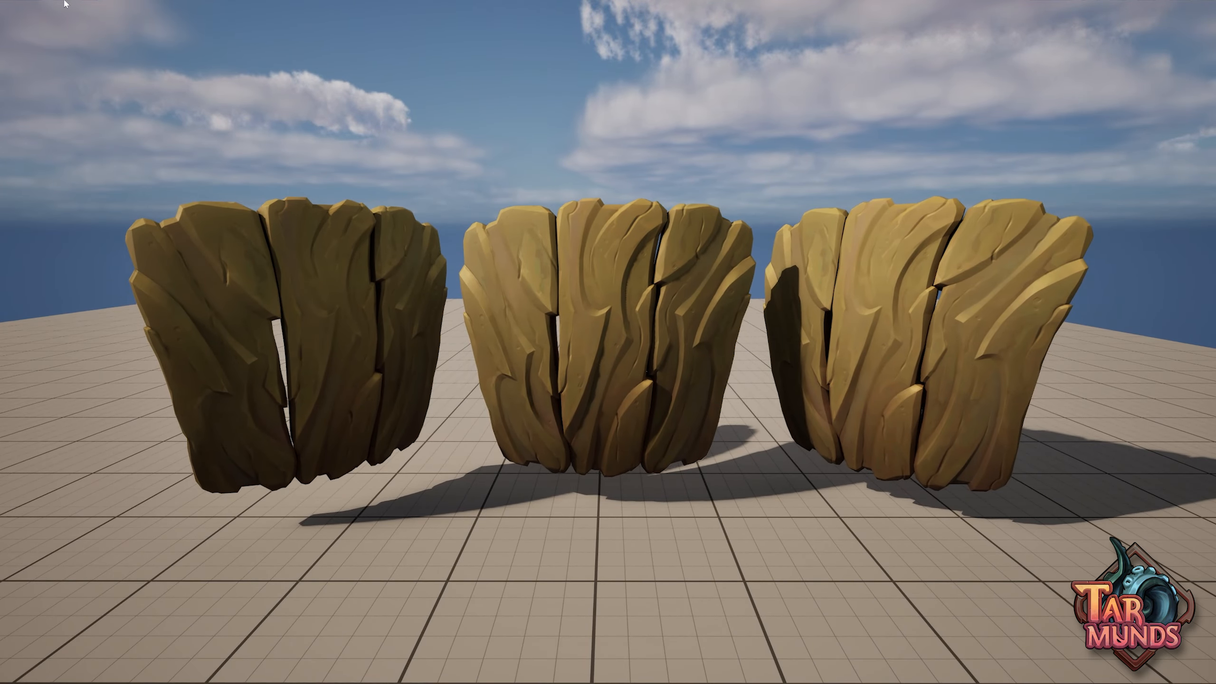
# Inspect the wooden bark meshes in the Unlit view mode and return the viewport to Lit
pyautogui.click(66, 3)
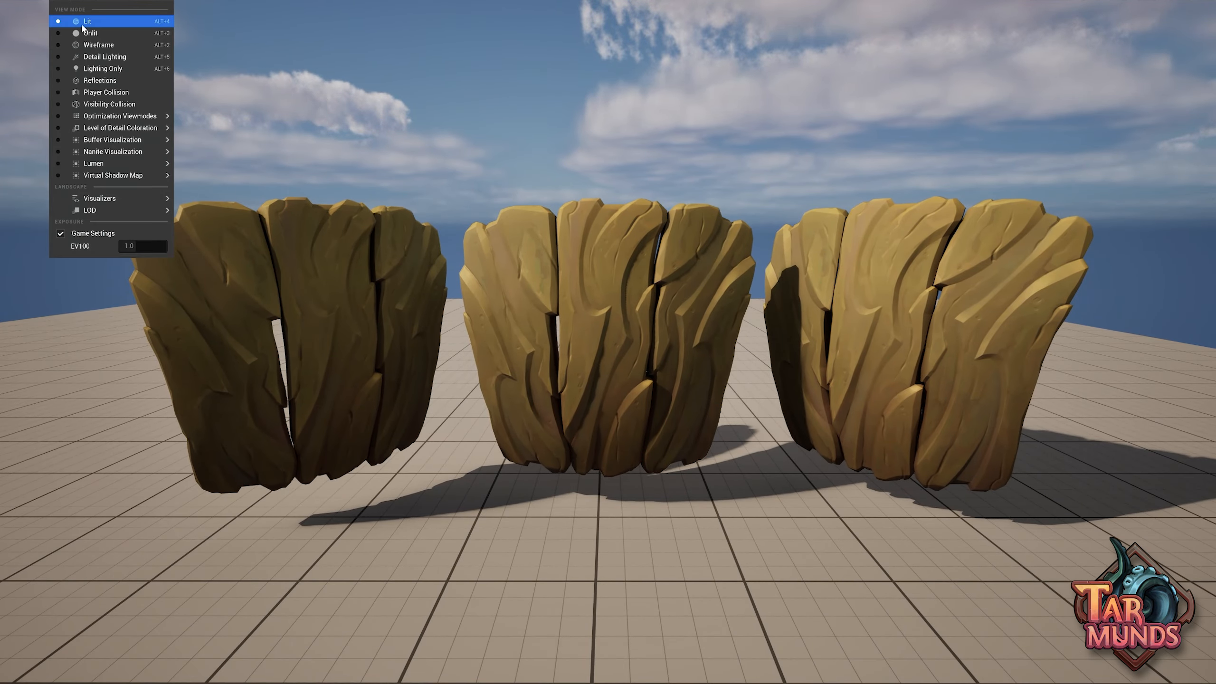
pyautogui.click(88, 33)
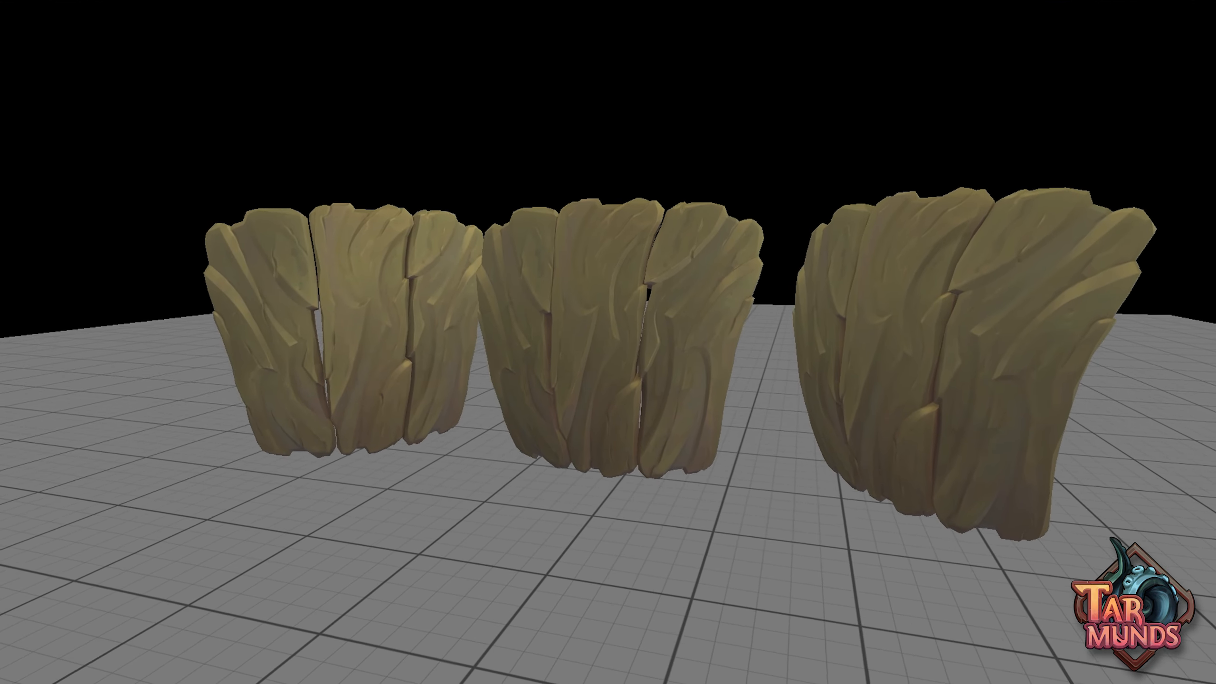
pyautogui.keyDown('alt'); pyautogui.moveTo(593, 309); pyautogui.dragTo(707, 308); pyautogui.keyUp('alt')
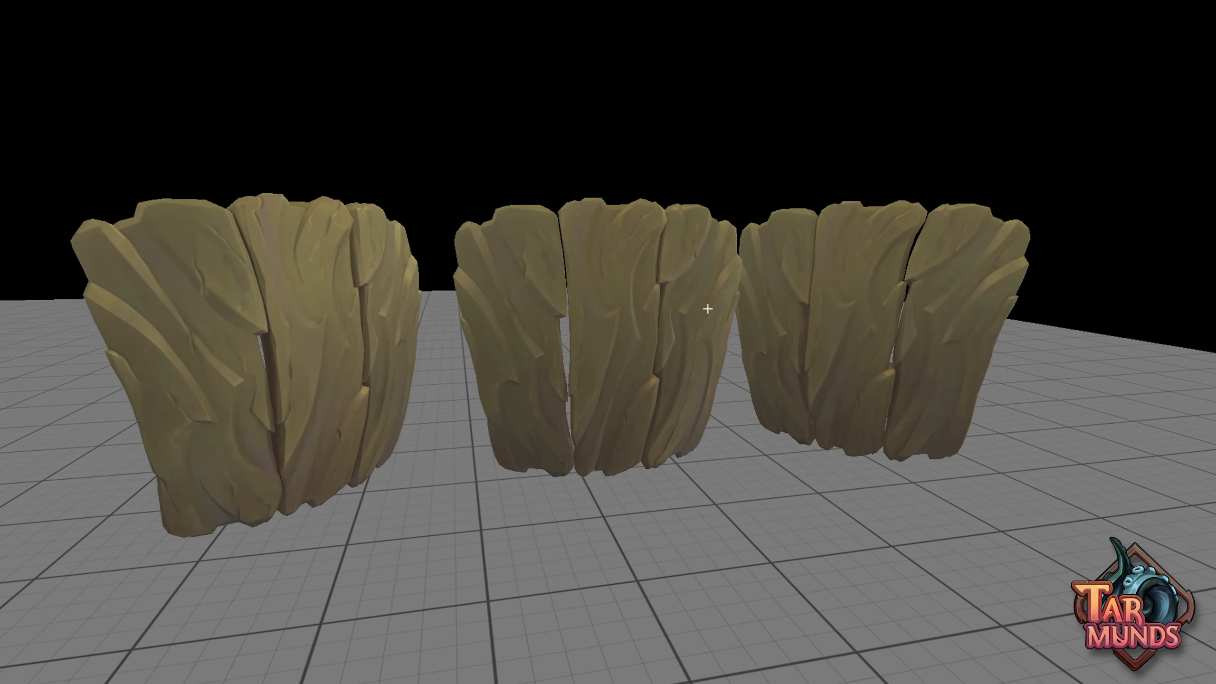
pyautogui.click(72, 7)
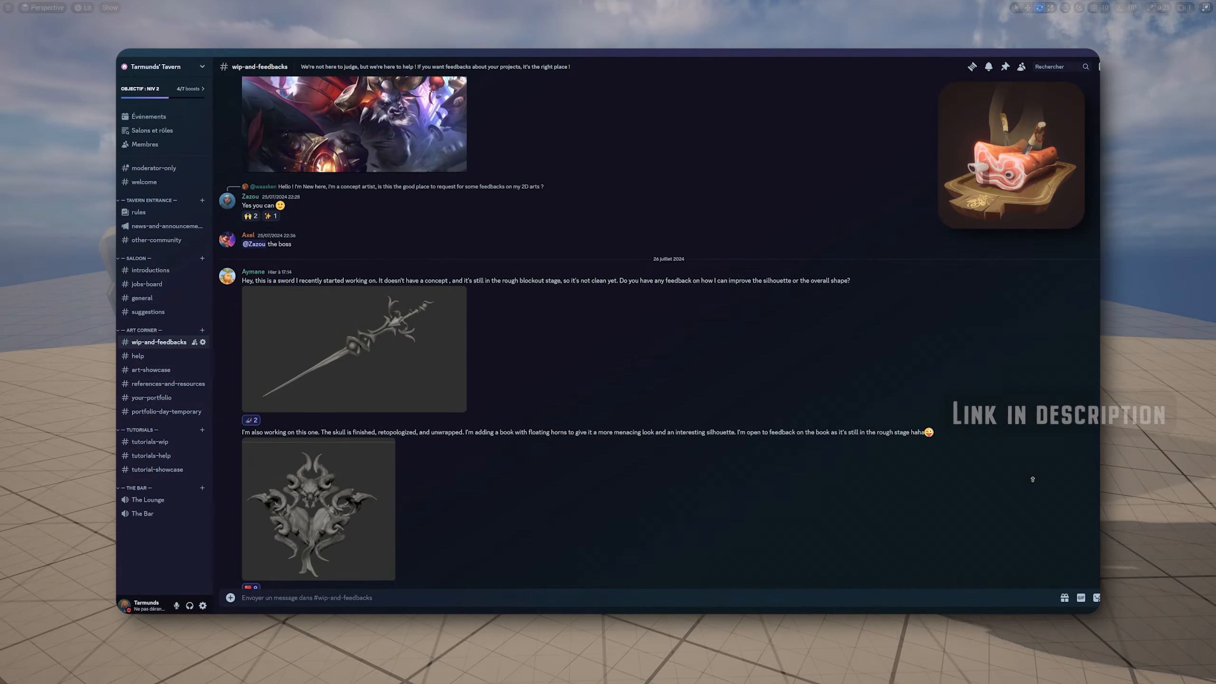
# Browse back through the earlier posts in the wip-and-feedbacks channel on Discord
pyautogui.scroll(15, 1032, 479)
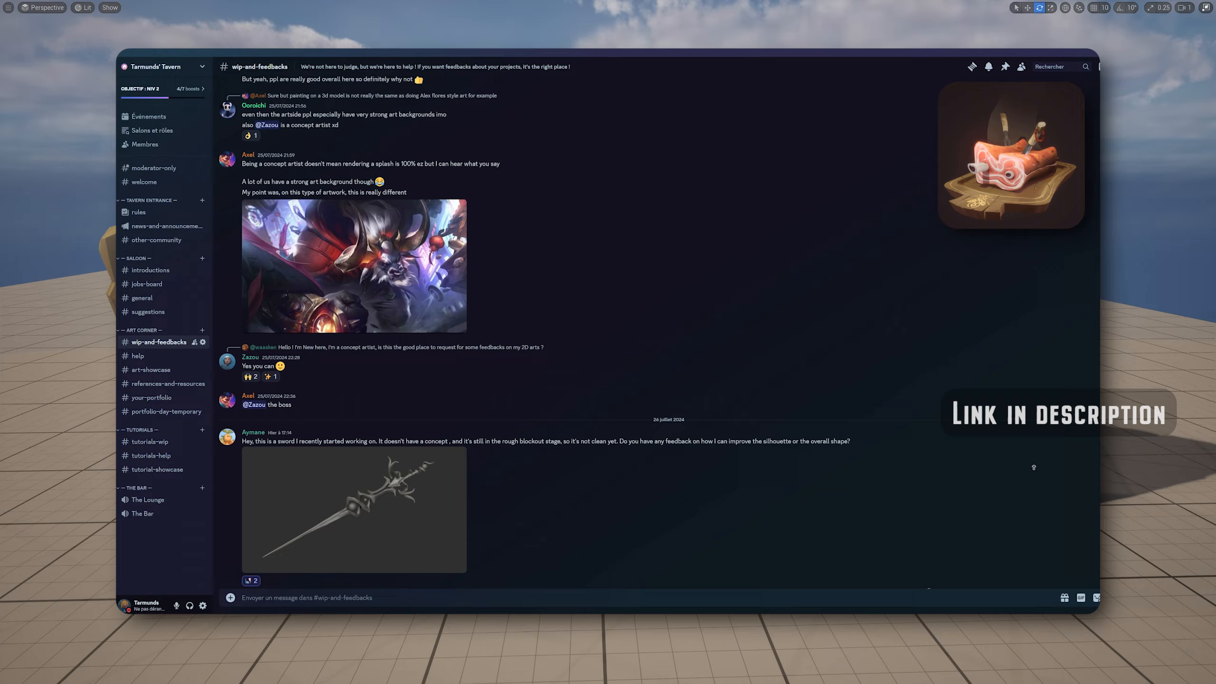
pyautogui.scroll(15, 1034, 469)
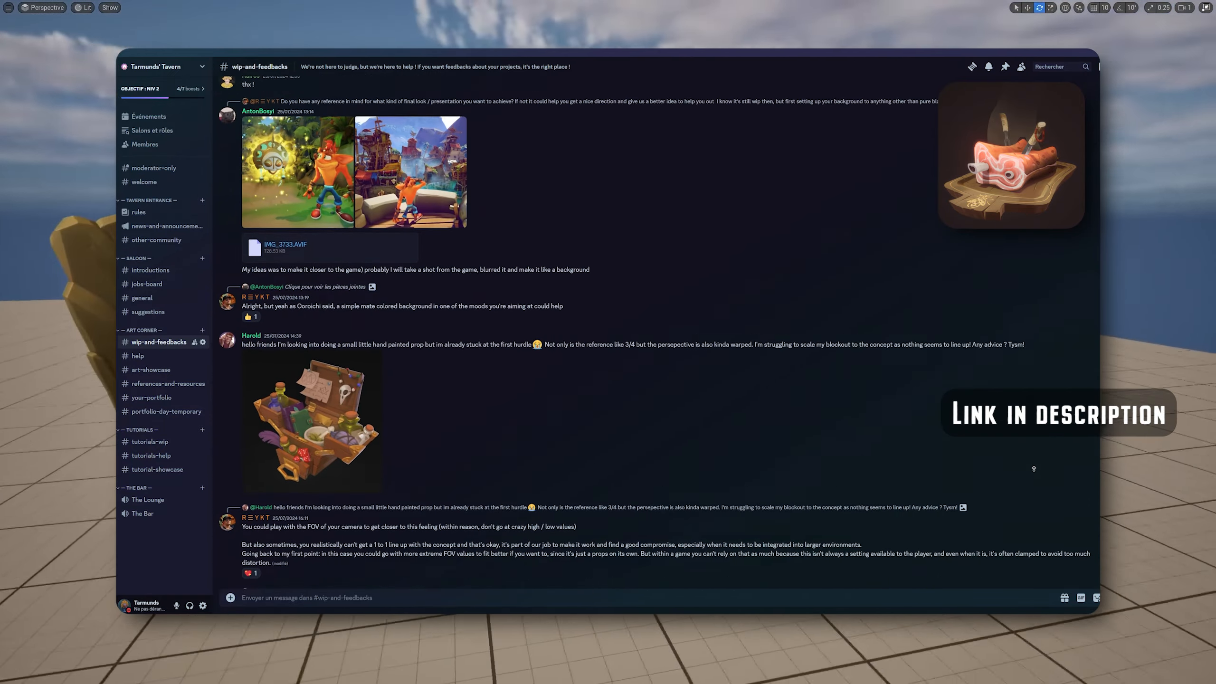
pyautogui.scroll(15, 1034, 469)
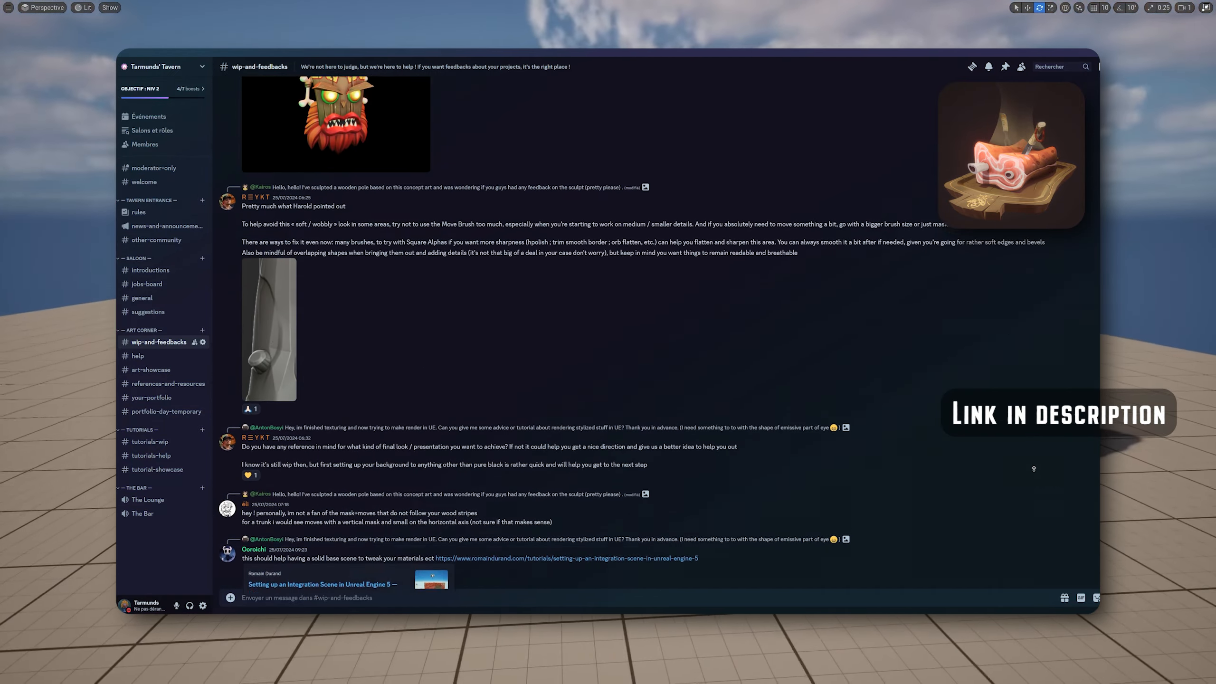
pyautogui.scroll(15, 1033, 468)
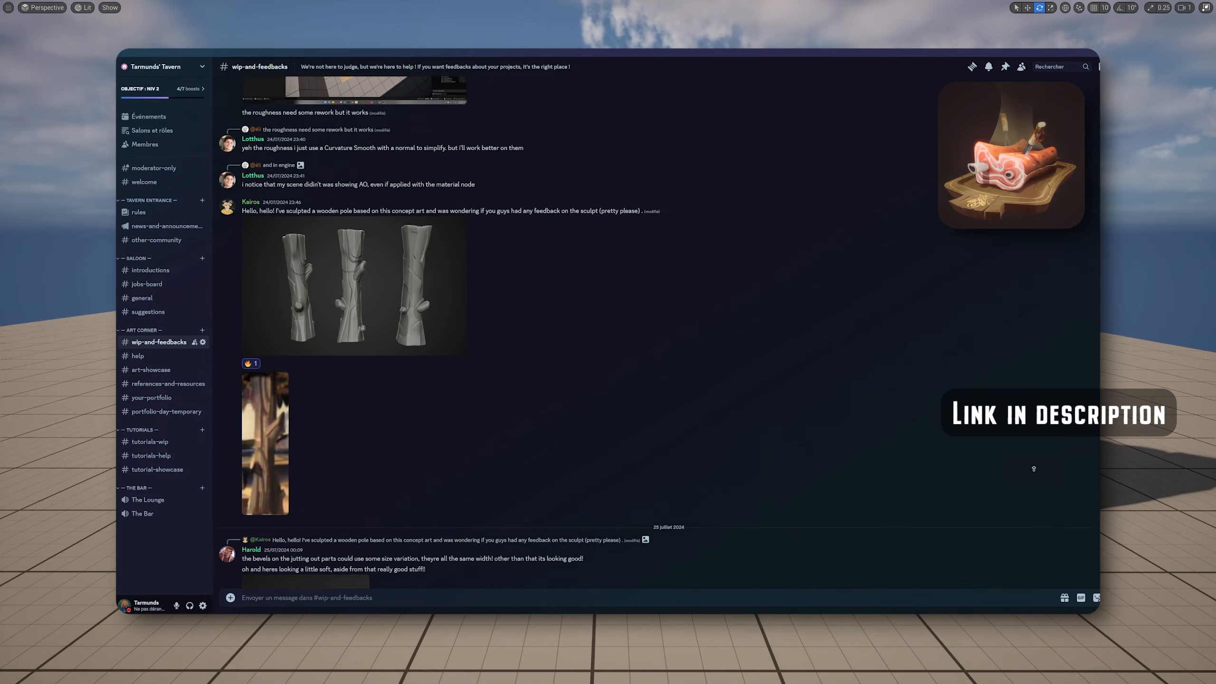
pyautogui.click(83, 8)
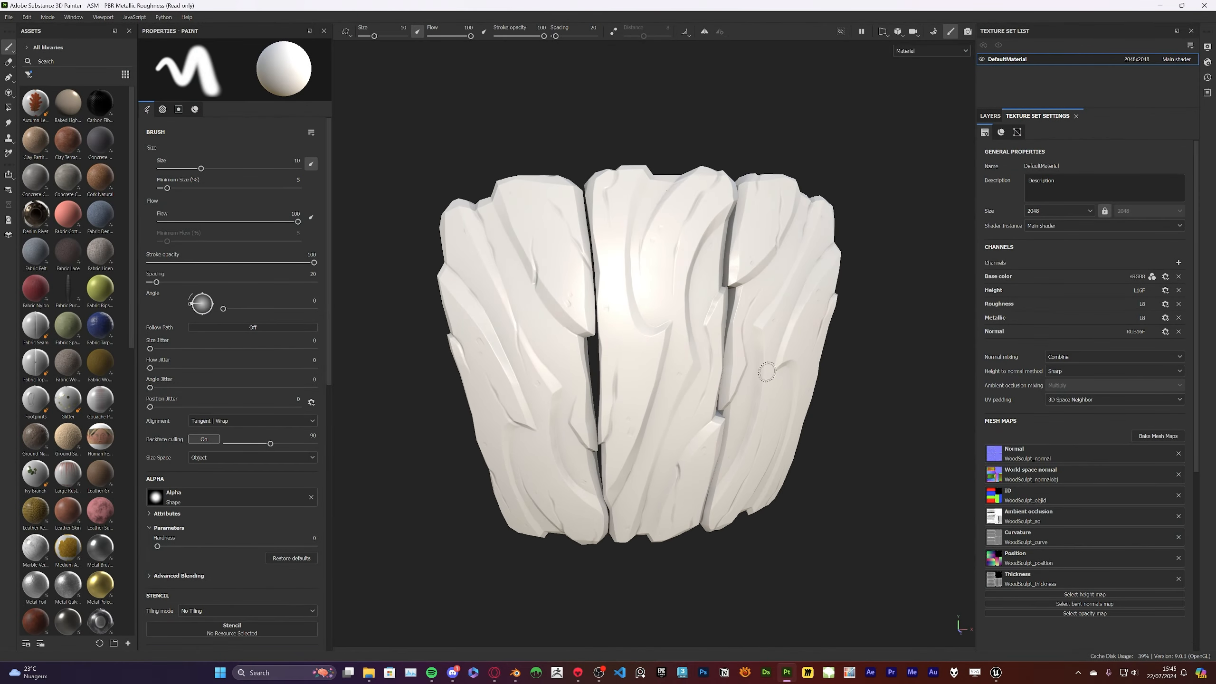
# Add a fill layer with only the color channel enabled and set its base color to olive green 56573F
pyautogui.click(990, 117)
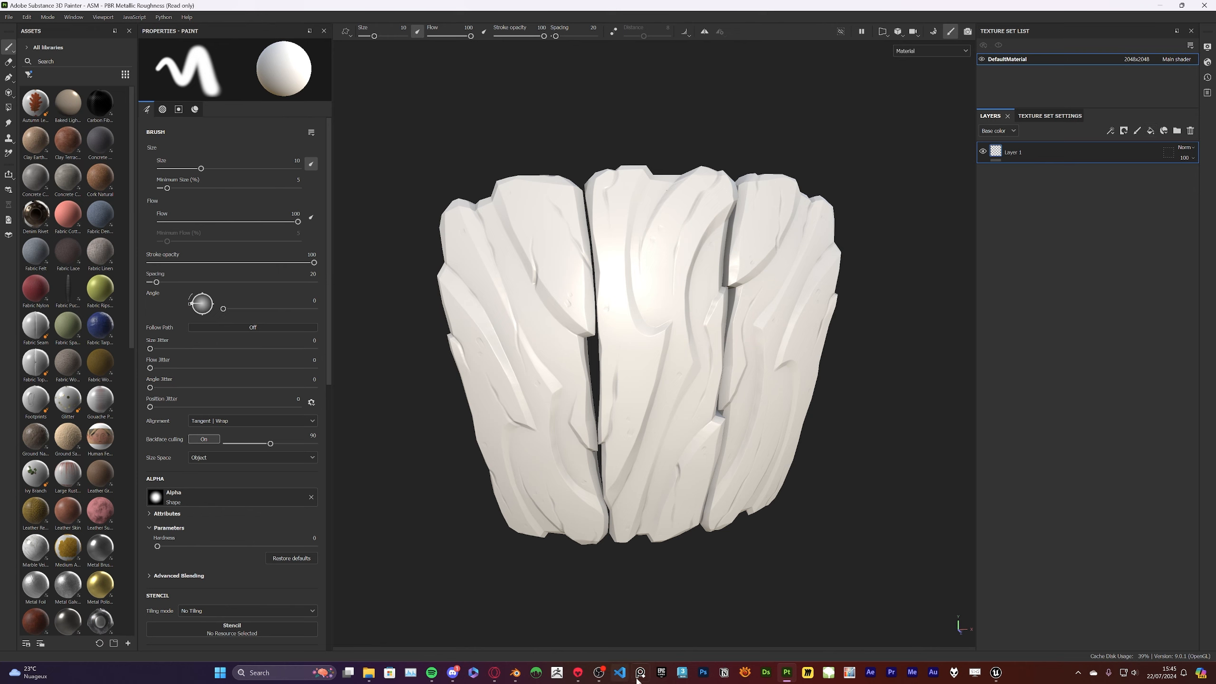
pyautogui.moveTo(687, 155)
pyautogui.keyDown('alt'); pyautogui.mouseDown()
pyautogui.moveTo(711, 111)
pyautogui.moveTo(689, 147)
pyautogui.mouseUp(); pyautogui.keyUp('alt')
pyautogui.click(1150, 131)
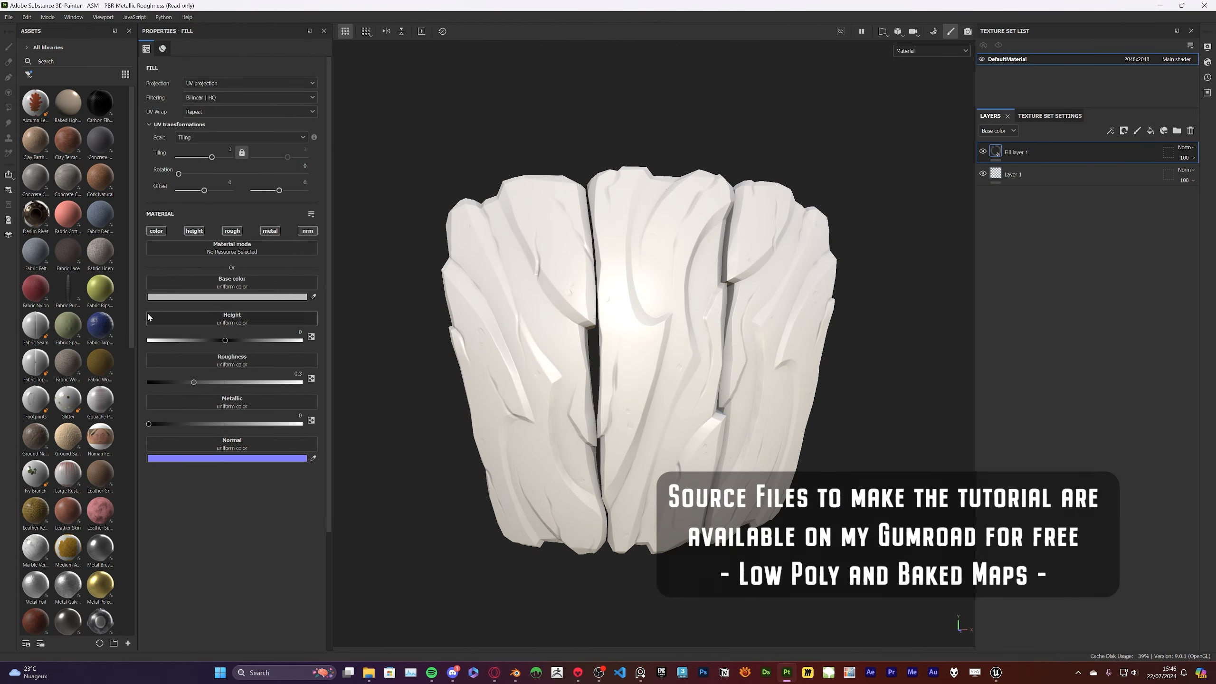
pyautogui.click(157, 231)
pyautogui.click(249, 297)
pyautogui.click(370, 422)
pyautogui.click(287, 403)
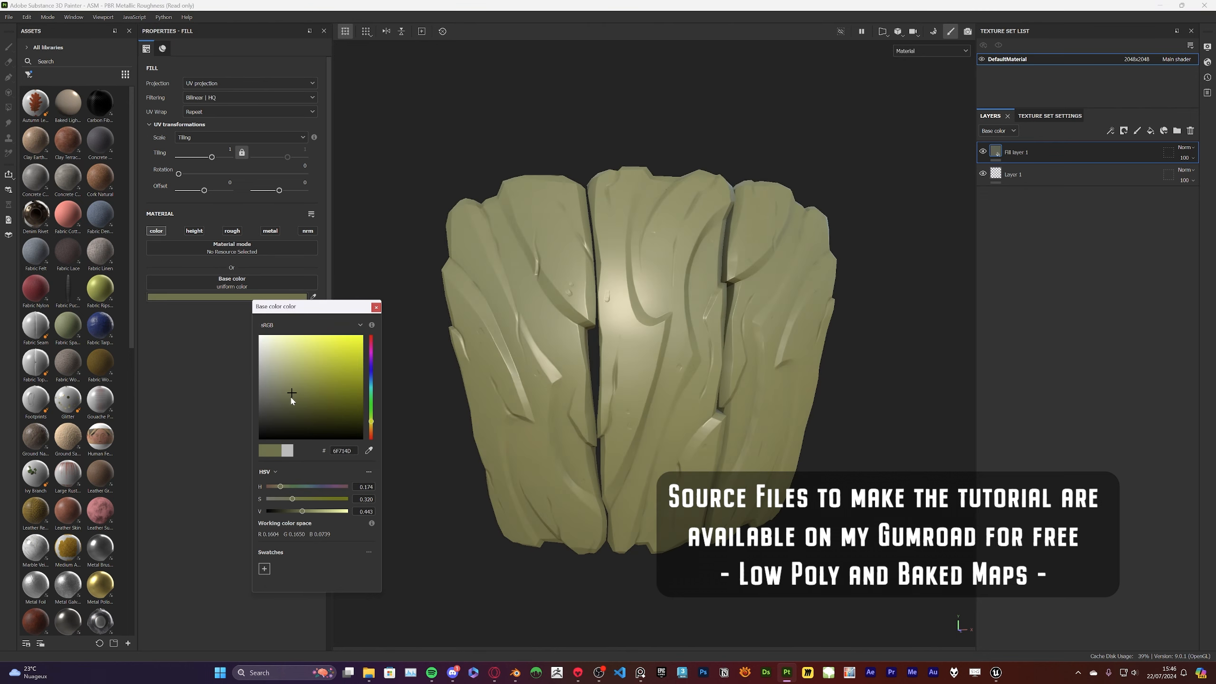
# Add a fill layer below Fill layer 1, disable its color, height and normal channels, and set roughness to 0.872
pyautogui.click(1150, 132)
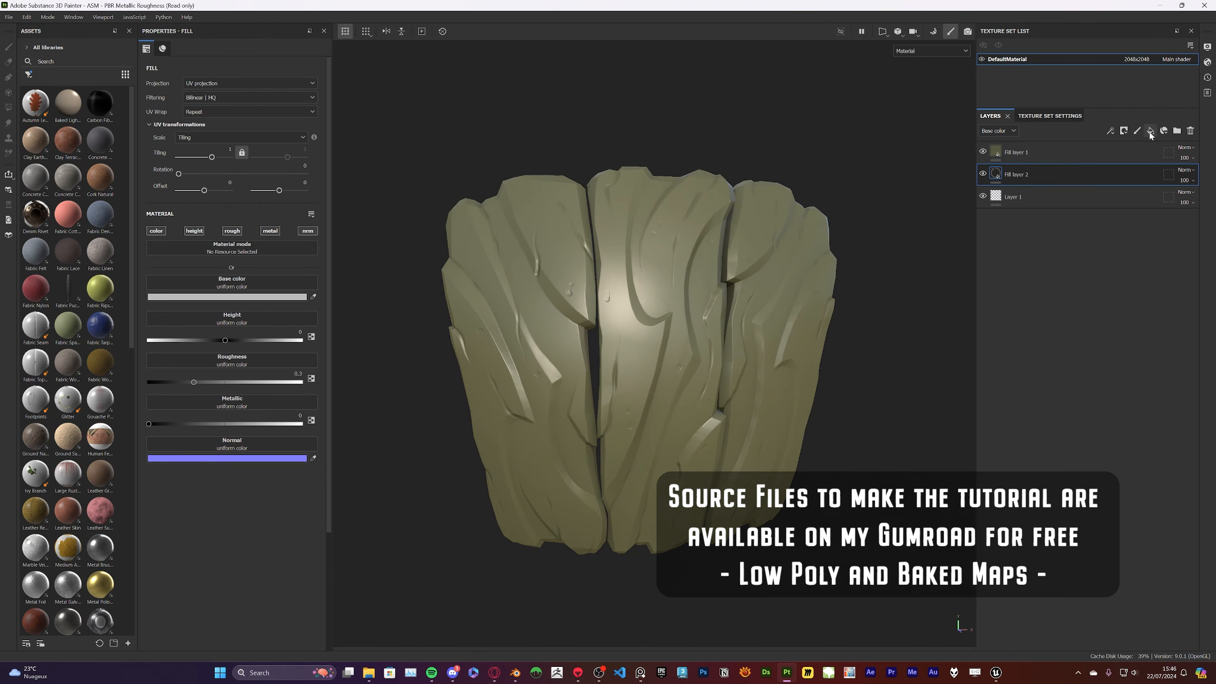
pyautogui.click(157, 231)
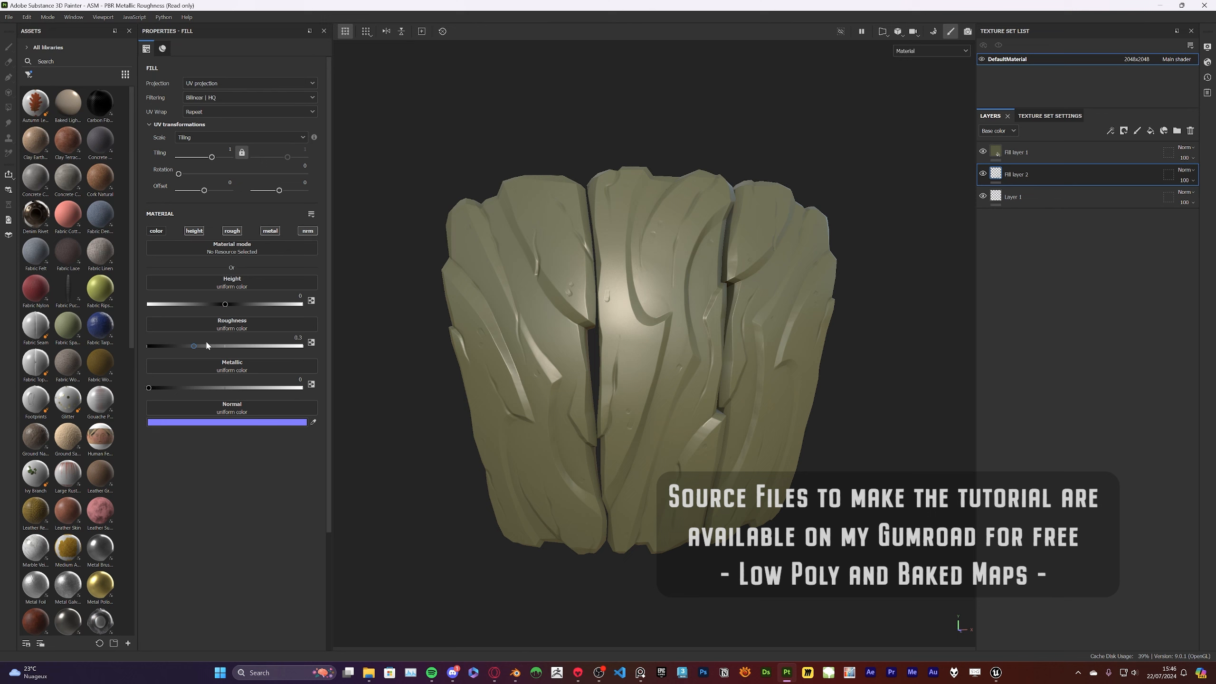
pyautogui.moveTo(194, 346); pyautogui.dragTo(283, 346)
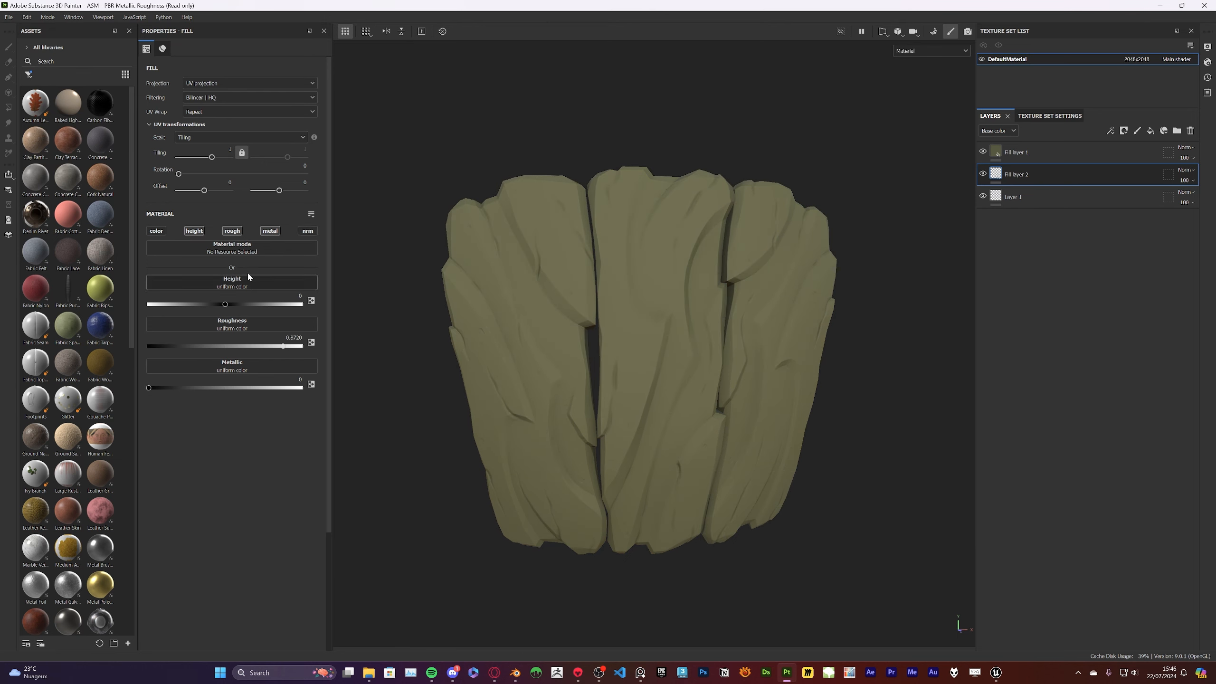
pyautogui.keyDown('alt'); pyautogui.moveTo(719, 253); pyautogui.dragTo(888, 223); pyautogui.keyUp('alt')
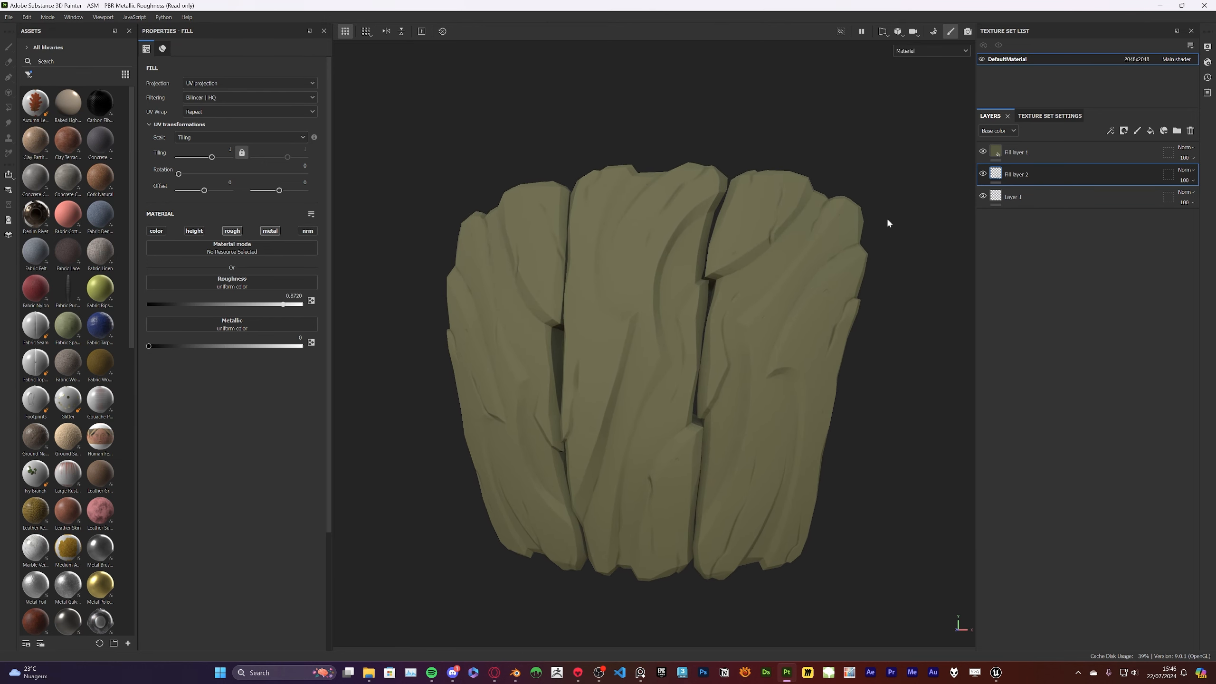
# Show only the base color in the viewport and change Fill layer 1's base color to 5F5B42
pyautogui.click(924, 94)
pyautogui.click(1016, 153)
pyautogui.click(198, 297)
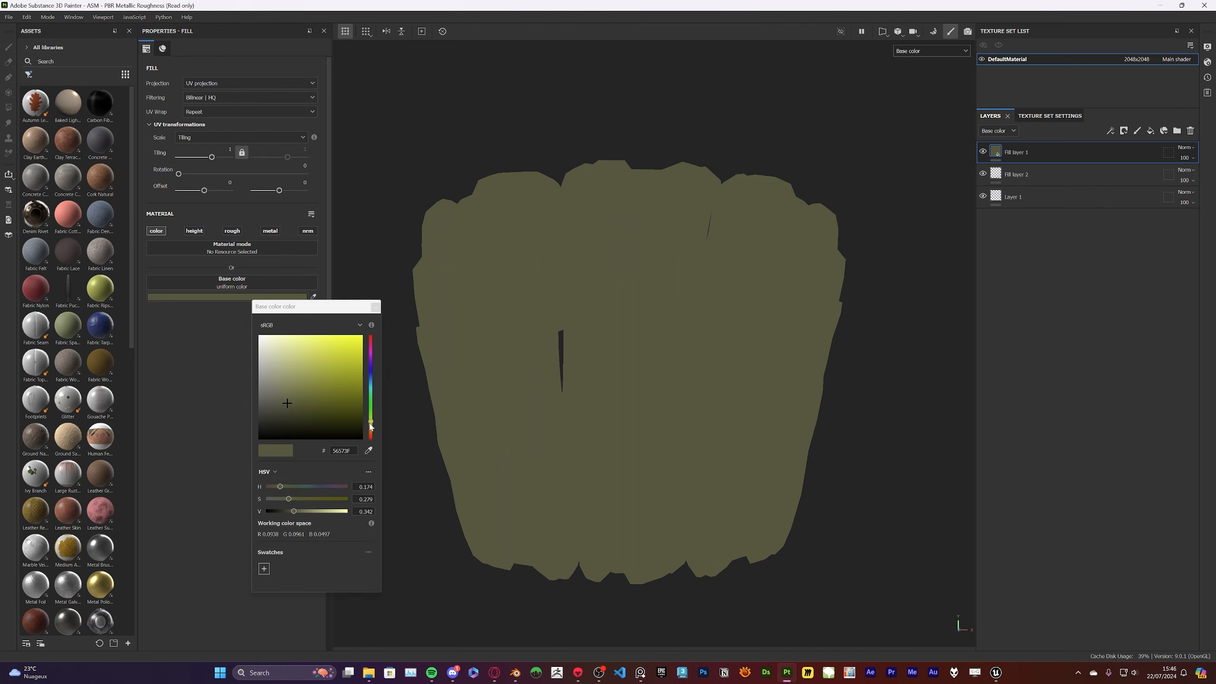
pyautogui.moveTo(283, 405); pyautogui.dragTo(292, 400)
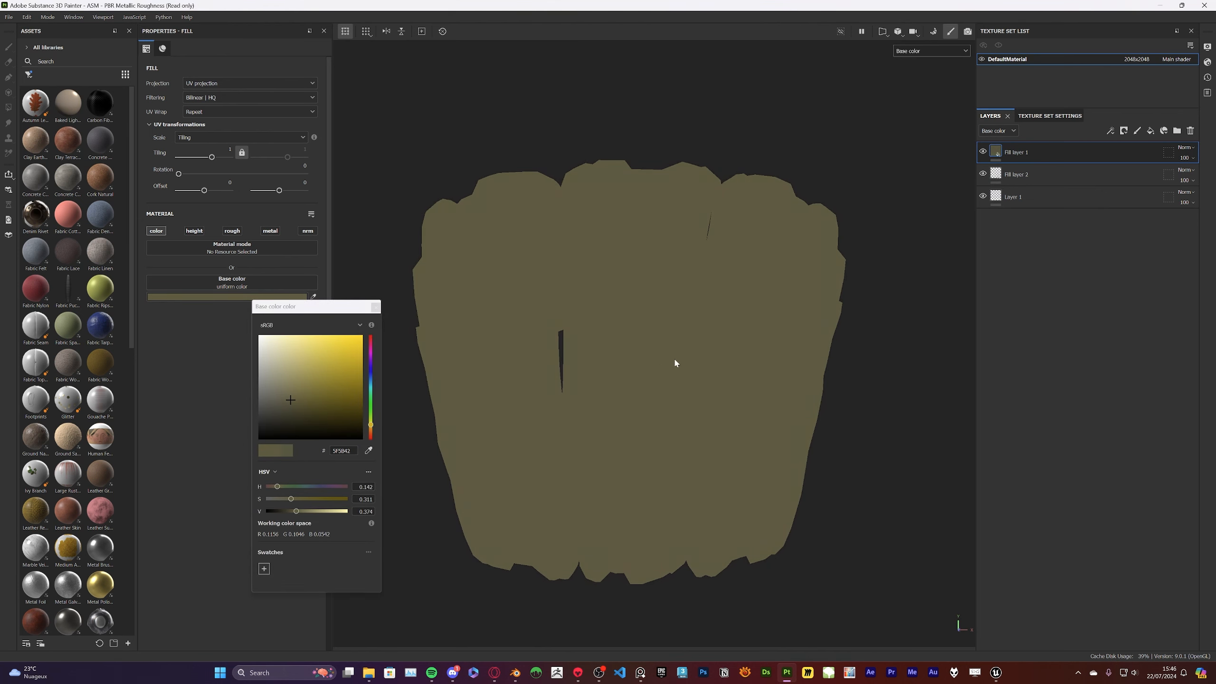
pyautogui.keyDown('alt'); pyautogui.moveTo(675, 360); pyautogui.dragTo(824, 329); pyautogui.keyUp('alt')
pyautogui.click(375, 307)
pyautogui.keyDown('alt'); pyautogui.moveTo(536, 249); pyautogui.dragTo(670, 225); pyautogui.keyUp('alt')
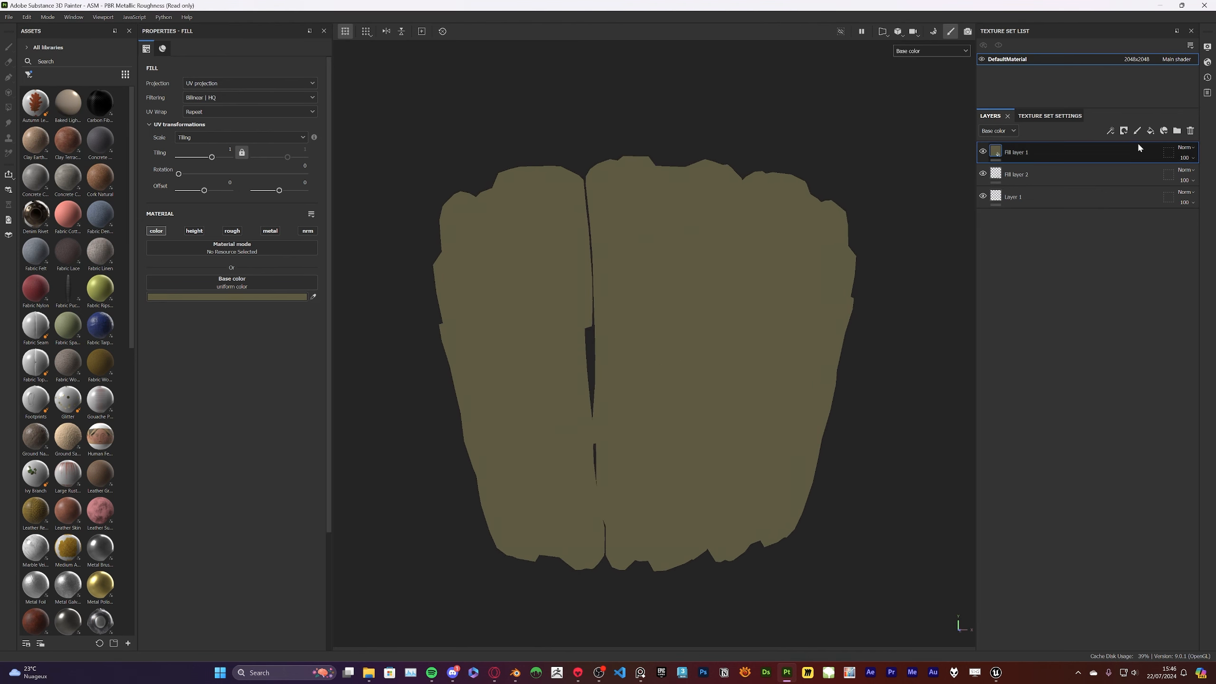
# Duplicate Fill layer 1 and add a black mask to the copy
pyautogui.rightClick(1079, 153)
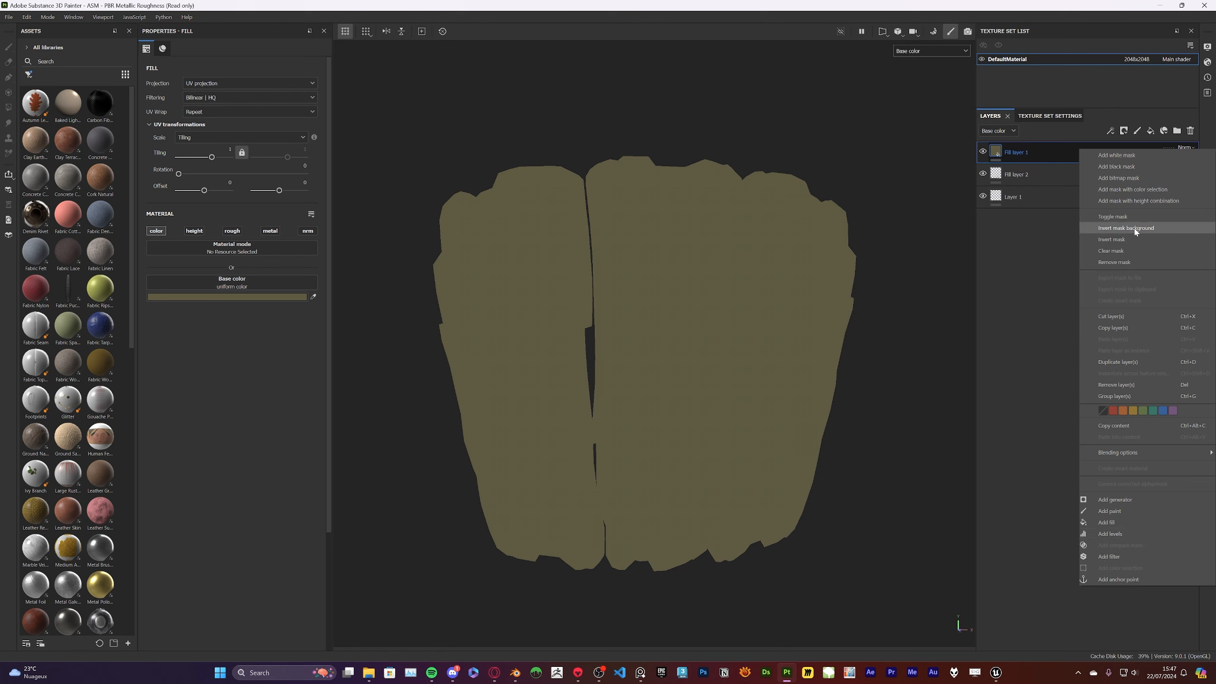
pyautogui.click(1119, 361)
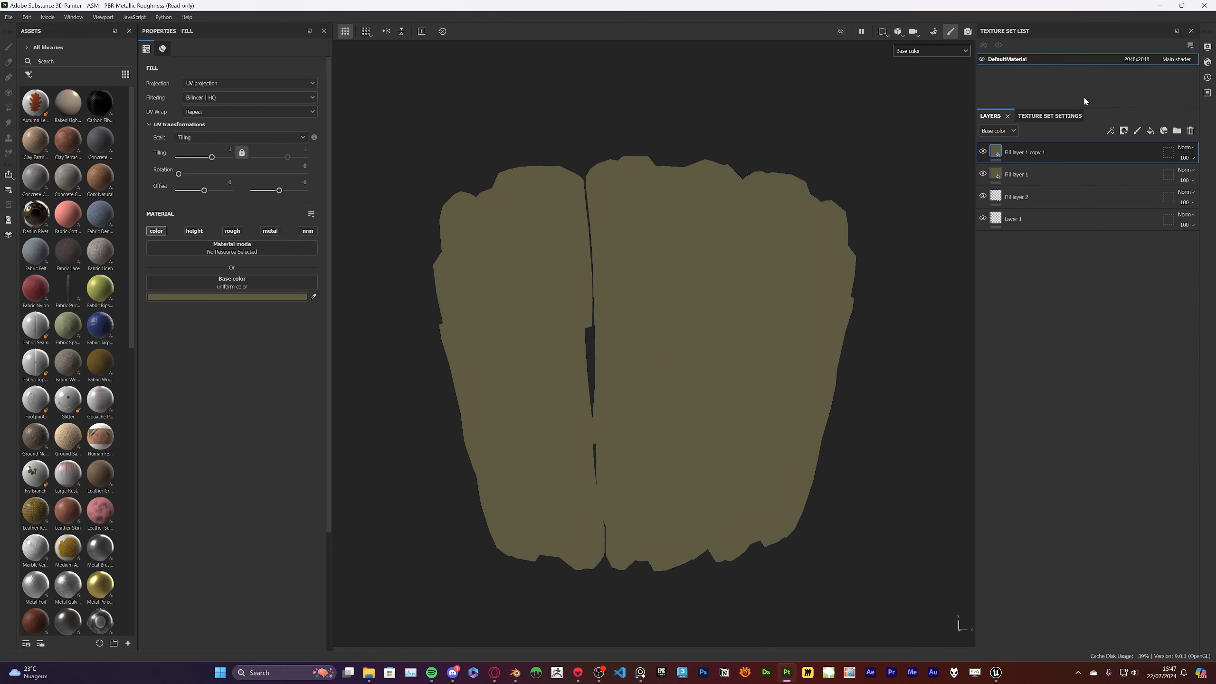
pyautogui.rightClick(1102, 147)
pyautogui.click(1112, 155)
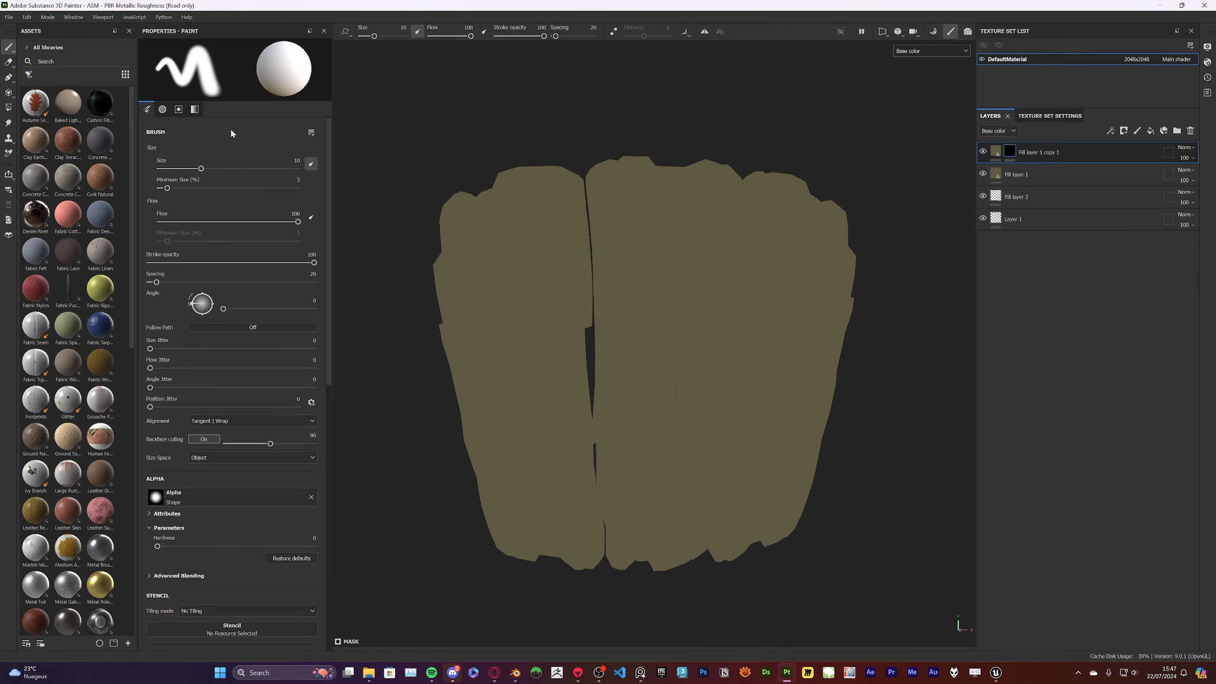
# Add an Ambient Occlusion generator to the mask of the copied fill layer
pyautogui.rightClick(1009, 152)
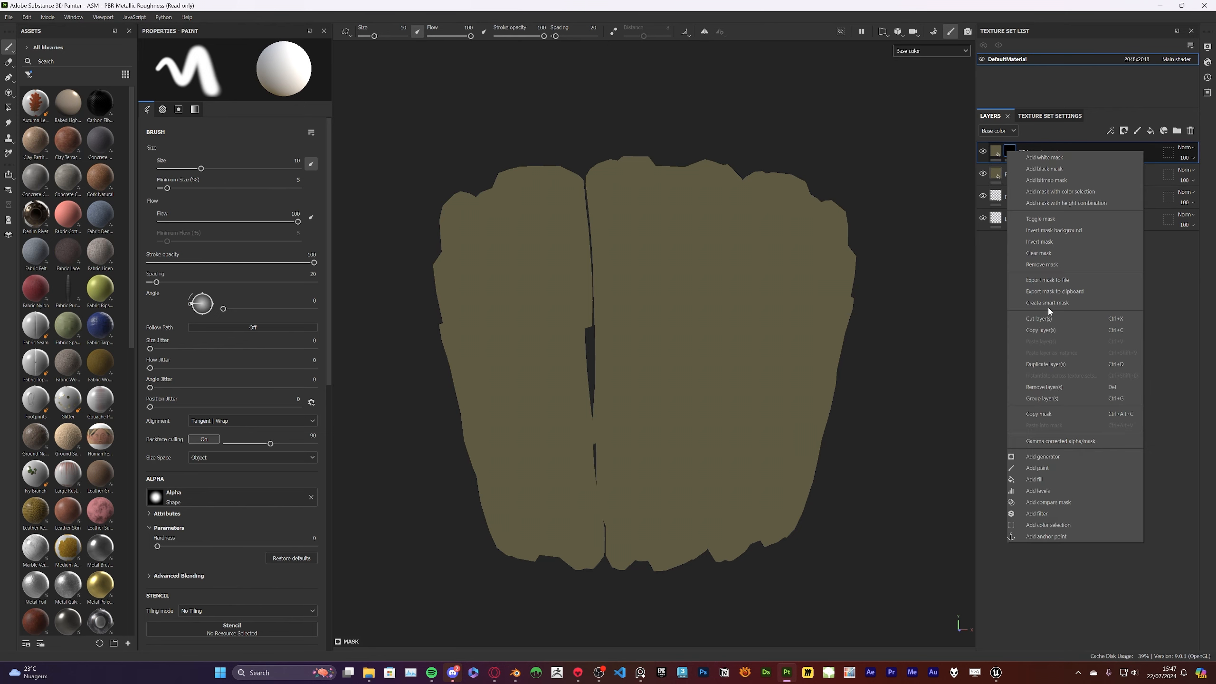
pyautogui.click(1052, 457)
pyautogui.click(241, 76)
pyautogui.click(309, 105)
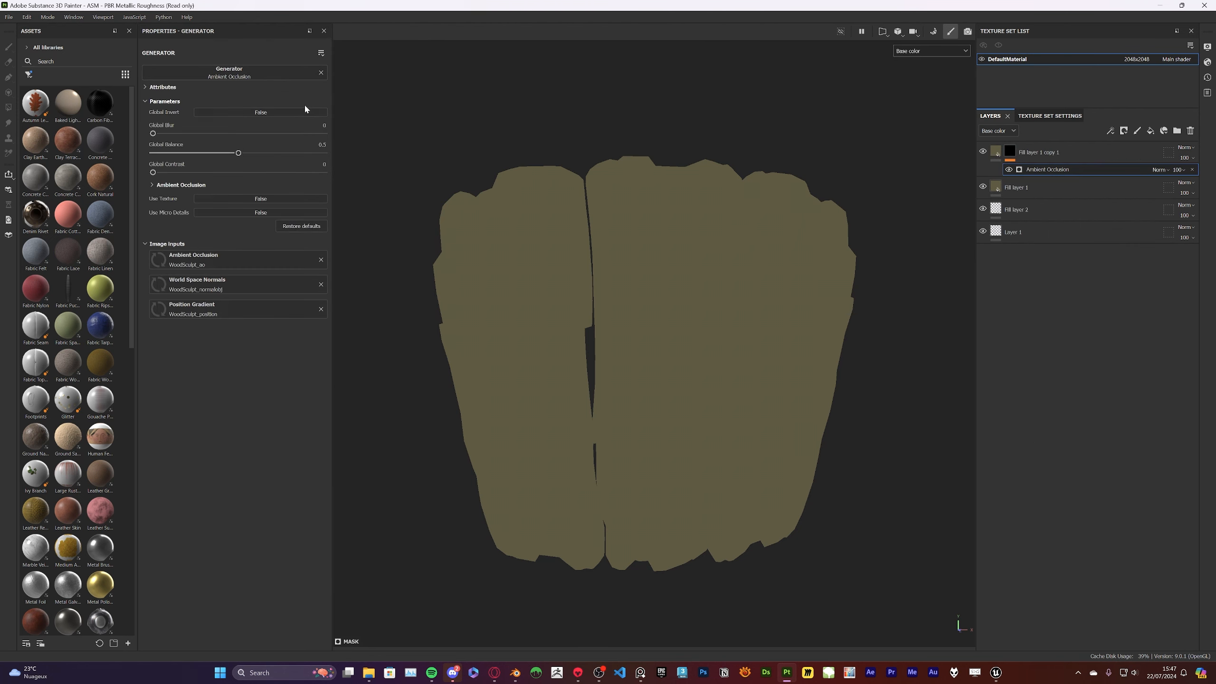
pyautogui.keyDown('alt'); pyautogui.click(1008, 153); pyautogui.keyUp('alt')
pyautogui.keyDown('alt'); pyautogui.moveTo(762, 224); pyautogui.dragTo(804, 214); pyautogui.keyUp('alt')
# Set the copied fill layer's base color to brown and globally invert the Ambient Occlusion generator in its mask
pyautogui.click(996, 152)
pyautogui.click(1187, 148)
pyautogui.click(965, 180)
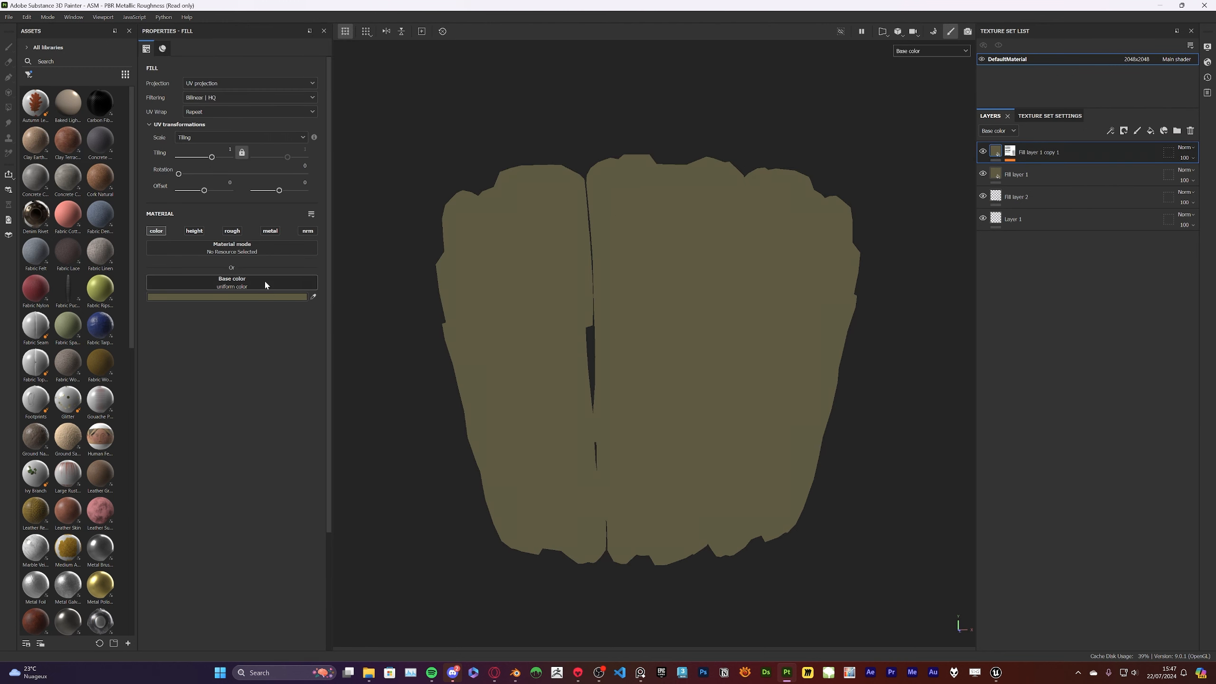
pyautogui.click(269, 296)
pyautogui.click(1010, 151)
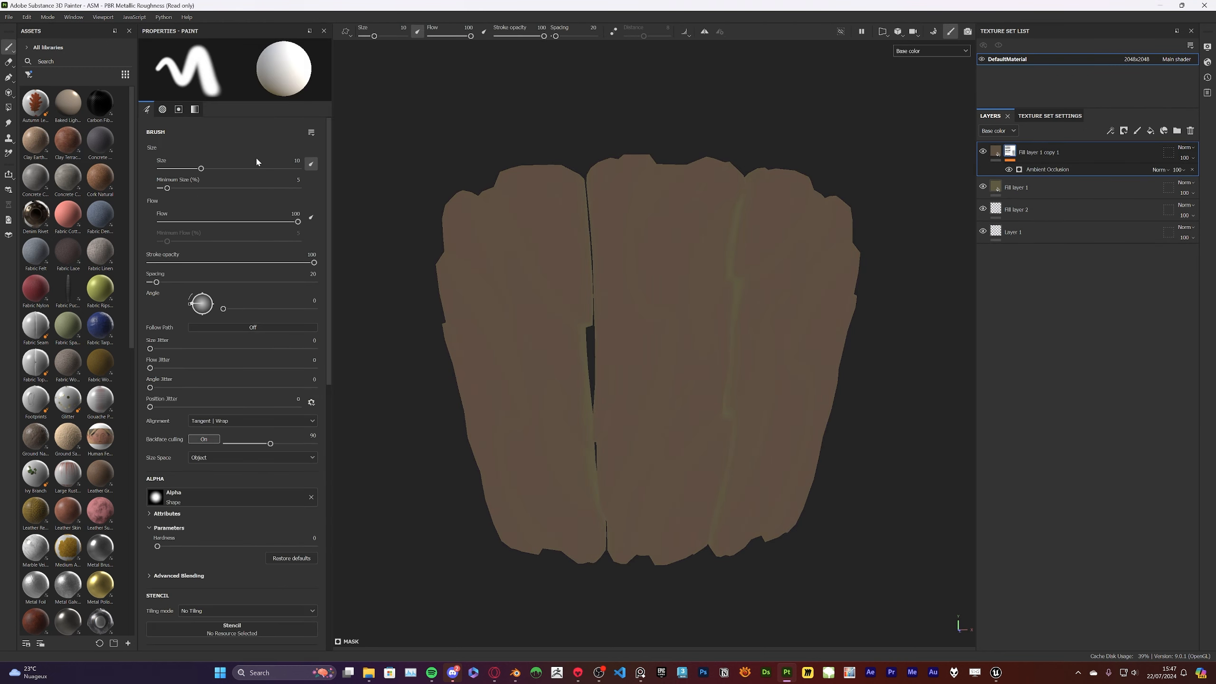
pyautogui.click(1052, 170)
# Darken the copied fill layer's base color to the reddish brown 34231B
pyautogui.click(996, 151)
pyautogui.keyDown('alt'); pyautogui.moveTo(861, 207); pyautogui.dragTo(769, 218); pyautogui.keyUp('alt')
pyautogui.click(253, 297)
pyautogui.moveTo(294, 400); pyautogui.dragTo(301, 414)
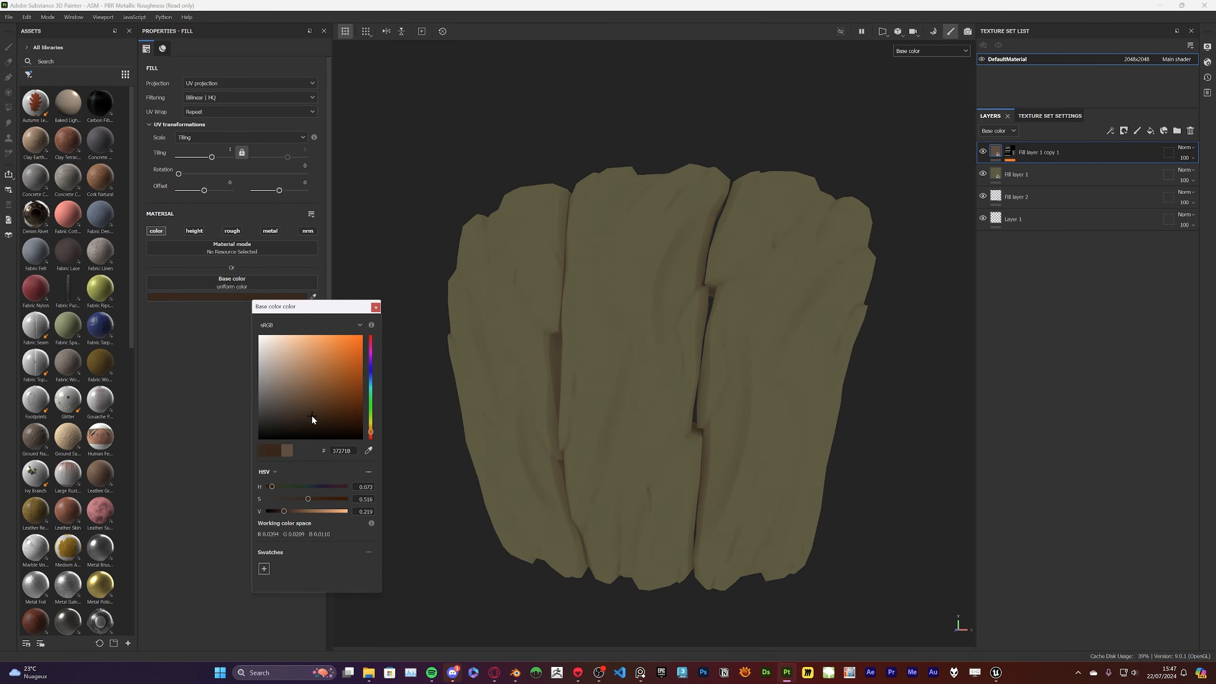
pyautogui.keyDown('alt'); pyautogui.moveTo(598, 349); pyautogui.dragTo(751, 352); pyautogui.keyUp('alt')
pyautogui.moveTo(302, 412); pyautogui.dragTo(300, 410)
pyautogui.keyDown('alt'); pyautogui.moveTo(754, 352); pyautogui.dragTo(659, 337); pyautogui.keyUp('alt')
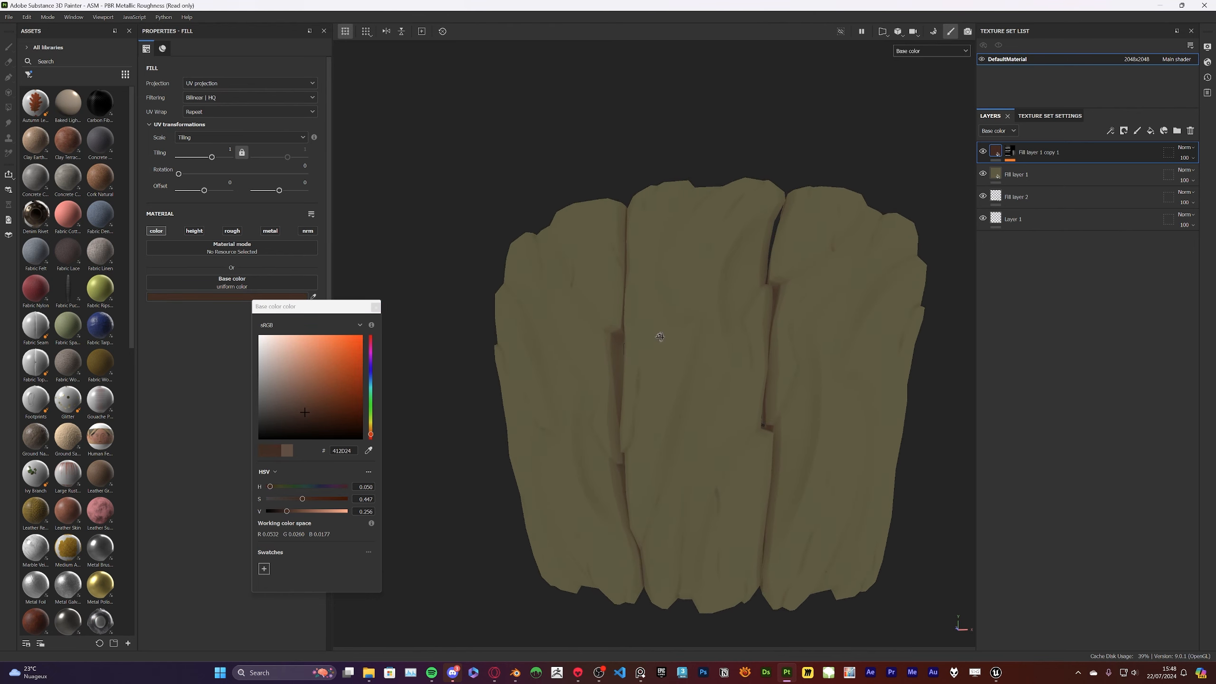
pyautogui.moveTo(478, 363)
pyautogui.keyDown('alt'); pyautogui.mouseDown()
pyautogui.moveTo(876, 350)
pyautogui.moveTo(920, 307)
pyautogui.mouseUp(); pyautogui.keyUp('alt')
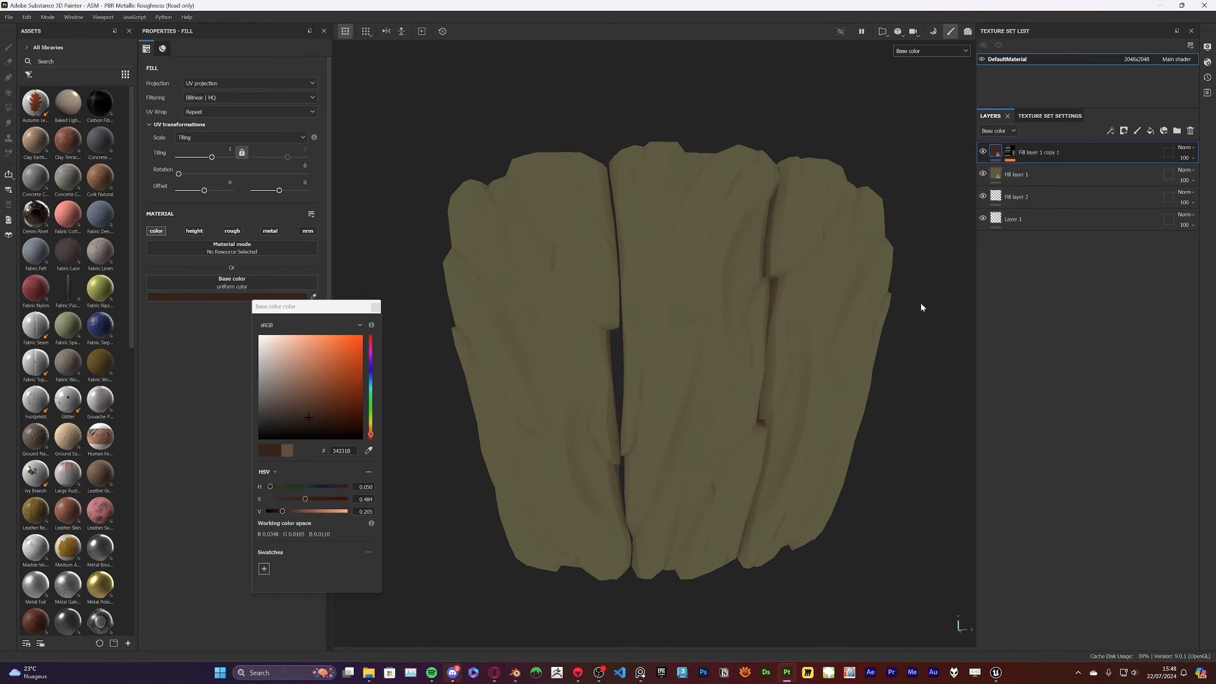
# Add a Levels effect above the Ambient Occlusion generator in the mask and lower its white input point to 0.847
pyautogui.click(1015, 153)
pyautogui.rightClick(1015, 152)
pyautogui.click(1075, 338)
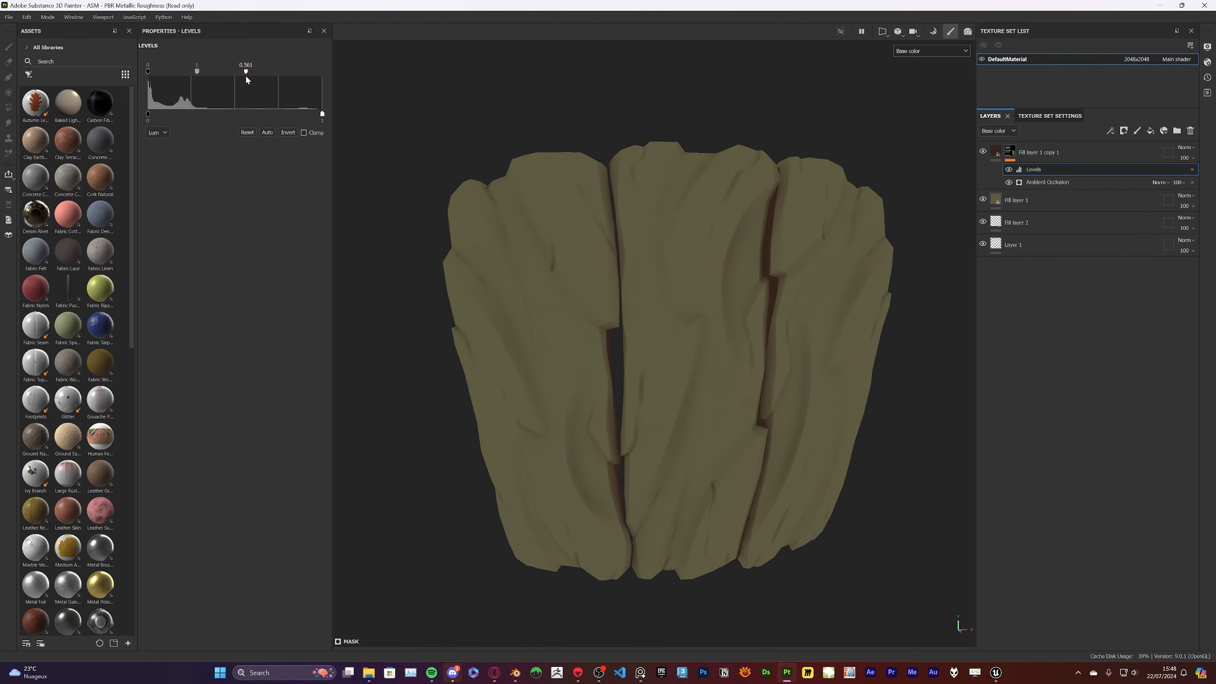
pyautogui.moveTo(300, 77); pyautogui.dragTo(296, 76)
pyautogui.keyDown('alt'); pyautogui.moveTo(876, 320); pyautogui.dragTo(814, 303); pyautogui.keyUp('alt')
pyautogui.click(1055, 181)
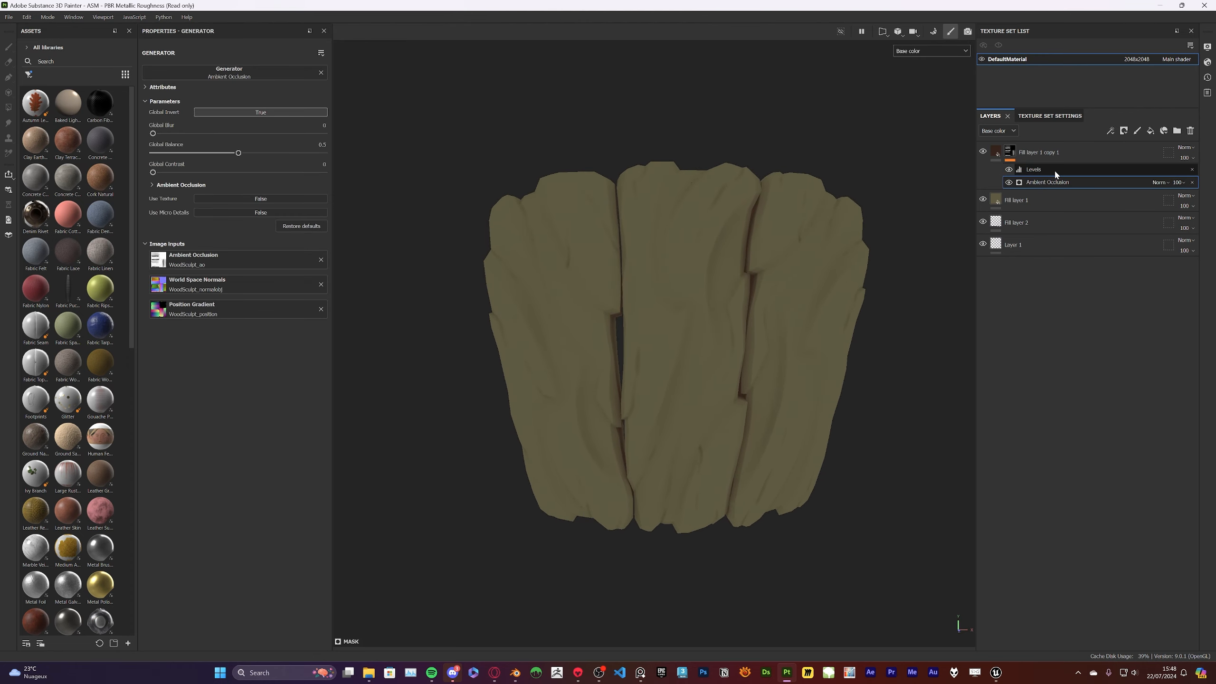
pyautogui.click(1042, 172)
pyautogui.click(1150, 131)
pyautogui.hotkey('ctrl', 'z')
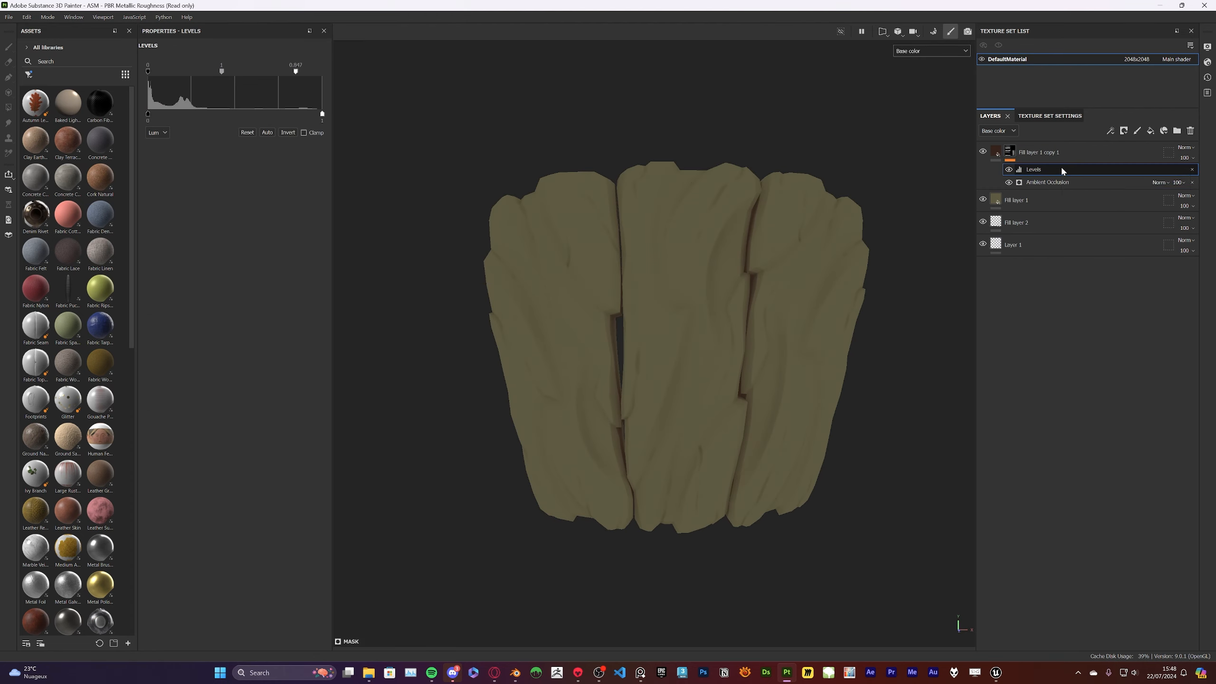
pyautogui.rightClick(1061, 168)
pyautogui.click(1107, 325)
pyautogui.click(244, 232)
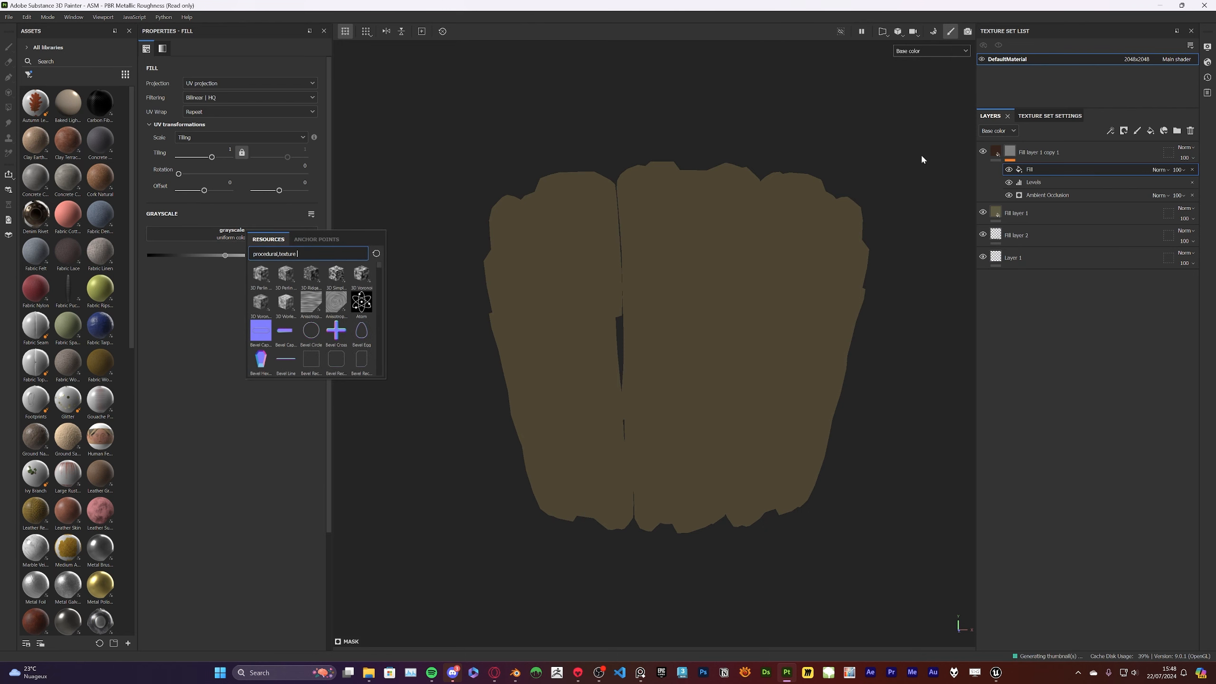
pyautogui.click(1192, 169)
# Add a Position generator above the Levels effect in the copied fill layer's mask and globally invert it
pyautogui.rightClick(1015, 170)
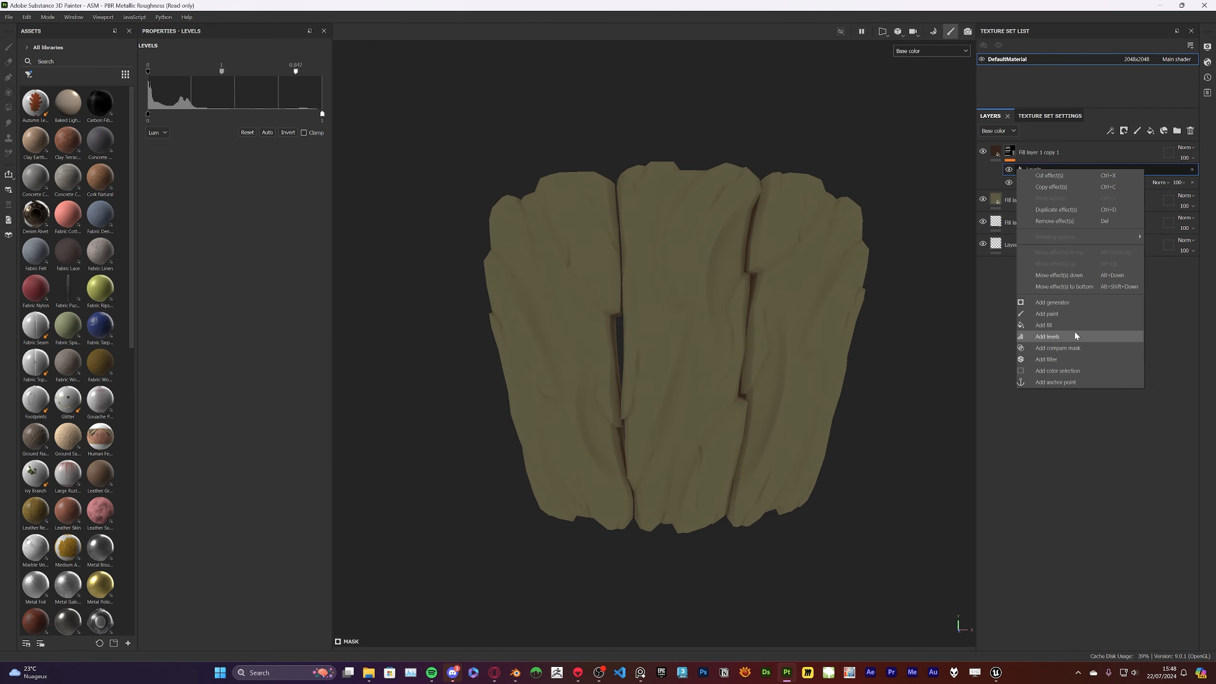
pyautogui.click(1078, 337)
pyautogui.click(256, 70)
pyautogui.write('pos')
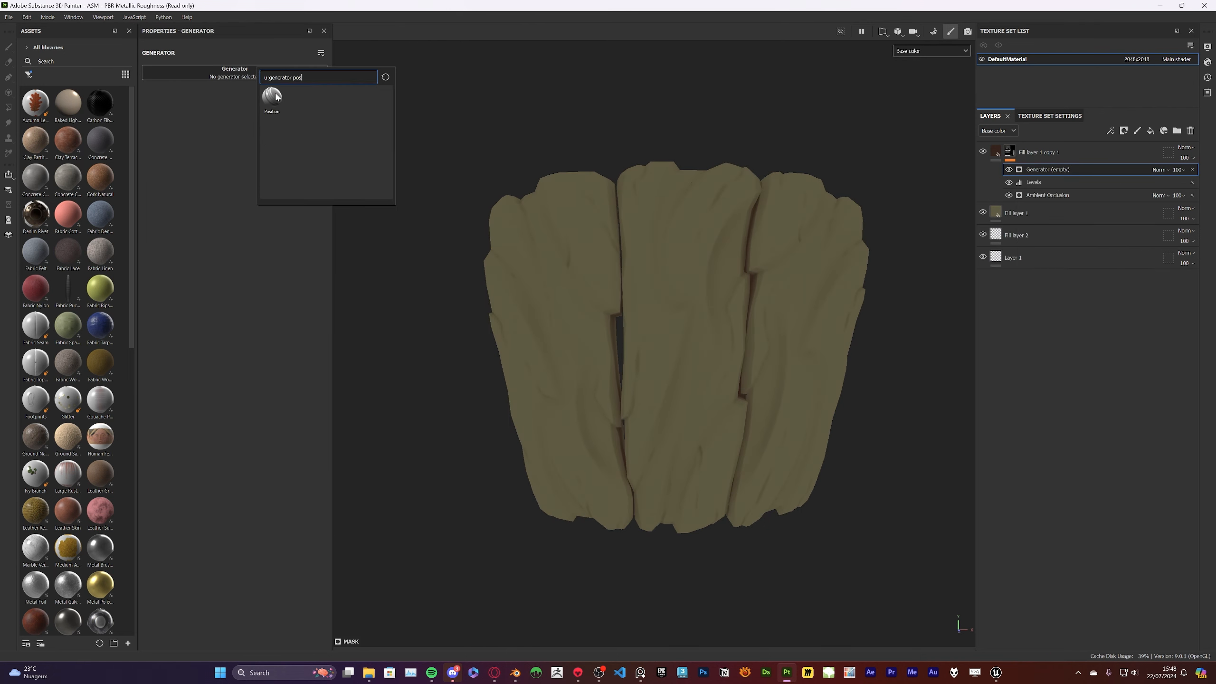
pyautogui.click(272, 98)
pyautogui.keyDown('alt'); pyautogui.moveTo(847, 210); pyautogui.dragTo(848, 215); pyautogui.keyUp('alt')
pyautogui.click(256, 112)
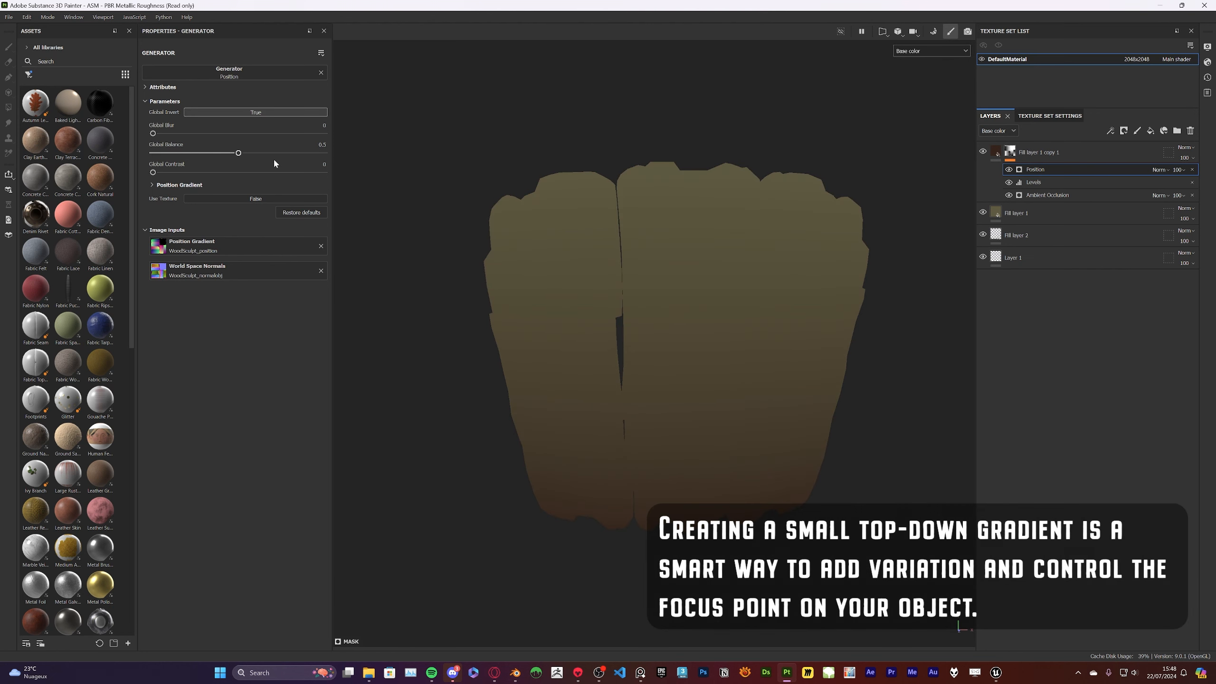
# Set the Position generator's global balance to 0.58 and its blending mode to Linear Dodge while displaying the layer's mask
pyautogui.moveTo(218, 153); pyautogui.dragTo(249, 153)
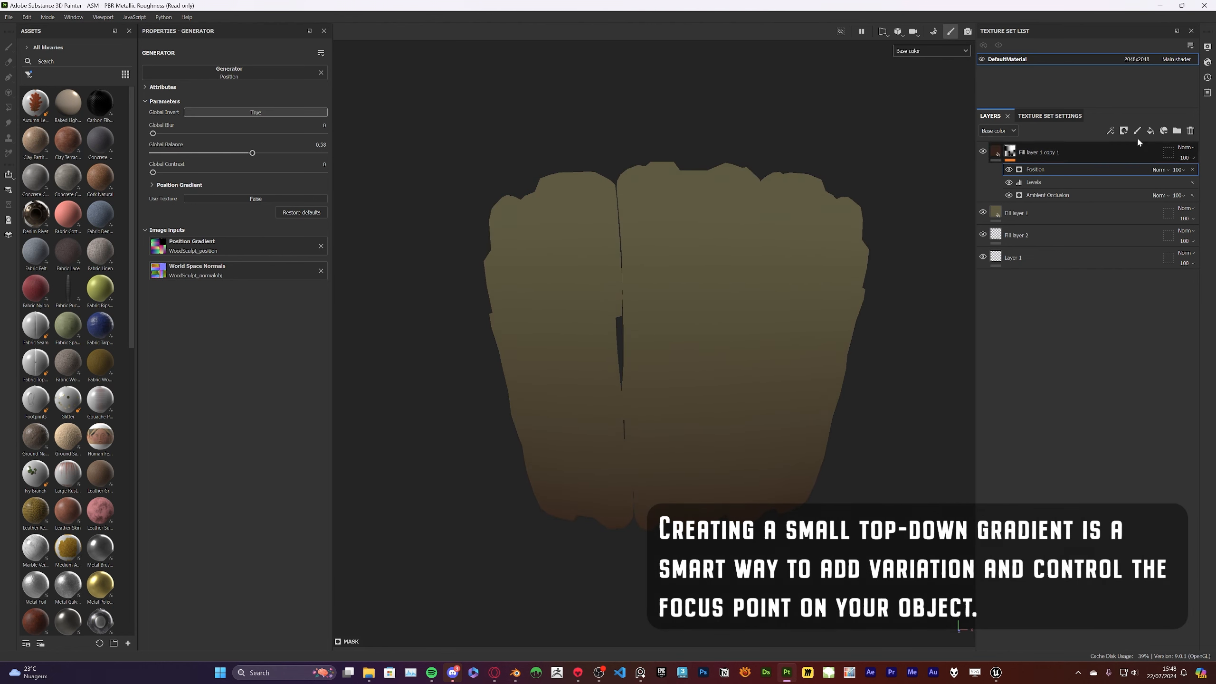
pyautogui.click(1160, 169)
pyautogui.click(1177, 221)
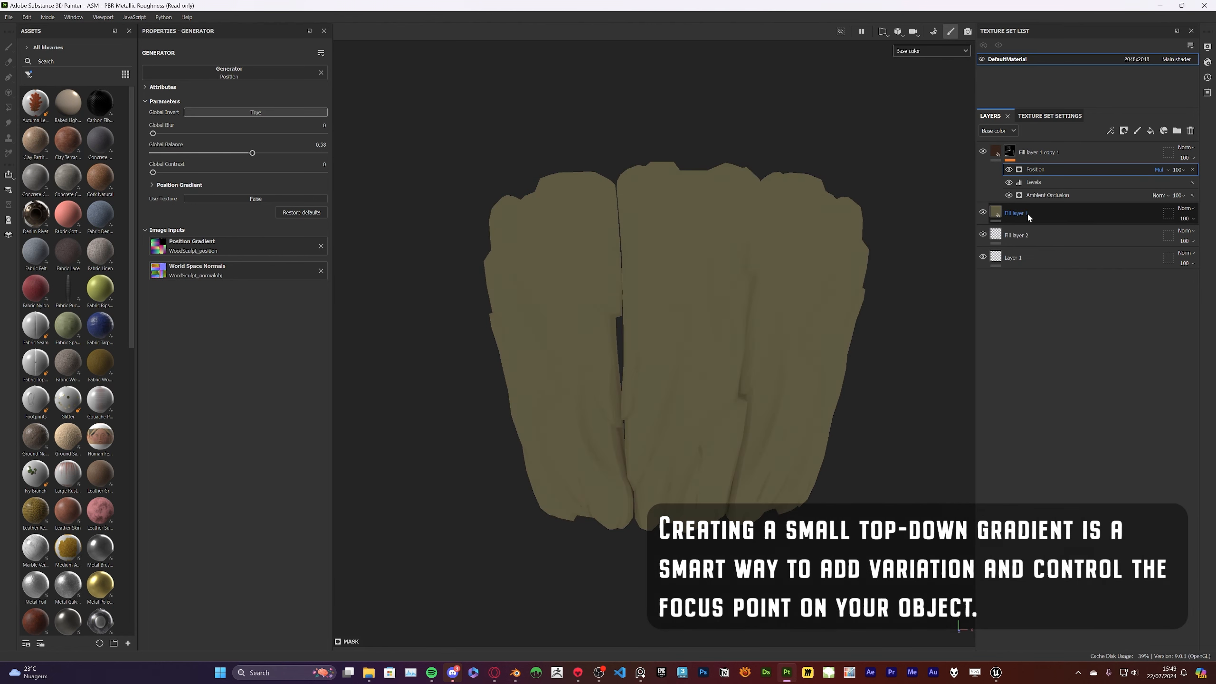
pyautogui.keyDown('alt'); pyautogui.click(1008, 152); pyautogui.keyUp('alt')
pyautogui.click(1161, 170)
pyautogui.click(1178, 266)
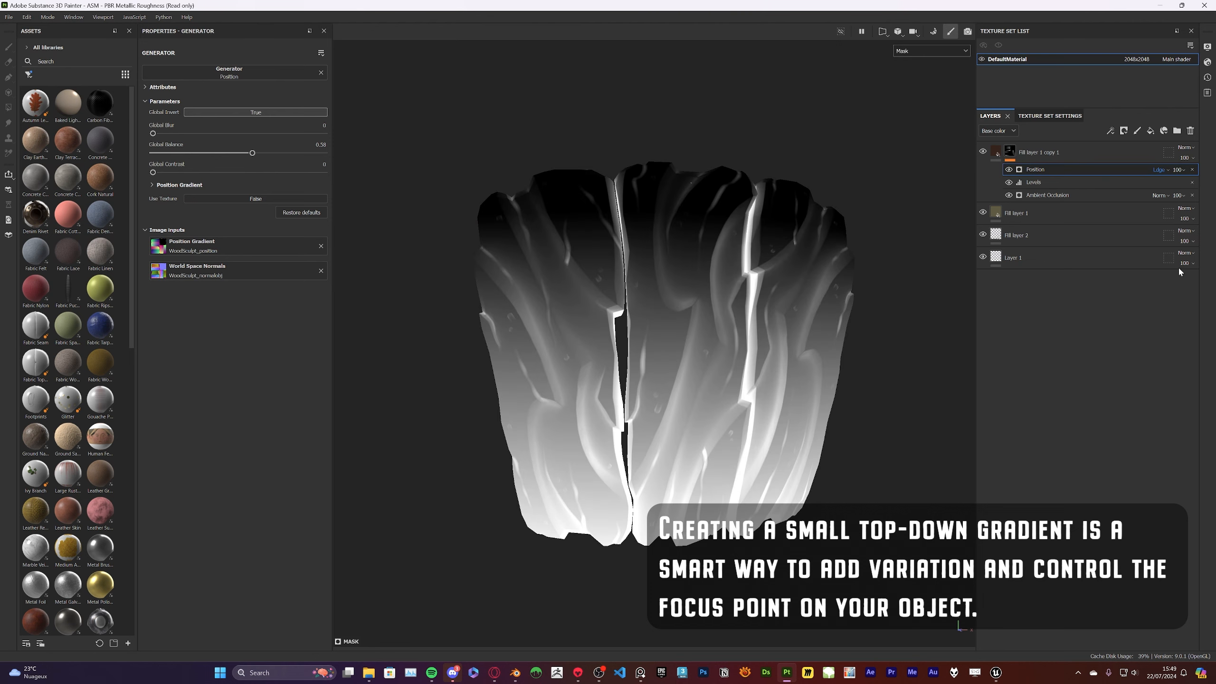
# Set the Position generator's global blur to 1.56 and global balance to 0.63, then return to the material display
pyautogui.moveTo(252, 153)
pyautogui.mouseDown()
pyautogui.moveTo(283, 152)
pyautogui.moveTo(258, 153)
pyautogui.mouseUp()
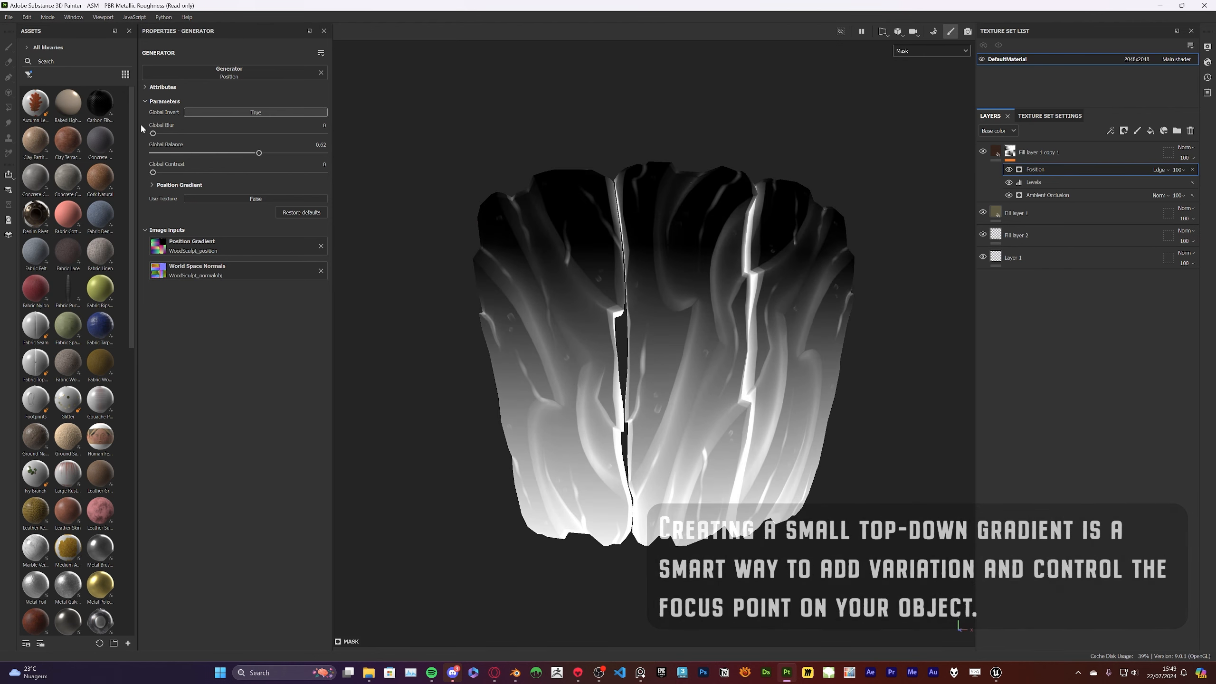
pyautogui.moveTo(153, 133); pyautogui.dragTo(170, 134)
pyautogui.moveTo(258, 153)
pyautogui.mouseDown()
pyautogui.moveTo(235, 153)
pyautogui.moveTo(261, 153)
pyautogui.mouseUp()
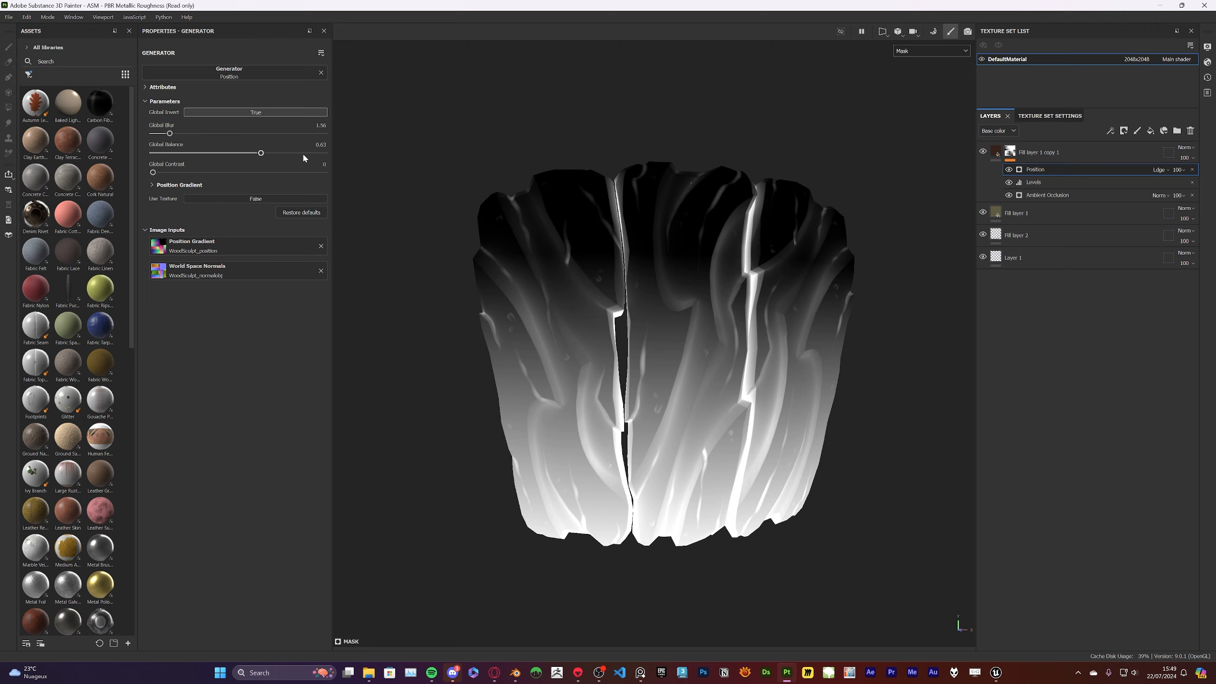
pyautogui.press('m')
pyautogui.click(925, 95)
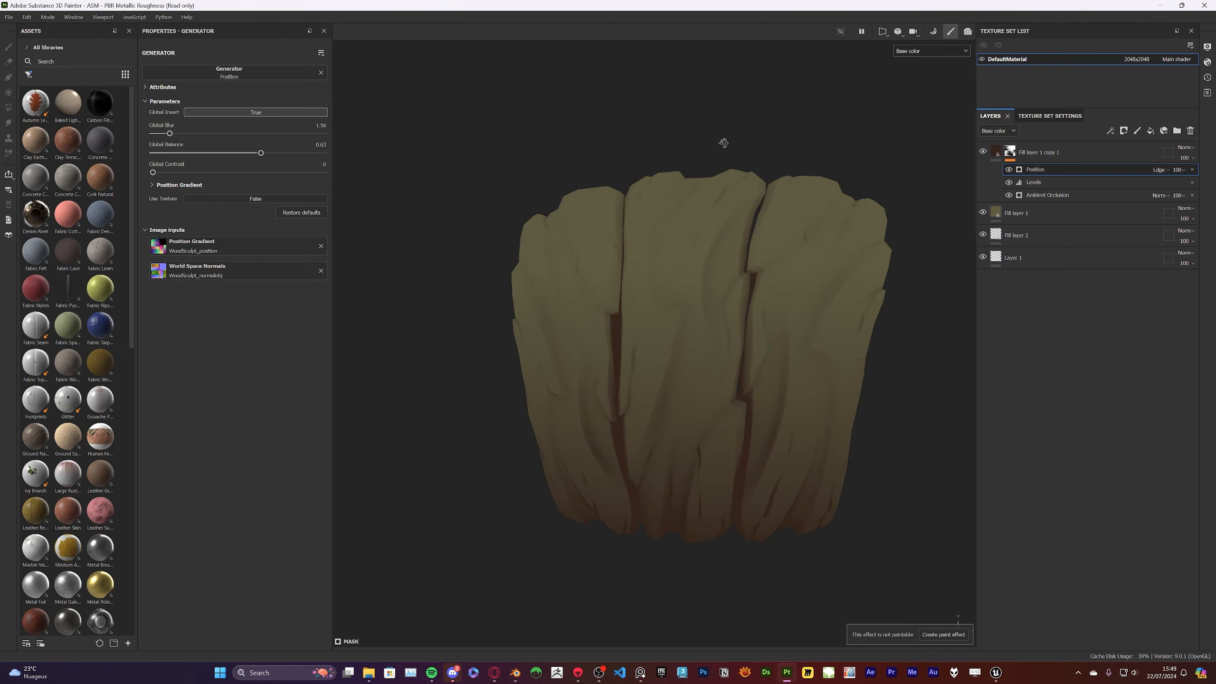
# Lower the Position generator's opacity to 75 in the mask
pyautogui.moveTo(1179, 168); pyautogui.dragTo(1206, 190)
pyautogui.keyDown('alt'); pyautogui.moveTo(507, 211); pyautogui.dragTo(829, 236); pyautogui.keyUp('alt')
pyautogui.keyDown('alt'); pyautogui.moveTo(830, 236); pyautogui.dragTo(694, 203, button='middle'); pyautogui.keyUp('alt')
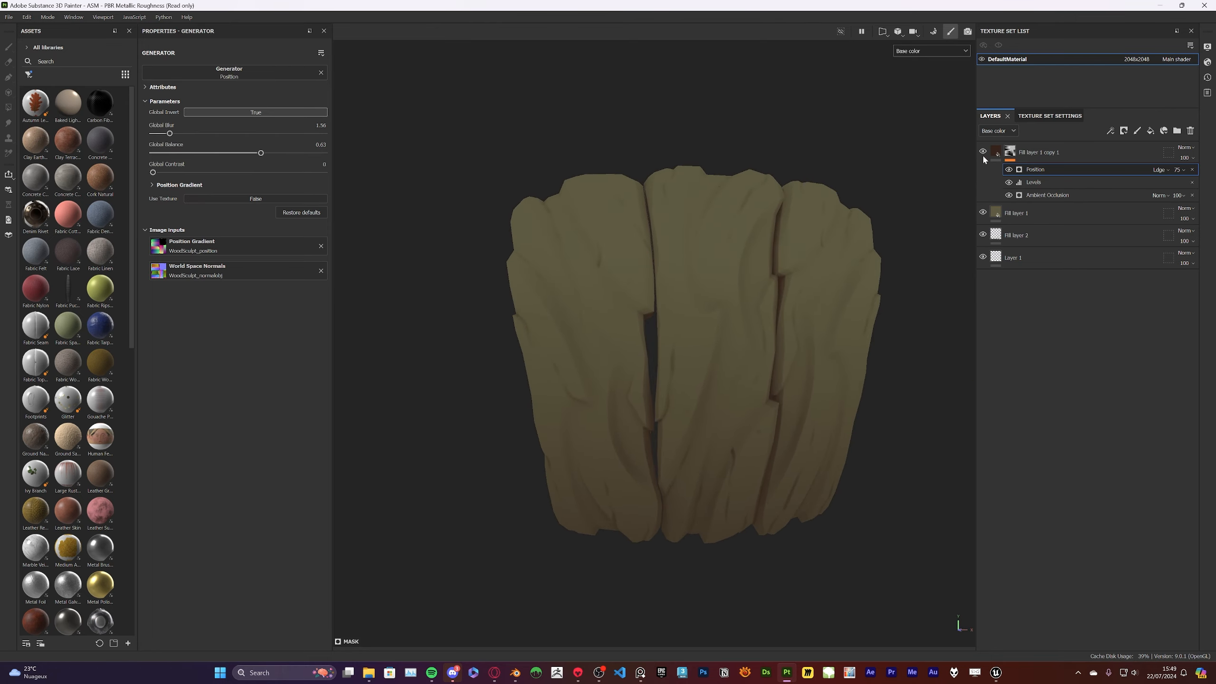
# Duplicate the olive Fill layer 1 and place the copy at the top of the layer stack
pyautogui.click(1107, 153)
pyautogui.rightClick(1048, 218)
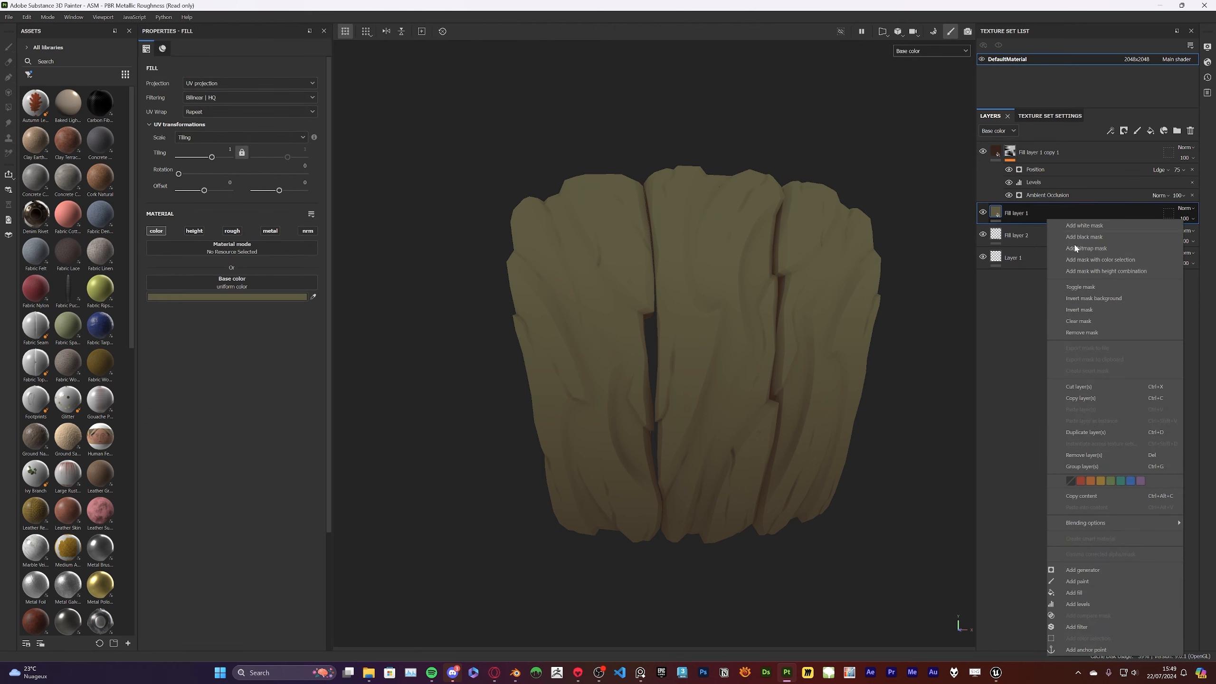
pyautogui.click(1091, 430)
pyautogui.moveTo(1085, 151); pyautogui.dragTo(1081, 138)
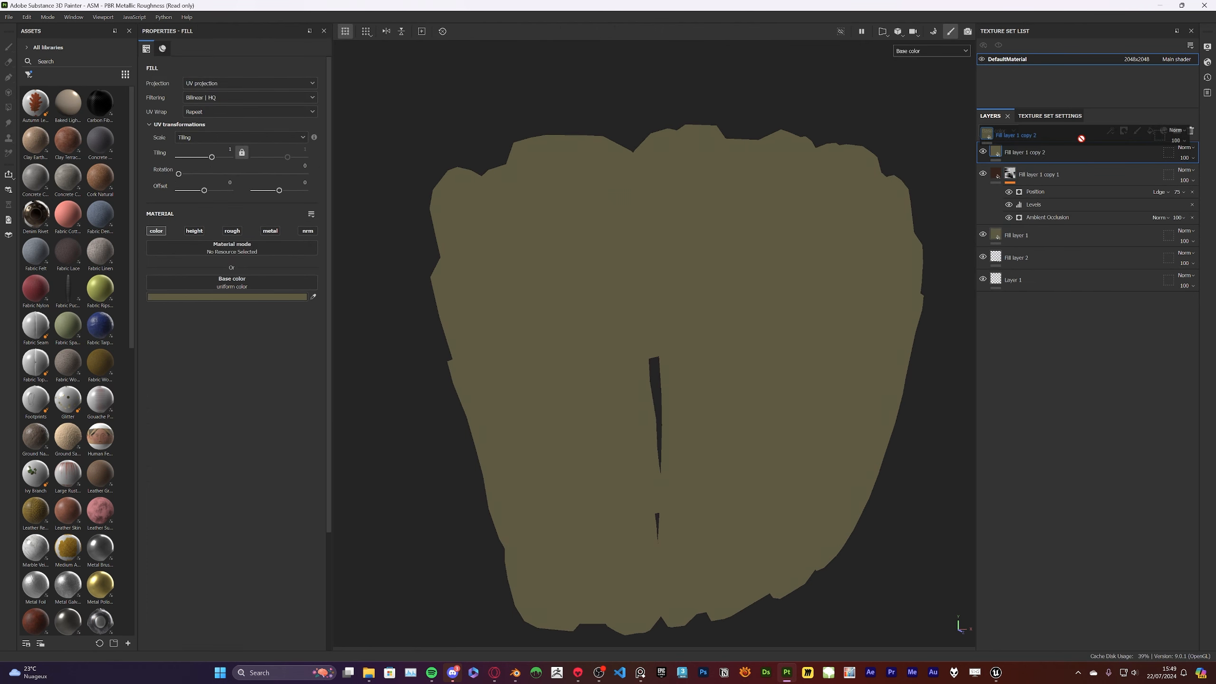
# Set the top fill layer's base color to the light brown 86724F and add a black mask to the layer
pyautogui.click(182, 296)
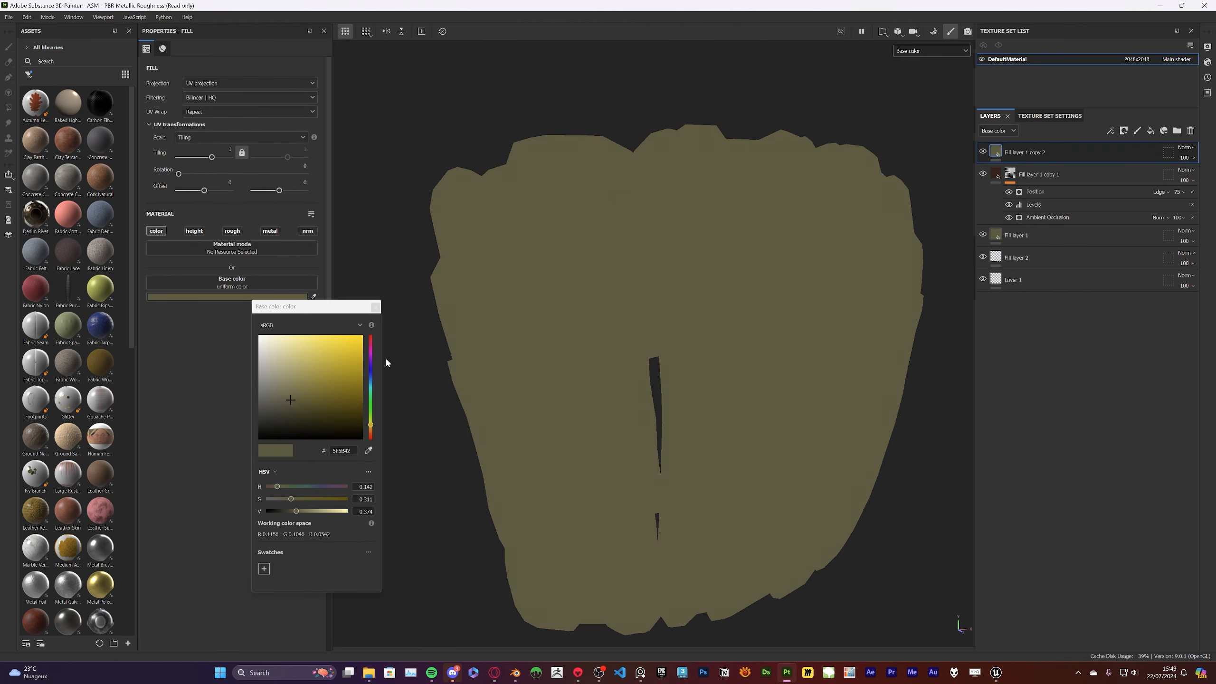
pyautogui.click(371, 429)
pyautogui.click(303, 380)
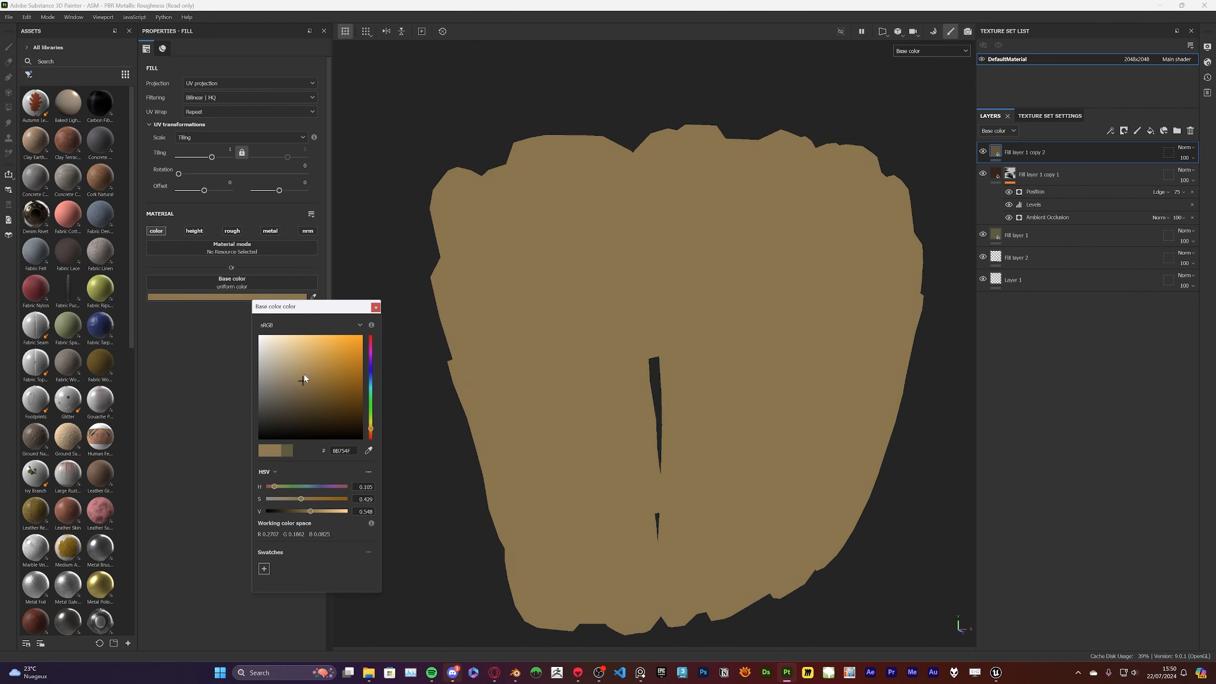
pyautogui.rightClick(1110, 154)
pyautogui.click(1096, 169)
# Add a World Space Normals generator to the top fill layer's black mask
pyautogui.rightClick(1042, 151)
pyautogui.click(1085, 504)
pyautogui.click(253, 74)
pyautogui.write('pos')
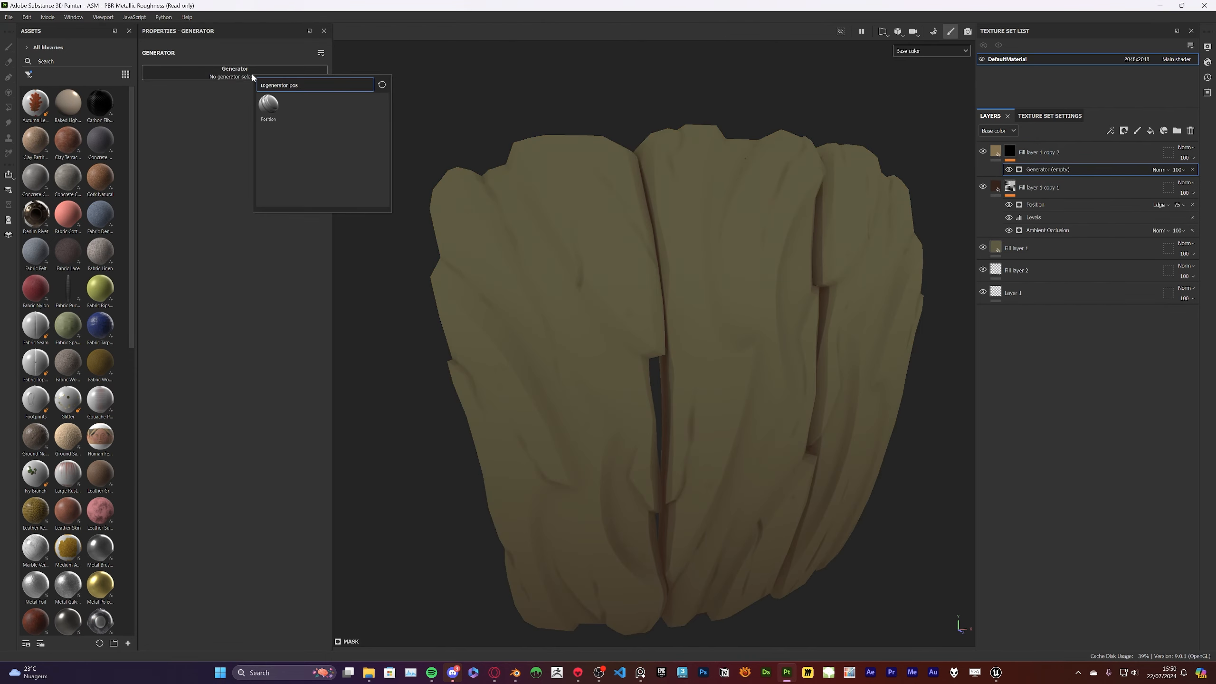
pyautogui.press('BackSpace')
pyautogui.press('BackSpace')
pyautogui.press('BackSpace')
pyautogui.write('world')
pyautogui.click(263, 105)
pyautogui.scroll(-3, 526, 136)
pyautogui.keyDown('alt'); pyautogui.moveTo(530, 140); pyautogui.dragTo(682, 182); pyautogui.keyUp('alt')
pyautogui.scroll(3, 594, 125)
# Shift the hue of the top fill layer's base color slightly toward yellow
pyautogui.click(994, 152)
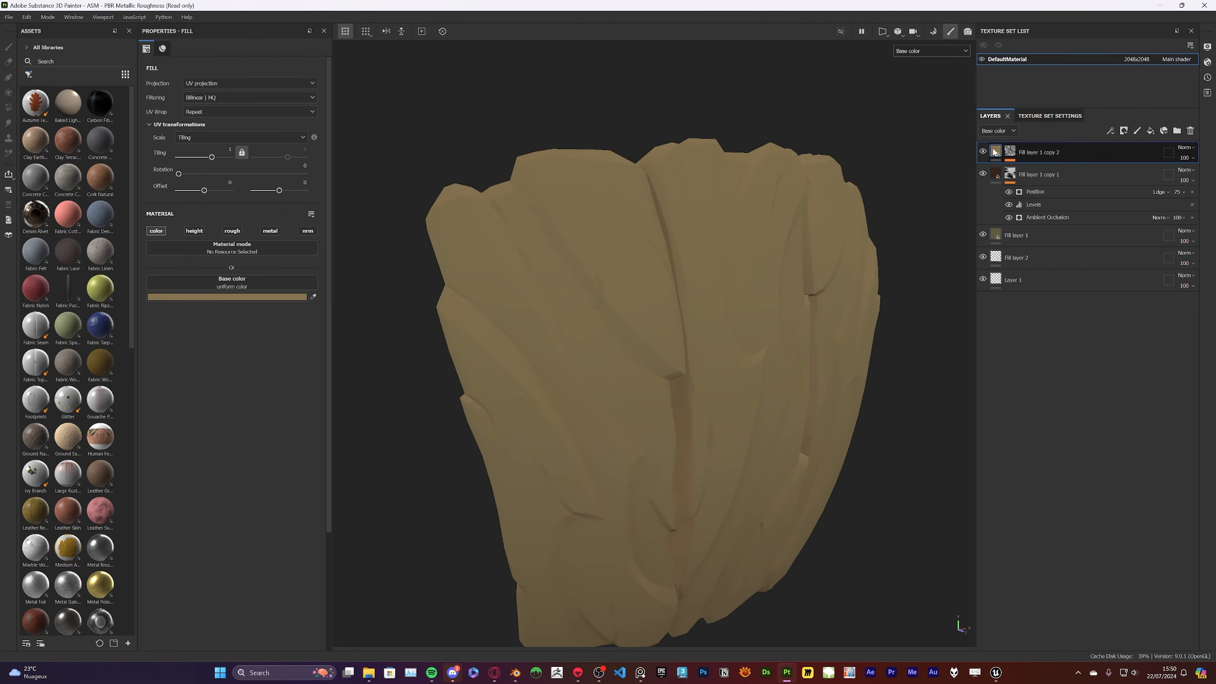
pyautogui.click(253, 296)
pyautogui.moveTo(371, 429); pyautogui.dragTo(371, 425)
pyautogui.keyDown('alt'); pyautogui.moveTo(761, 264); pyautogui.dragTo(645, 256); pyautogui.keyUp('alt')
pyautogui.scroll(-3, 658, 244)
# Add a Levels effect above the World Space Normals generator and display the top layer's mask
pyautogui.click(1009, 154)
pyautogui.click(1045, 171)
pyautogui.rightClick(1045, 172)
pyautogui.click(1086, 339)
pyautogui.keyDown('alt'); pyautogui.click(1010, 152); pyautogui.keyUp('alt')
pyautogui.scroll(3, 689, 246)
pyautogui.scroll(-4, 741, 255)
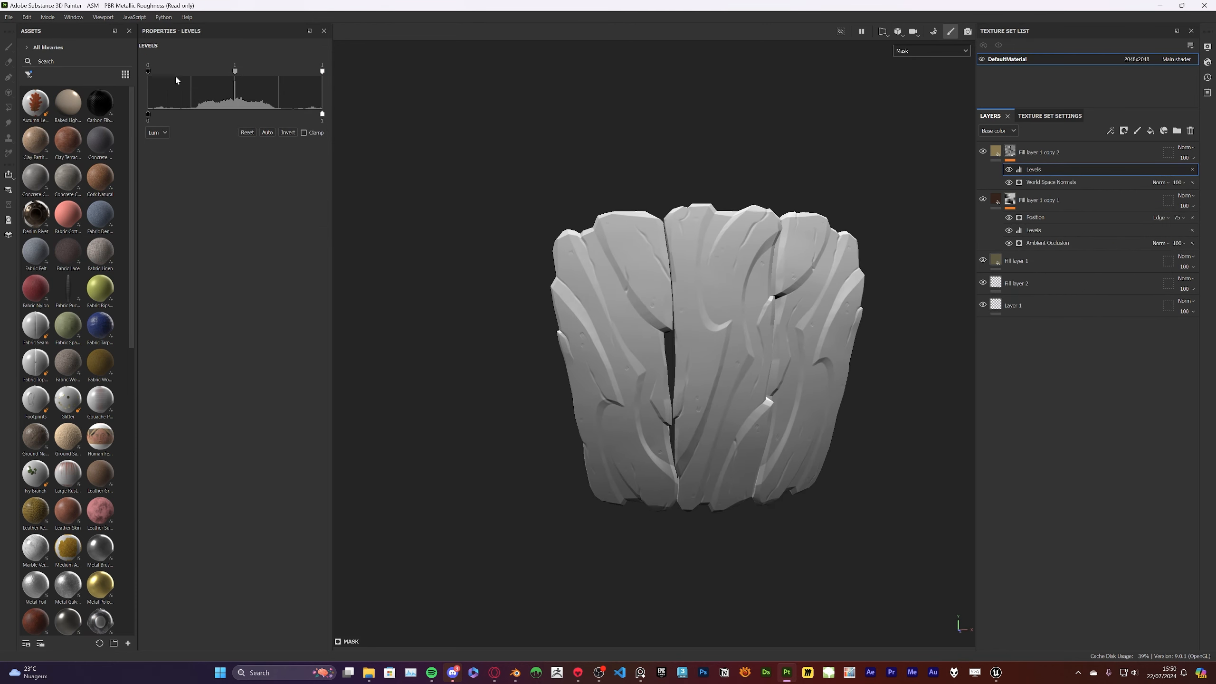
# Raise the Levels black input point to about 0.25, adjust its midtone, and return to the material display
pyautogui.moveTo(148, 72); pyautogui.dragTo(193, 74)
pyautogui.moveTo(257, 71); pyautogui.dragTo(264, 72)
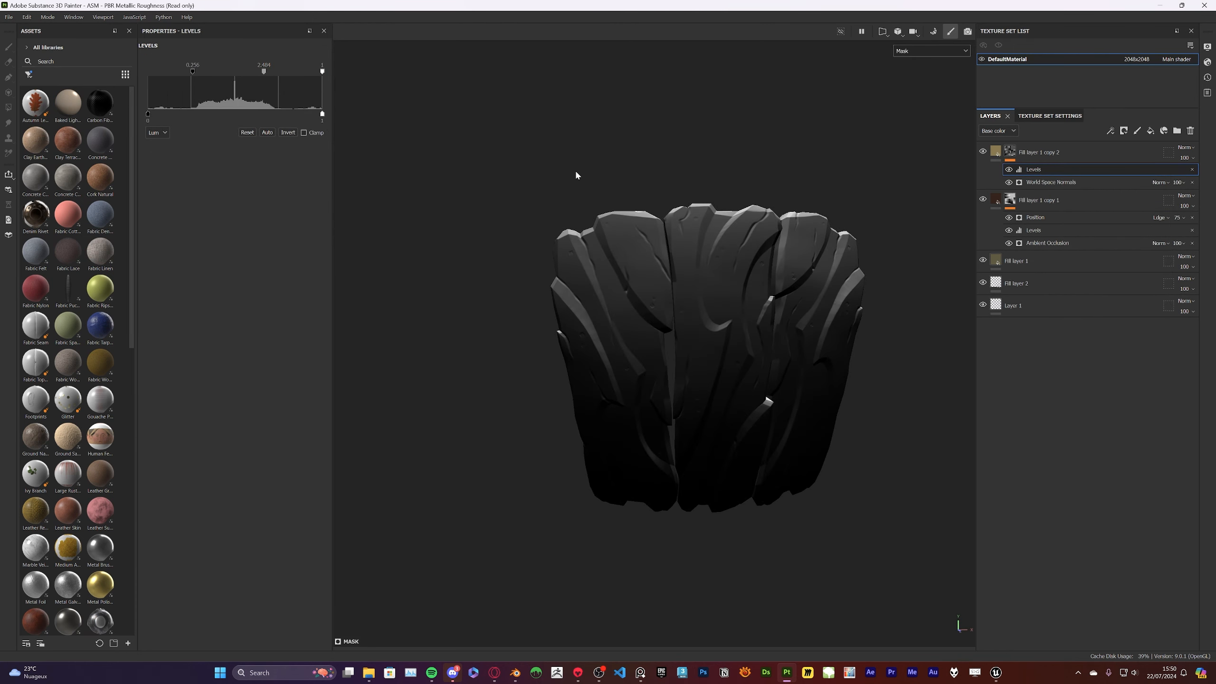
pyautogui.moveTo(575, 175)
pyautogui.keyDown('alt'); pyautogui.mouseDown()
pyautogui.moveTo(886, 228)
pyautogui.moveTo(587, 182)
pyautogui.mouseUp(); pyautogui.keyUp('alt')
pyautogui.click(1062, 161)
pyautogui.press('m')
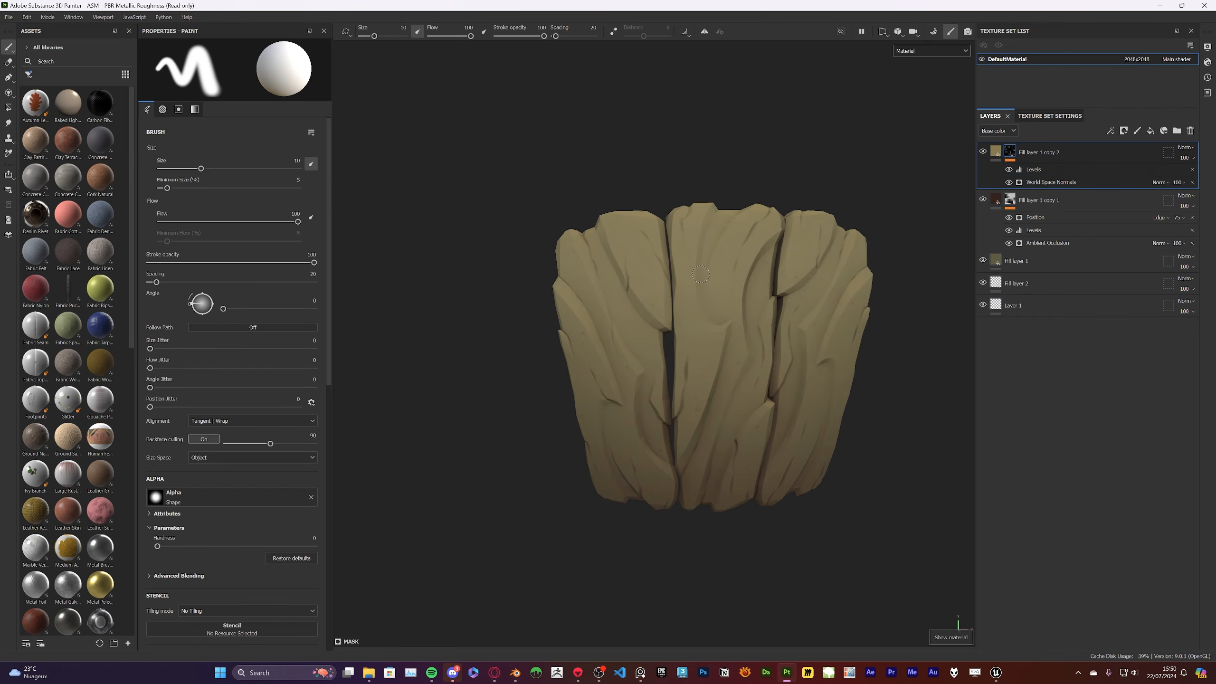
pyautogui.scroll(3, 701, 275)
pyautogui.keyDown('alt'); pyautogui.moveTo(701, 274); pyautogui.dragTo(940, 296); pyautogui.keyUp('alt')
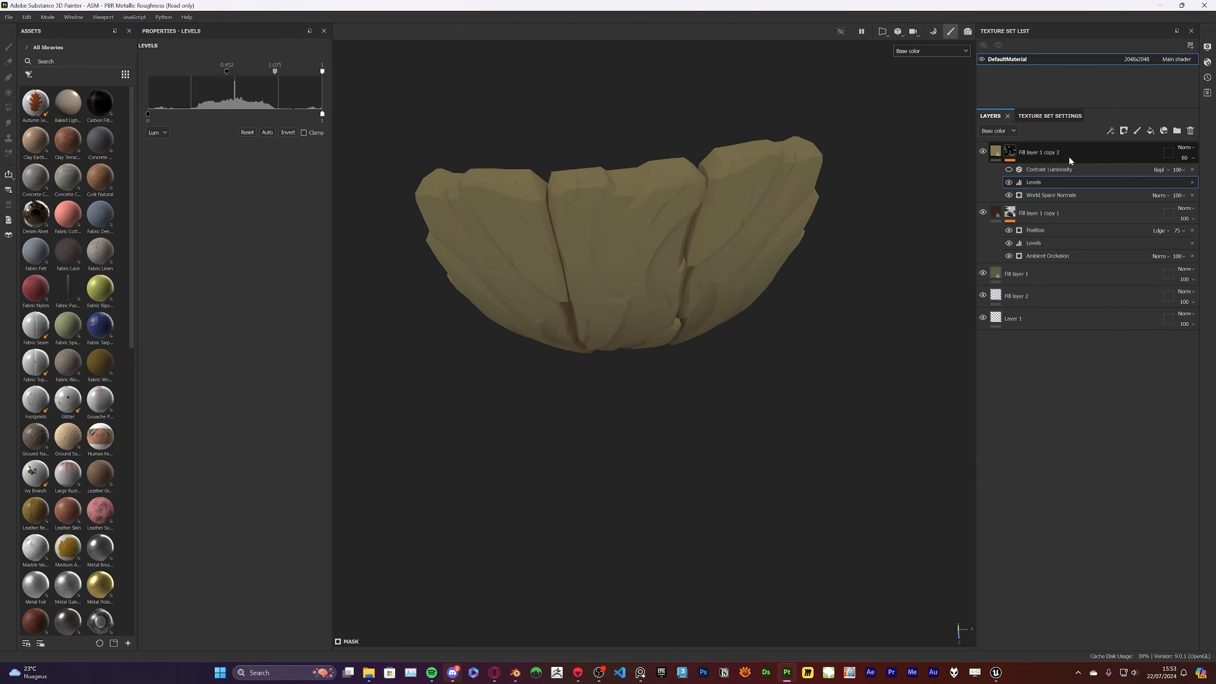
# Duplicate the top fill layer, Fill layer 1 copy 2, together with its mask effects
pyautogui.click(1070, 161)
pyautogui.rightClick(1056, 150)
pyautogui.click(1103, 362)
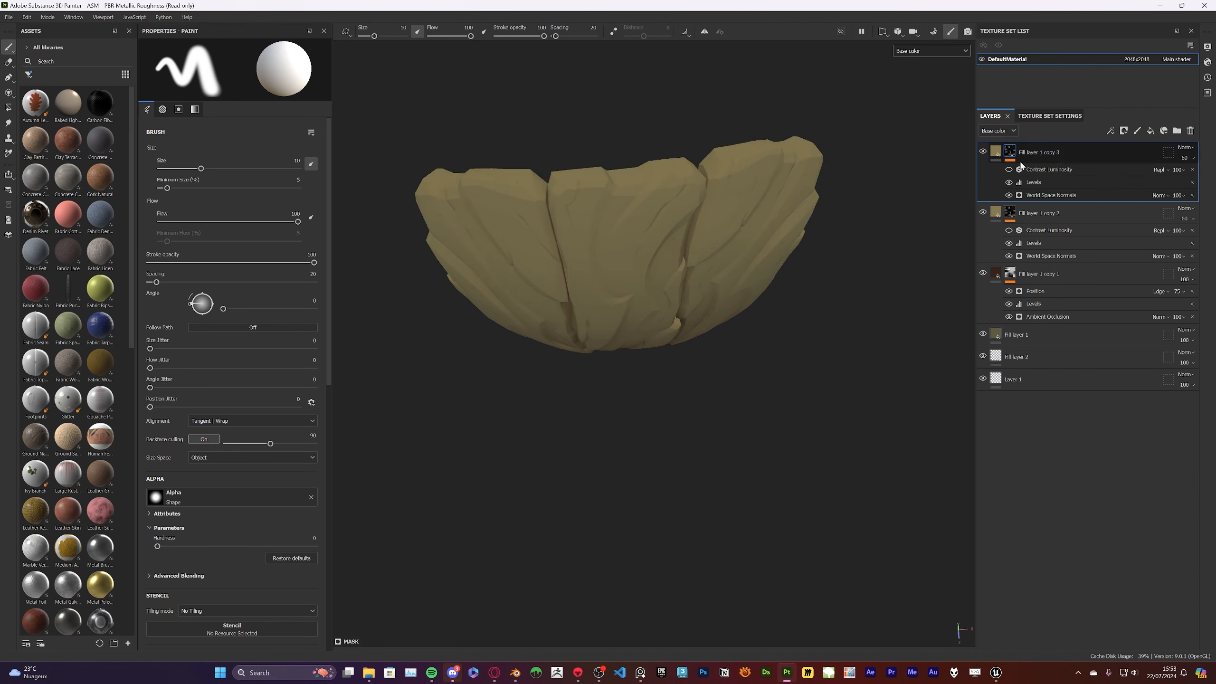
pyautogui.scroll(-4, 776, 259)
pyautogui.keyDown('alt'); pyautogui.moveTo(775, 259); pyautogui.dragTo(894, 379); pyautogui.keyUp('alt')
pyautogui.scroll(4, 763, 188)
pyautogui.scroll(-1, 902, 325)
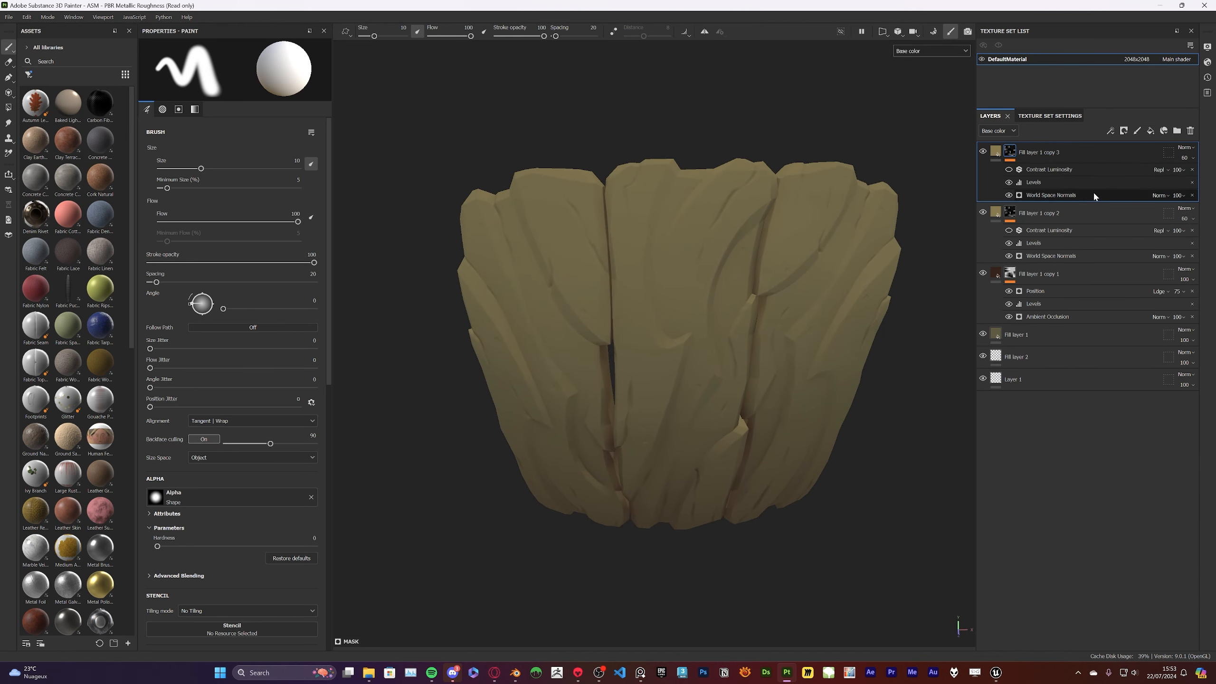
# Clear the new copy's mask to plain black and set the layer to Linear Dodge blending at 100 opacity
pyautogui.rightClick(1008, 152)
pyautogui.click(1048, 254)
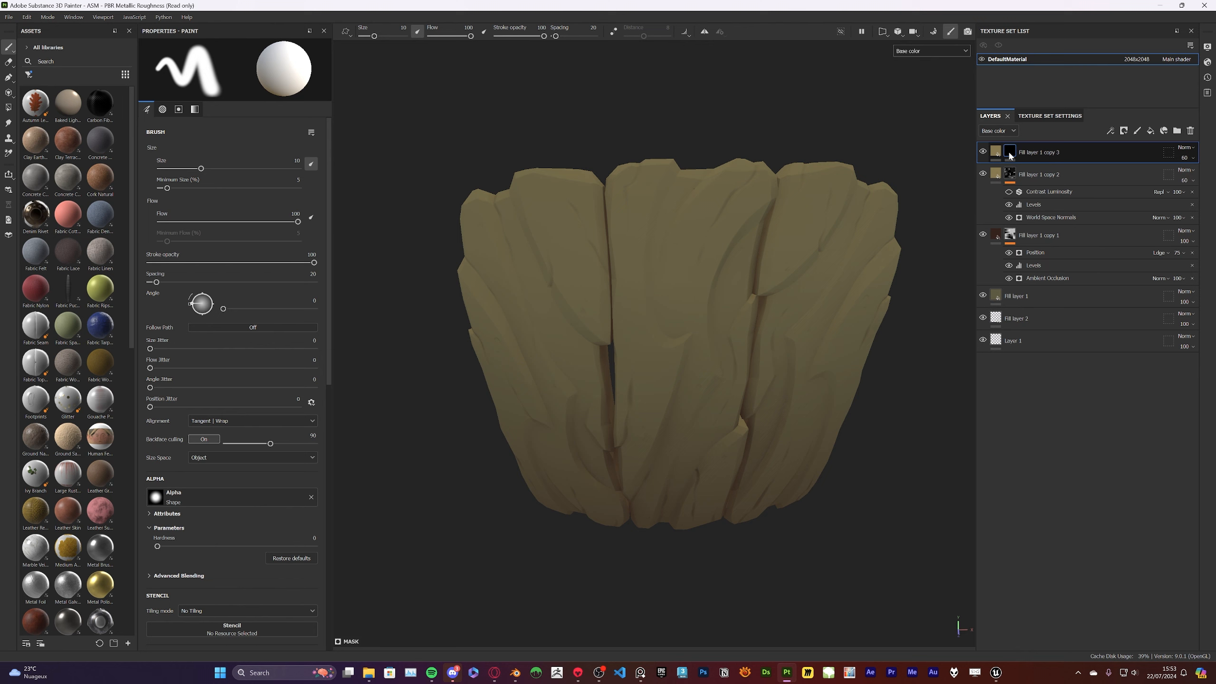
pyautogui.click(1186, 147)
pyautogui.click(1181, 249)
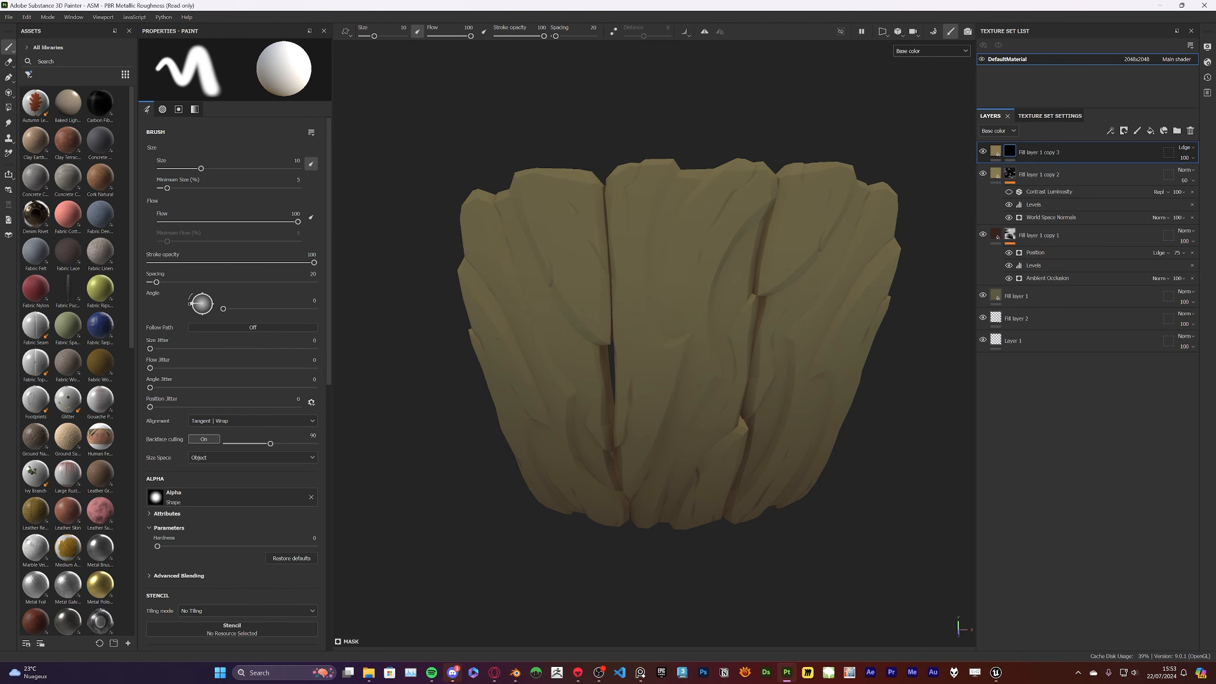
pyautogui.rightClick(1009, 151)
pyautogui.click(1058, 166)
pyautogui.rightClick(1016, 152)
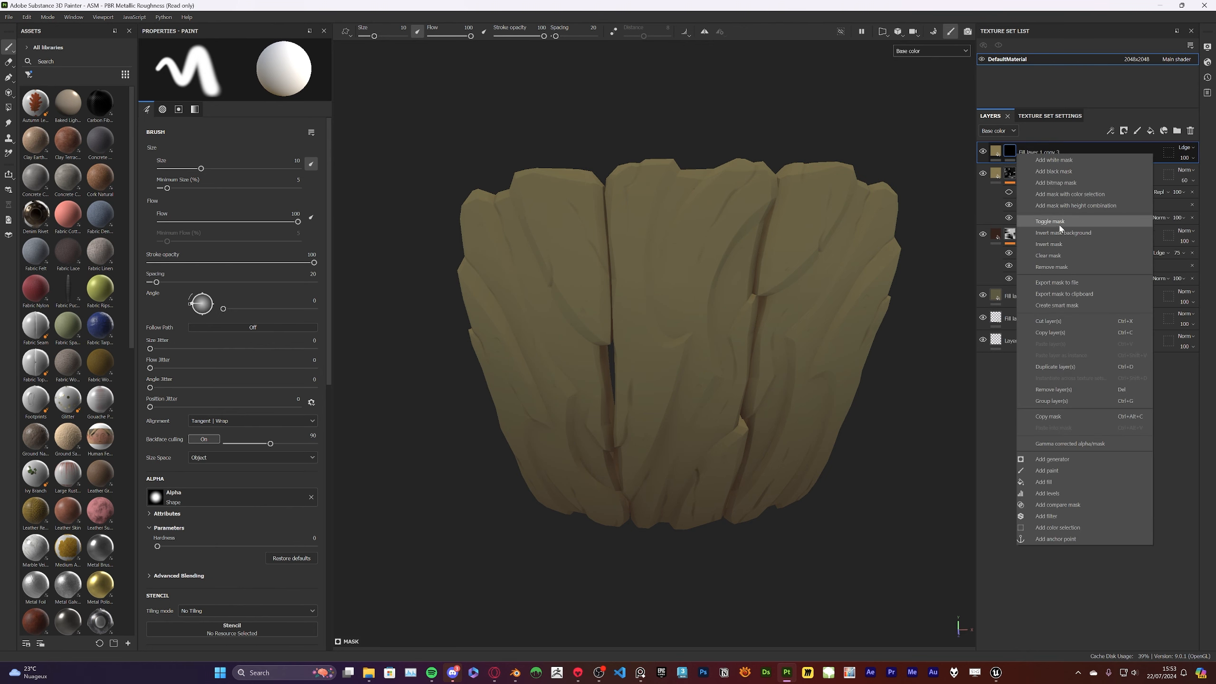
pyautogui.click(1050, 460)
pyautogui.click(248, 78)
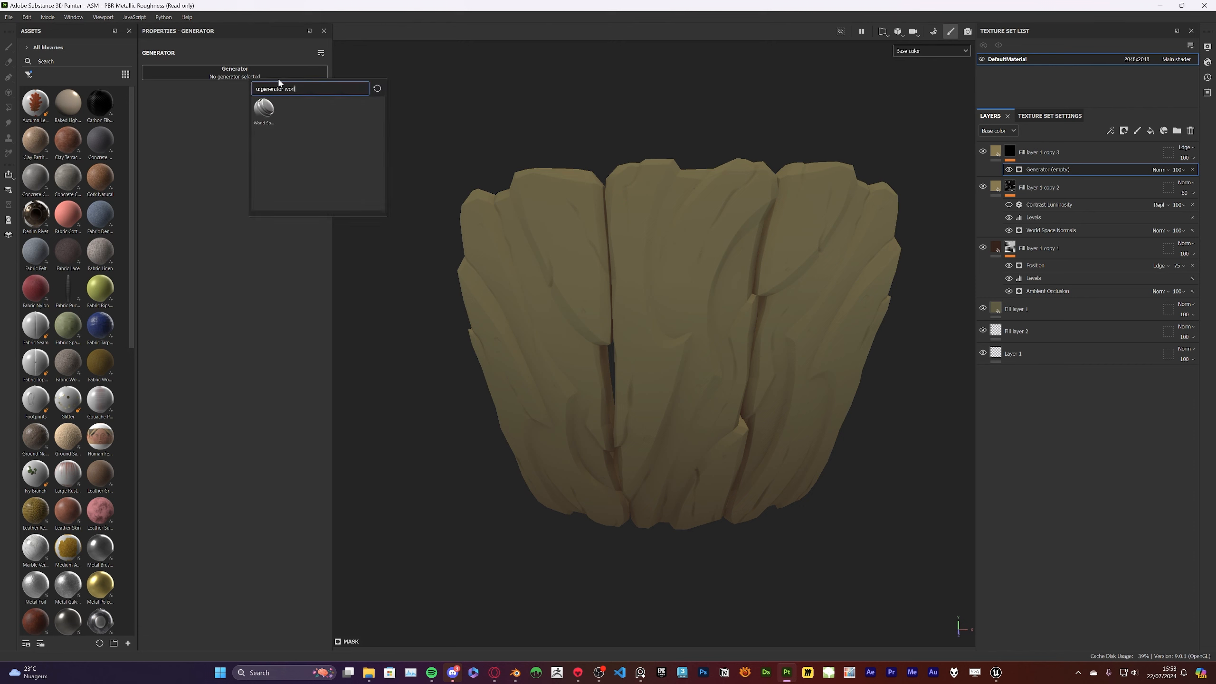
pyautogui.write('thic')
pyautogui.press('BackSpace')
pyautogui.press('BackSpace')
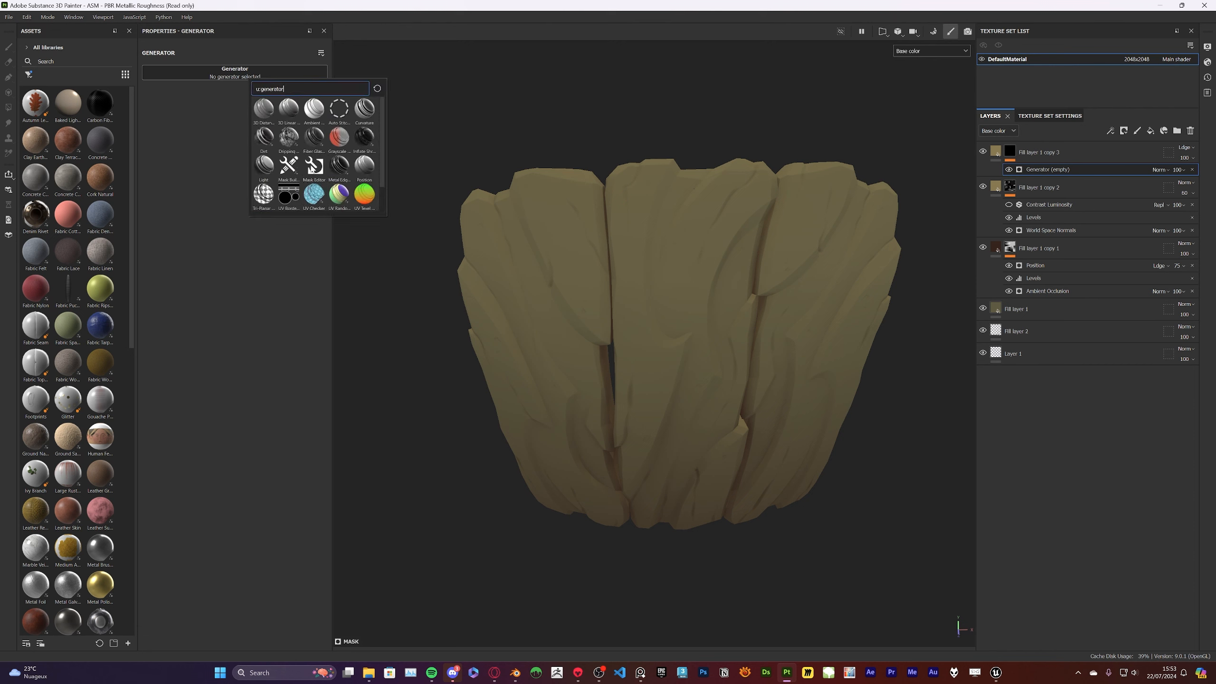
pyautogui.press('BackSpace')
pyautogui.press('BackSpace')
pyautogui.press('BackSpace')
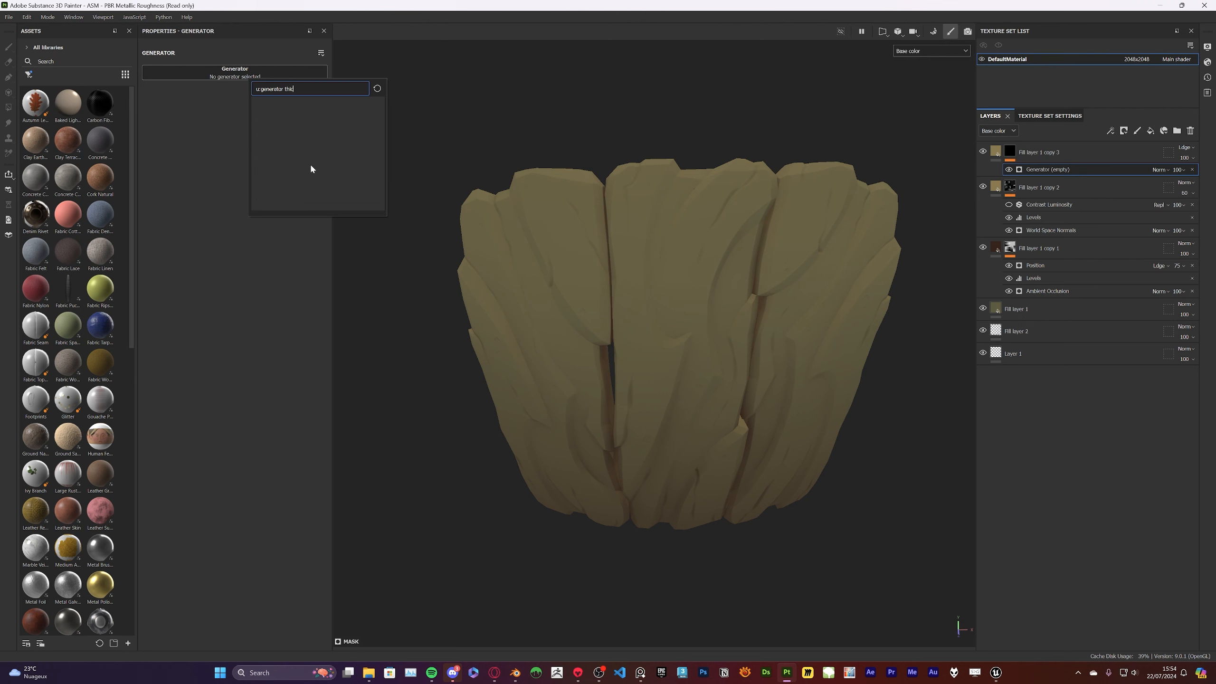
pyautogui.click(1067, 168)
pyautogui.click(1192, 170)
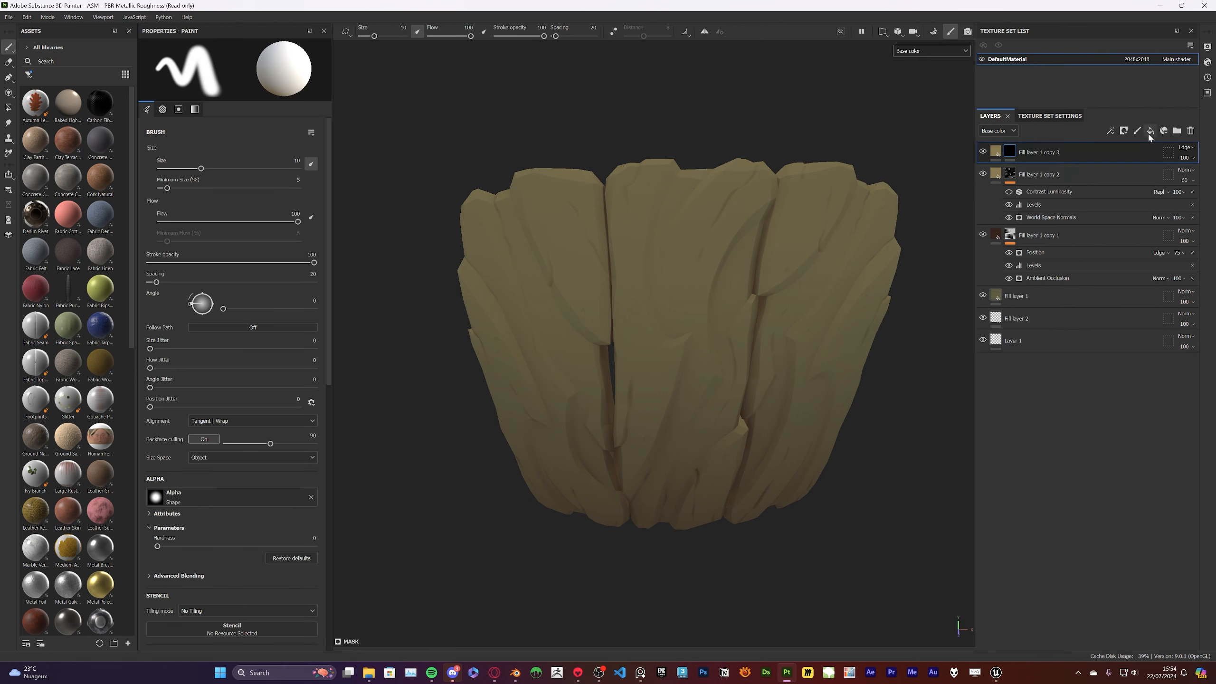
# Add a fill effect using the WoodSculpt_thickness map to the top layer's mask and display the mask
pyautogui.rightClick(1010, 151)
pyautogui.click(1045, 489)
pyautogui.click(242, 241)
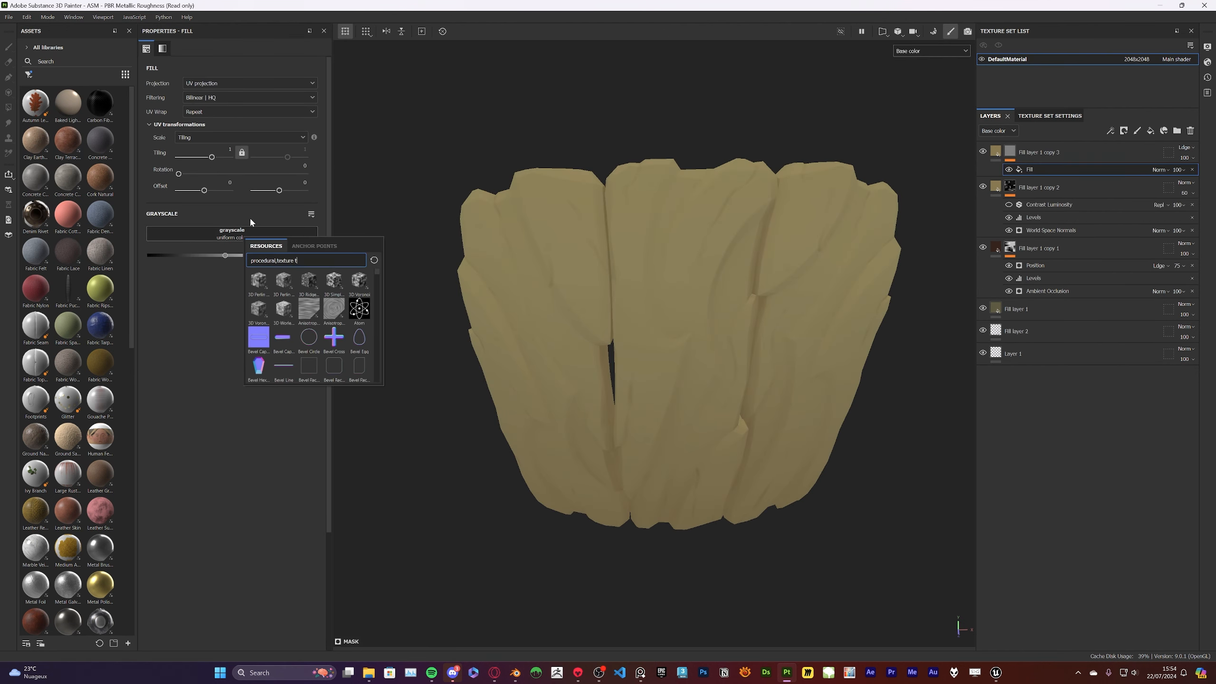
pyautogui.write('thick')
pyautogui.click(258, 285)
pyautogui.keyDown('alt'); pyautogui.click(1013, 154); pyautogui.keyUp('alt')
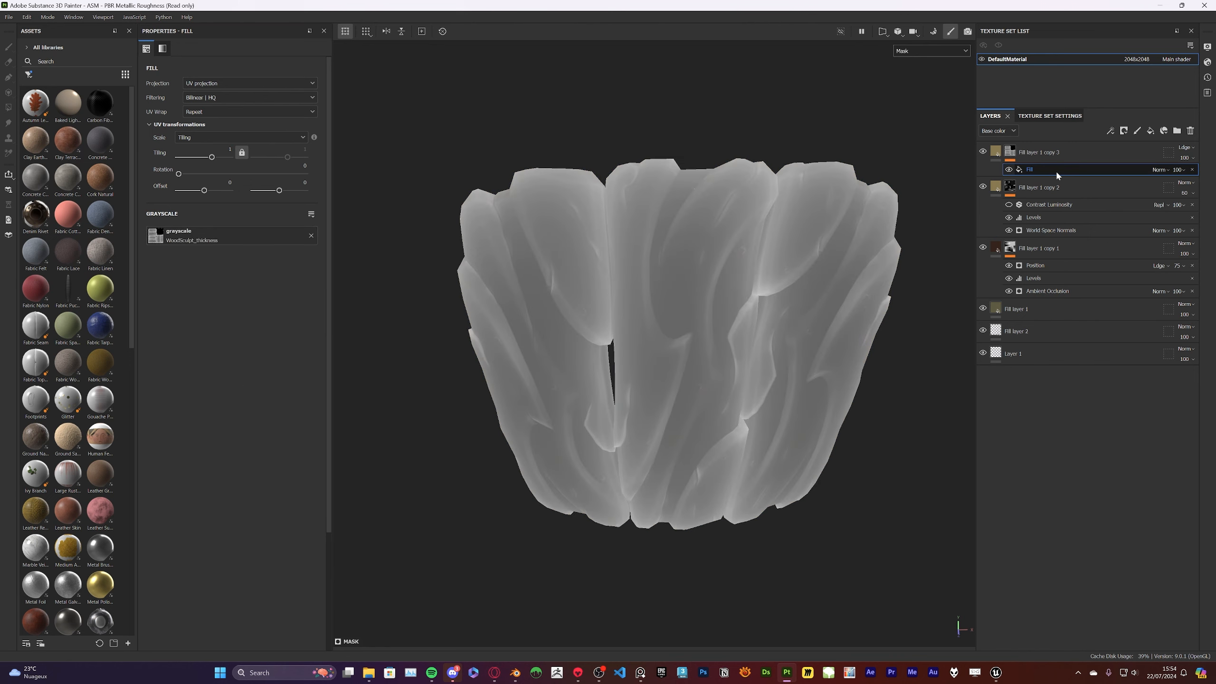
# Add a Levels effect above the thickness fill with black input 0.42, midtone 1.968 and white input 0.757
pyautogui.rightClick(1056, 171)
pyautogui.click(1095, 340)
pyautogui.moveTo(148, 72)
pyautogui.mouseDown()
pyautogui.moveTo(281, 73)
pyautogui.moveTo(222, 74)
pyautogui.mouseUp()
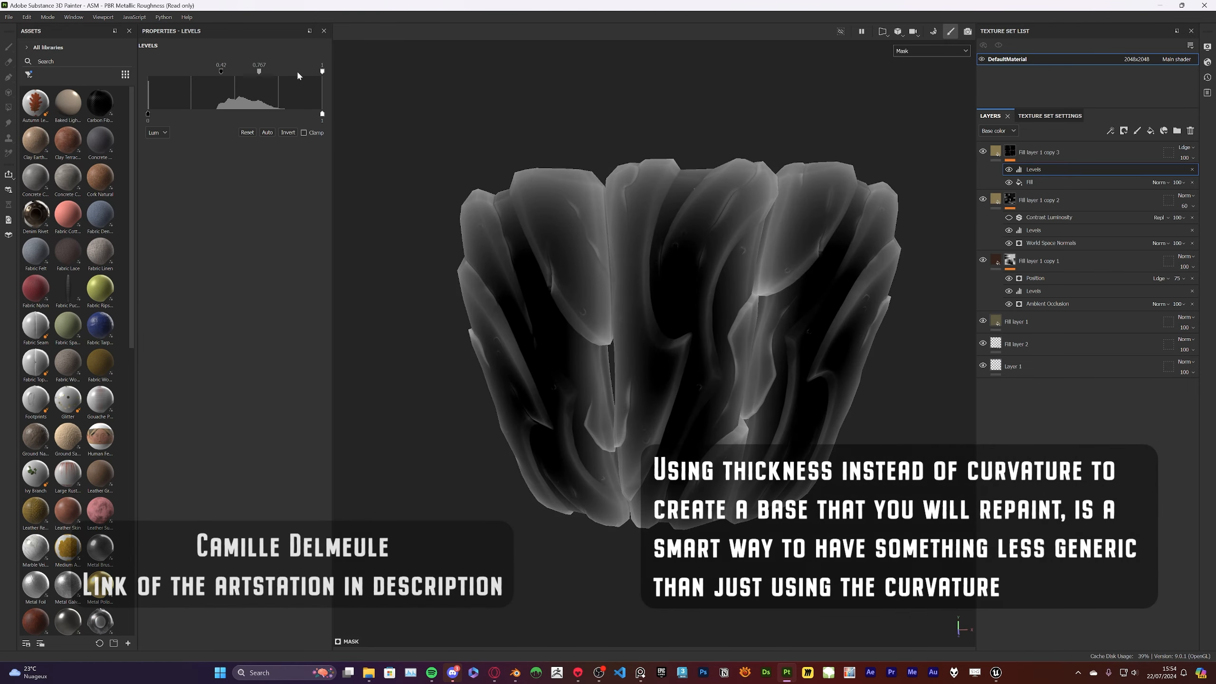
pyautogui.moveTo(322, 72); pyautogui.dragTo(252, 74)
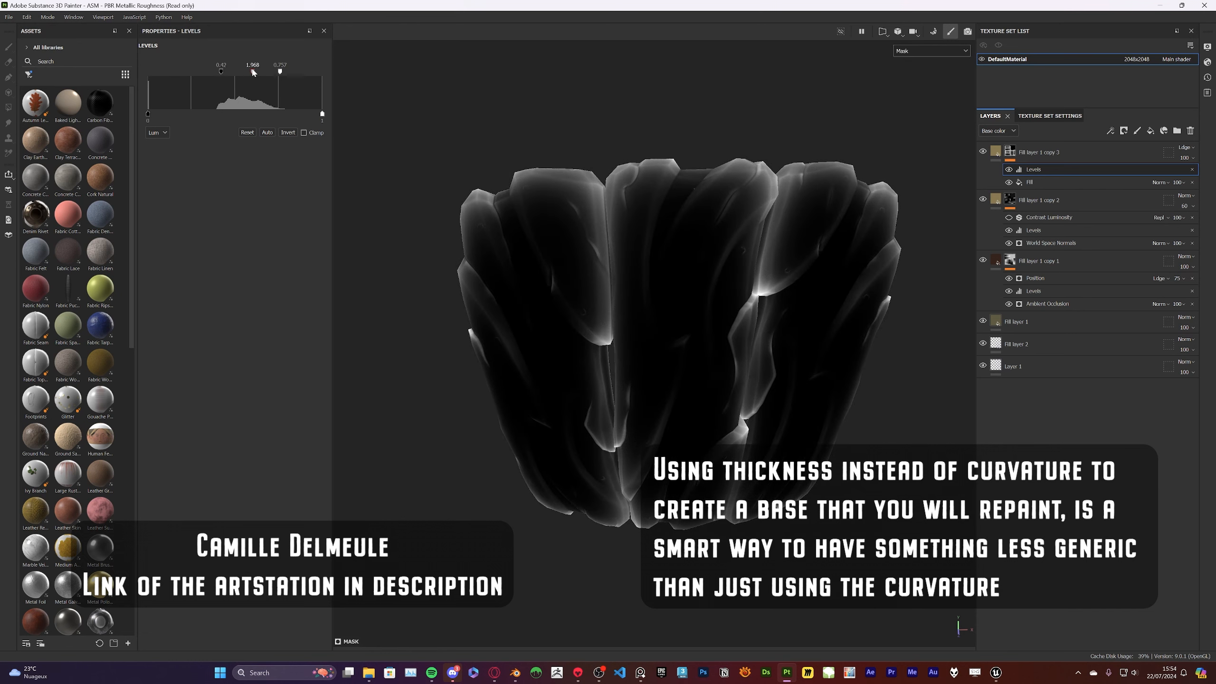
# Compare the mesh in the mask, material and base color displays, examining the thickness-driven highlights from several angles
pyautogui.moveTo(733, 230)
pyautogui.keyDown('alt'); pyautogui.mouseDown()
pyautogui.moveTo(263, 188)
pyautogui.moveTo(900, 280)
pyautogui.mouseUp(); pyautogui.keyUp('alt')
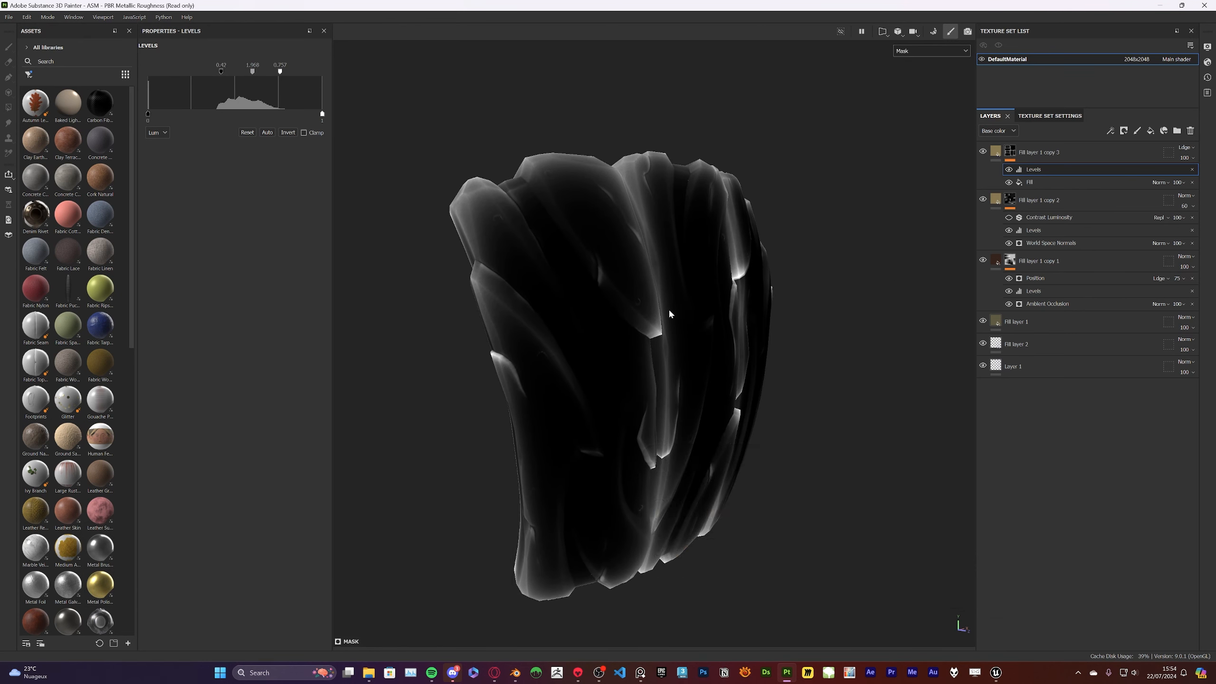
pyautogui.press('m')
pyautogui.keyDown('alt'); pyautogui.moveTo(671, 312); pyautogui.dragTo(634, 215); pyautogui.keyUp('alt')
pyautogui.click(905, 54)
pyautogui.click(906, 82)
pyautogui.scroll(3, 746, 191)
pyautogui.keyDown('alt'); pyautogui.moveTo(727, 172); pyautogui.dragTo(957, 228); pyautogui.keyUp('alt')
pyautogui.keyDown('alt'); pyautogui.moveTo(904, 165); pyautogui.dragTo(593, 191); pyautogui.keyUp('alt')
pyautogui.rightClick(1043, 170)
pyautogui.click(1087, 337)
pyautogui.click(1192, 170)
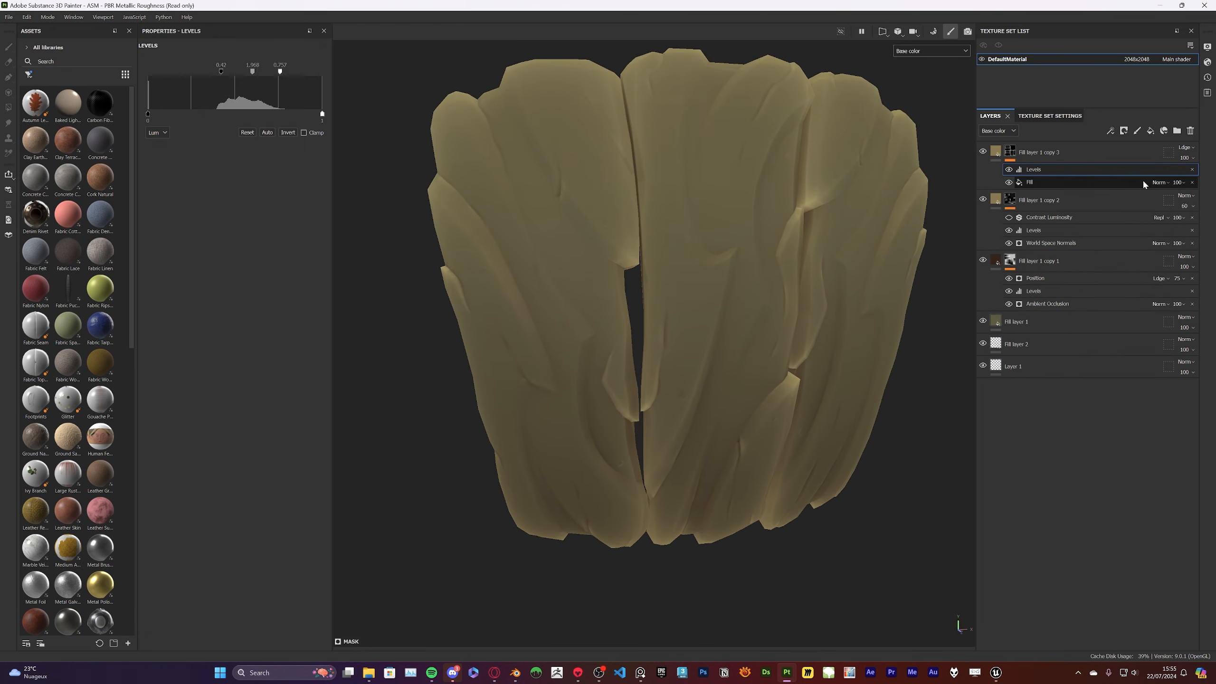
# Copy the dark layer's Position generator onto the top layer's mask above Levels and set it to Multiply blending
pyautogui.click(1038, 279)
pyautogui.moveTo(1045, 168); pyautogui.dragTo(1043, 169)
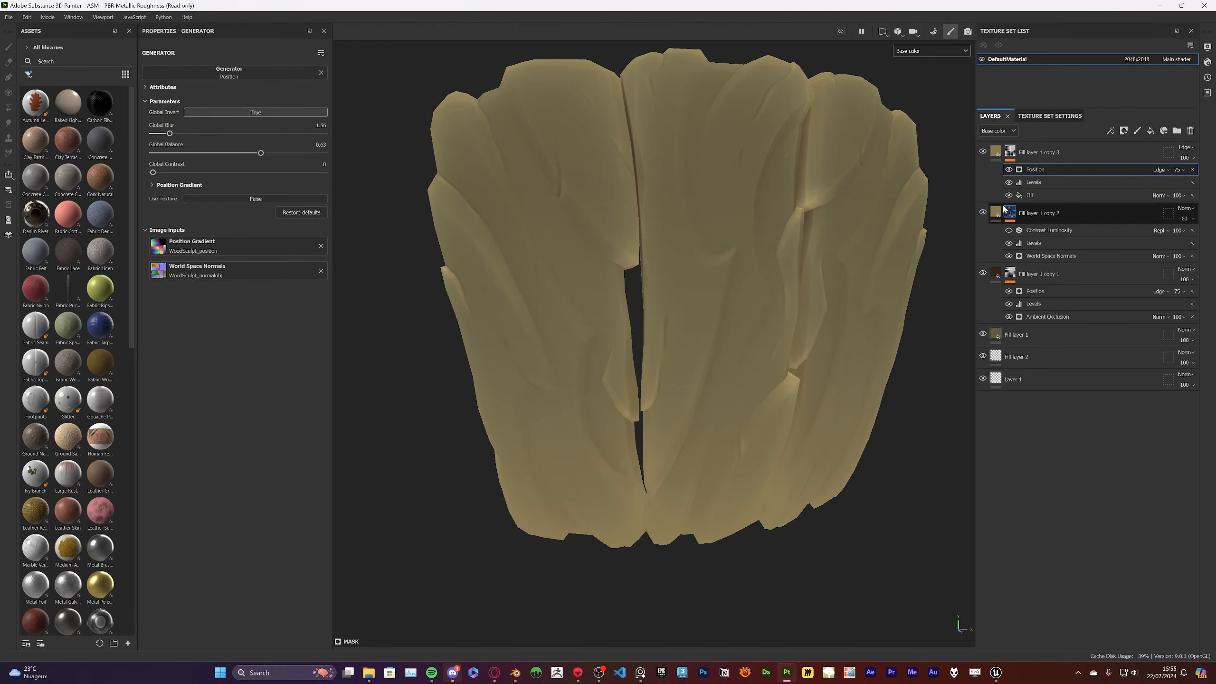
pyautogui.click(1161, 170)
pyautogui.click(1168, 215)
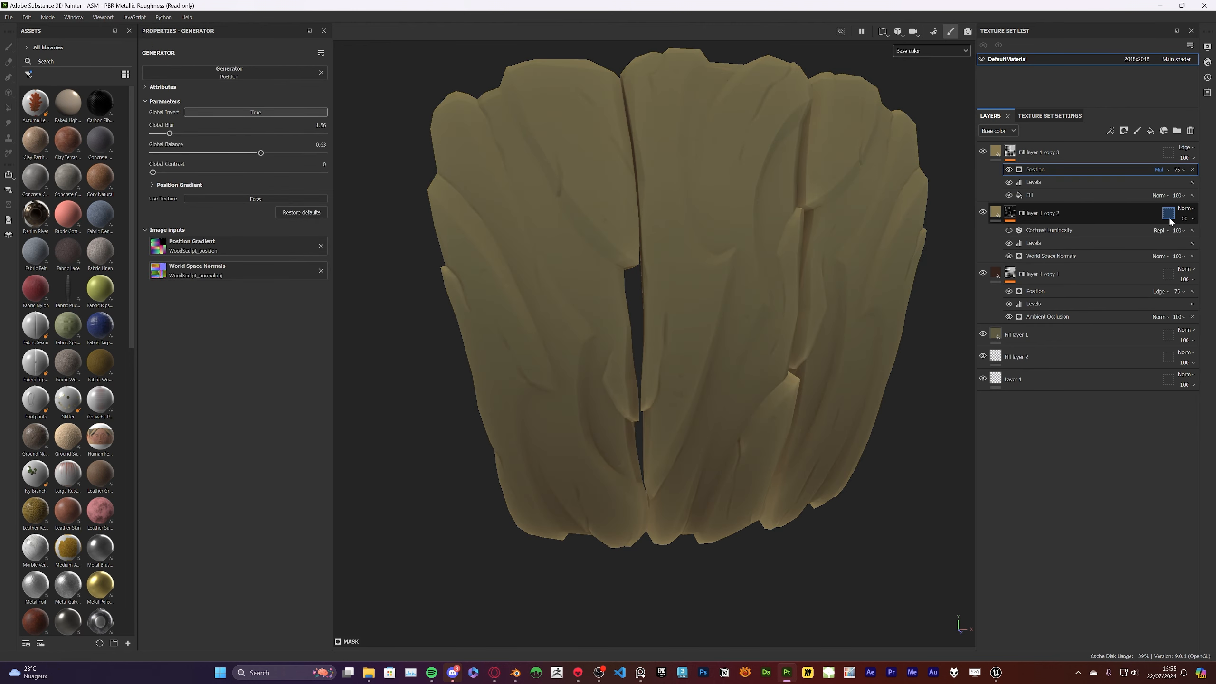
# Set the copied Position generator's Global Invert to False while checking the mask, and return to the base color display
pyautogui.keyDown('alt'); pyautogui.click(1007, 151); pyautogui.keyUp('alt')
pyautogui.click(1158, 169)
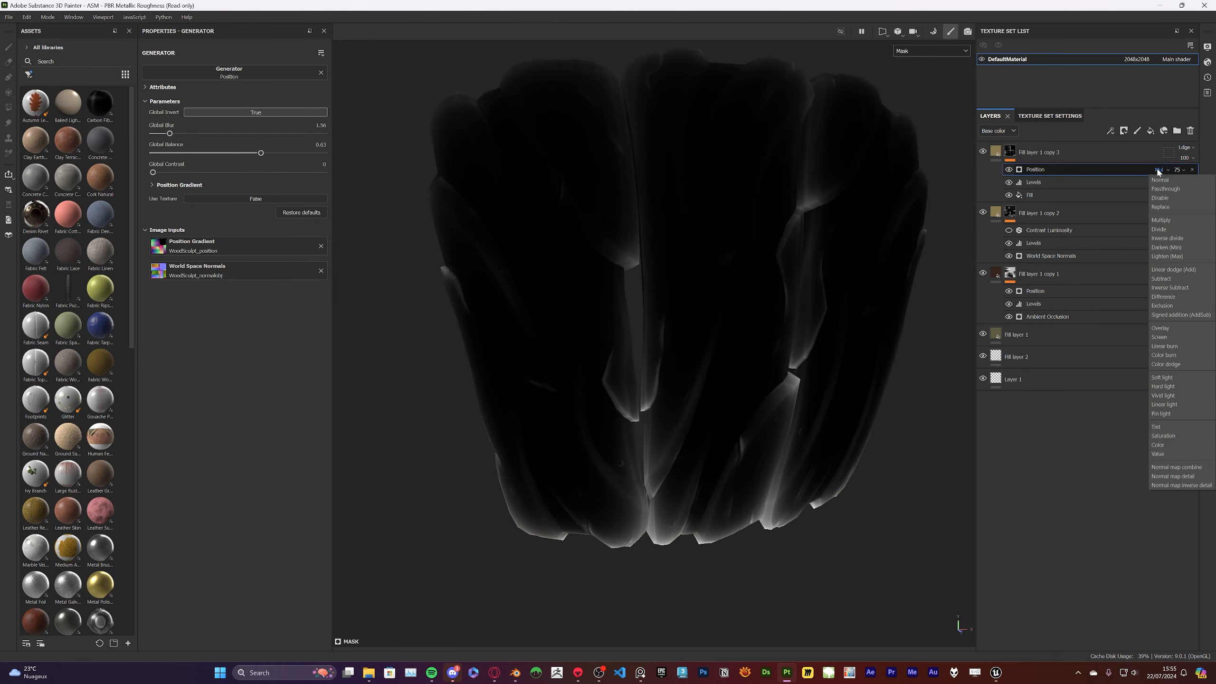
pyautogui.click(264, 113)
pyautogui.click(901, 50)
pyautogui.click(903, 77)
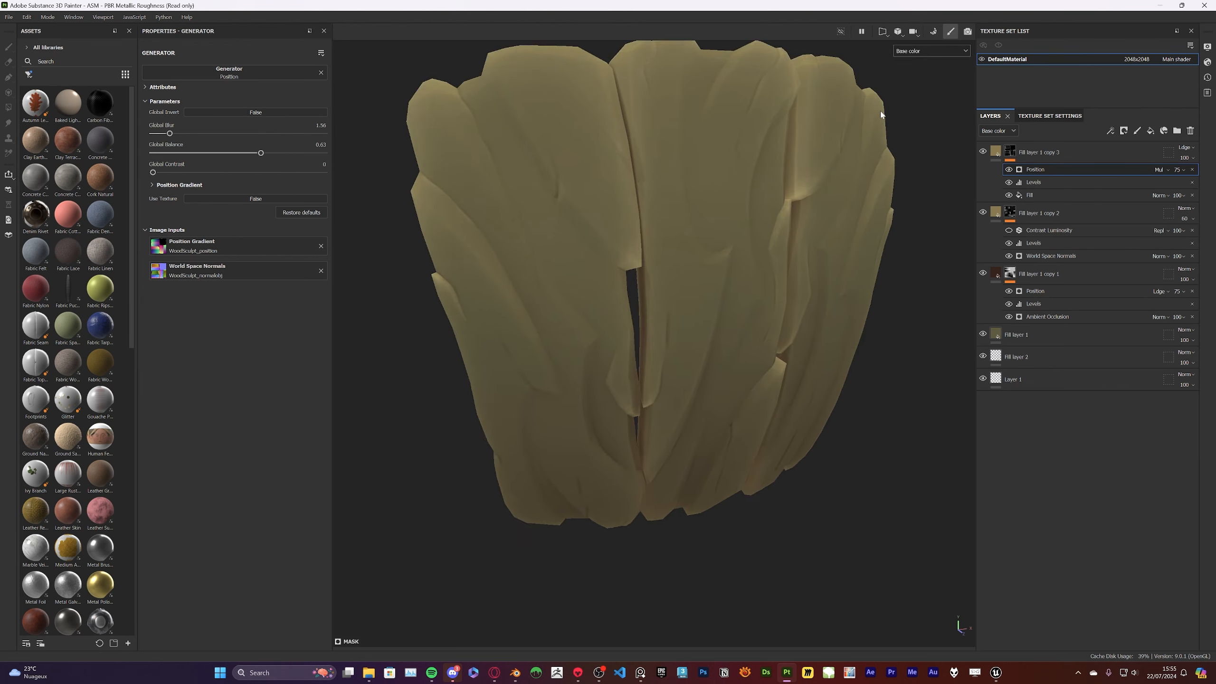
# Lower the thickness highlight layer's opacity to 43 and compare the mesh with the layer hidden and shown
pyautogui.moveTo(709, 177)
pyautogui.keyDown('alt'); pyautogui.mouseDown()
pyautogui.moveTo(456, 203)
pyautogui.moveTo(900, 184)
pyautogui.mouseUp(); pyautogui.keyUp('alt')
pyautogui.click(984, 152)
pyautogui.click(984, 153)
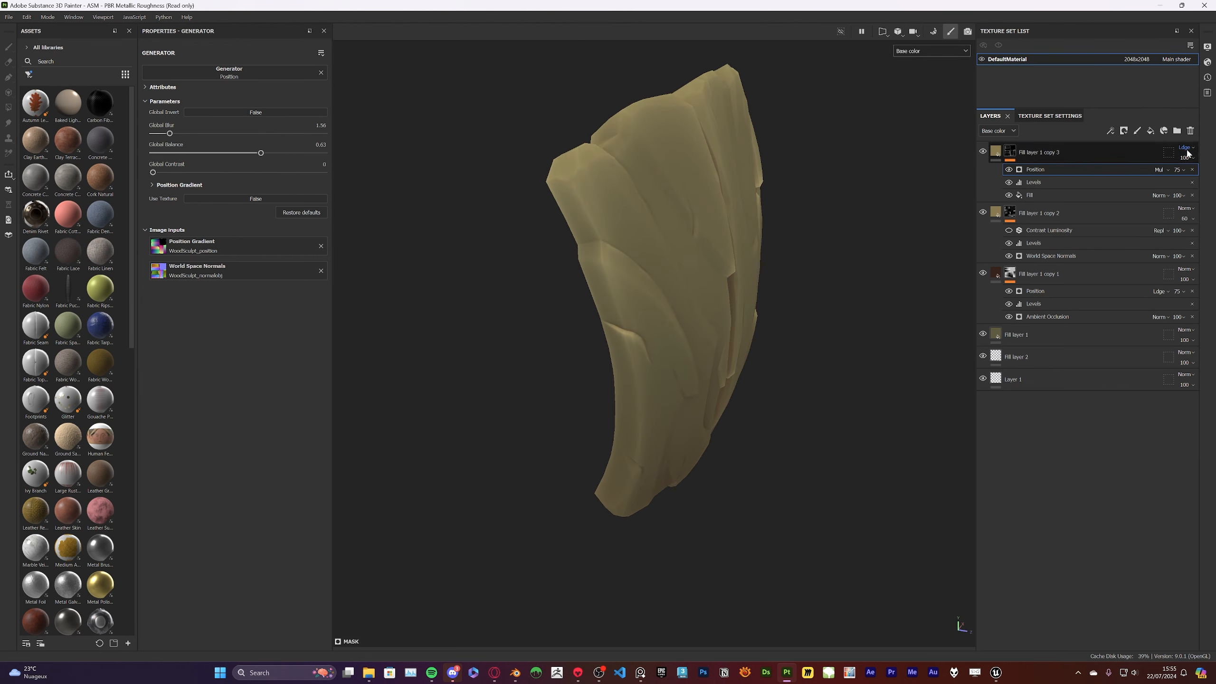
pyautogui.moveTo(1193, 176); pyautogui.dragTo(1189, 176)
pyautogui.keyDown('alt'); pyautogui.moveTo(938, 177); pyautogui.dragTo(727, 278); pyautogui.keyUp('alt')
pyautogui.keyDown('alt'); pyautogui.moveTo(800, 213); pyautogui.dragTo(826, 244); pyautogui.keyUp('alt')
pyautogui.click(980, 152)
pyautogui.keyDown('alt'); pyautogui.moveTo(727, 158); pyautogui.dragTo(718, 221); pyautogui.keyUp('alt')
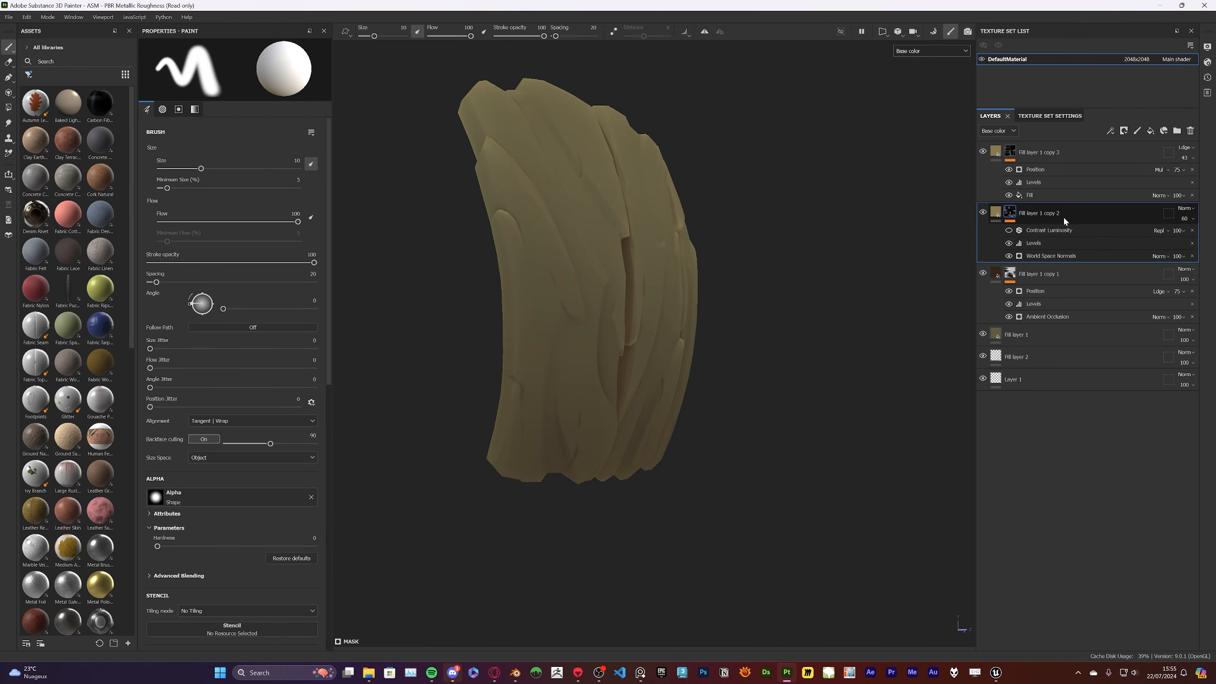
# Duplicate Fill layer 1 copy 2 and delete the Levels and Contrast Luminosity effects from the duplicate's mask
pyautogui.rightClick(1063, 215)
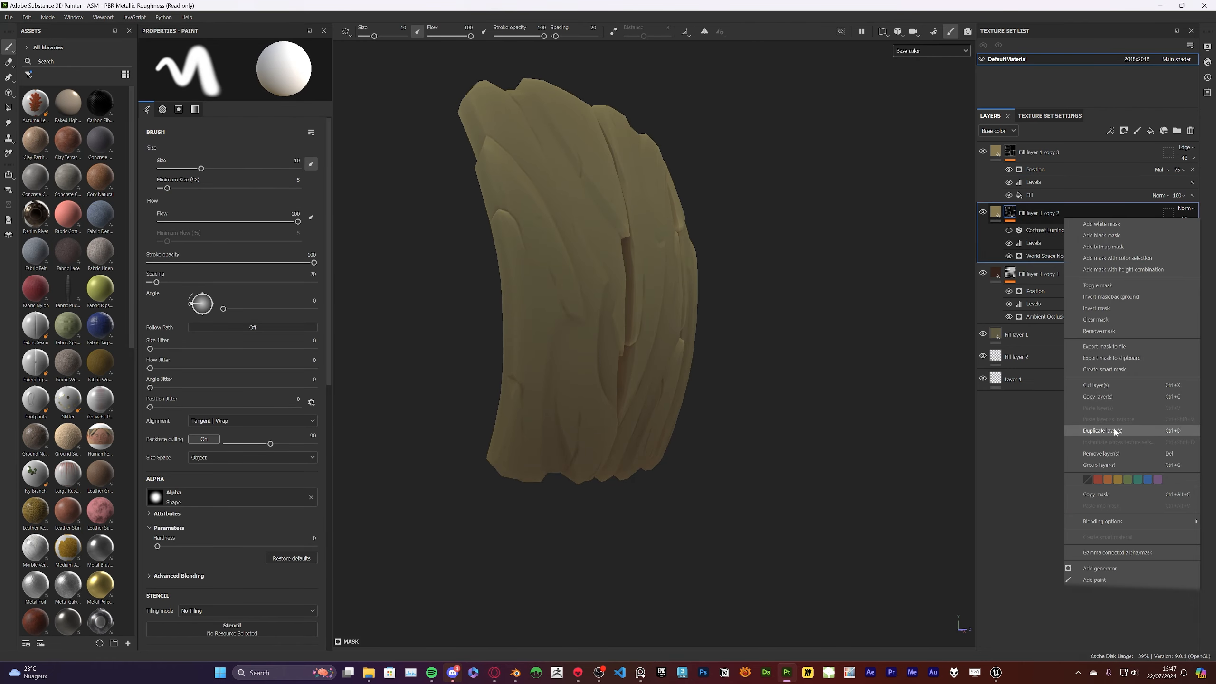
pyautogui.click(1102, 431)
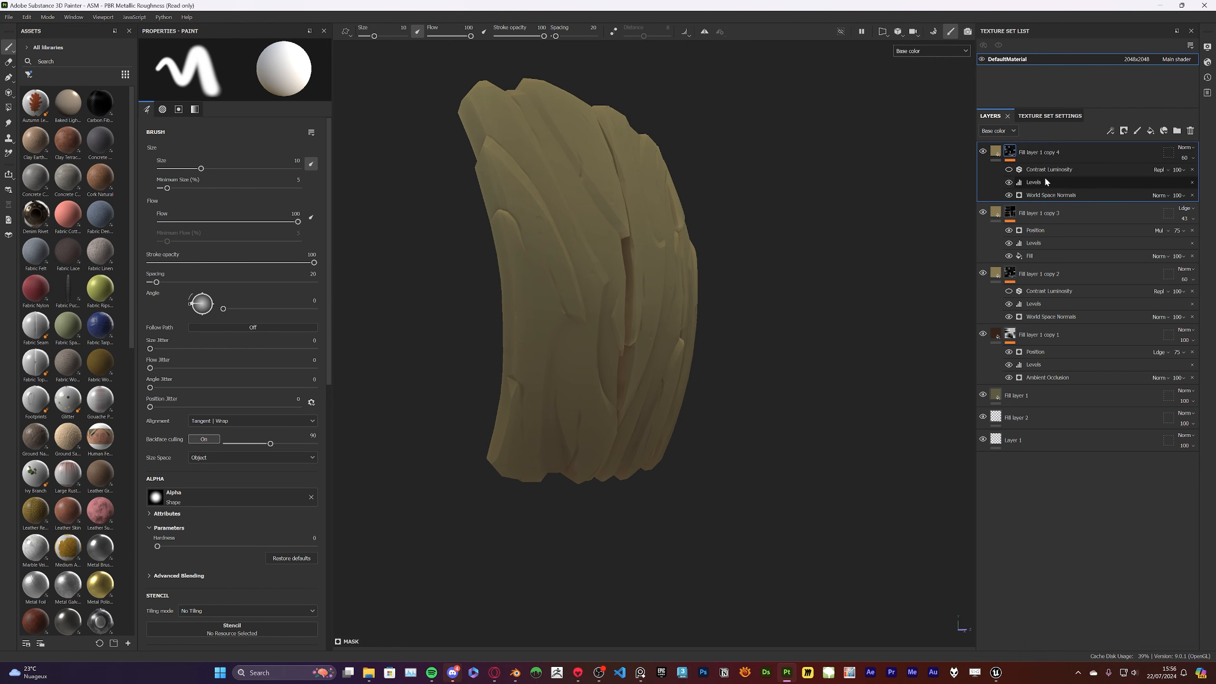
pyautogui.click(1046, 179)
pyautogui.press('Delete')
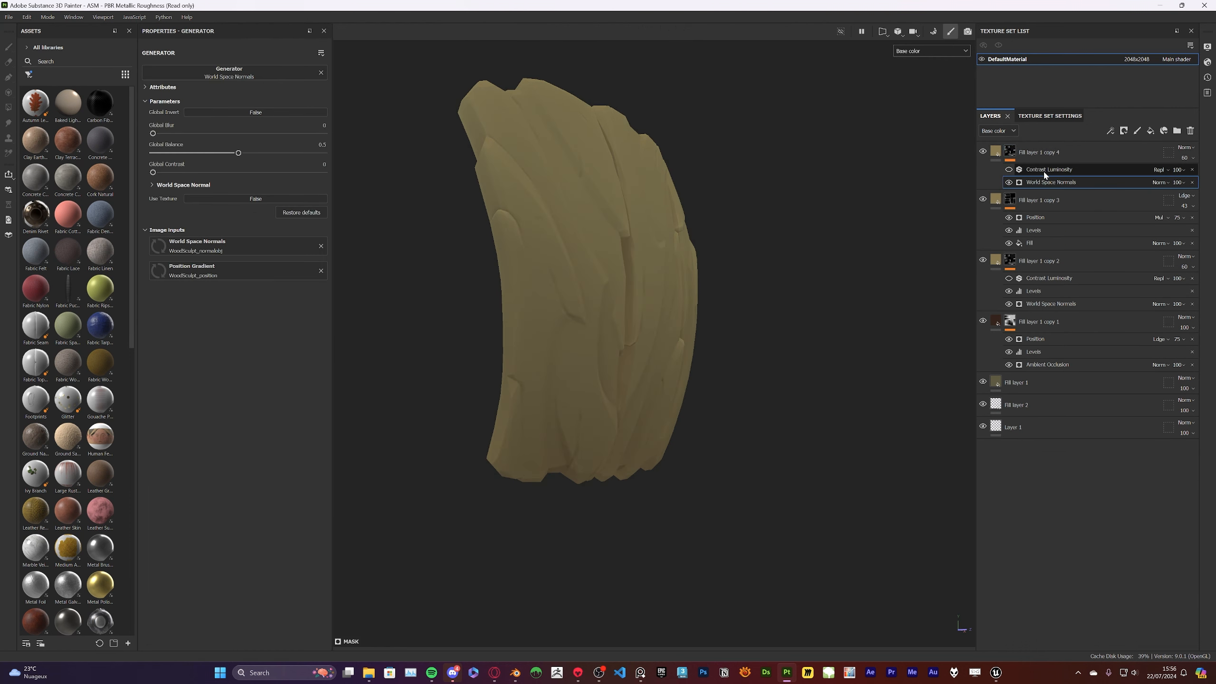
pyautogui.click(1045, 173)
pyautogui.press('Delete')
# Change the duplicate layer's base color to the dark desaturated blue 404450
pyautogui.click(995, 151)
pyautogui.click(253, 297)
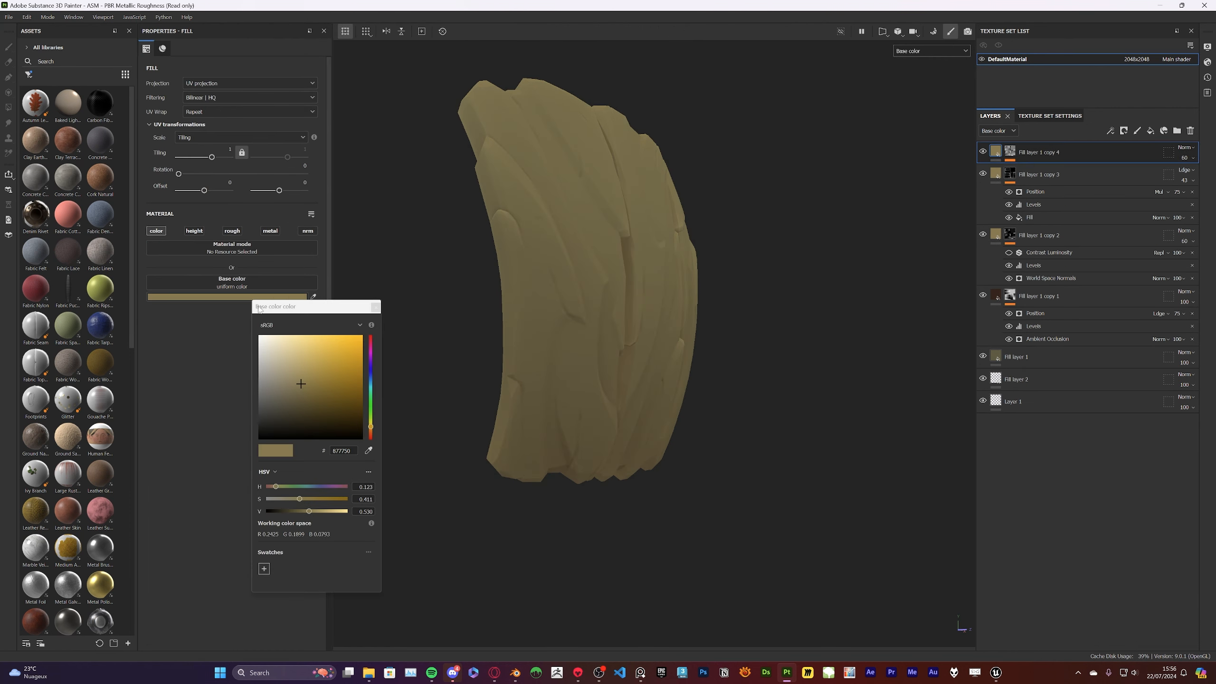
pyautogui.click(371, 375)
pyautogui.moveTo(296, 391); pyautogui.dragTo(279, 407)
pyautogui.keyDown('alt'); pyautogui.moveTo(551, 259); pyautogui.dragTo(632, 201, button='right'); pyautogui.keyUp('alt')
pyautogui.keyDown('alt'); pyautogui.moveTo(632, 153); pyautogui.dragTo(688, 158); pyautogui.keyUp('alt')
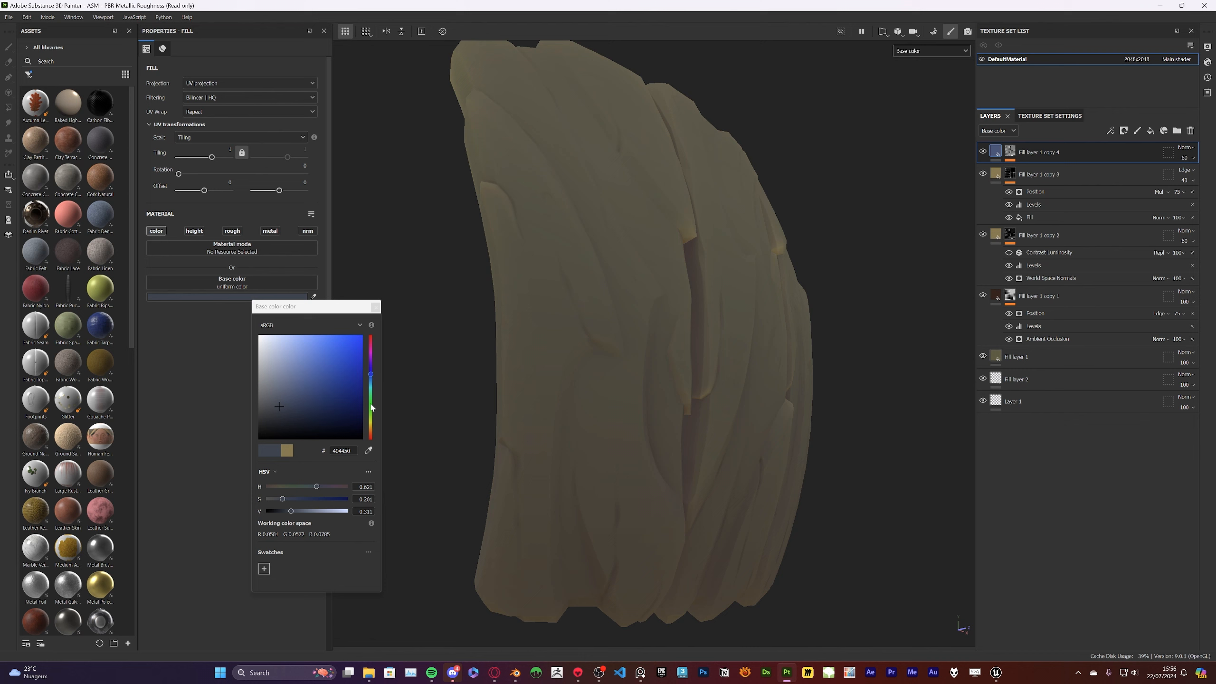
# Invert the top layer's World Space Normals generator and set Global Balance to 0.76 and Global Contrast to 0.34 in the mask display
pyautogui.keyDown('alt'); pyautogui.click(1010, 152); pyautogui.keyUp('alt')
pyautogui.keyDown('alt'); pyautogui.moveTo(876, 177); pyautogui.dragTo(812, 245, button='right'); pyautogui.keyUp('alt')
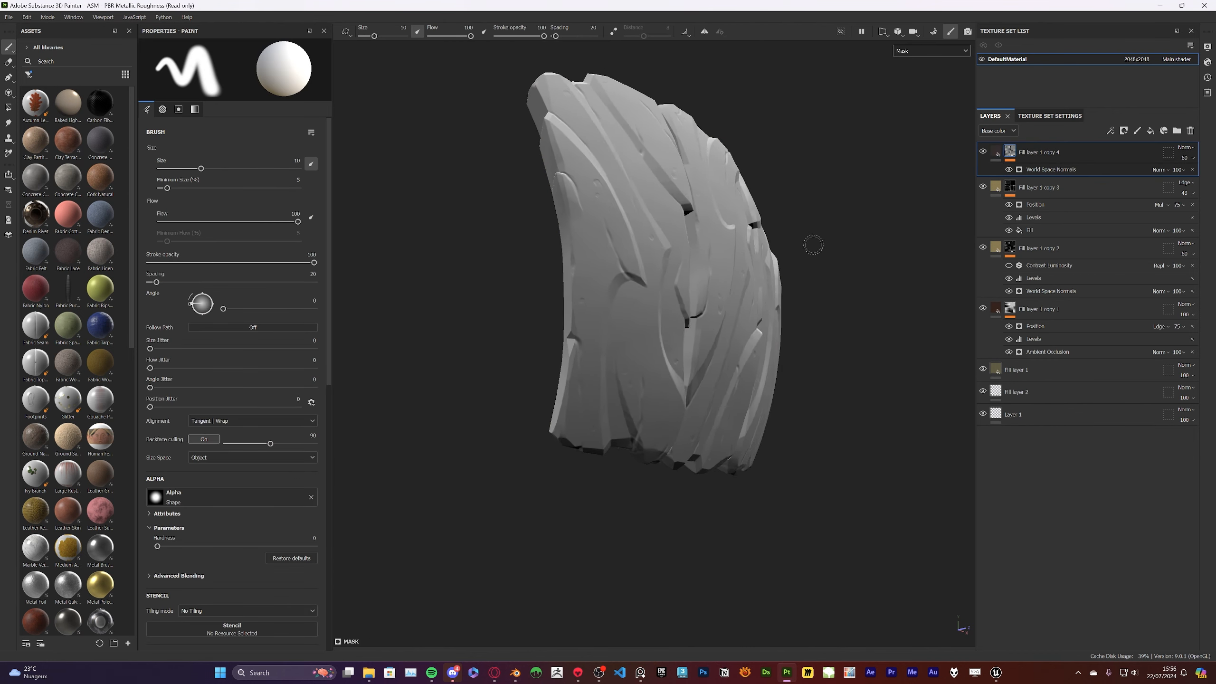
pyautogui.keyDown('alt'); pyautogui.moveTo(813, 244); pyautogui.dragTo(909, 230); pyautogui.keyUp('alt')
pyautogui.click(1047, 170)
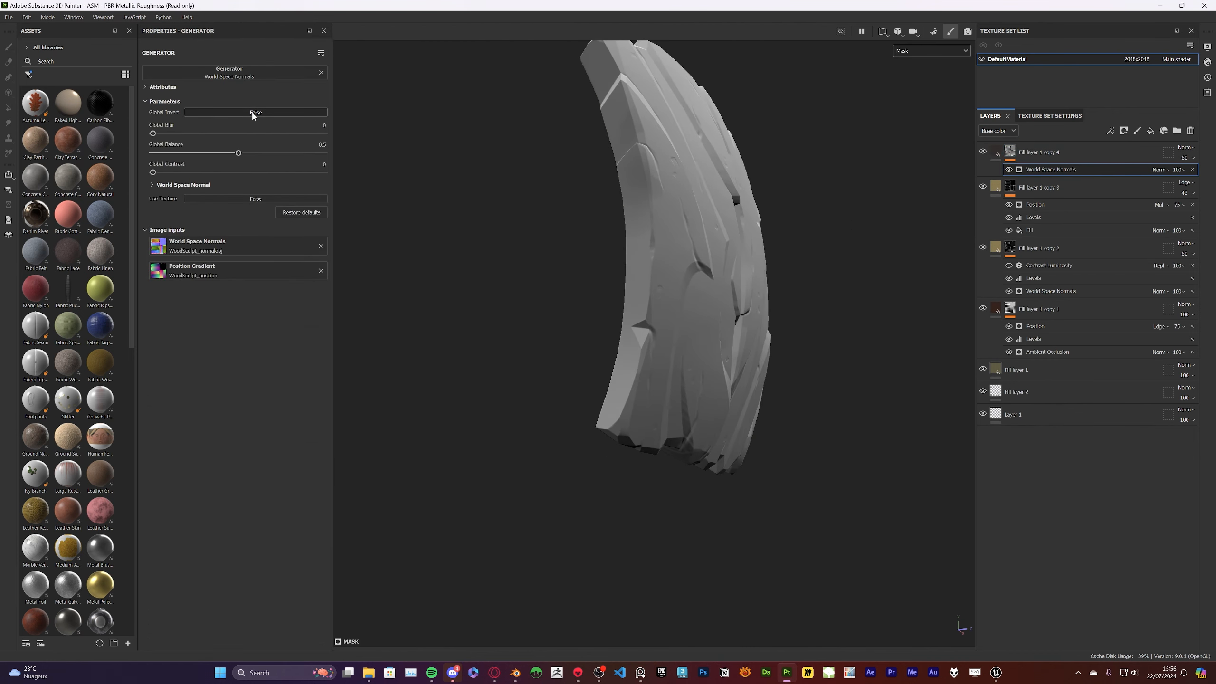
pyautogui.click(253, 113)
pyautogui.moveTo(195, 172); pyautogui.dragTo(283, 154)
pyautogui.keyDown('alt'); pyautogui.moveTo(459, 230); pyautogui.dragTo(548, 286); pyautogui.keyUp('alt')
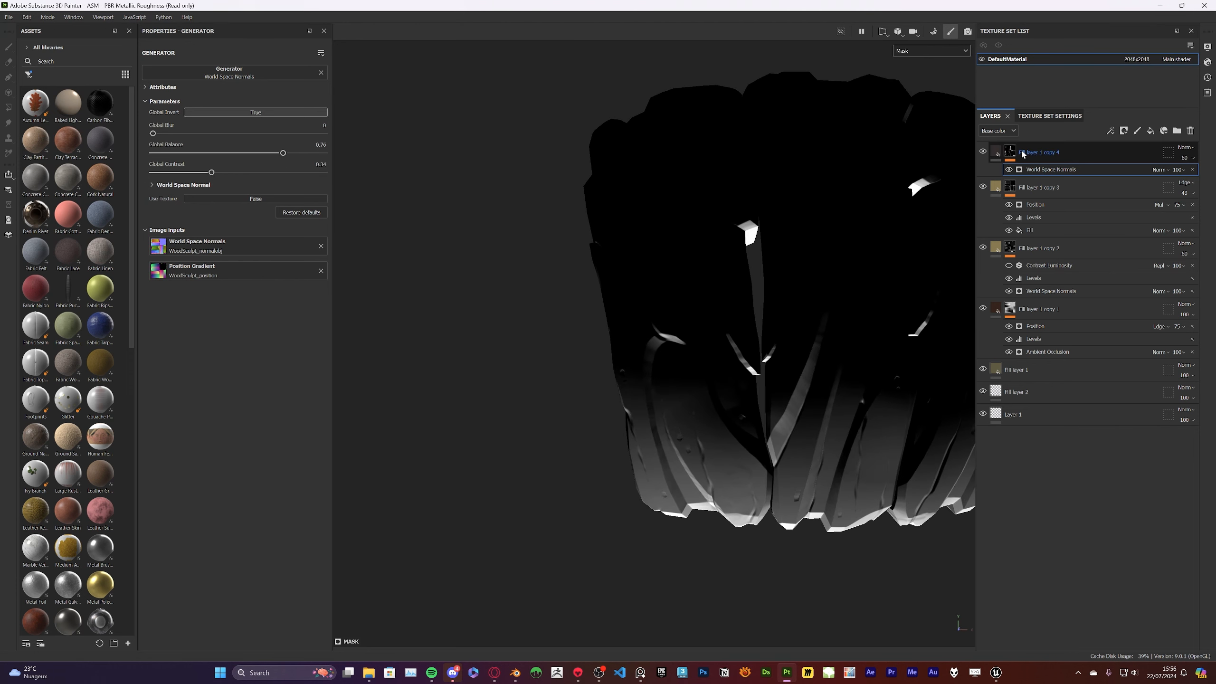
# Check the top layer's effect in the base color display and set its World Space Normals Global Balance to 0.74
pyautogui.press('m')
pyautogui.keyDown('alt'); pyautogui.moveTo(656, 352); pyautogui.dragTo(665, 239); pyautogui.keyUp('alt')
pyautogui.click(919, 55)
pyautogui.click(916, 91)
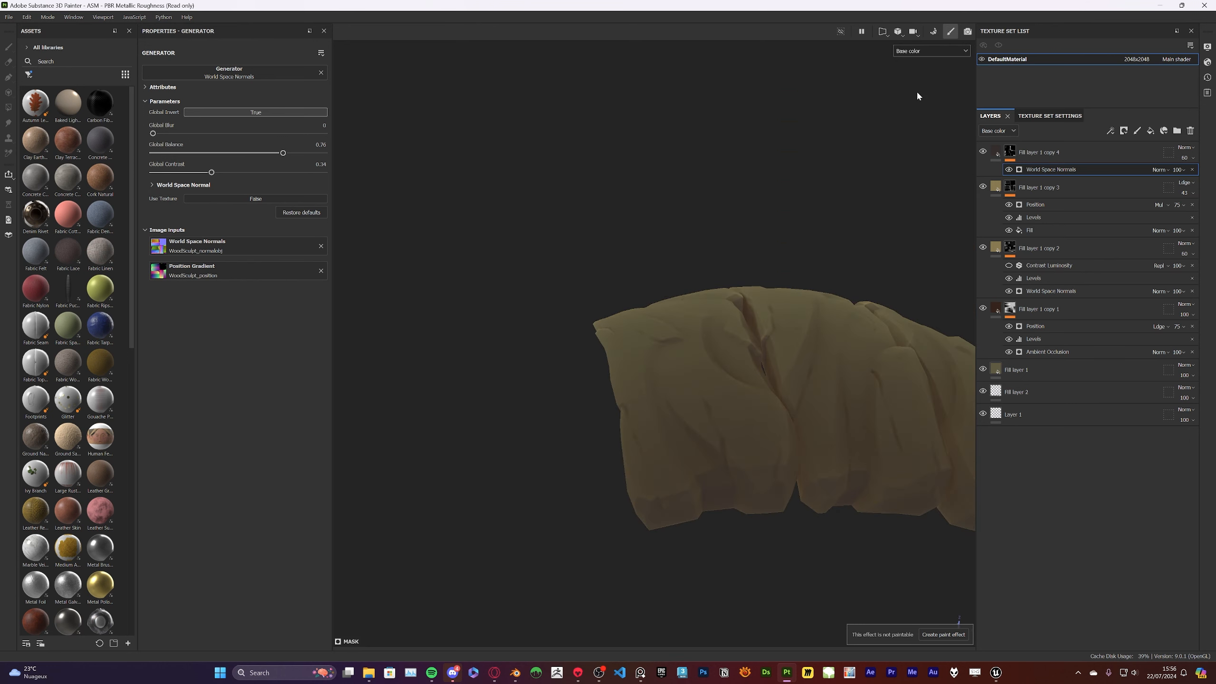
pyautogui.click(983, 152)
pyautogui.keyDown('alt'); pyautogui.moveTo(774, 209); pyautogui.dragTo(670, 274); pyautogui.keyUp('alt')
pyautogui.keyDown('alt'); pyautogui.moveTo(747, 177); pyautogui.dragTo(711, 225); pyautogui.keyUp('alt')
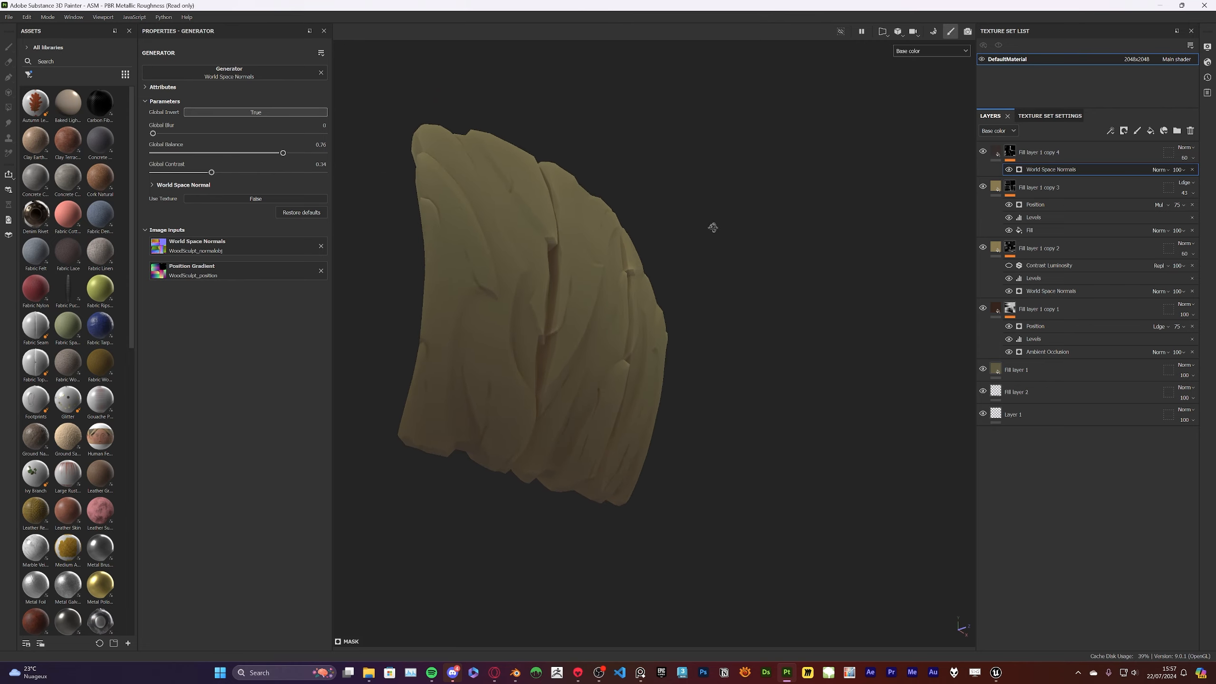
pyautogui.moveTo(283, 153); pyautogui.dragTo(299, 159)
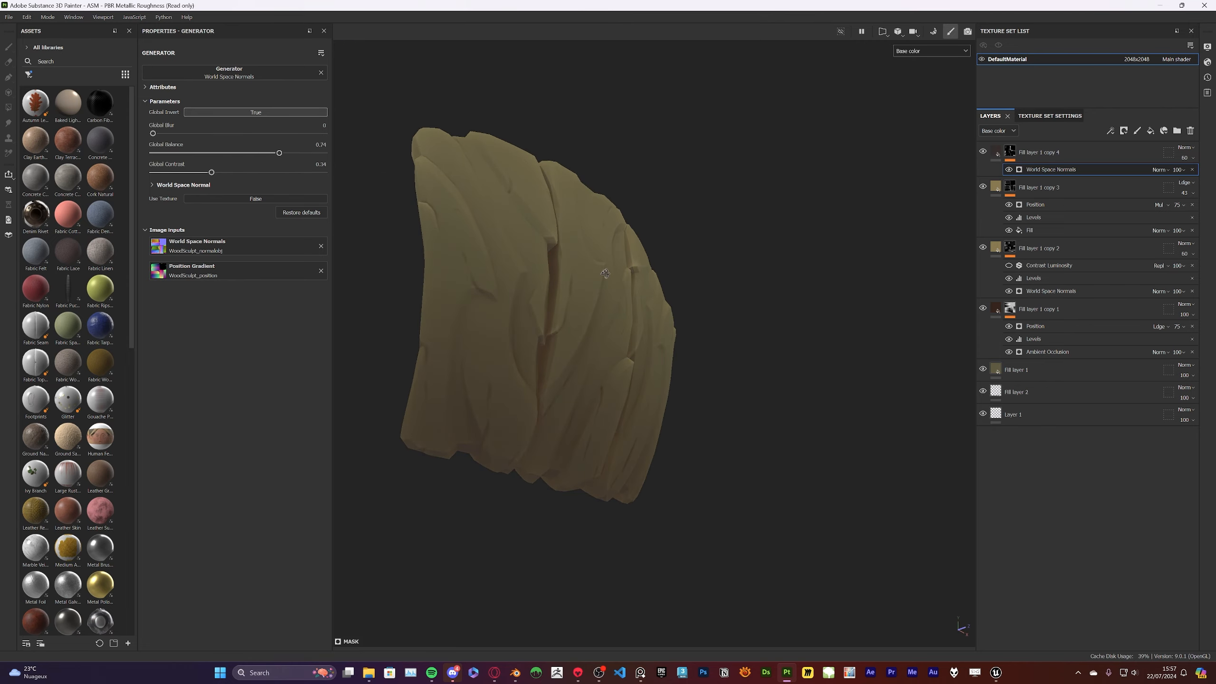
pyautogui.keyDown('alt'); pyautogui.moveTo(605, 273); pyautogui.dragTo(814, 283); pyautogui.keyUp('alt')
# Set Global Contrast to 0.23 on the World Space Normals generator of Fill layer 1 copy 2, comparing mask and base color
pyautogui.keyDown('alt'); pyautogui.click(1011, 246); pyautogui.keyUp('alt')
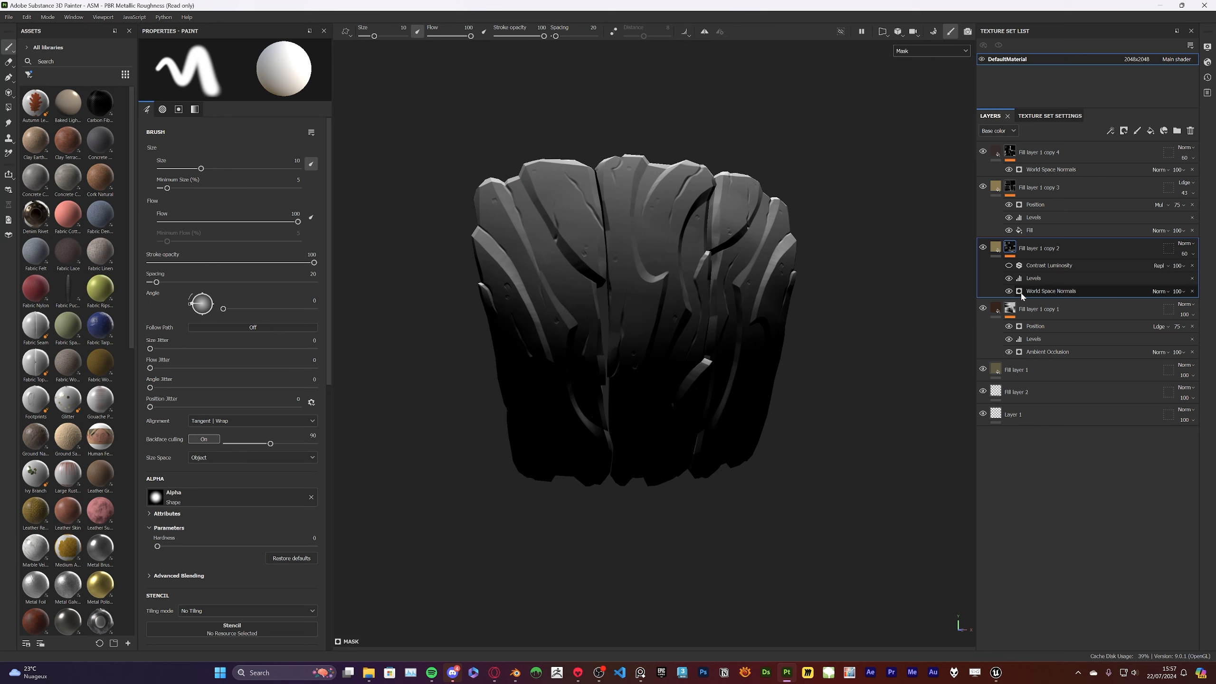
pyautogui.click(1021, 292)
pyautogui.moveTo(197, 171)
pyautogui.mouseDown()
pyautogui.moveTo(255, 171)
pyautogui.moveTo(146, 172)
pyautogui.moveTo(182, 172)
pyautogui.mouseUp()
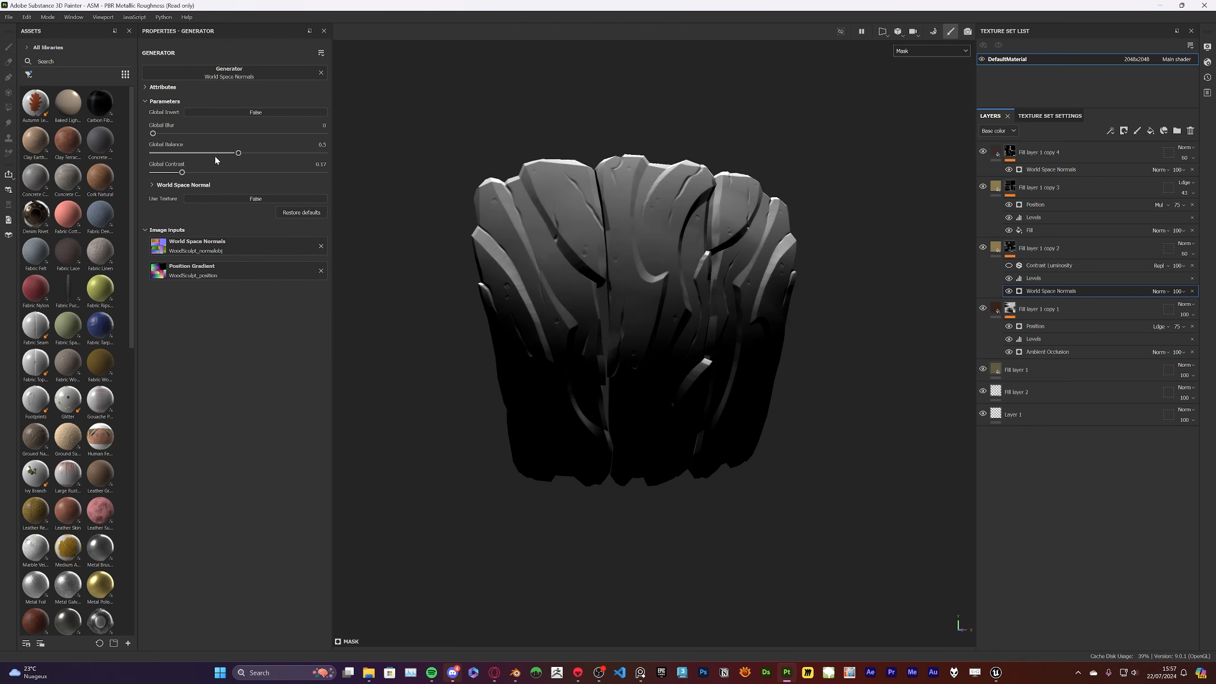
pyautogui.hotkey('ctrl', 'z')
pyautogui.click(925, 57)
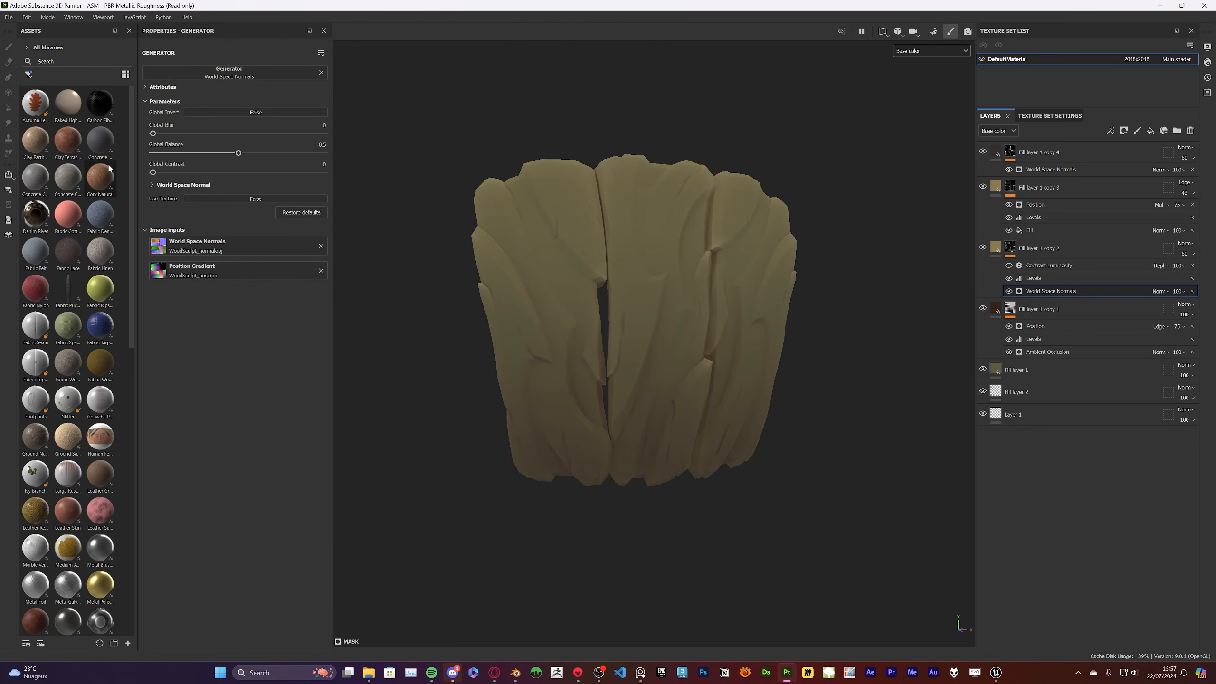
pyautogui.keyDown('alt'); pyautogui.moveTo(709, 307); pyautogui.dragTo(754, 271); pyautogui.keyUp('alt')
pyautogui.scroll(2, 693, 331)
pyautogui.keyDown('alt'); pyautogui.moveTo(754, 272); pyautogui.dragTo(744, 363, button='middle'); pyautogui.keyUp('alt')
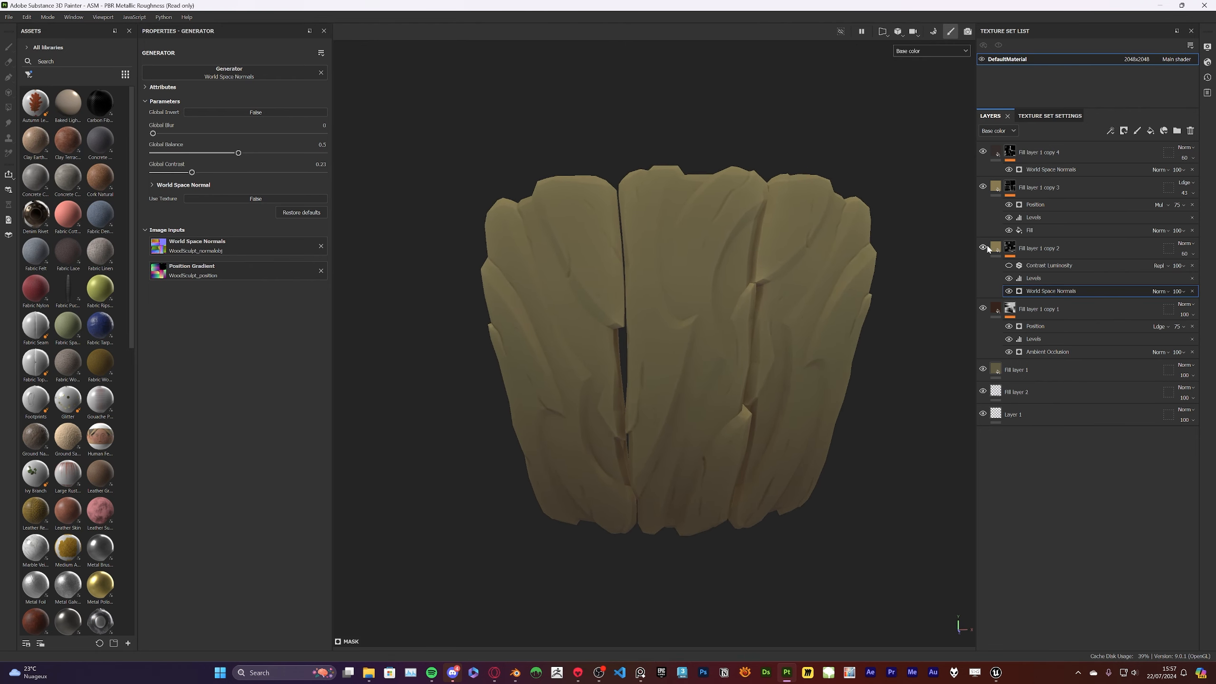
# Check Fill layer 1 copy 2 by toggling its visibility and set its opacity to 57
pyautogui.click(984, 248)
pyautogui.click(984, 248)
pyautogui.click(1045, 251)
pyautogui.click(1190, 254)
pyautogui.moveTo(1193, 269)
pyautogui.mouseDown()
pyautogui.moveTo(1172, 269)
pyautogui.moveTo(1192, 270)
pyautogui.mouseUp()
# Shift the base color of Fill layer 1 copy 2 to the slightly greener tone 877C50
pyautogui.click(995, 247)
pyautogui.click(228, 296)
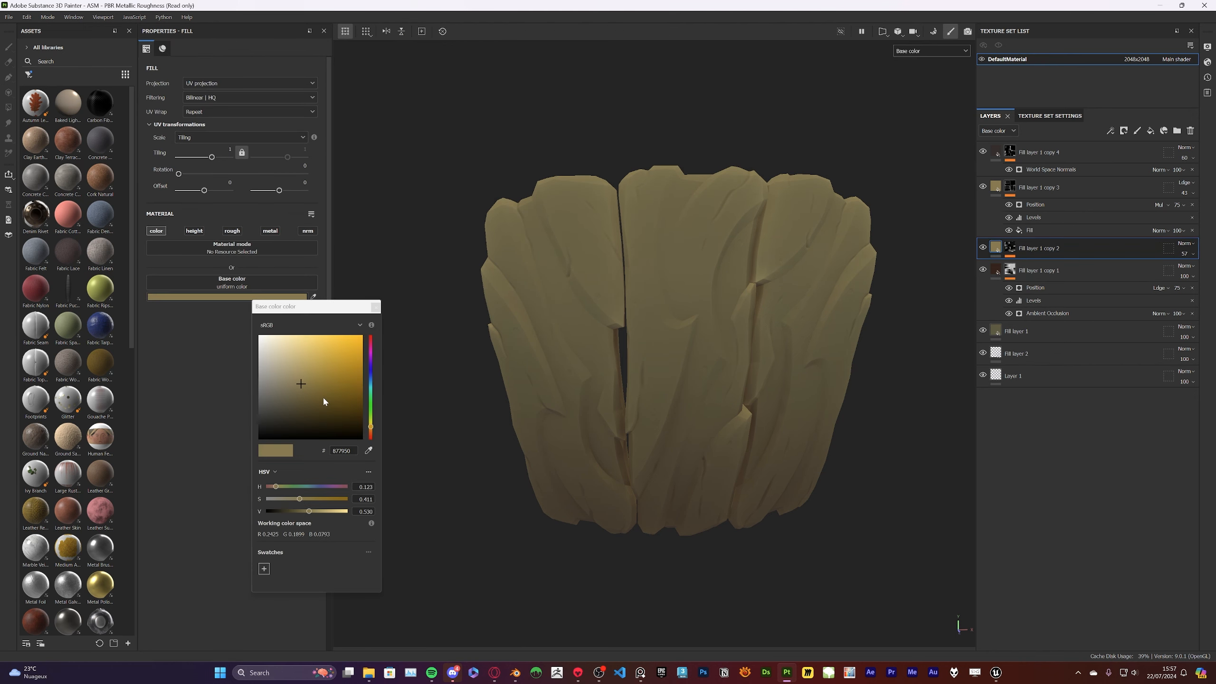
pyautogui.moveTo(371, 431); pyautogui.dragTo(370, 430)
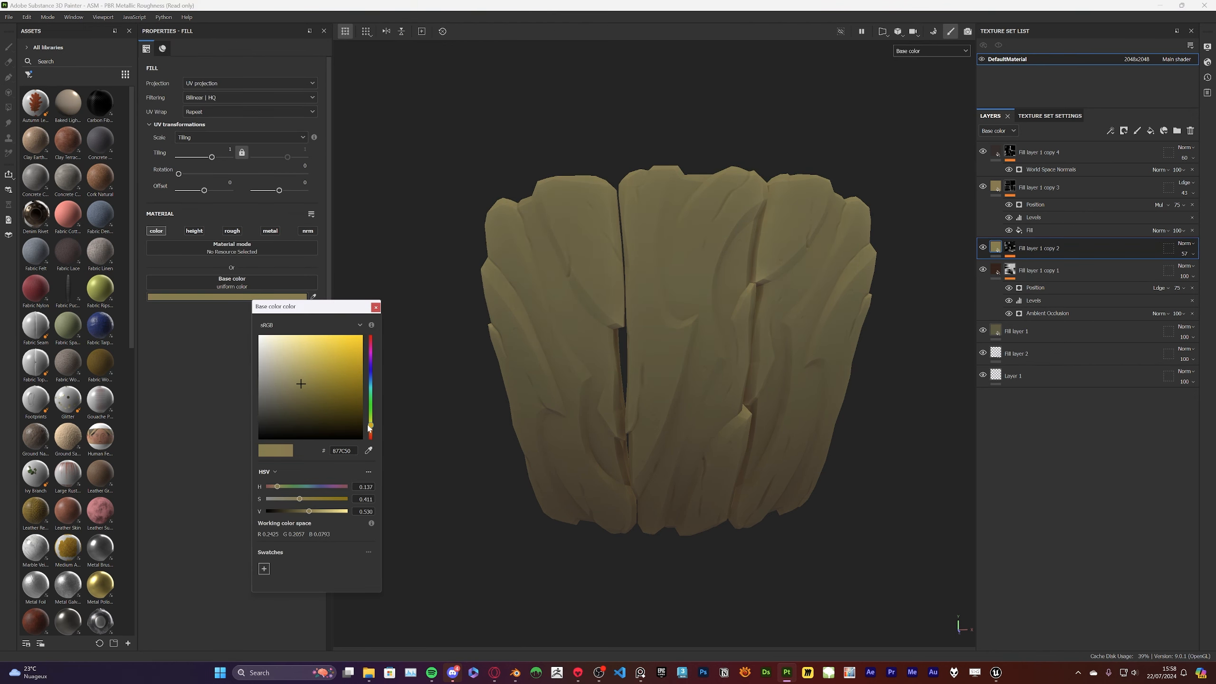
pyautogui.scroll(-4, 857, 465)
pyautogui.scroll(4, 843, 464)
pyautogui.keyDown('alt'); pyautogui.moveTo(863, 472); pyautogui.dragTo(861, 446); pyautogui.keyUp('alt')
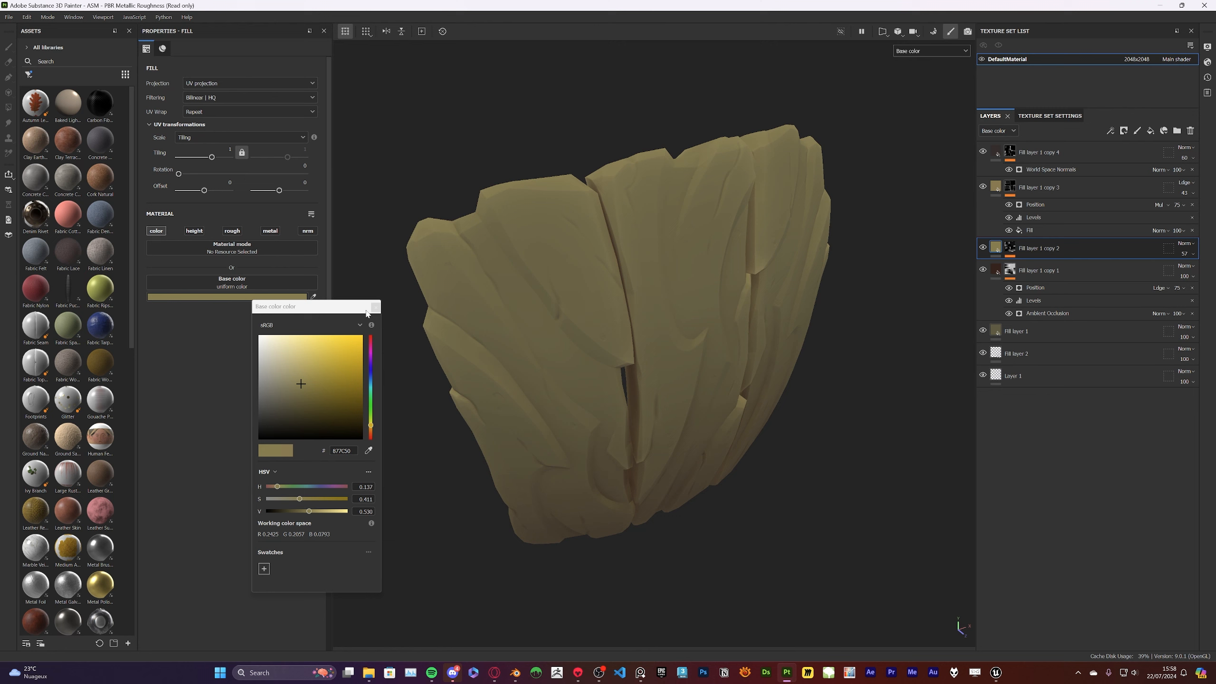
pyautogui.click(375, 307)
# Reduce the Position generator's opacity to 69 in the mask of Fill layer 1 copy 1
pyautogui.scroll(-4, 698, 234)
pyautogui.scroll(6, 725, 254)
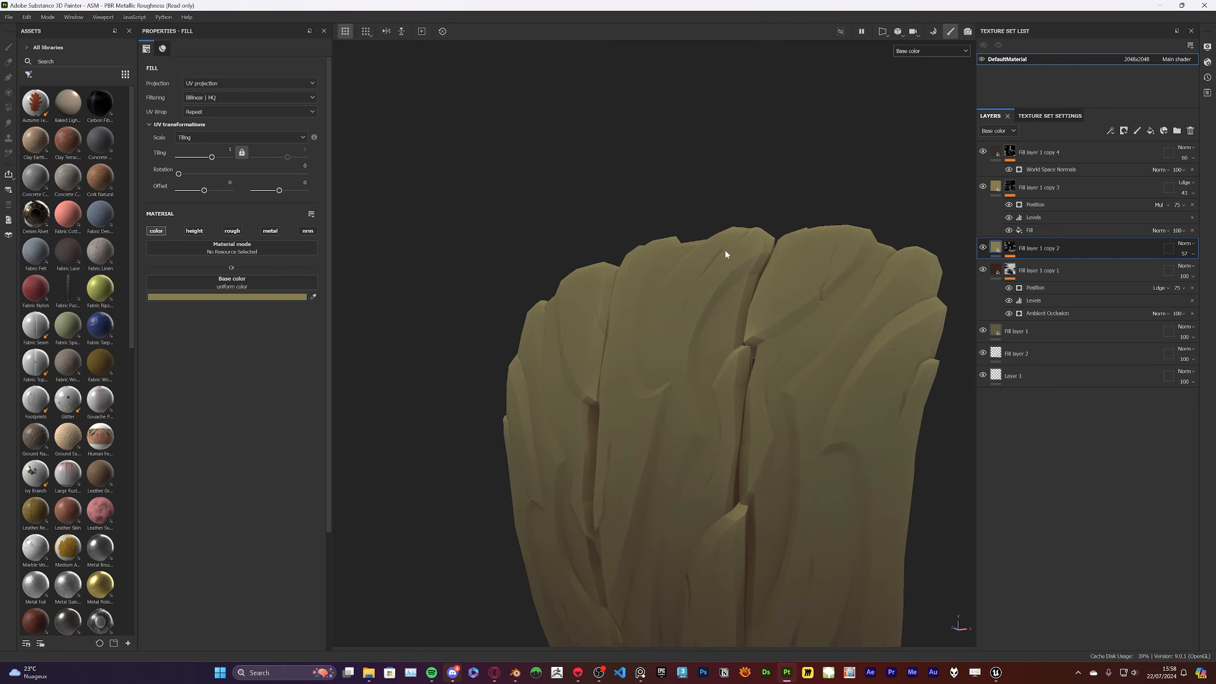
pyautogui.scroll(-4, 725, 253)
pyautogui.keyDown('alt'); pyautogui.moveTo(732, 254); pyautogui.dragTo(833, 248); pyautogui.keyUp('alt')
pyautogui.click(1181, 289)
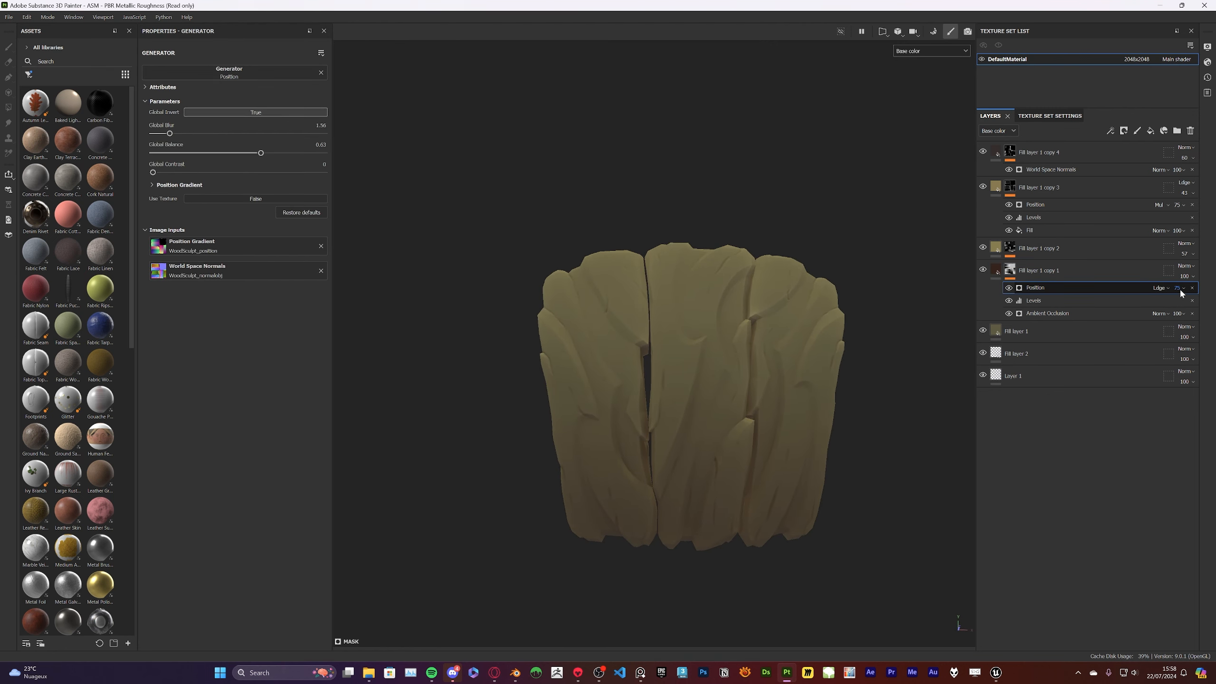
pyautogui.moveTo(1199, 307)
pyautogui.mouseDown()
pyautogui.moveTo(1183, 306)
pyautogui.moveTo(1197, 307)
pyautogui.mouseUp()
pyautogui.scroll(2, 857, 293)
pyautogui.moveTo(854, 293)
pyautogui.keyDown('alt'); pyautogui.mouseDown()
pyautogui.moveTo(817, 300)
pyautogui.moveTo(844, 264)
pyautogui.mouseUp(); pyautogui.keyUp('alt')
# Set the top layer's World Space Normals generator to Global Balance 0.76 and Global Contrast 0.43
pyautogui.click(986, 156)
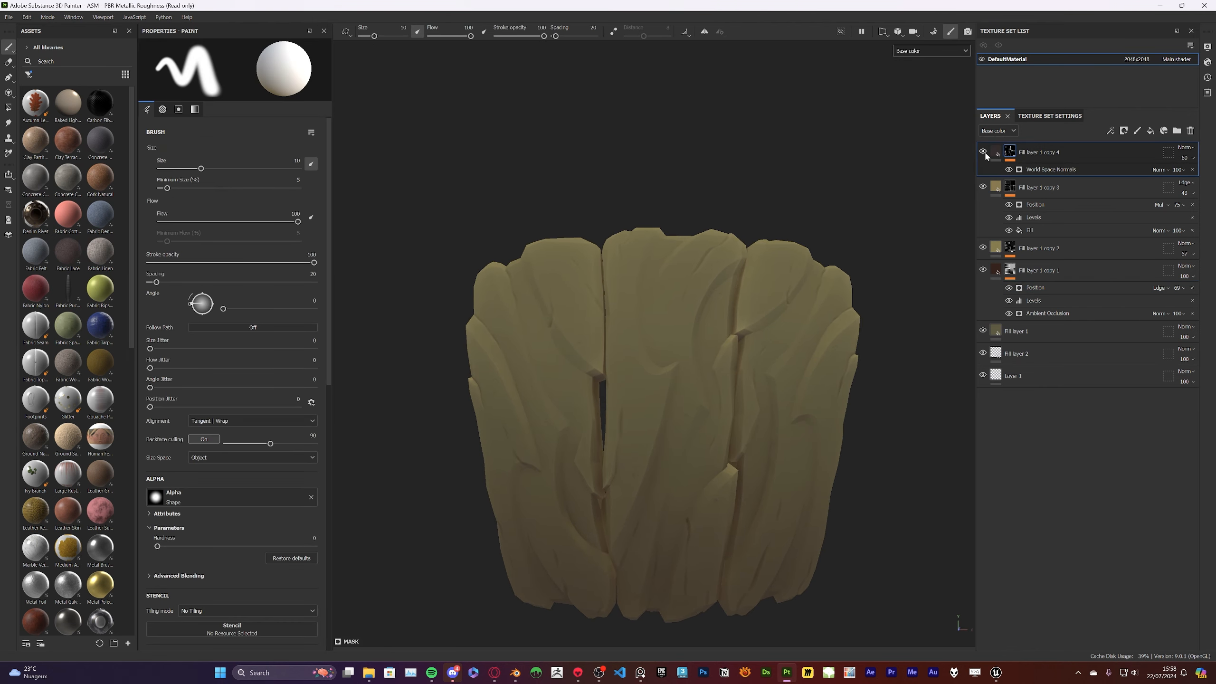
pyautogui.click(1046, 169)
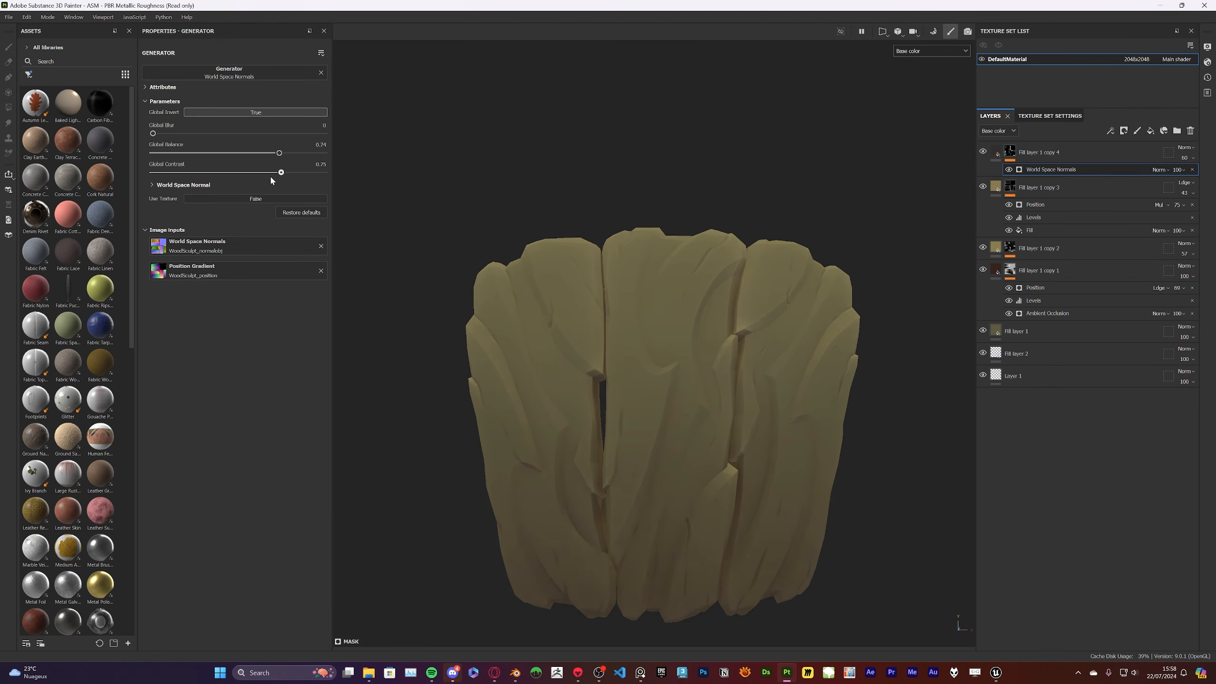
pyautogui.moveTo(280, 153)
pyautogui.mouseDown()
pyautogui.moveTo(262, 154)
pyautogui.moveTo(284, 153)
pyautogui.mouseUp()
pyautogui.scroll(-4, 742, 287)
pyautogui.moveTo(785, 311)
pyautogui.keyDown('alt'); pyautogui.mouseDown()
pyautogui.moveTo(543, 320)
pyautogui.moveTo(795, 342)
pyautogui.moveTo(789, 407)
pyautogui.moveTo(766, 306)
pyautogui.mouseUp(); pyautogui.keyUp('alt')
pyautogui.scroll(5, 795, 342)
pyautogui.scroll(-2, 670, 287)
pyautogui.keyDown('alt'); pyautogui.moveTo(541, 259); pyautogui.dragTo(614, 277, button='middle'); pyautogui.keyUp('alt')
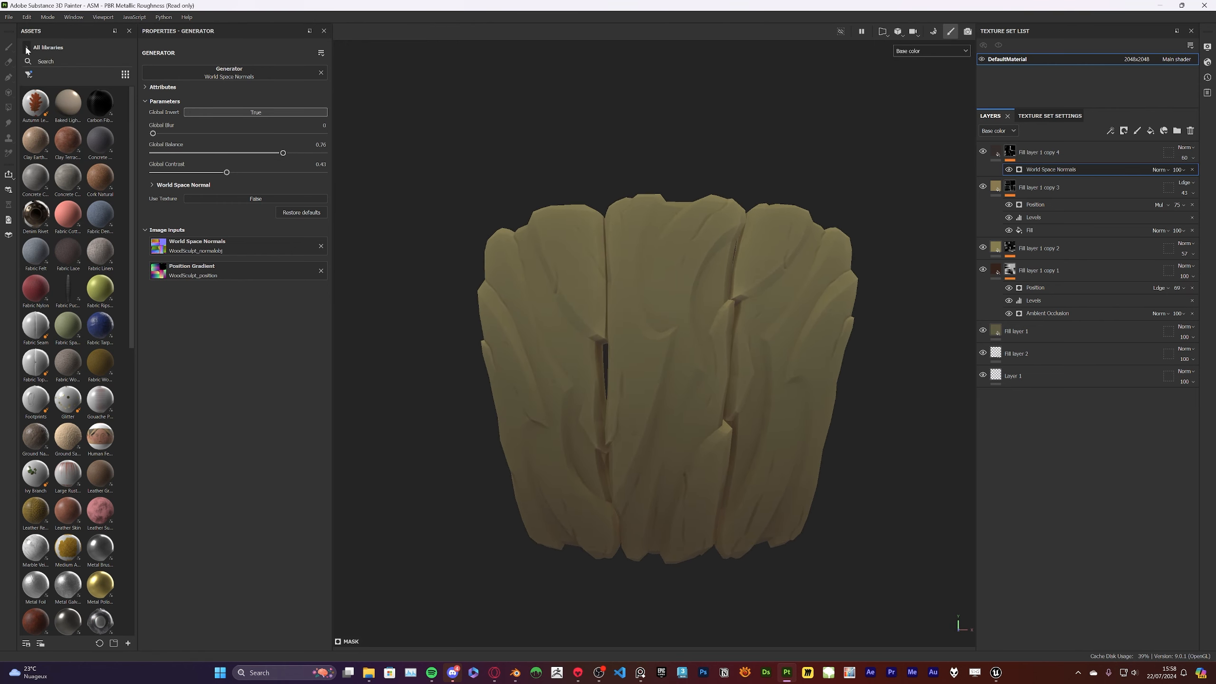
# Search the asset library for the RGB noise texture
pyautogui.click(29, 74)
pyautogui.click(57, 157)
pyautogui.click(57, 61)
pyautogui.write('rco')
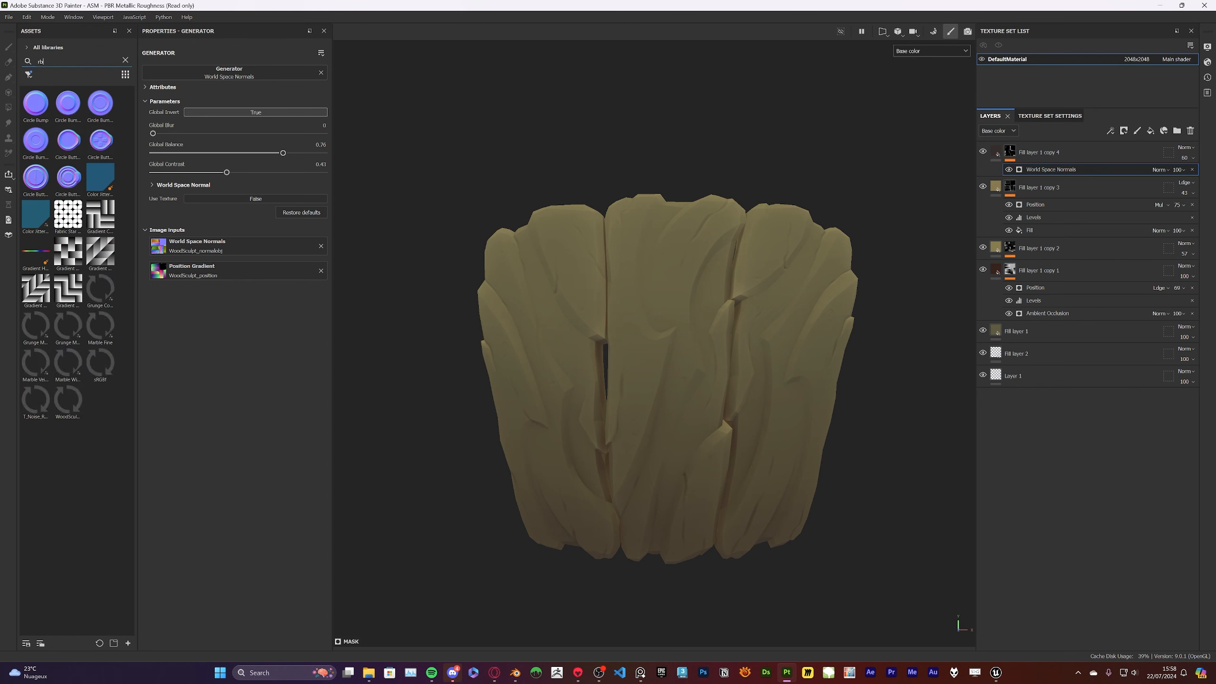
pyautogui.press('BackSpace')
pyautogui.press('BackSpace')
pyautogui.write('gb')
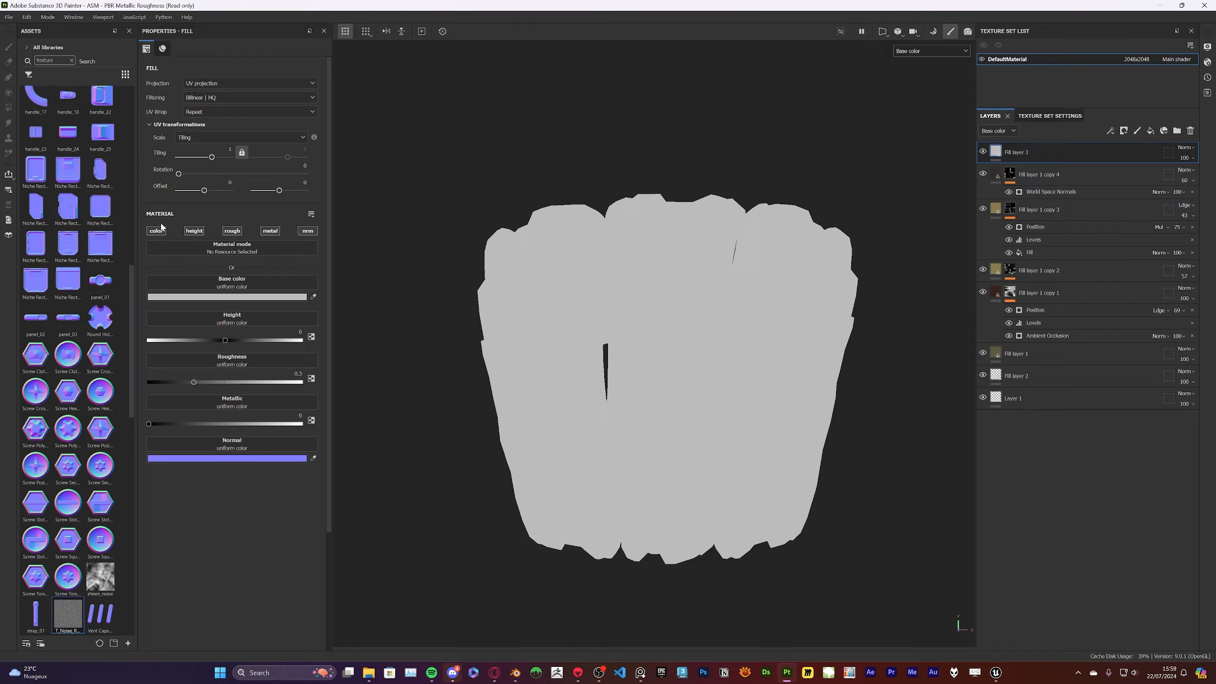
# Limit the new top fill layer to the color channel, assign T_Noise_RGB as its base color and set tiling to 0.13
pyautogui.click(161, 228)
pyautogui.moveTo(235, 279); pyautogui.dragTo(234, 284)
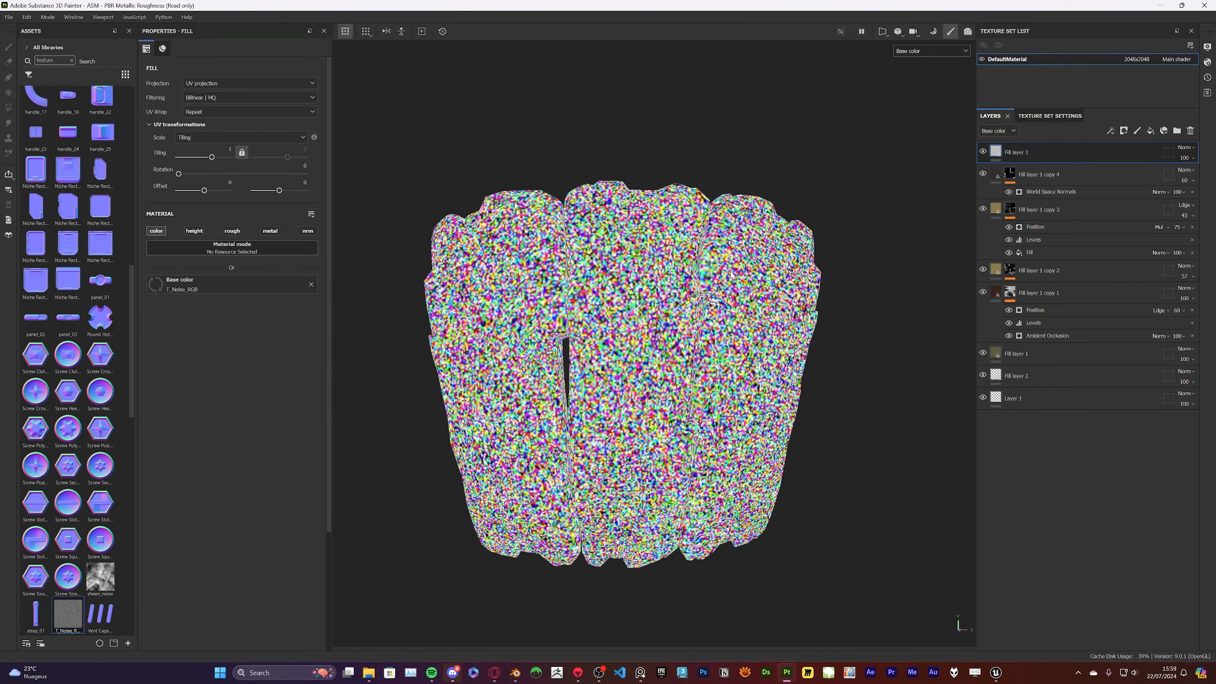
pyautogui.moveTo(212, 157); pyautogui.dragTo(208, 160)
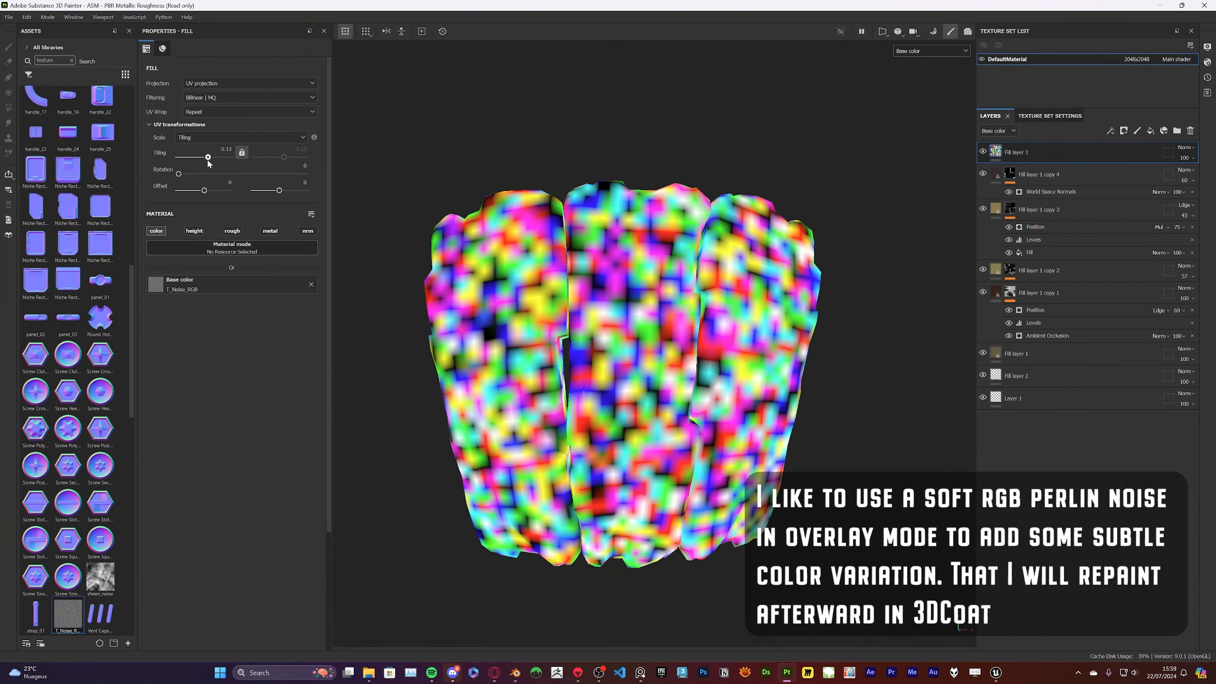
# Add a Blur Slope filter to the noise fill layer
pyautogui.rightClick(1034, 152)
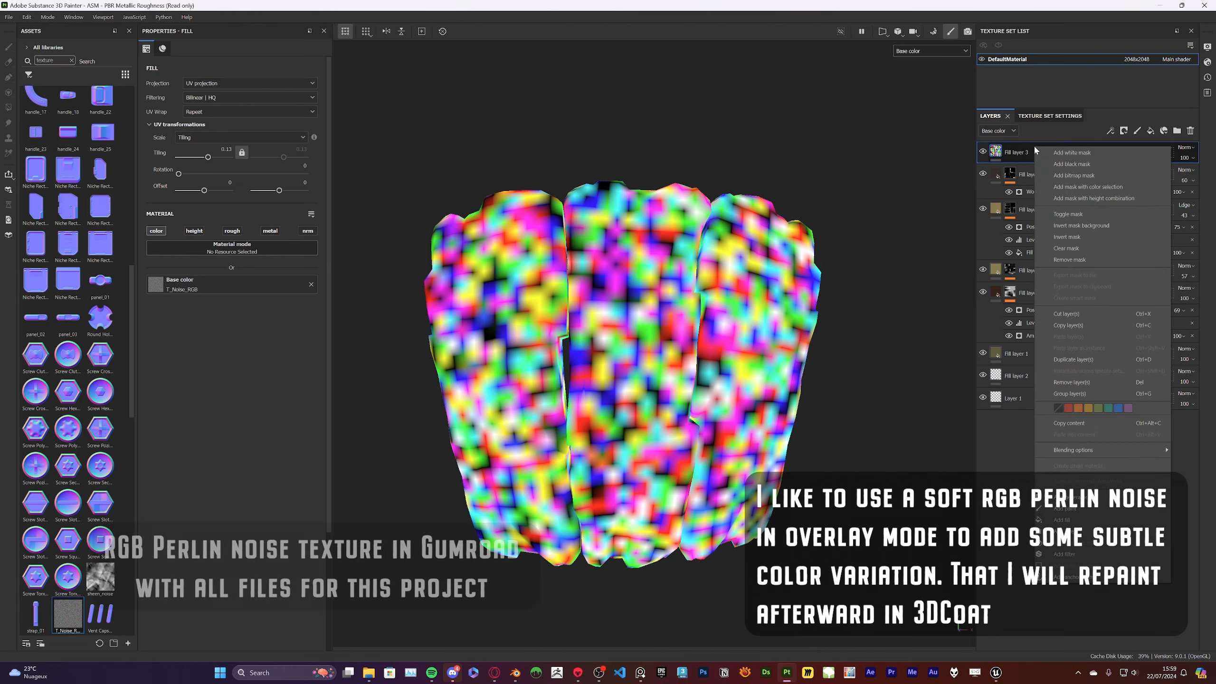
pyautogui.click(1092, 554)
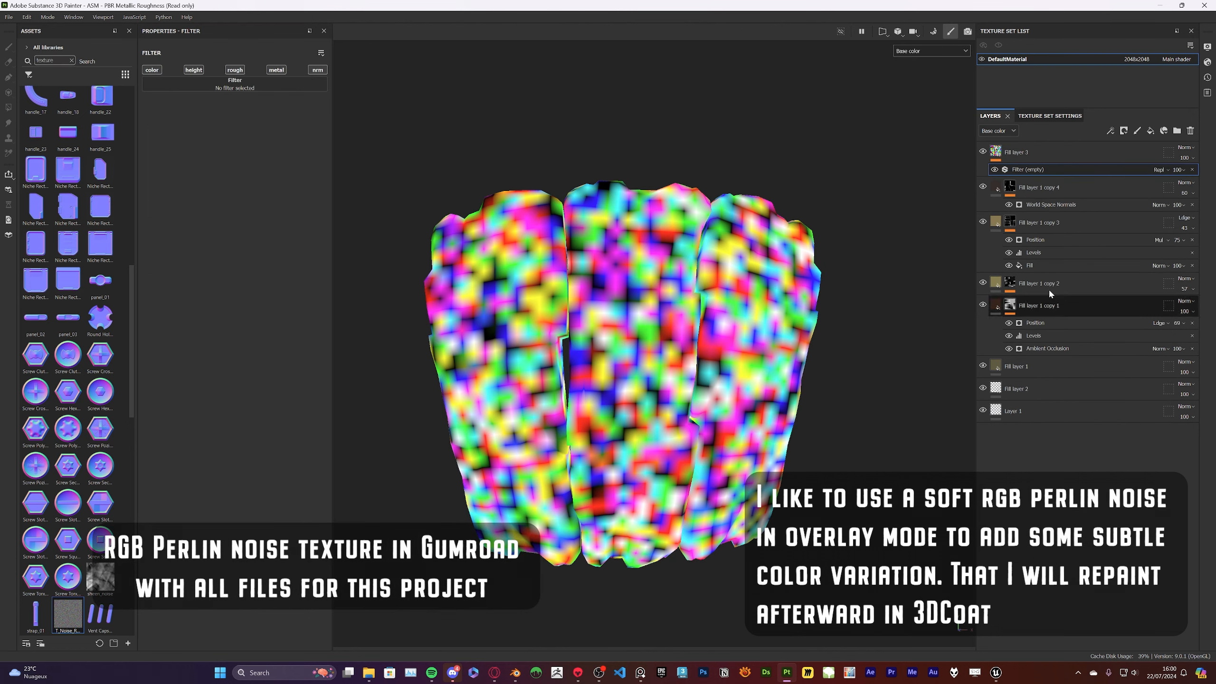
pyautogui.click(212, 86)
pyautogui.write('cont')
pyautogui.press('BackSpace')
pyautogui.press('BackSpace')
pyautogui.press('BackSpace')
pyautogui.press('BackSpace')
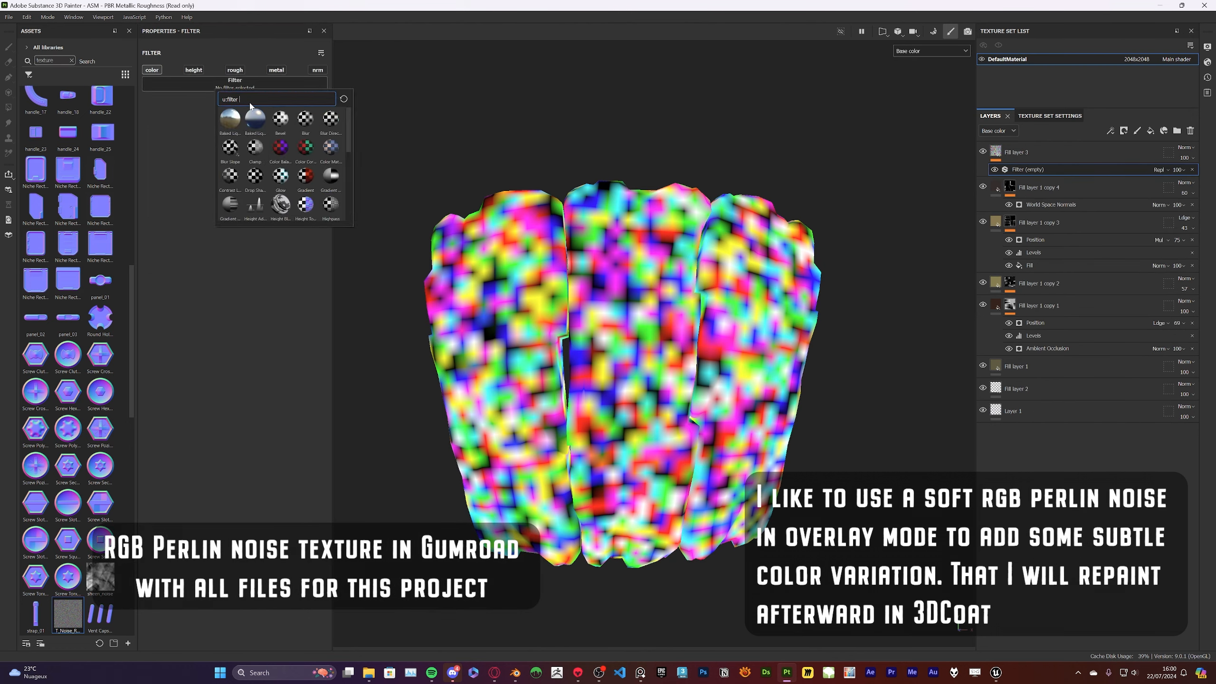
pyautogui.write('slop')
pyautogui.click(233, 116)
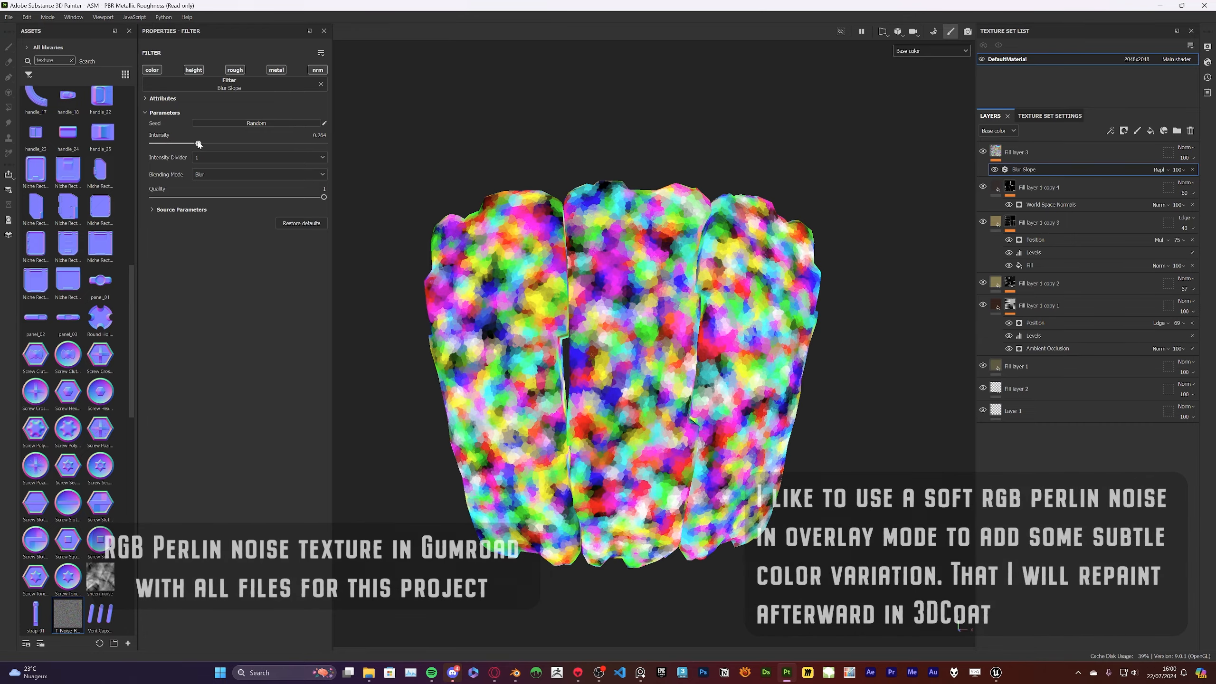
# Remove the Blur Slope filter from the noise fill layer and set its tiling to 0.06
pyautogui.moveTo(170, 143); pyautogui.dragTo(154, 145)
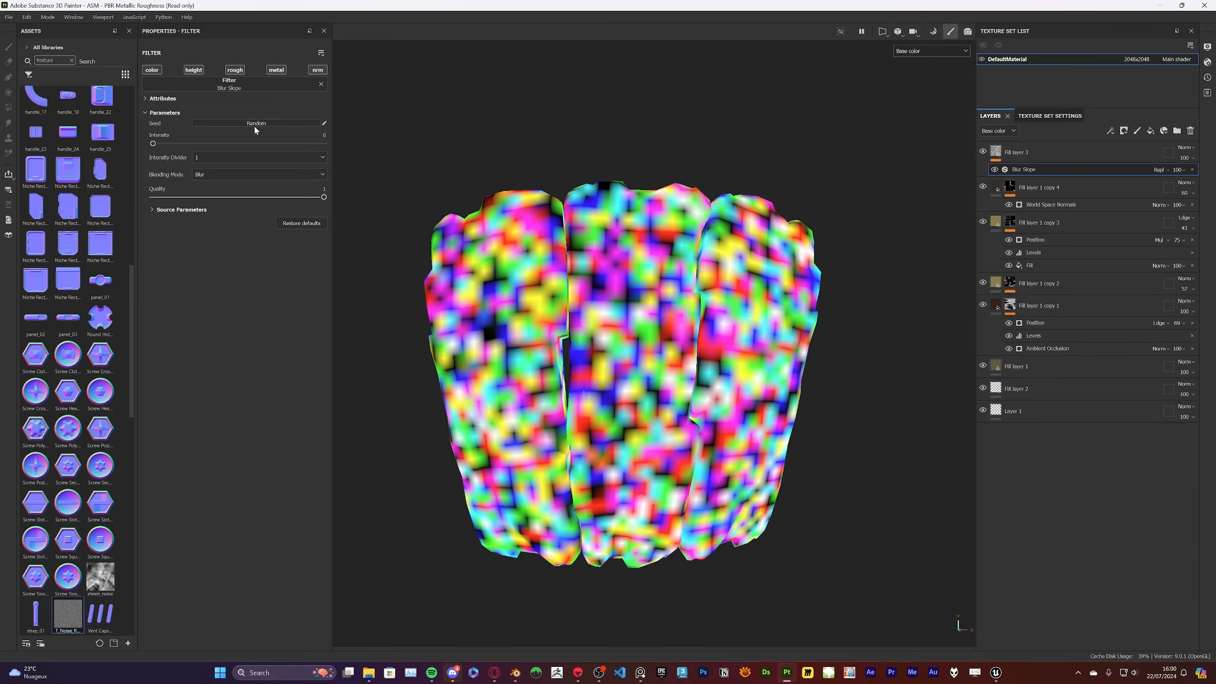
pyautogui.click(1192, 170)
pyautogui.scroll(2, 733, 270)
pyautogui.keyDown('alt'); pyautogui.moveTo(432, 166); pyautogui.dragTo(471, 153, button='middle'); pyautogui.keyUp('alt')
pyautogui.moveTo(208, 157); pyautogui.dragTo(207, 161)
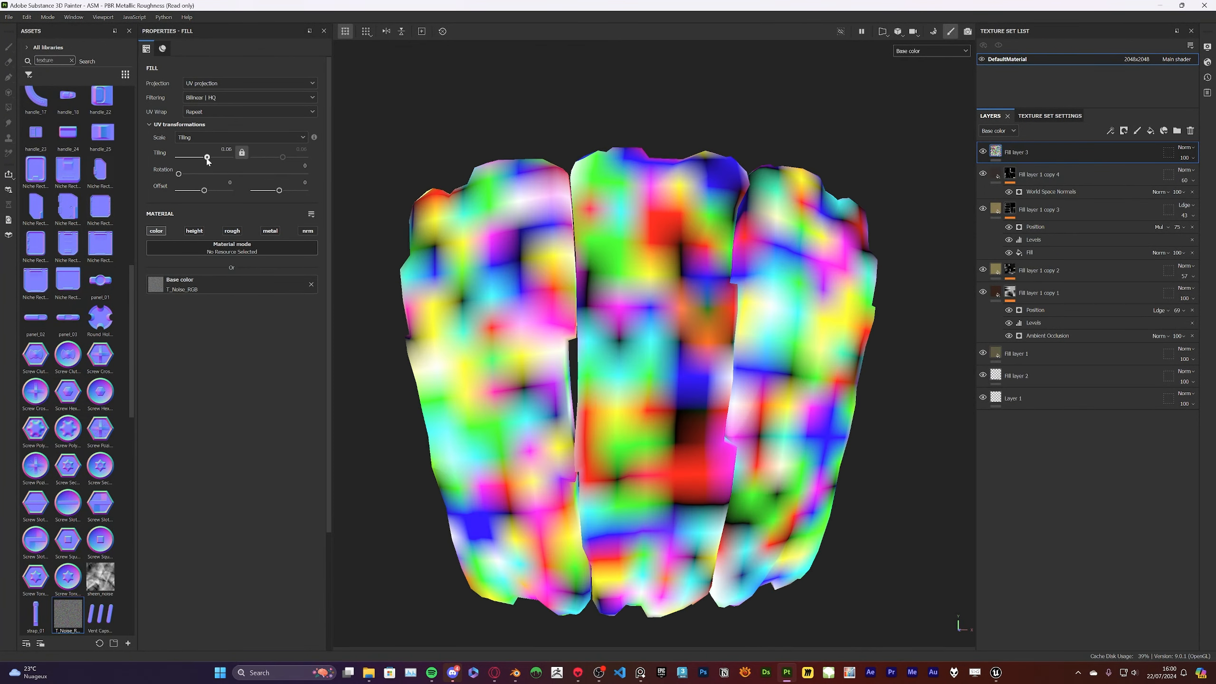
# Blend the noise fill layer in Overlay mode at opacity 5 and set its tiling to 0.03
pyautogui.click(1182, 151)
pyautogui.click(1165, 308)
pyautogui.moveTo(727, 345)
pyautogui.keyDown('alt'); pyautogui.mouseDown()
pyautogui.moveTo(749, 330)
pyautogui.moveTo(730, 340)
pyautogui.mouseUp(); pyautogui.keyUp('alt')
pyautogui.click(1184, 157)
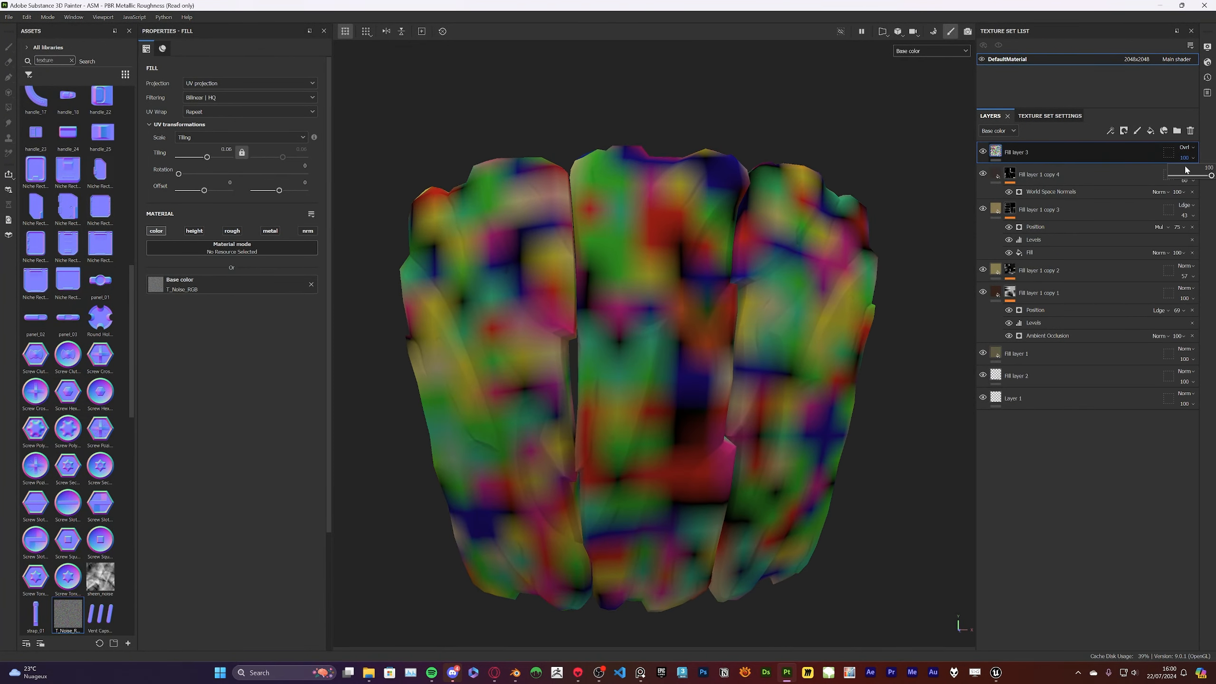
pyautogui.moveTo(1186, 175); pyautogui.dragTo(1171, 177)
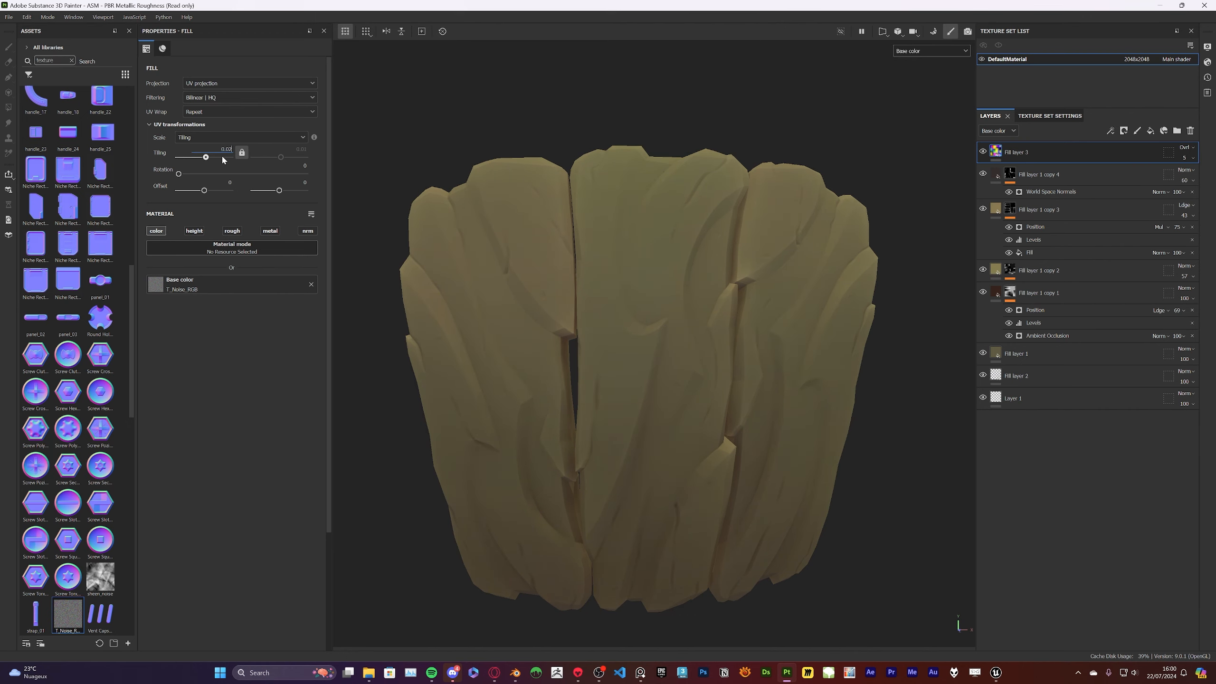
pyautogui.press('Return')
# Lower the noise overlay layer's opacity to 2
pyautogui.scroll(-4, 657, 304)
pyautogui.scroll(3, 744, 282)
pyautogui.keyDown('alt'); pyautogui.moveTo(744, 282); pyautogui.dragTo(769, 278); pyautogui.keyUp('alt')
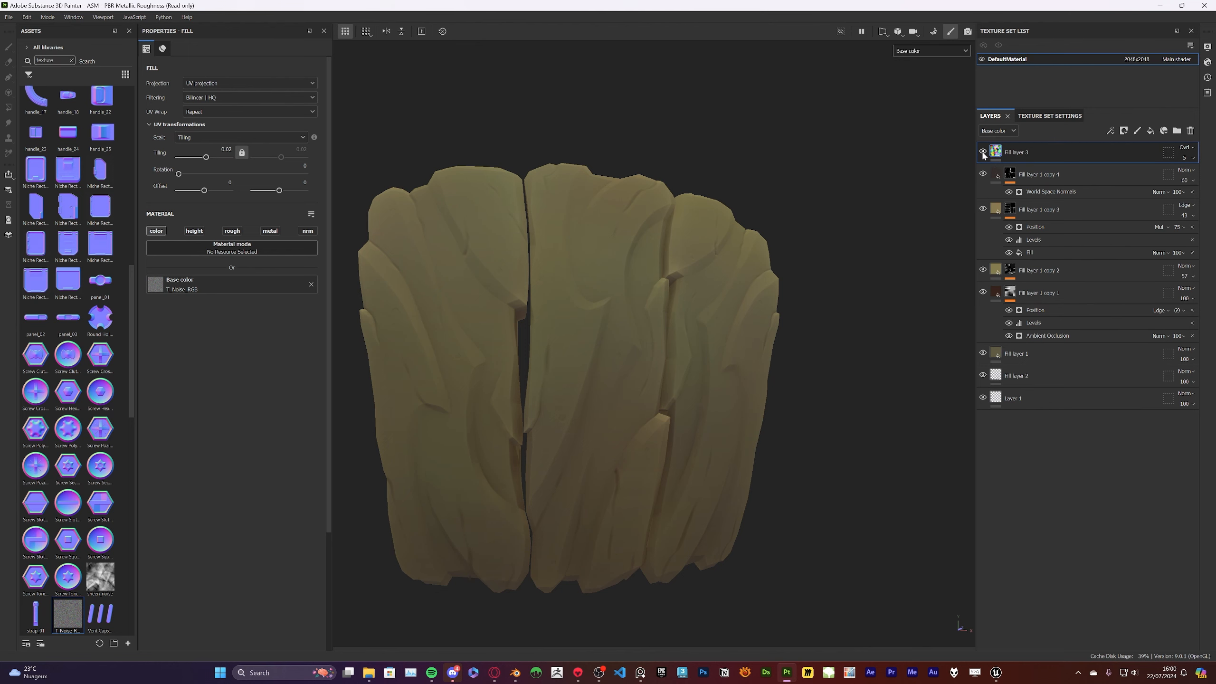
pyautogui.keyDown('alt'); pyautogui.moveTo(831, 189); pyautogui.dragTo(785, 240); pyautogui.keyUp('alt')
pyautogui.scroll(-3, 776, 244)
pyautogui.scroll(3, 670, 230)
pyautogui.click(1185, 158)
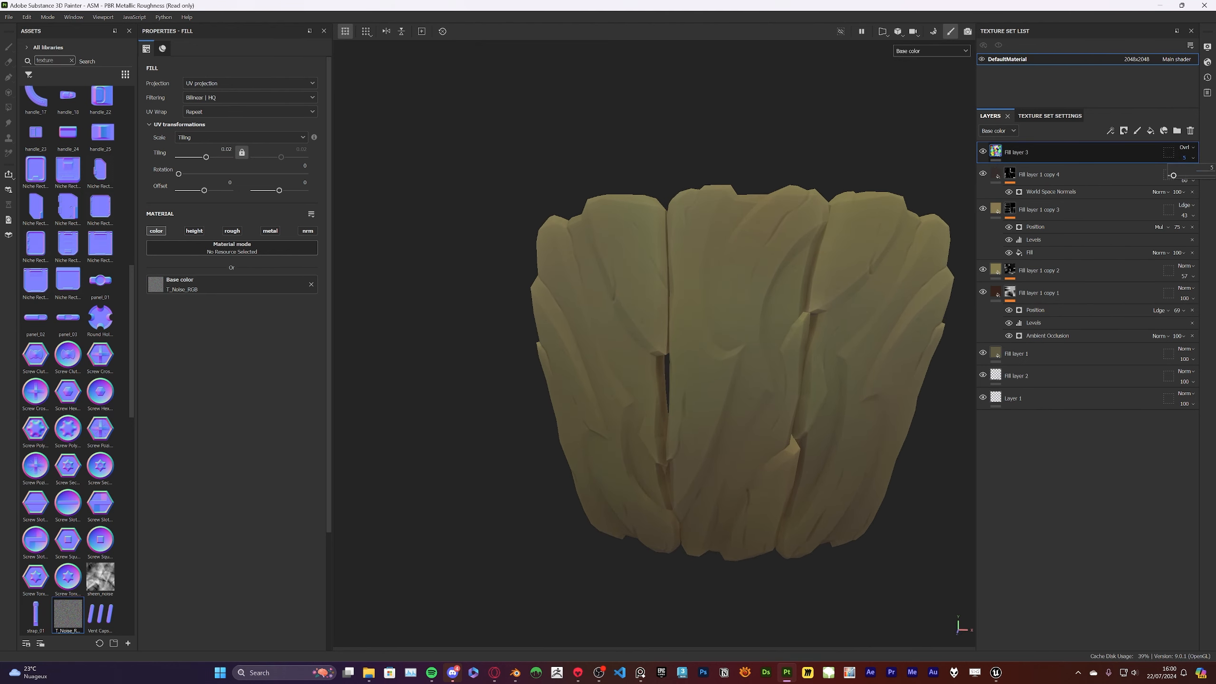
pyautogui.keyDown('alt'); pyautogui.moveTo(771, 195); pyautogui.dragTo(780, 252); pyautogui.keyUp('alt')
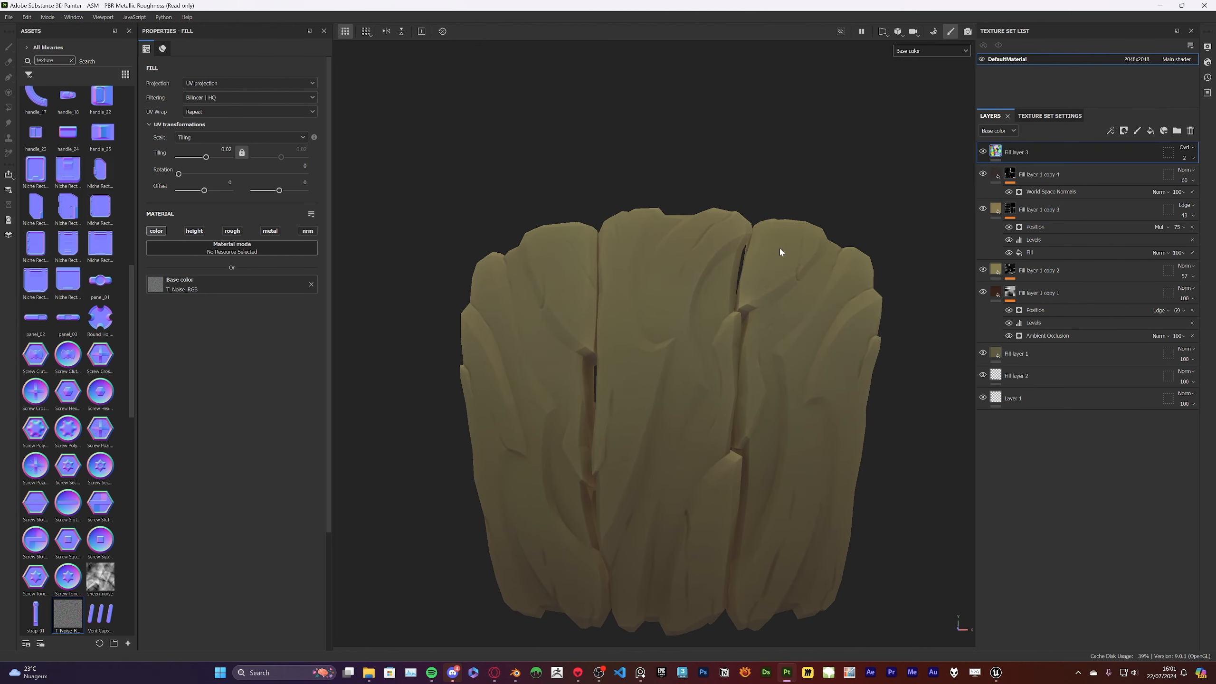
# Add a fill layer on top of the stack and give it a muted grey-green base color
pyautogui.click(1151, 130)
pyautogui.click(251, 297)
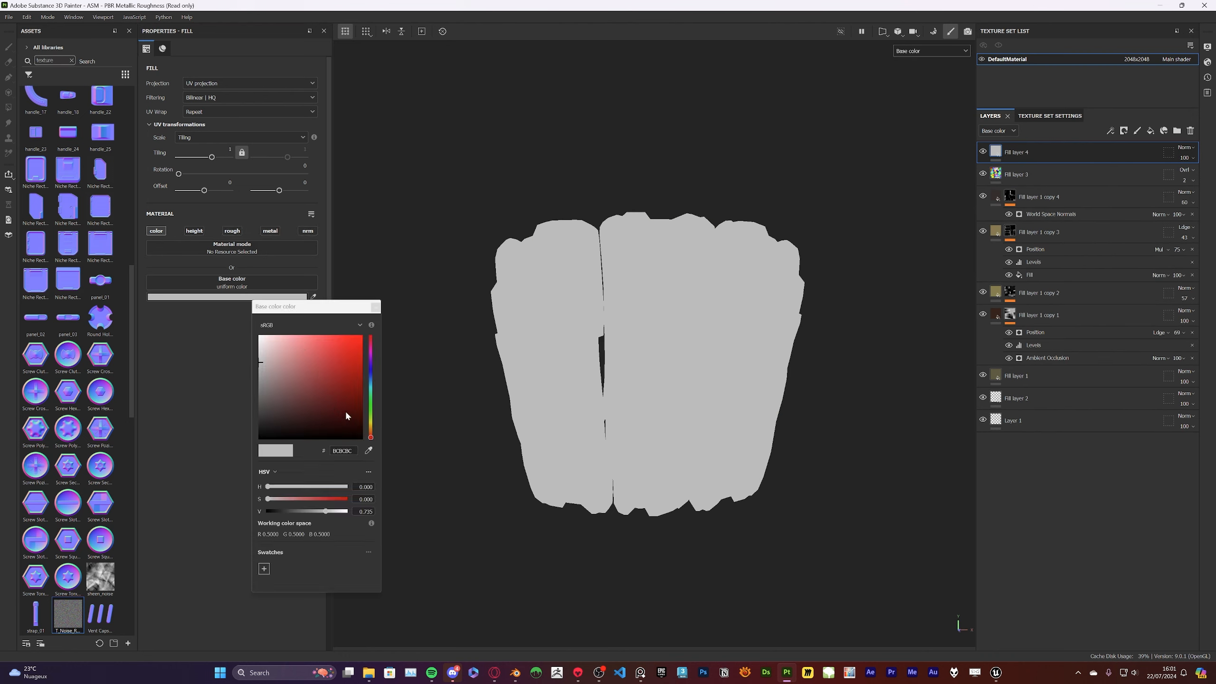
pyautogui.click(370, 408)
pyautogui.moveTo(313, 394); pyautogui.dragTo(272, 396)
pyautogui.click(376, 307)
# Blend the grey-green fill layer in Multiply mode at opacity 20
pyautogui.scroll(4, 652, 235)
pyautogui.scroll(-3, 694, 224)
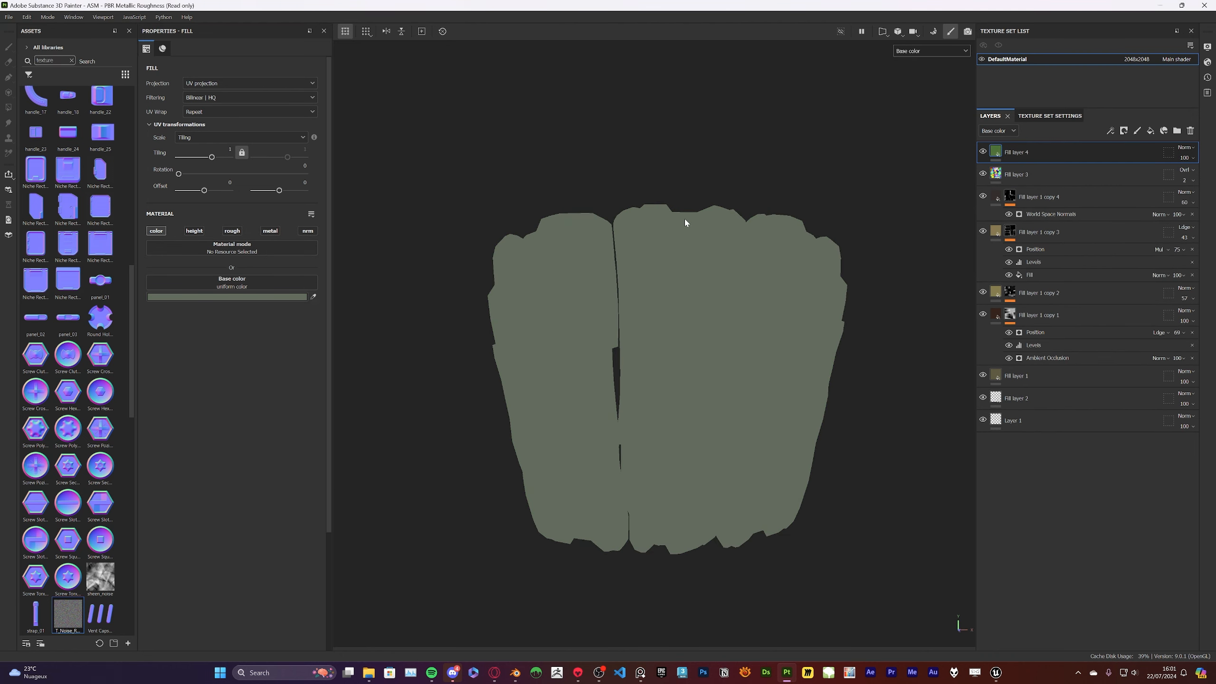
pyautogui.click(1186, 148)
pyautogui.click(1178, 201)
pyautogui.scroll(1, 707, 224)
pyautogui.click(1193, 158)
pyautogui.moveTo(1185, 176); pyautogui.dragTo(1179, 176)
# Add a black mask to the grey-green fill layer and reveal only the left plank with Polygon Fill
pyautogui.rightClick(1009, 154)
pyautogui.click(1121, 169)
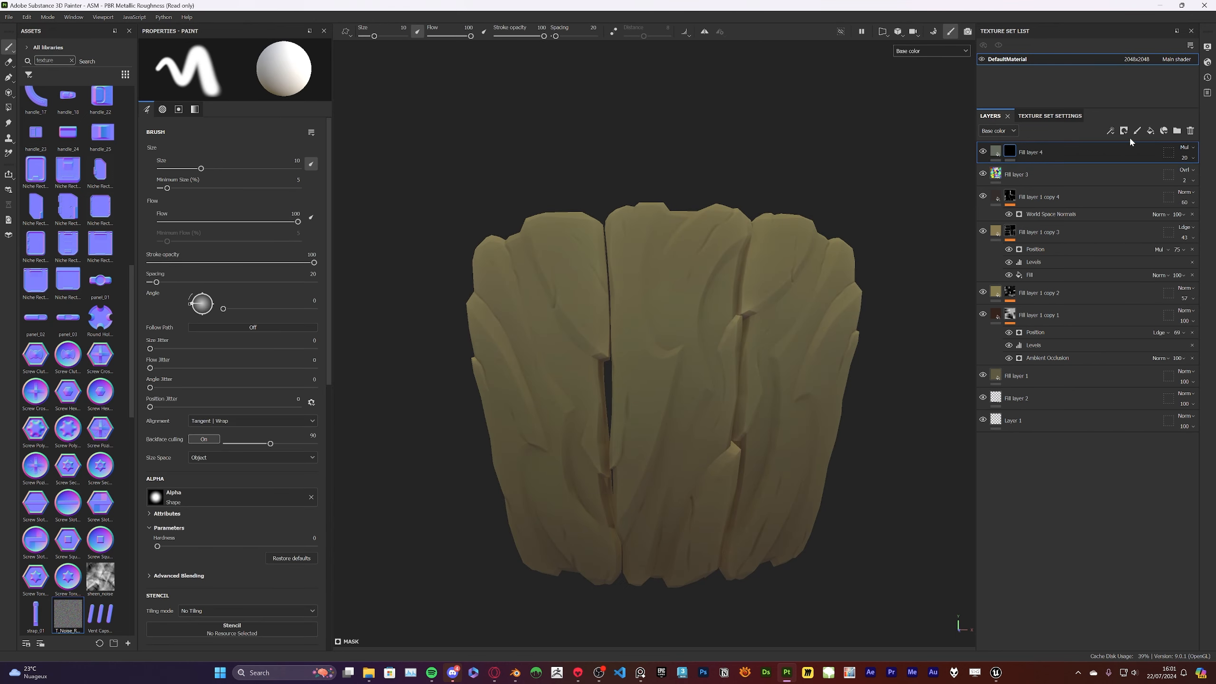
pyautogui.click(9, 107)
pyautogui.click(565, 240)
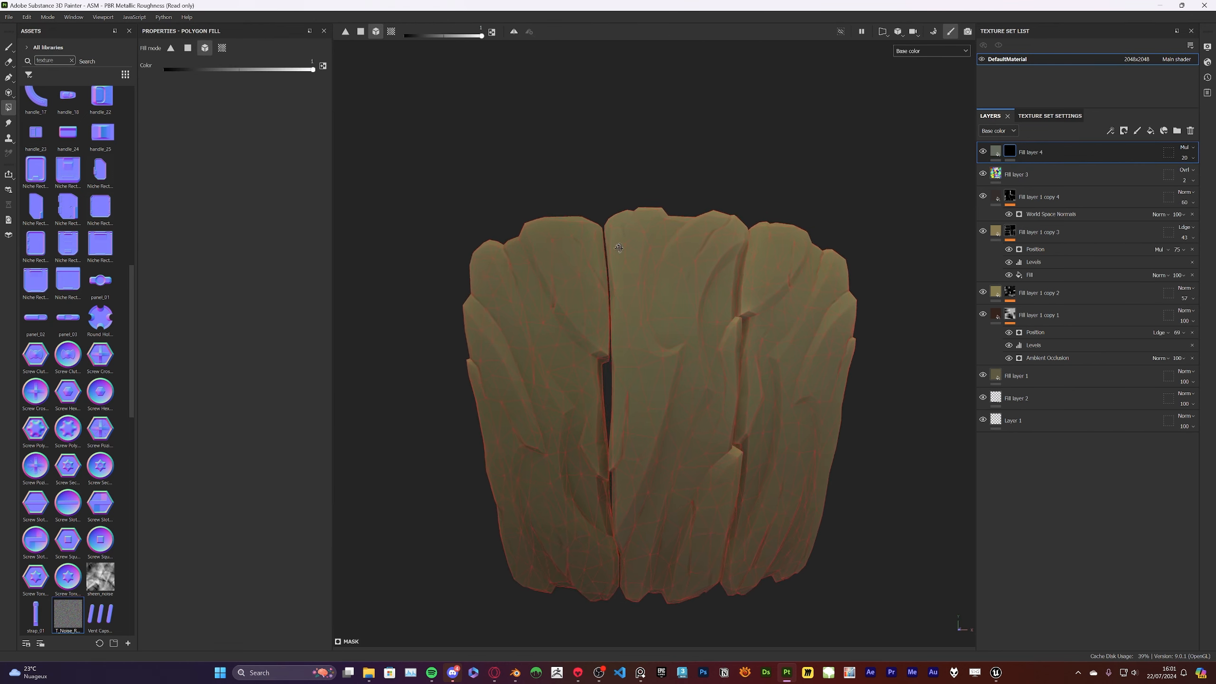
# Duplicate the masked grey-green fill layer and change the copy's mask so it covers only the right plank
pyautogui.rightClick(1037, 152)
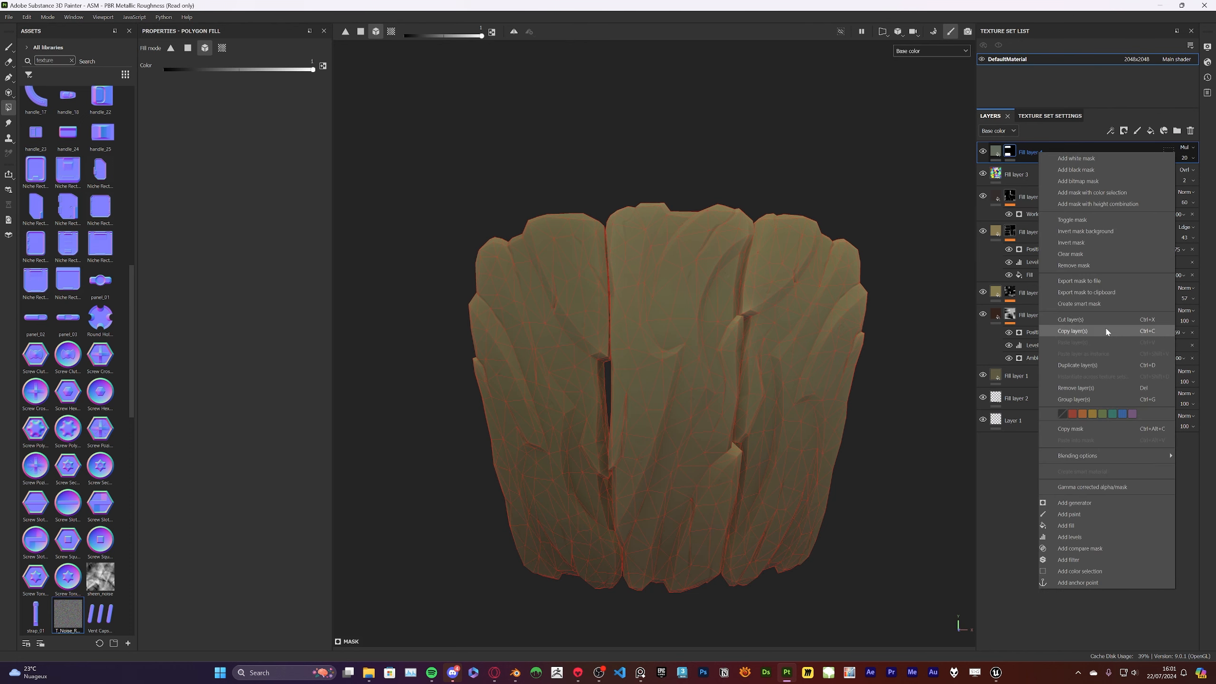
pyautogui.click(1080, 365)
pyautogui.click(726, 326)
pyautogui.press('x')
pyautogui.click(804, 315)
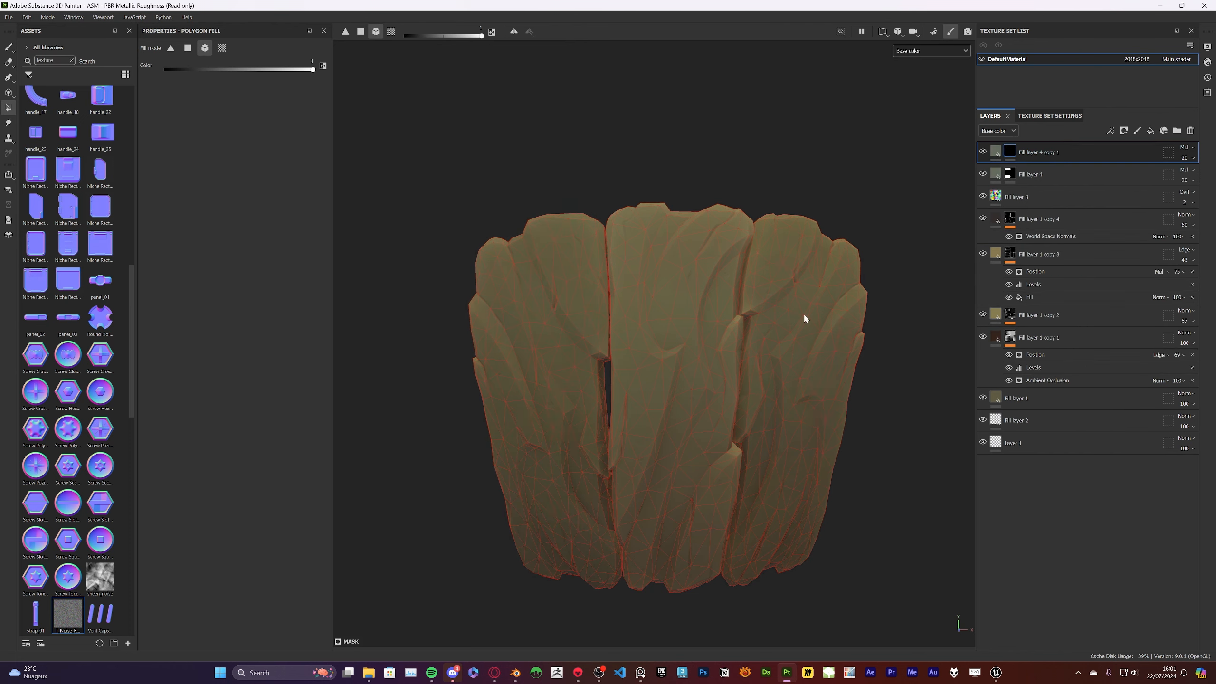
pyautogui.press('1')
pyautogui.keyDown('alt'); pyautogui.moveTo(803, 288); pyautogui.dragTo(800, 248); pyautogui.keyUp('alt')
pyautogui.keyDown('alt'); pyautogui.moveTo(801, 234); pyautogui.dragTo(833, 215, button='middle'); pyautogui.keyUp('alt')
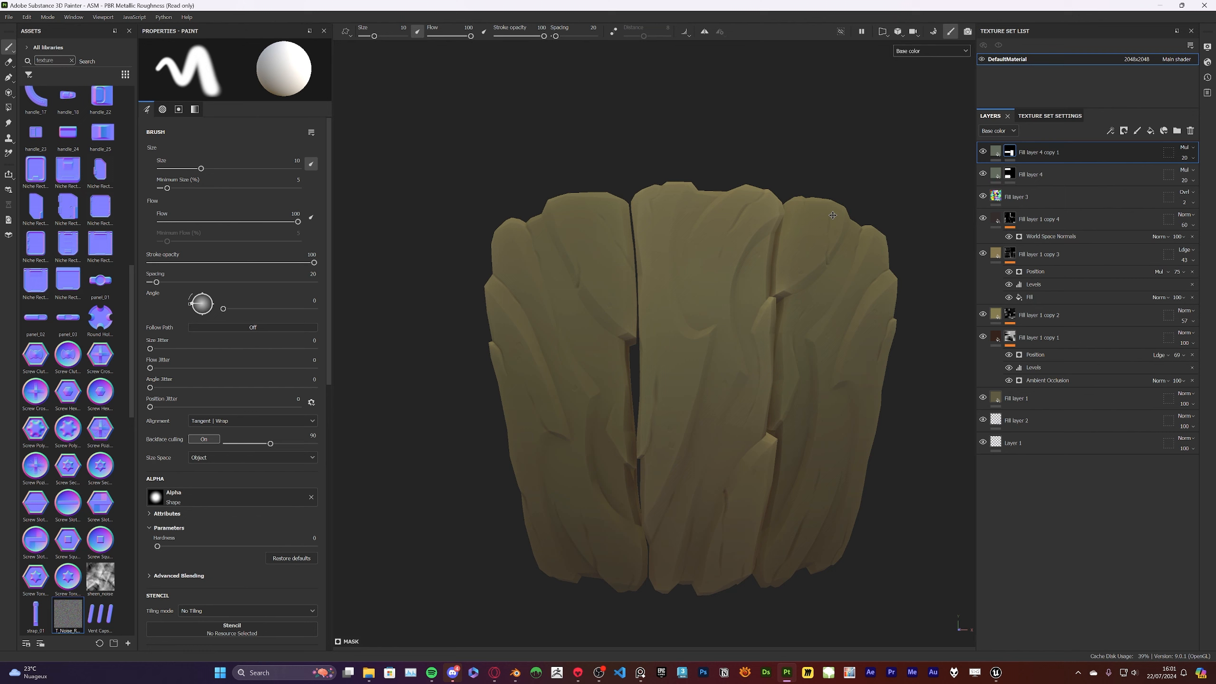
# Duplicate the right-plank fill layer and use Polygon Fill to mask the new copy to the middle plank
pyautogui.rightClick(1053, 153)
pyautogui.click(1102, 365)
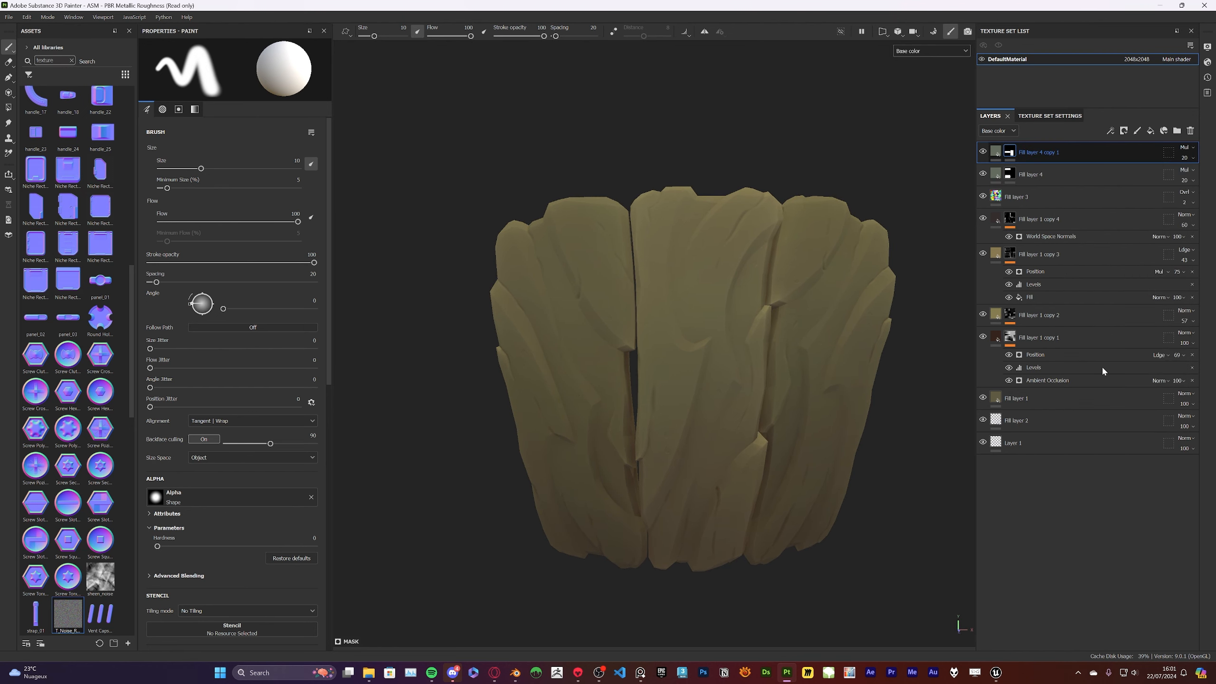
pyautogui.click(8, 107)
# Change the base color of Fill layer 4 copy 1 to a muted brown
pyautogui.click(1010, 175)
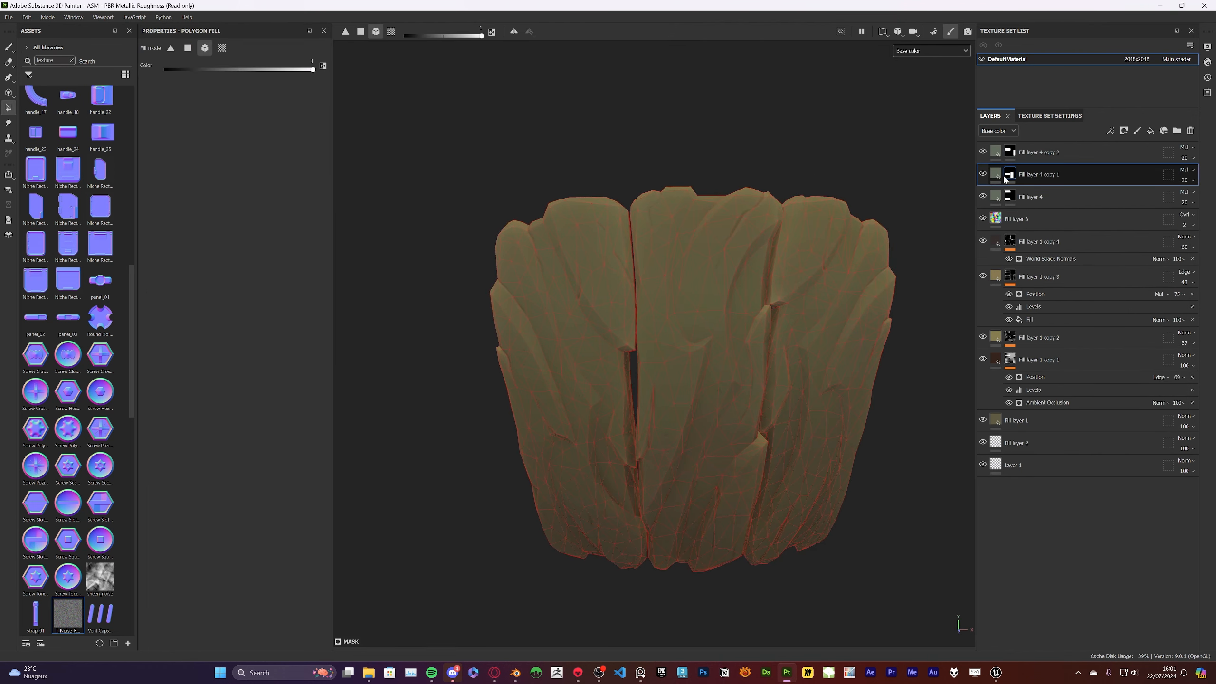
pyautogui.click(278, 297)
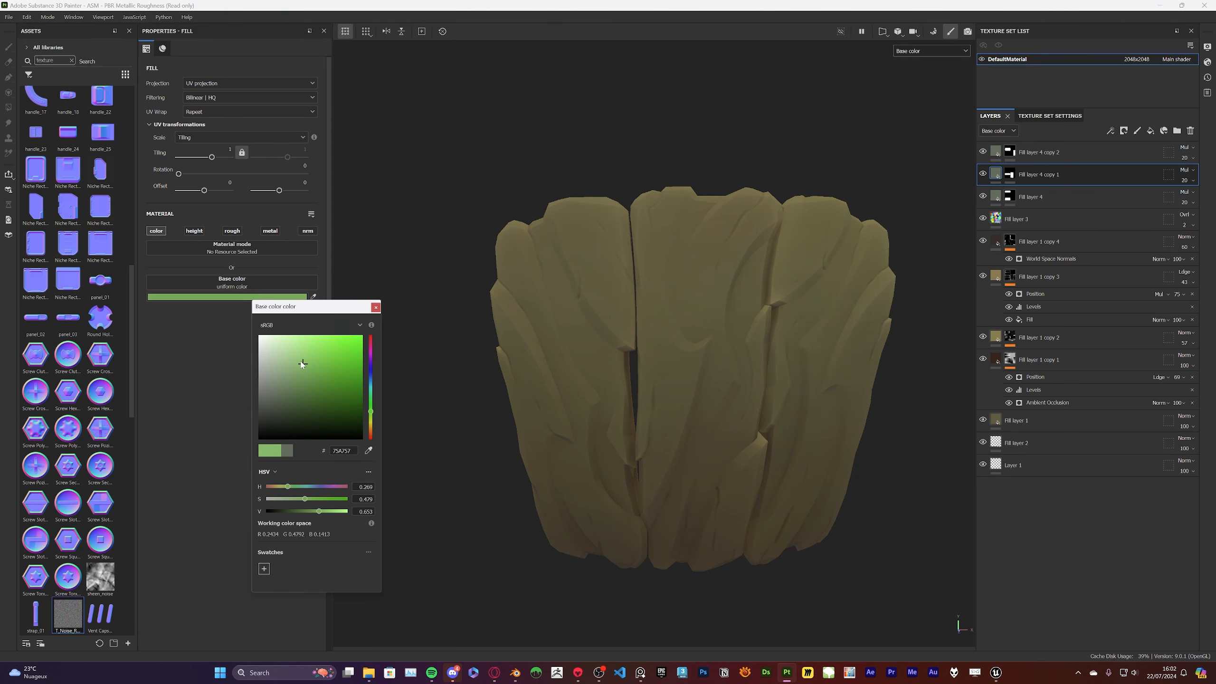
pyautogui.moveTo(302, 364); pyautogui.dragTo(295, 384)
pyautogui.click(371, 428)
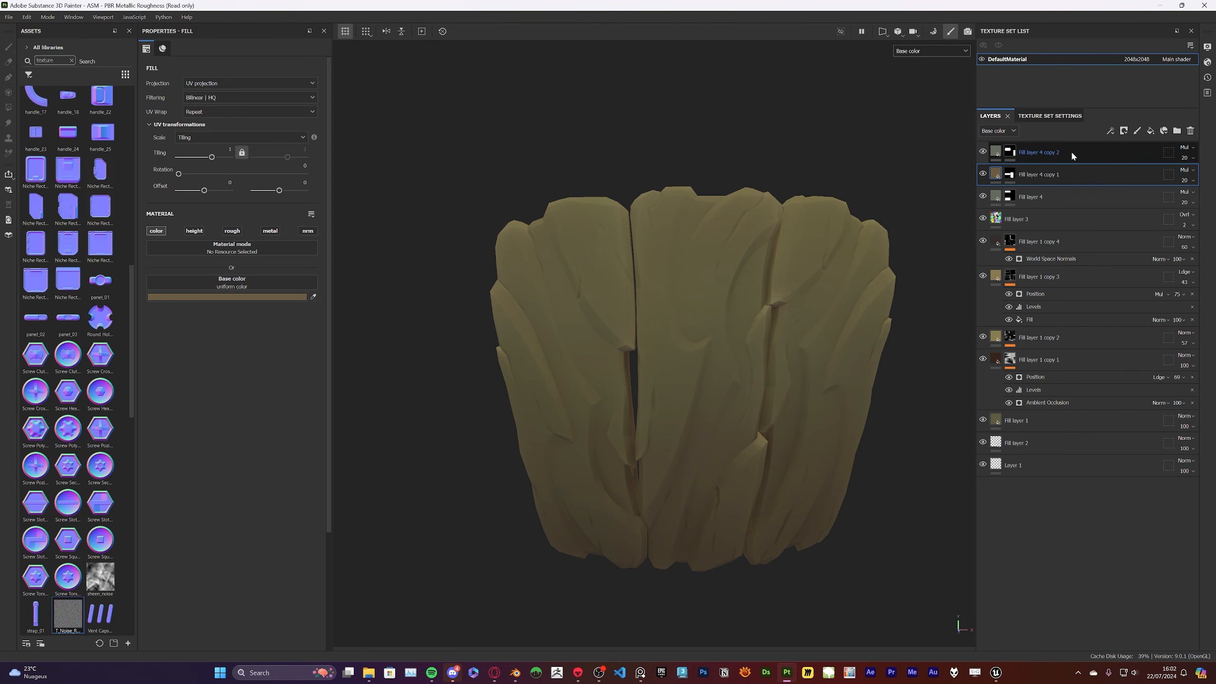
# Change the base color of Fill layer 4 copy 2 to a muted yellow-brown
pyautogui.click(1000, 153)
pyautogui.click(996, 152)
pyautogui.click(191, 297)
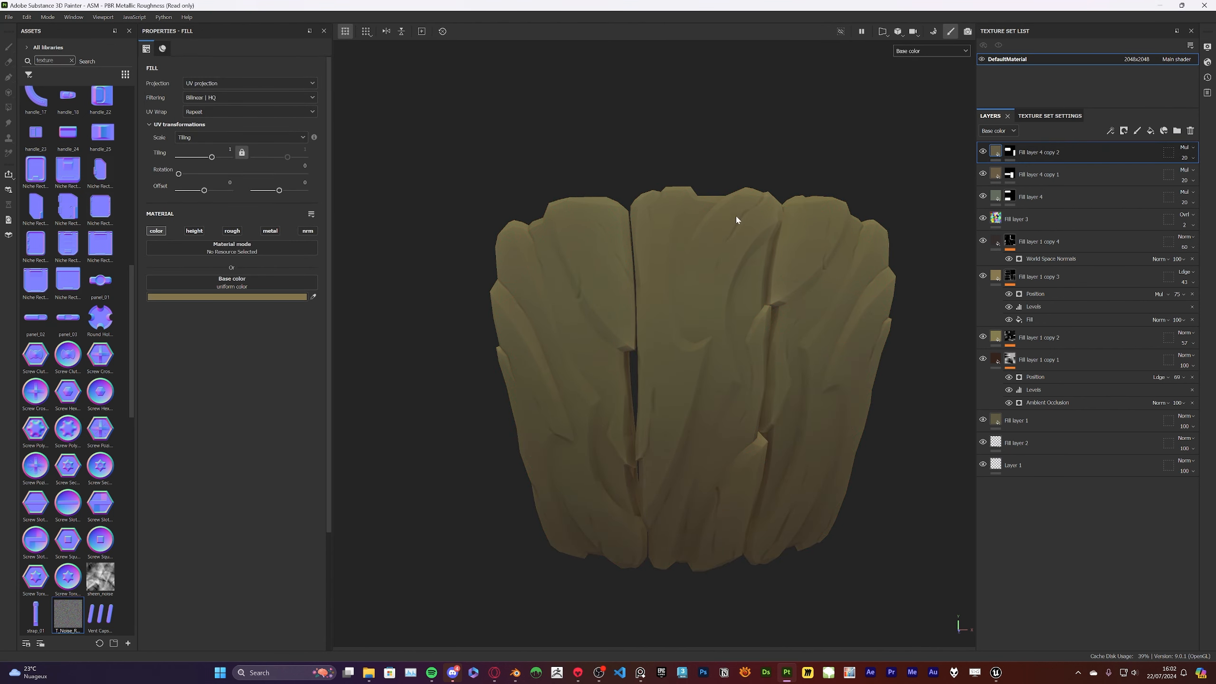
# Raise the opacity of Fill layer 4 to 27
pyautogui.click(1000, 153)
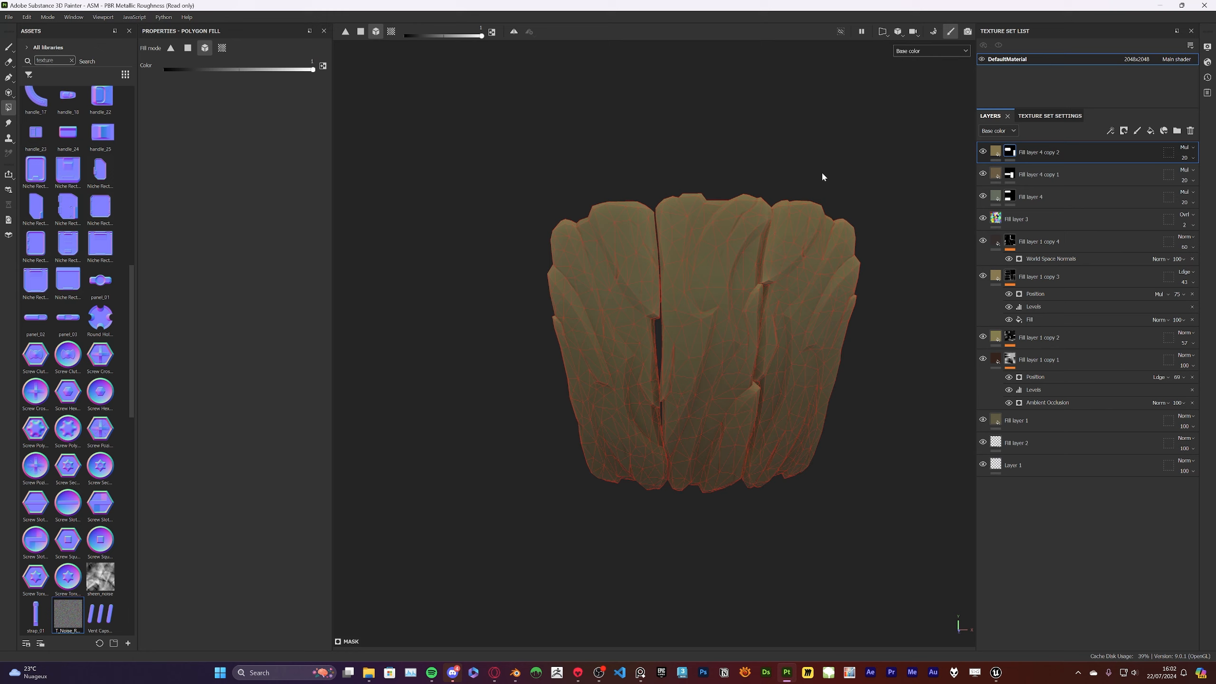
pyautogui.scroll(4, 823, 173)
pyautogui.keyDown('alt'); pyautogui.moveTo(822, 173); pyautogui.dragTo(770, 199, button='middle'); pyautogui.keyUp('alt')
pyautogui.press('1')
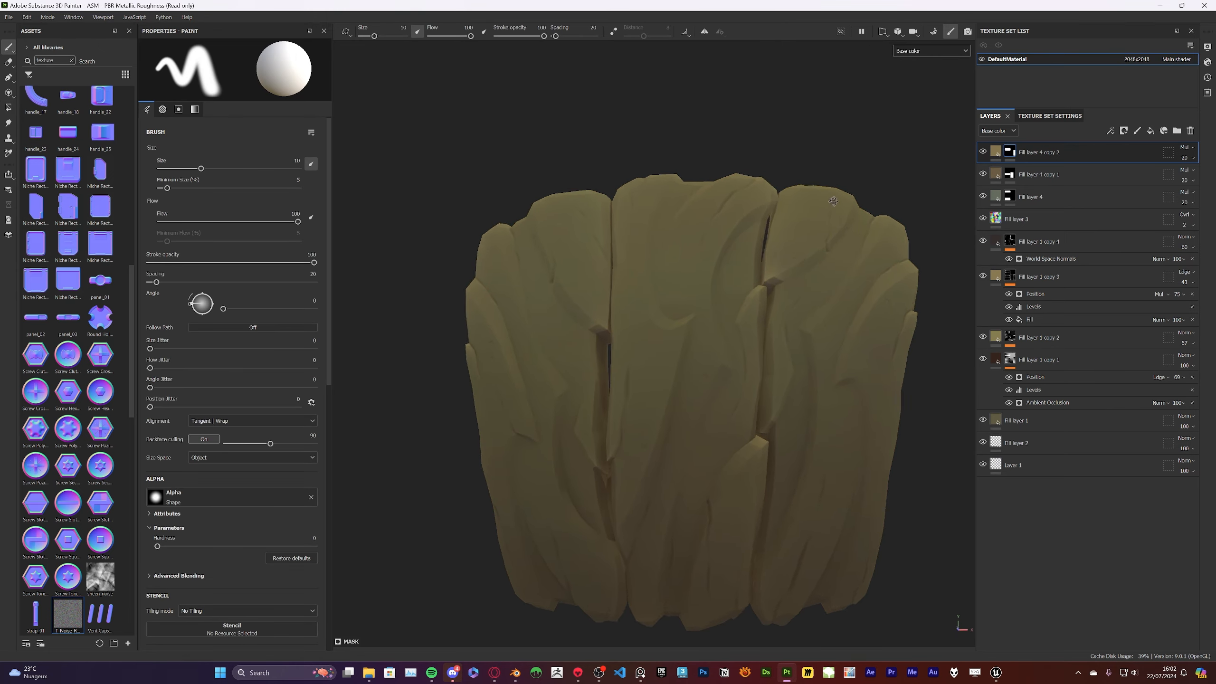
pyautogui.keyDown('alt'); pyautogui.moveTo(902, 214); pyautogui.dragTo(906, 215); pyautogui.keyUp('alt')
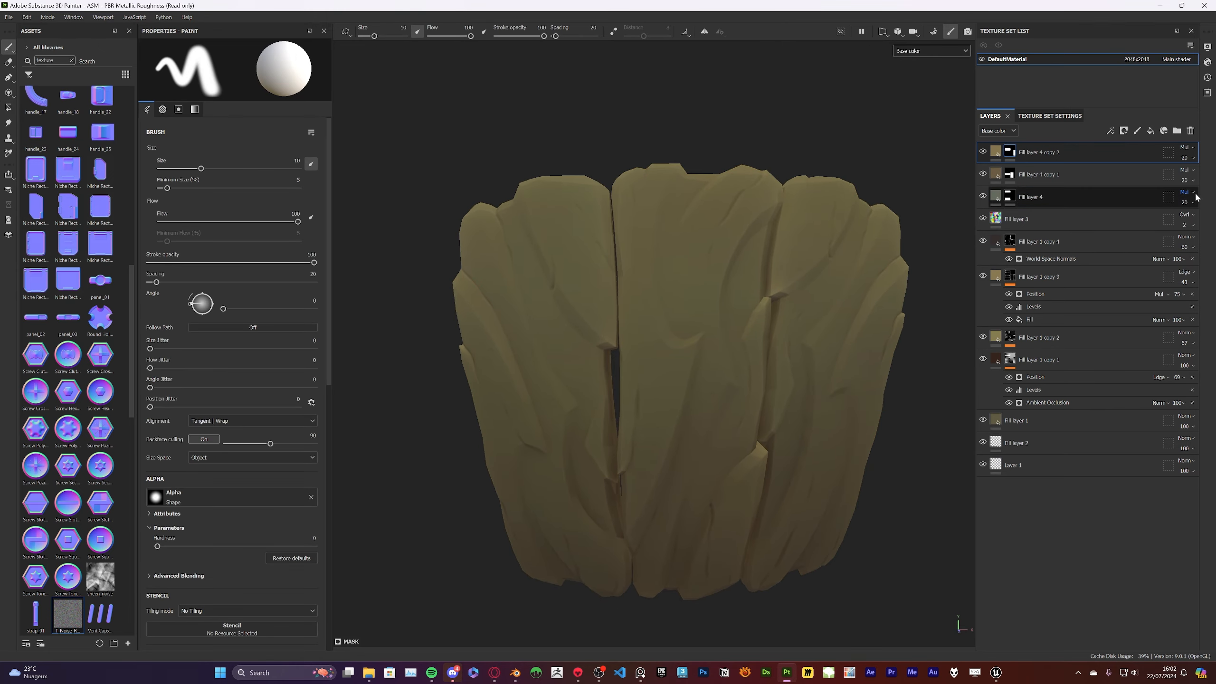
pyautogui.click(1188, 193)
pyautogui.click(1188, 203)
pyautogui.moveTo(1178, 221); pyautogui.dragTo(1191, 223)
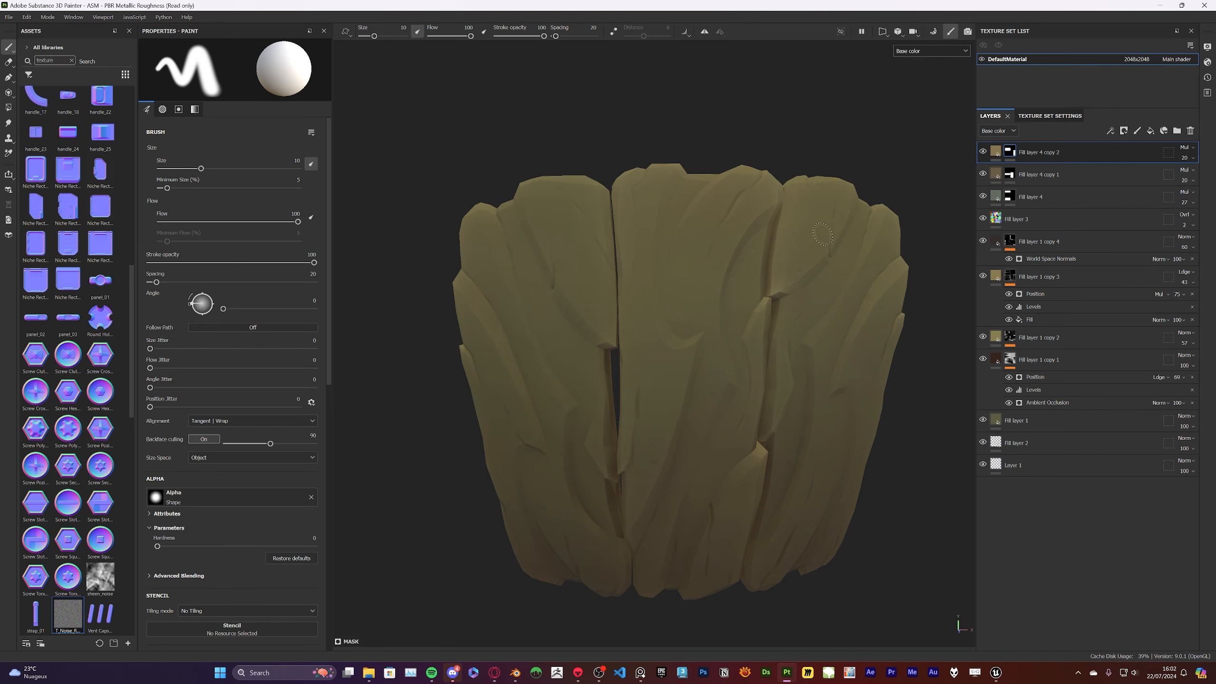
# Create a folder in Passthrough mode on top of the stack and move the three plank color layers into it
pyautogui.keyDown('alt'); pyautogui.moveTo(823, 234); pyautogui.dragTo(900, 256); pyautogui.keyUp('alt')
pyautogui.keyDown('shift'); pyautogui.click(1046, 197); pyautogui.keyUp('shift')
pyautogui.click(1176, 129)
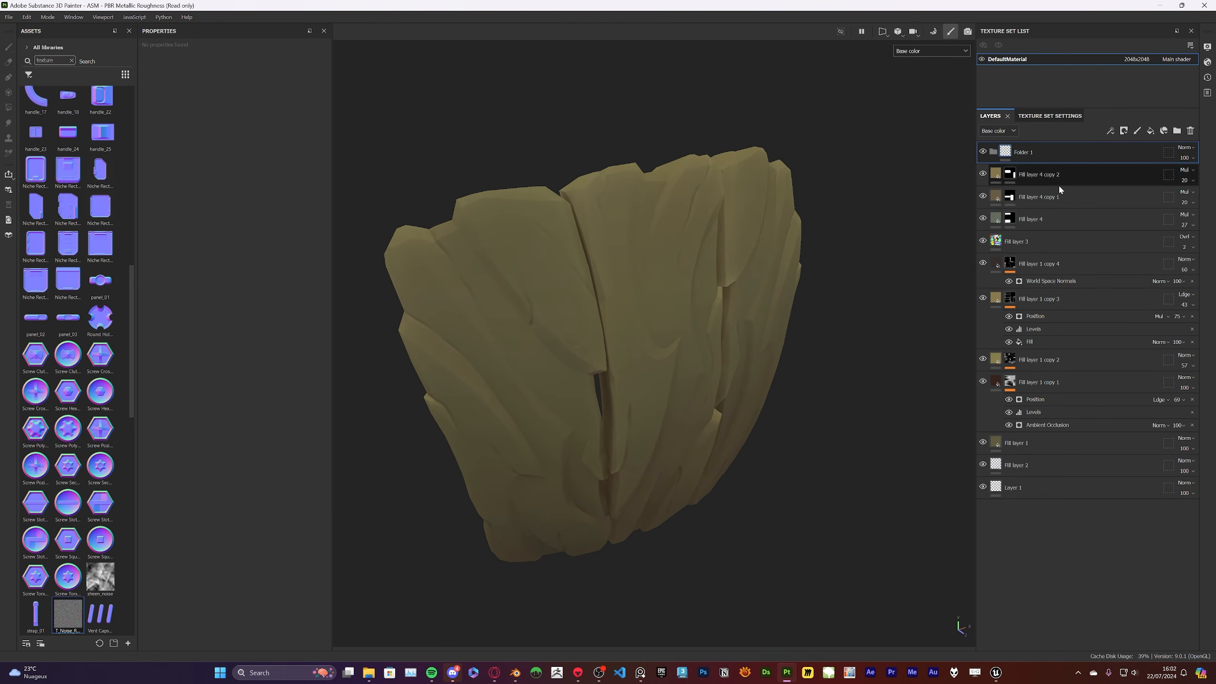
pyautogui.click(1186, 148)
pyautogui.click(1183, 169)
pyautogui.click(1051, 179)
pyautogui.keyDown('shift'); pyautogui.click(1042, 211); pyautogui.keyUp('shift')
pyautogui.moveTo(1042, 210); pyautogui.dragTo(1037, 153)
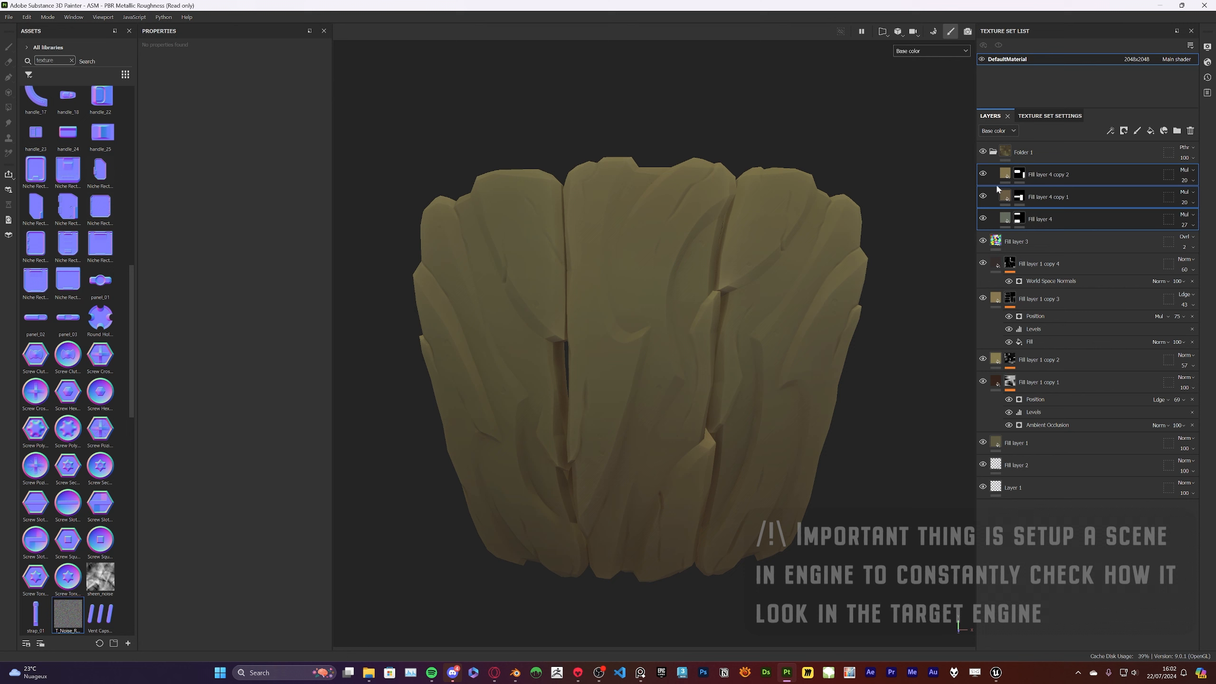
# Try different opacities and the Overlay, Color dodge and Color burn blending modes on Fill layer 4 copy 2
pyautogui.click(1048, 174)
pyautogui.click(1184, 180)
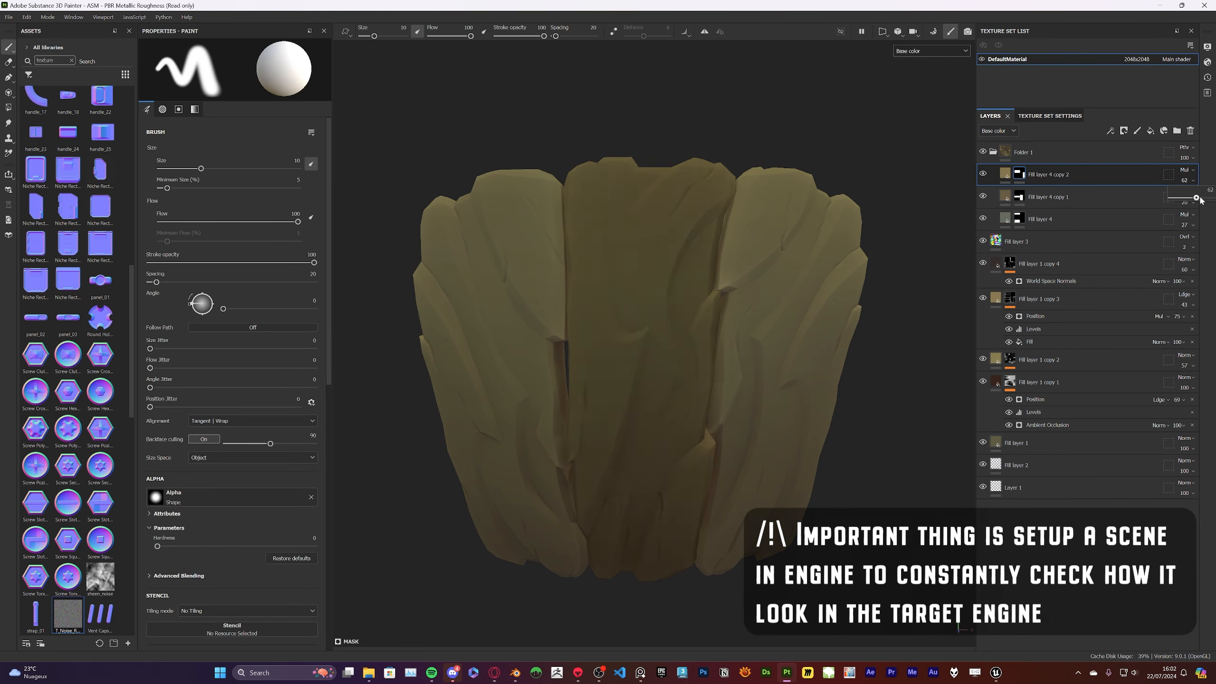
pyautogui.moveTo(1178, 198); pyautogui.dragTo(1168, 198)
pyautogui.click(1187, 169)
pyautogui.click(1168, 328)
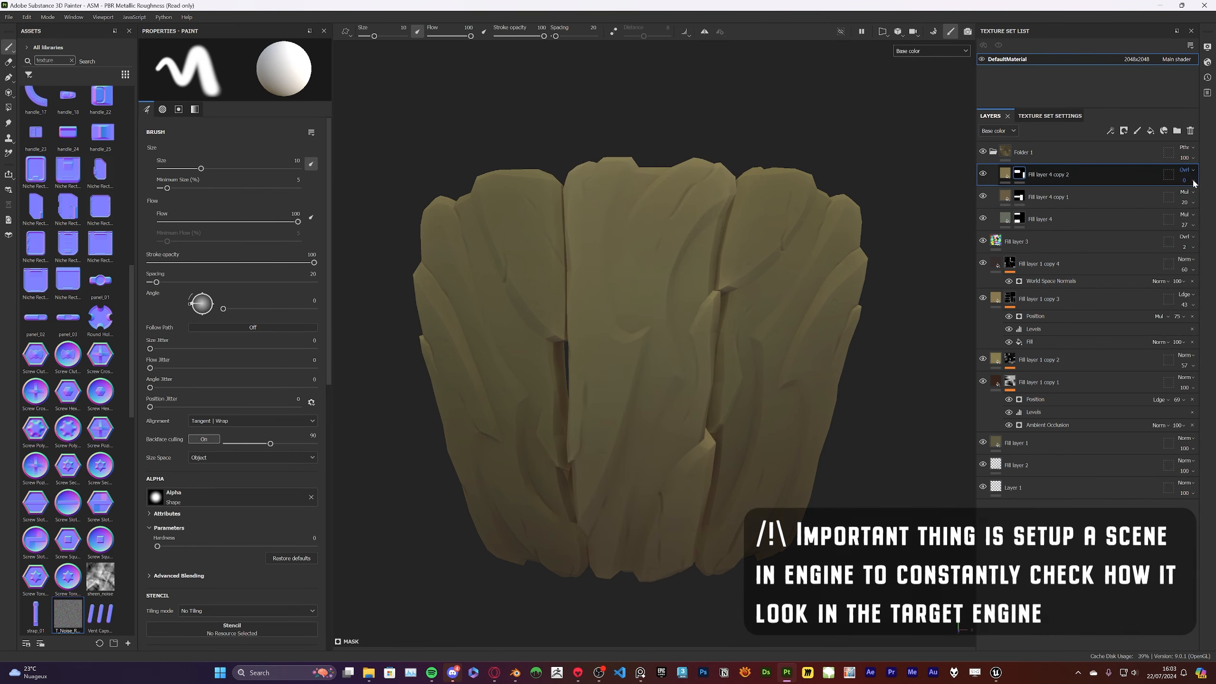
pyautogui.click(1187, 169)
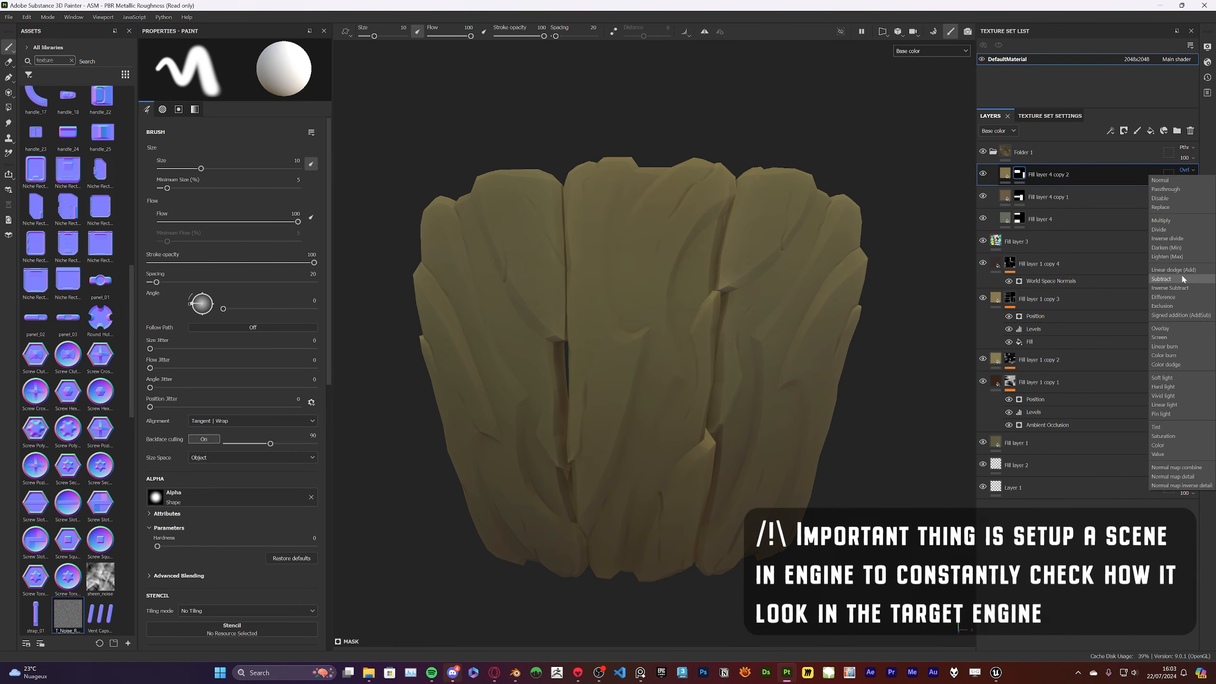
pyautogui.click(1165, 364)
pyautogui.click(1186, 170)
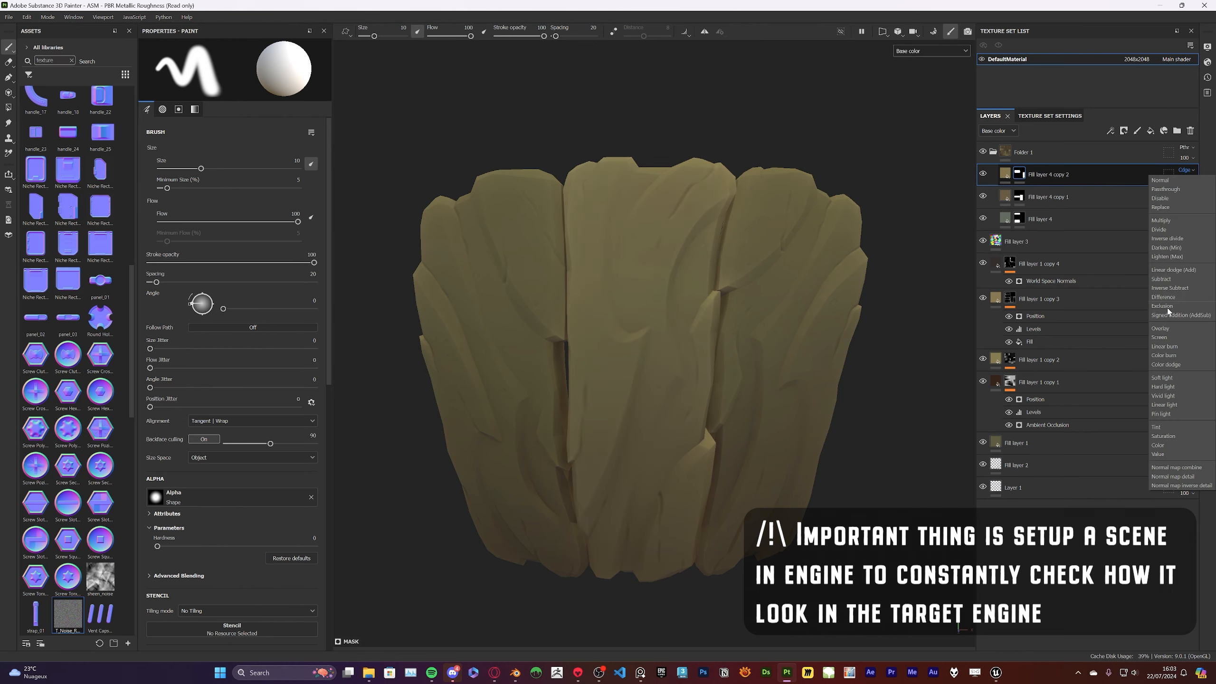
pyautogui.click(1171, 355)
# Blend Fill layer 4 copy 2 in Overlay mode at opacity 25
pyautogui.click(1186, 169)
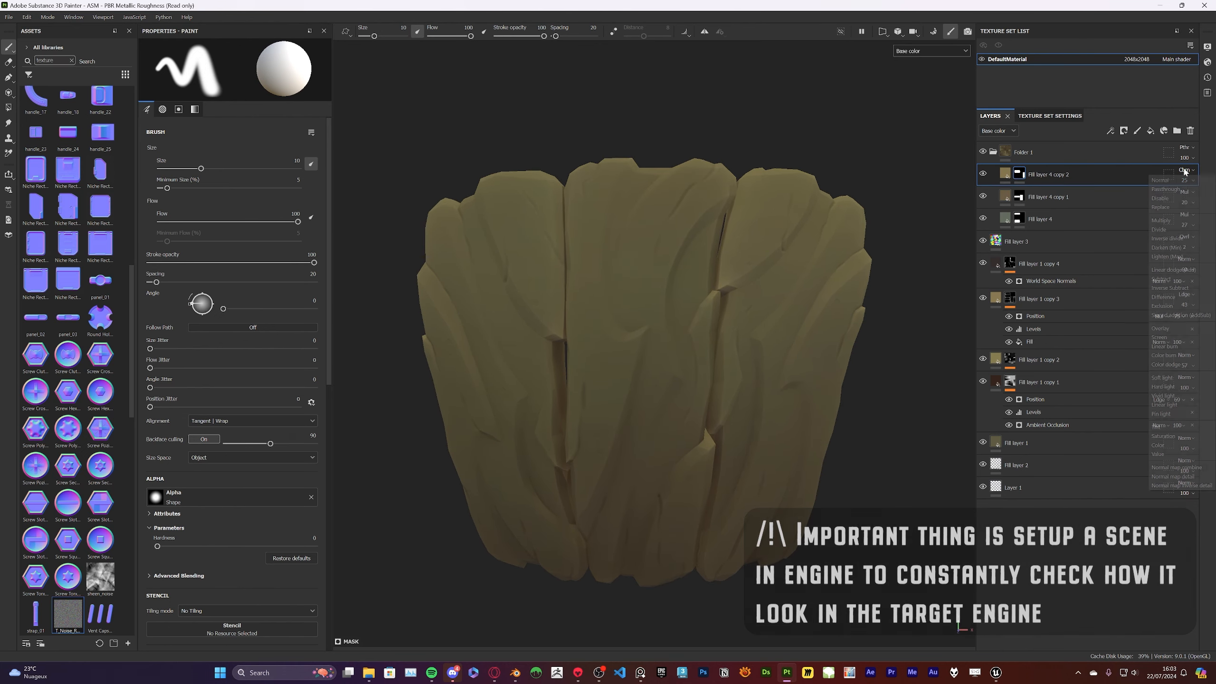
pyautogui.click(1159, 328)
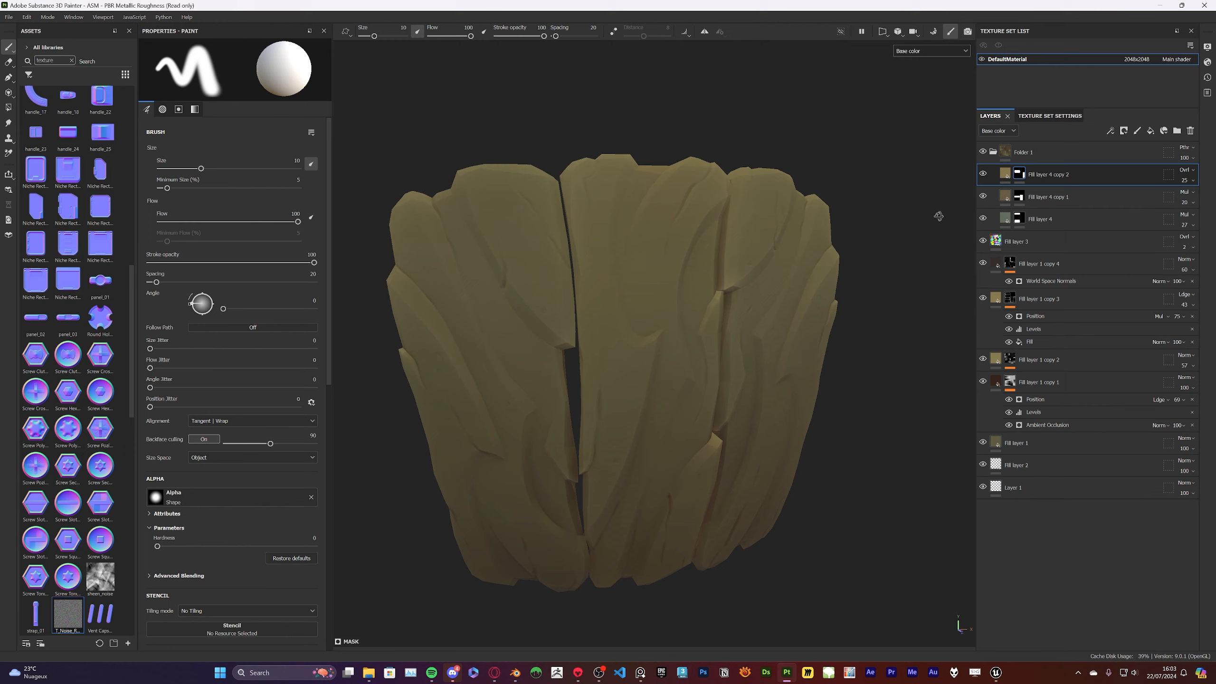
pyautogui.keyDown('alt'); pyautogui.moveTo(886, 177); pyautogui.dragTo(655, 216); pyautogui.keyUp('alt')
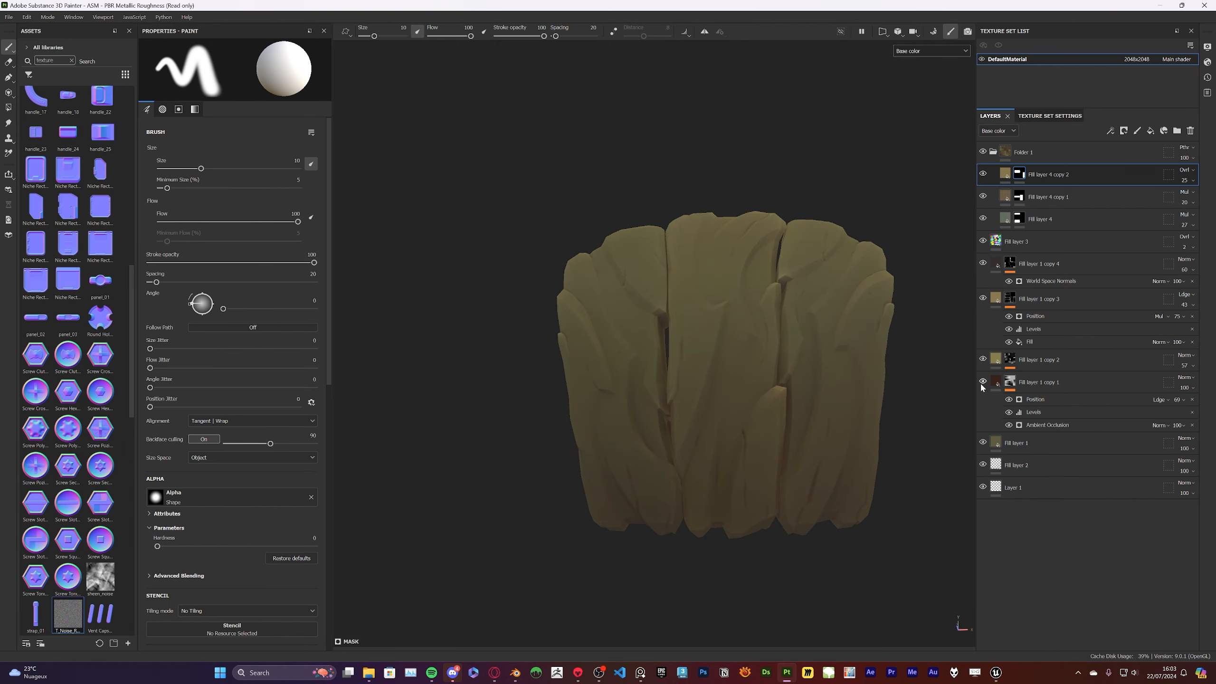
# Compare the bark with Fill layer 1 copy 1 hidden and shown, and raise Fill layer 1 copy 4's opacity to 94
pyautogui.click(982, 383)
pyautogui.click(981, 383)
pyautogui.click(981, 384)
pyautogui.click(981, 383)
pyautogui.click(981, 384)
pyautogui.click(1191, 270)
pyautogui.moveTo(1191, 288); pyautogui.dragTo(1208, 288)
pyautogui.keyDown('alt'); pyautogui.moveTo(824, 287); pyautogui.dragTo(663, 335); pyautogui.keyUp('alt')
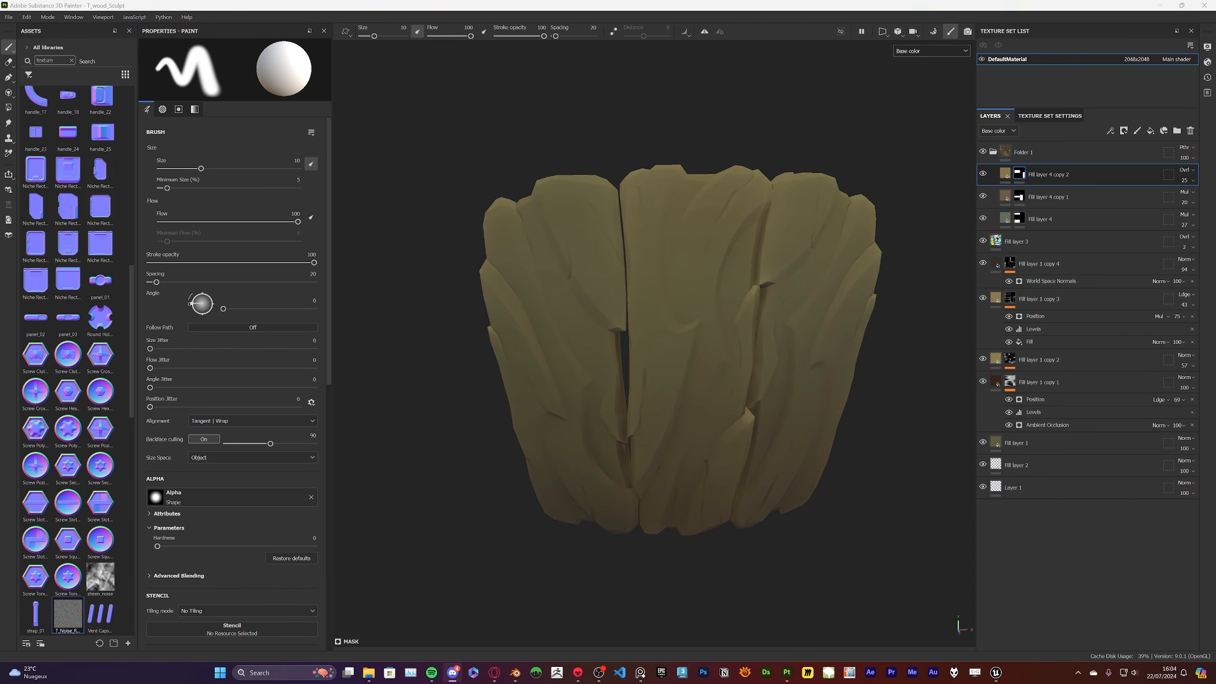
# Set Fill layer 1 copy 3's opacity to 32 and compare the bark with the plank color folder hidden and shown
pyautogui.keyDown('alt'); pyautogui.moveTo(858, 96); pyautogui.dragTo(823, 72); pyautogui.keyUp('alt')
pyautogui.click(982, 152)
pyautogui.click(982, 152)
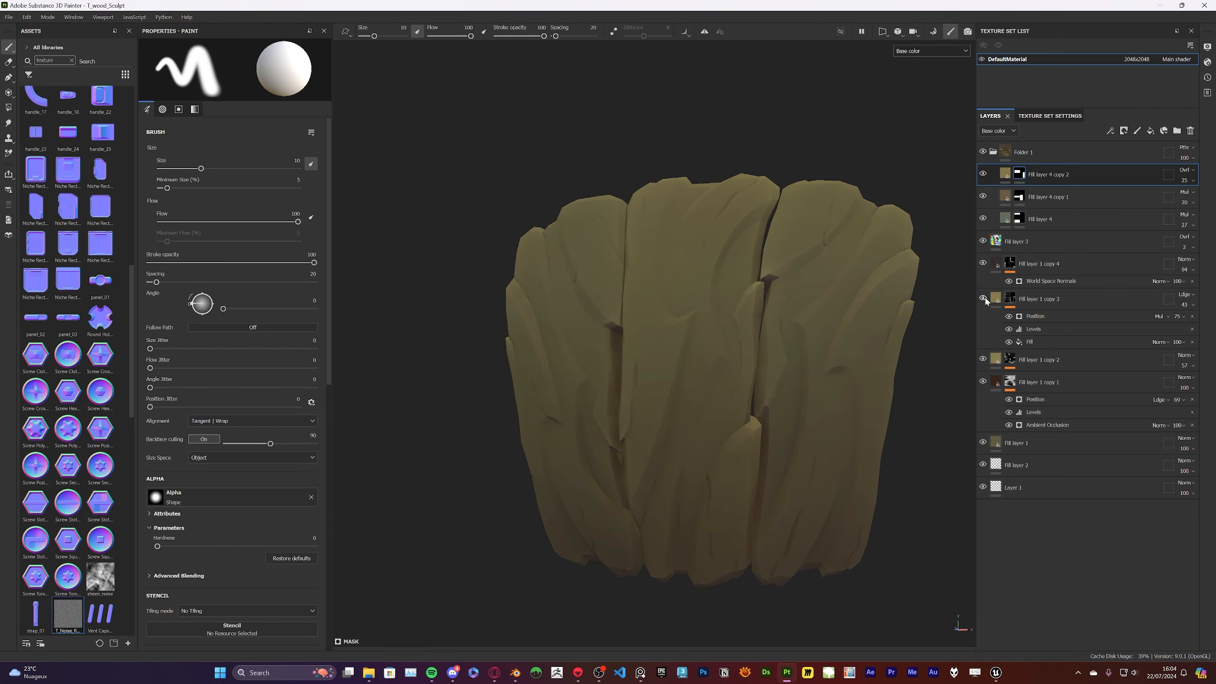
pyautogui.moveTo(1189, 323); pyautogui.dragTo(1183, 323)
pyautogui.keyDown('alt'); pyautogui.moveTo(565, 177); pyautogui.dragTo(524, 184); pyautogui.keyUp('alt')
pyautogui.scroll(-3, 518, 175)
pyautogui.scroll(3, 525, 184)
pyautogui.click(982, 152)
pyautogui.click(982, 152)
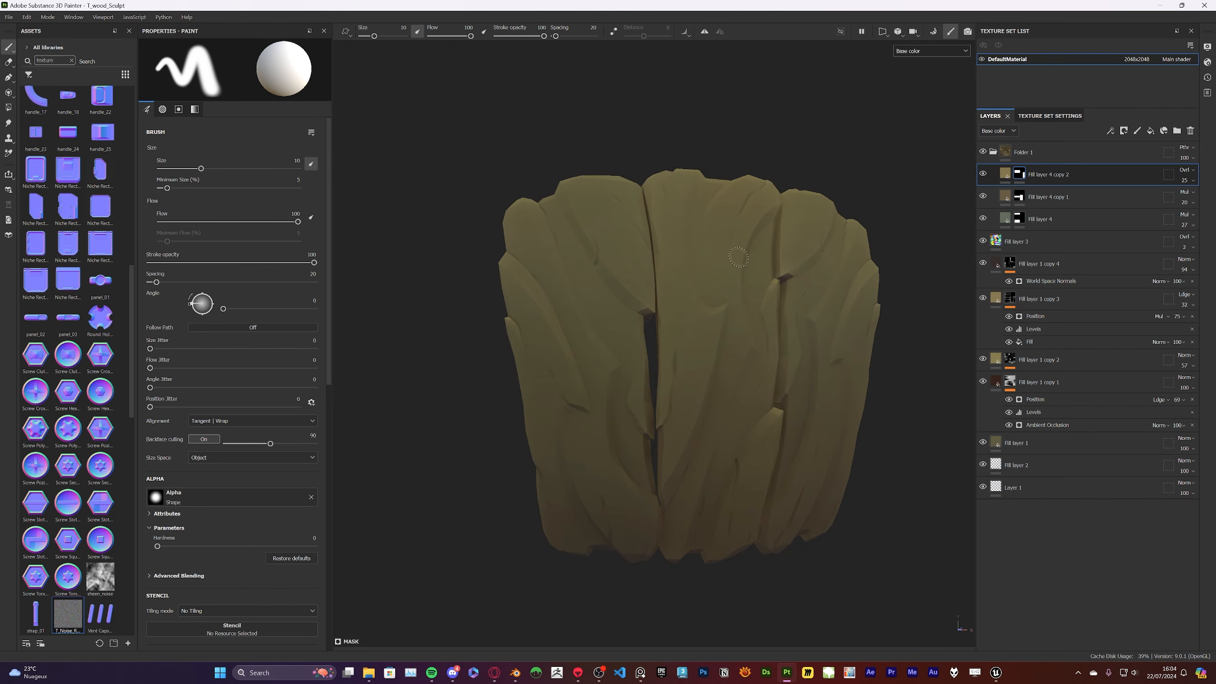
# Open the texture export and choose new_export_preset as the output template after checking it among the template presets
pyautogui.keyDown('alt'); pyautogui.moveTo(759, 267); pyautogui.dragTo(745, 306); pyautogui.keyUp('alt')
pyautogui.keyDown('alt'); pyautogui.moveTo(744, 306); pyautogui.dragTo(656, 307, button='middle'); pyautogui.keyUp('alt')
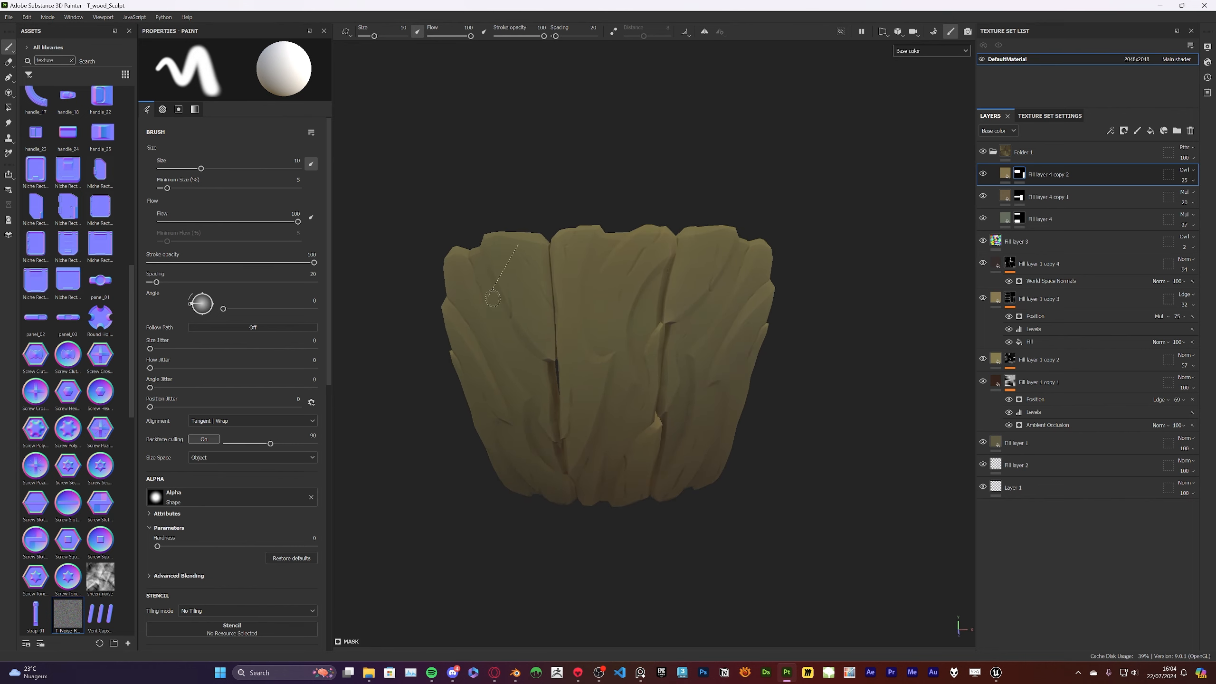
pyautogui.hotkey('ctrl', 'shift', 'e')
pyautogui.click(657, 230)
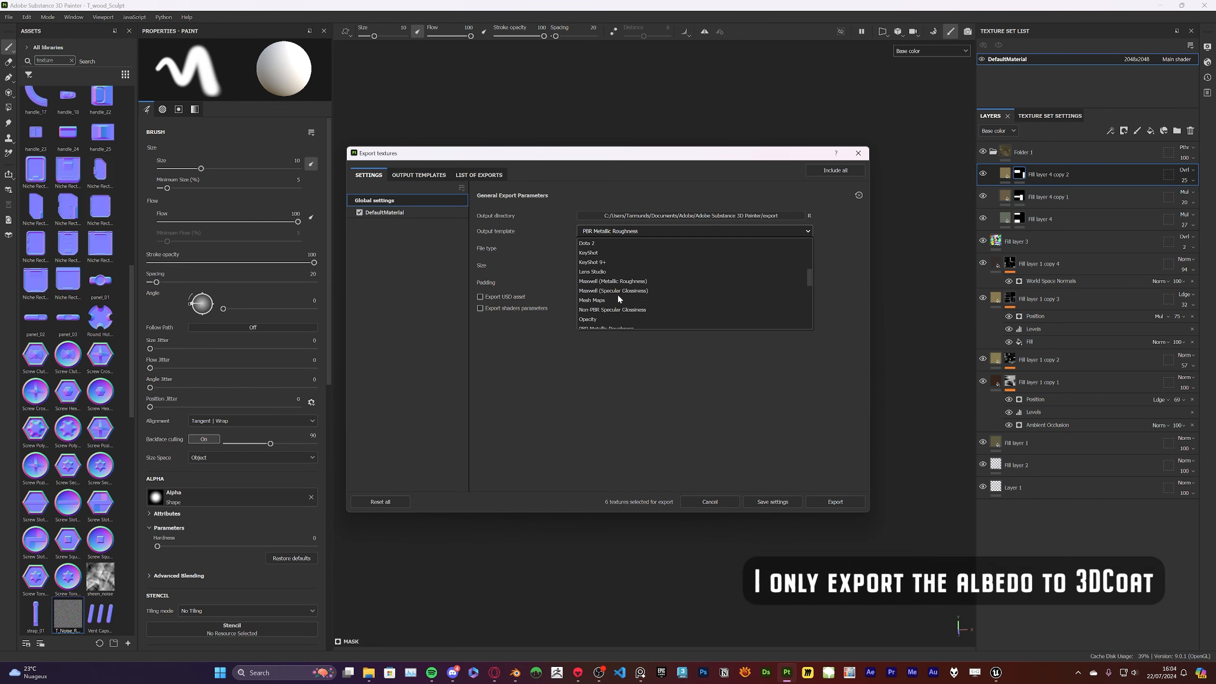
pyautogui.scroll(-3, 618, 297)
pyautogui.click(601, 319)
pyautogui.click(419, 175)
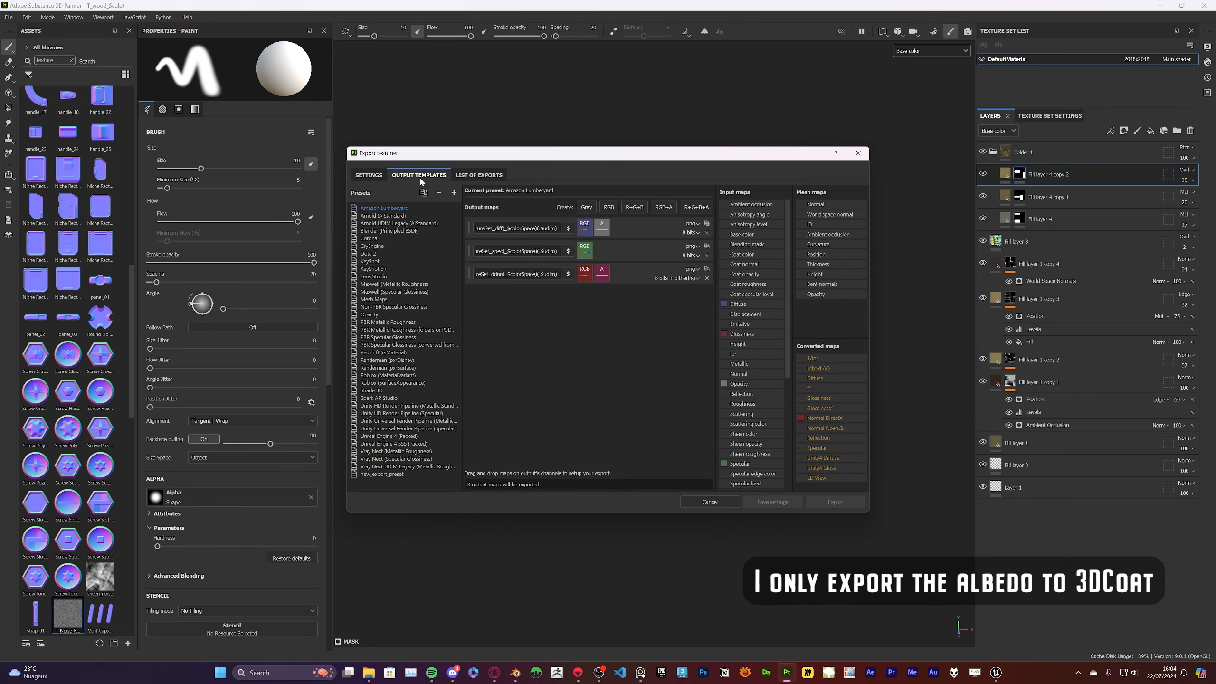
pyautogui.click(382, 474)
pyautogui.click(369, 176)
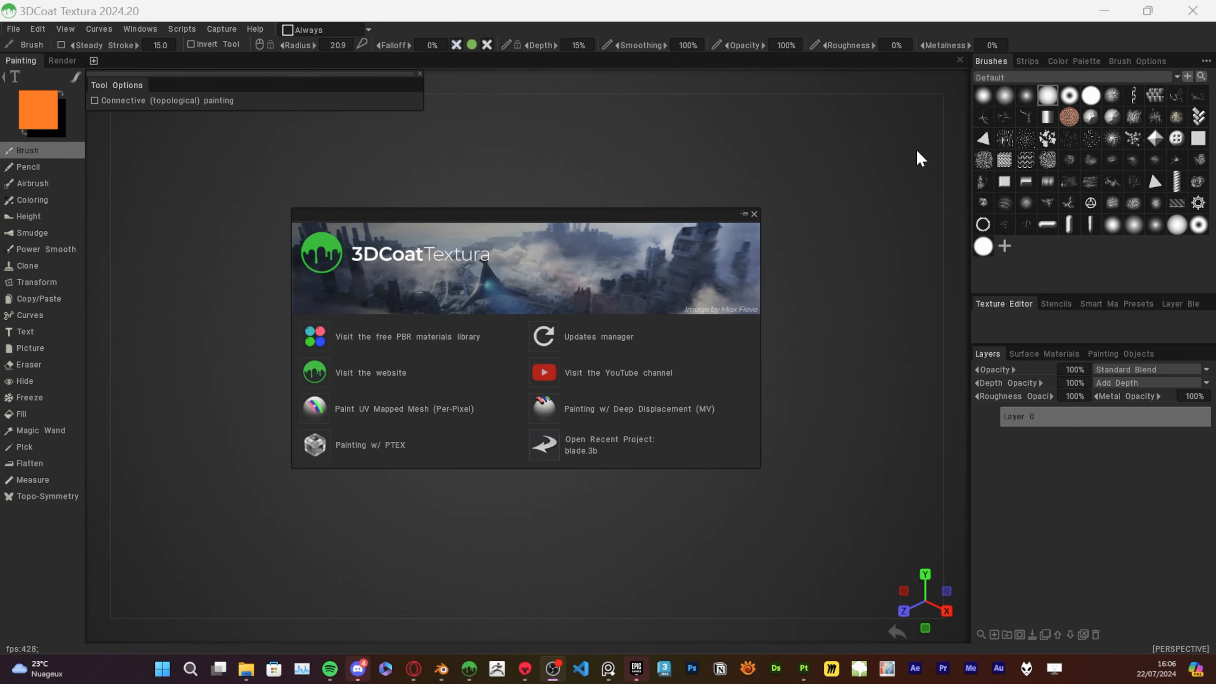
# Switch to 3DCoatTextura and import the wooden bark mesh for painting
pyautogui.click(13, 29)
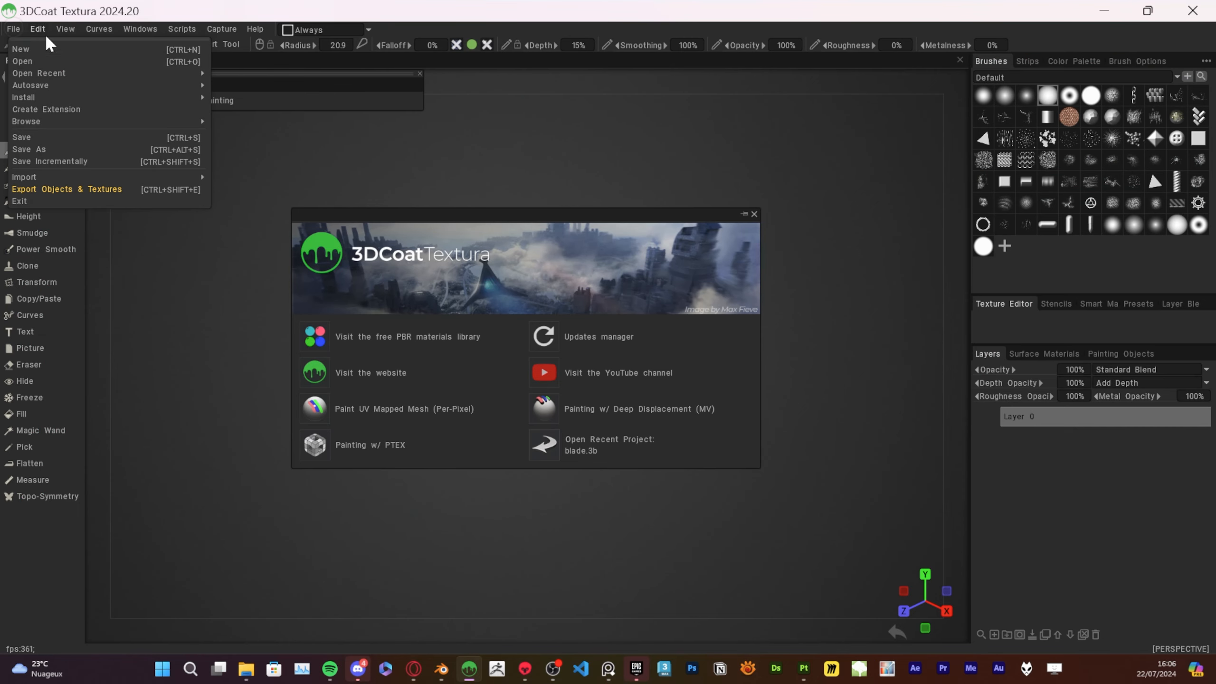
pyautogui.click(269, 180)
pyautogui.click(442, 496)
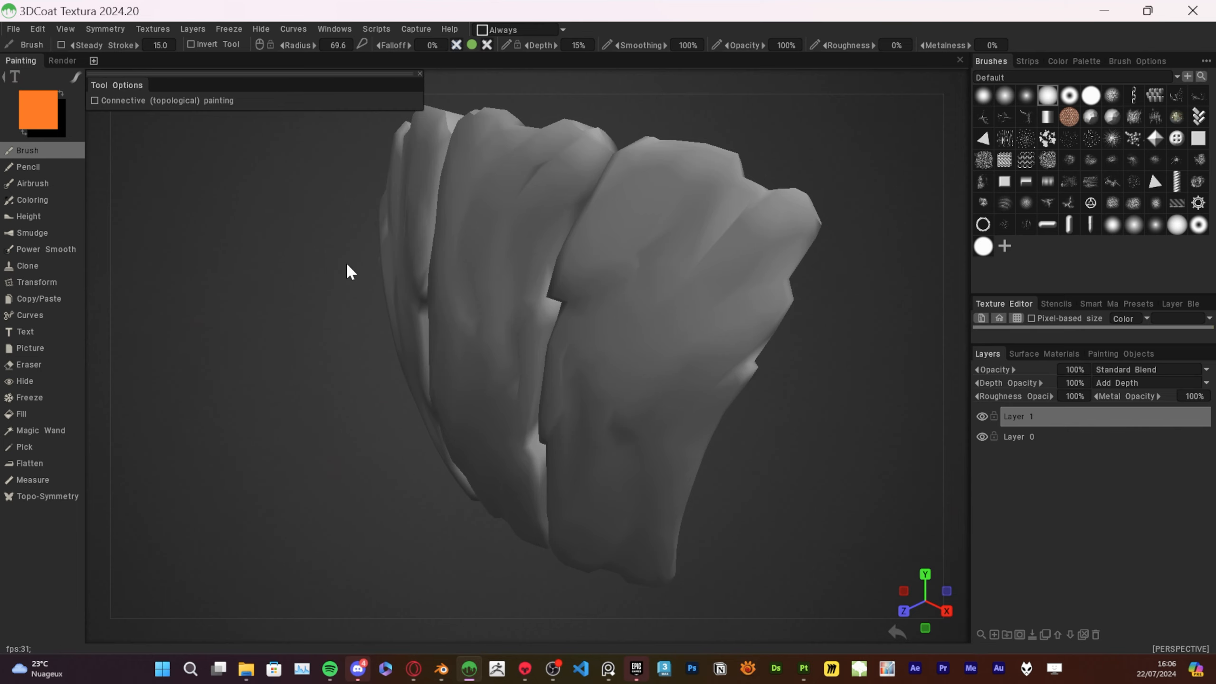
# Import T_wood_Sculpt_albedo.png as the color/albedo map of the bark mesh
pyautogui.click(159, 32)
pyautogui.moveTo(166, 62)
pyautogui.click(399, 65)
pyautogui.scroll(-3, 86, 294)
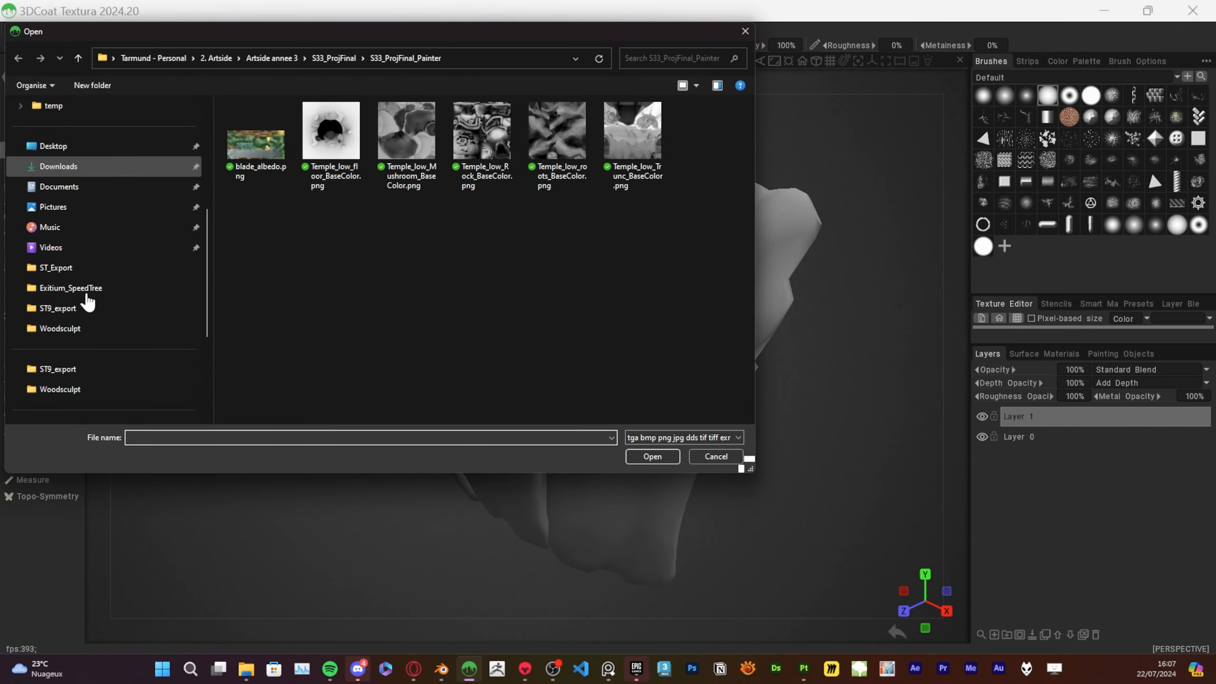
pyautogui.click(76, 277)
pyautogui.doubleClick(283, 145)
pyautogui.doubleClick(276, 133)
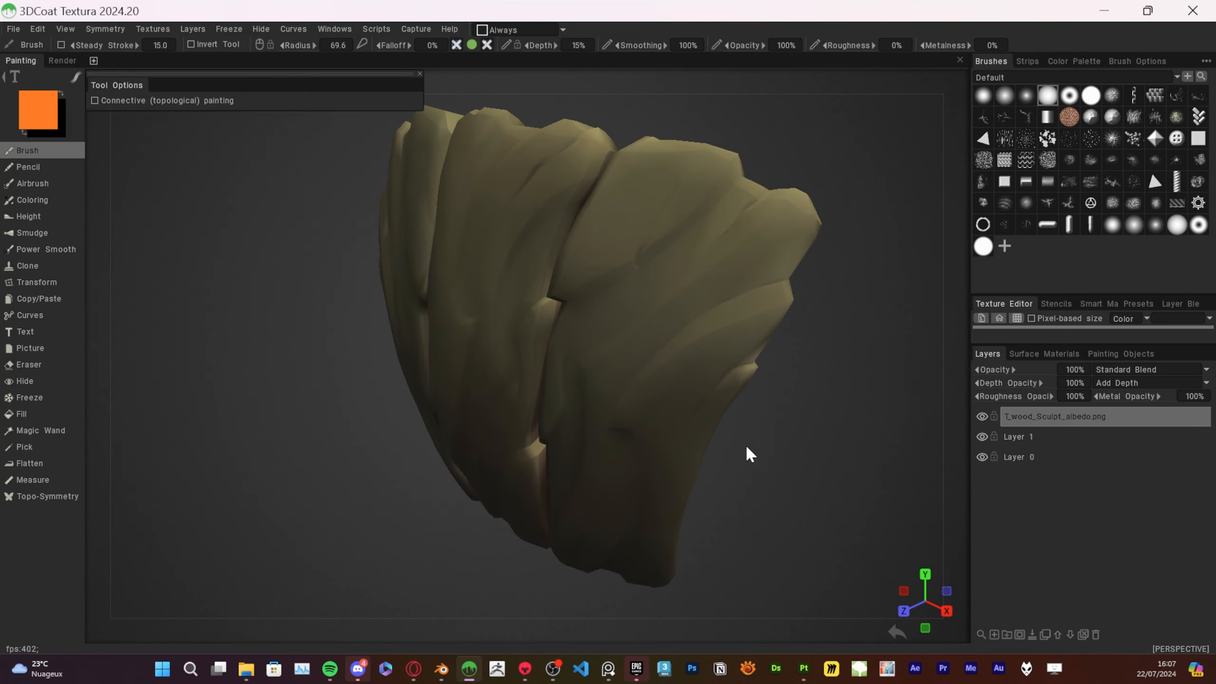
pyautogui.moveTo(747, 449)
pyautogui.keyDown('alt'); pyautogui.mouseDown()
pyautogui.moveTo(877, 383)
pyautogui.moveTo(877, 435)
pyautogui.moveTo(630, 385)
pyautogui.moveTo(835, 411)
pyautogui.moveTo(849, 427)
pyautogui.moveTo(789, 511)
pyautogui.moveTo(749, 454)
pyautogui.mouseUp(); pyautogui.keyUp('alt')
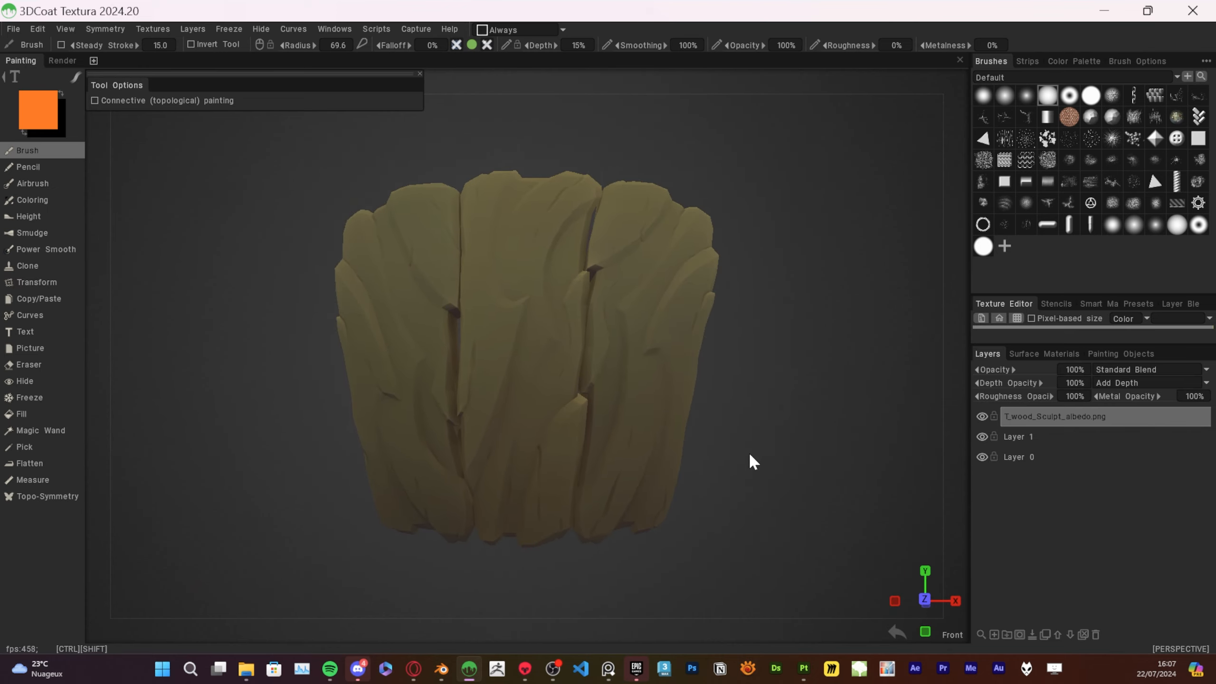
# Save the project as WoodSculpt_Tuto.3b in the Woodsculpt folder
pyautogui.hotkey('ctrl', 's')
pyautogui.click(710, 455)
pyautogui.hotkey('ctrl', 's')
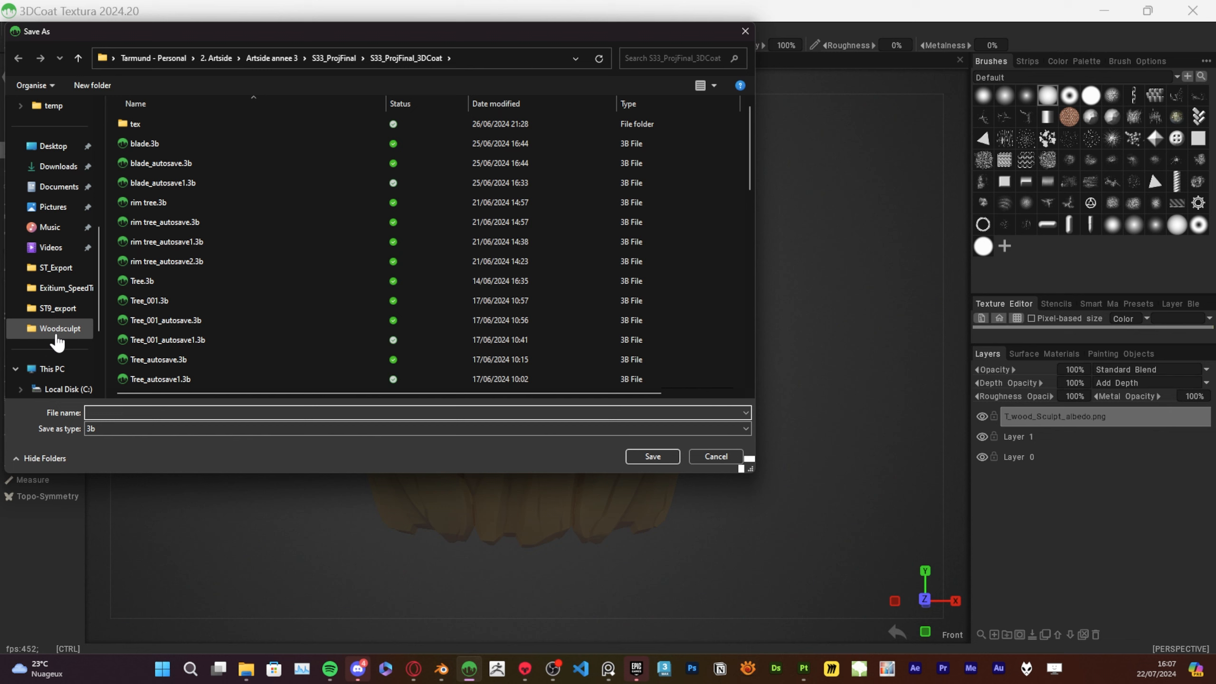
pyautogui.click(60, 328)
pyautogui.click(143, 412)
pyautogui.write('WoodSculpt_T')
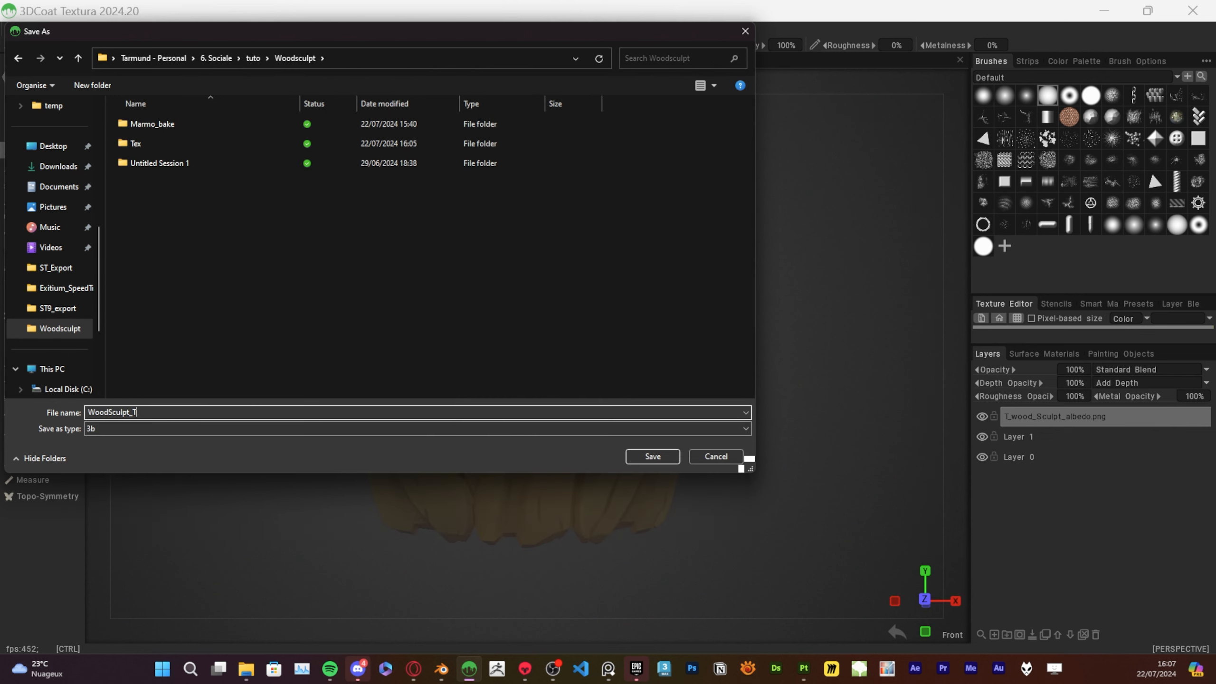
pyautogui.press('Return')
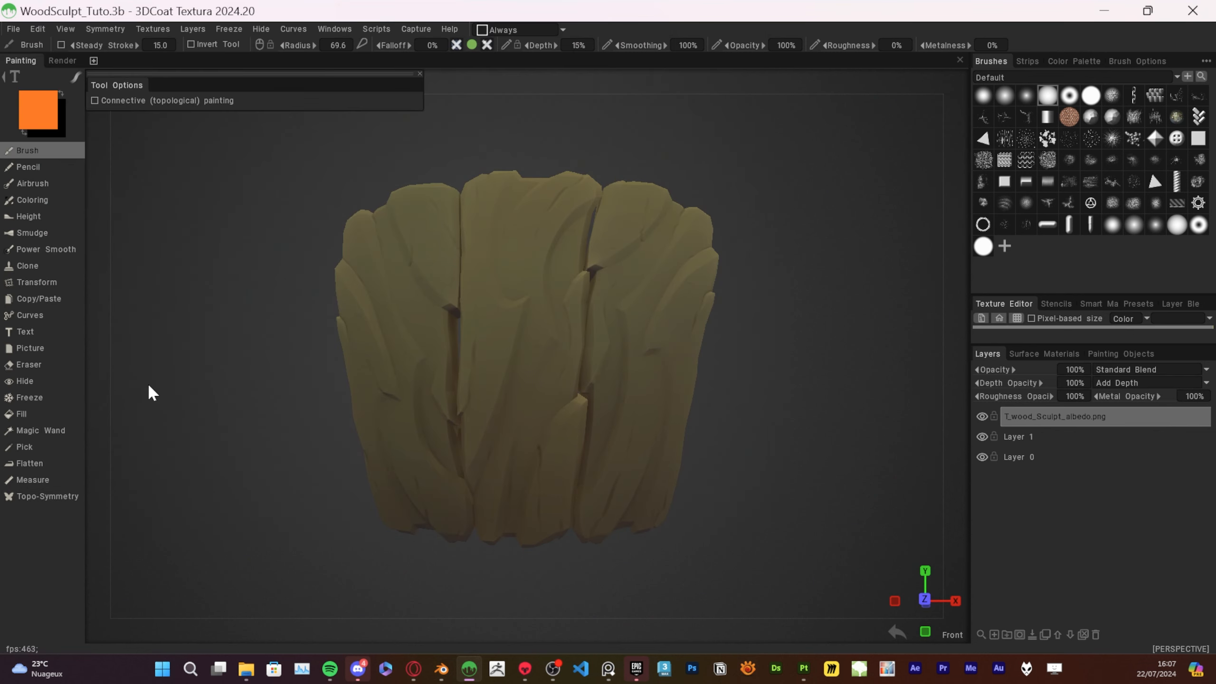
# Close the floating tool options and delete the empty Layer 1 below the albedo layer
pyautogui.moveTo(769, 336)
pyautogui.keyDown('alt'); pyautogui.mouseDown()
pyautogui.moveTo(654, 374)
pyautogui.moveTo(337, 310)
pyautogui.moveTo(752, 340)
pyautogui.mouseUp(); pyautogui.keyUp('alt')
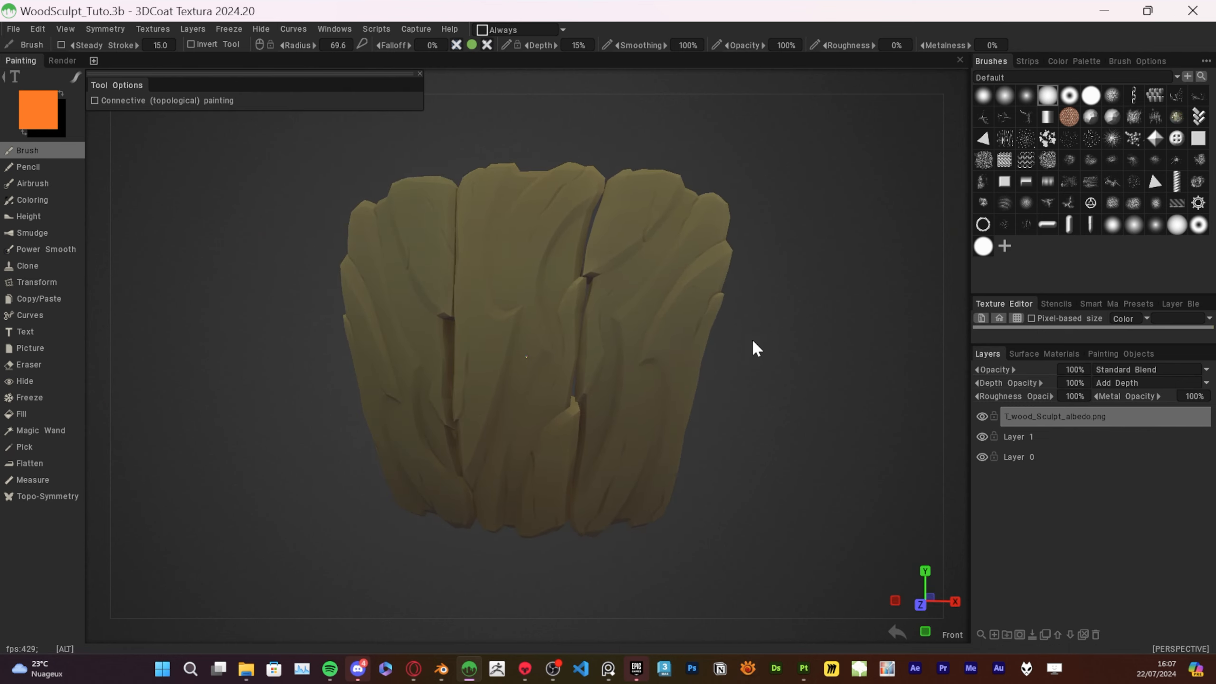
pyautogui.keyDown('alt'); pyautogui.moveTo(751, 339); pyautogui.dragTo(770, 347, button='right'); pyautogui.keyUp('alt')
pyautogui.keyDown('alt'); pyautogui.moveTo(770, 346); pyautogui.dragTo(752, 342); pyautogui.keyUp('alt')
pyautogui.keyDown('alt'); pyautogui.moveTo(752, 342); pyautogui.dragTo(741, 335, button='right'); pyautogui.keyUp('alt')
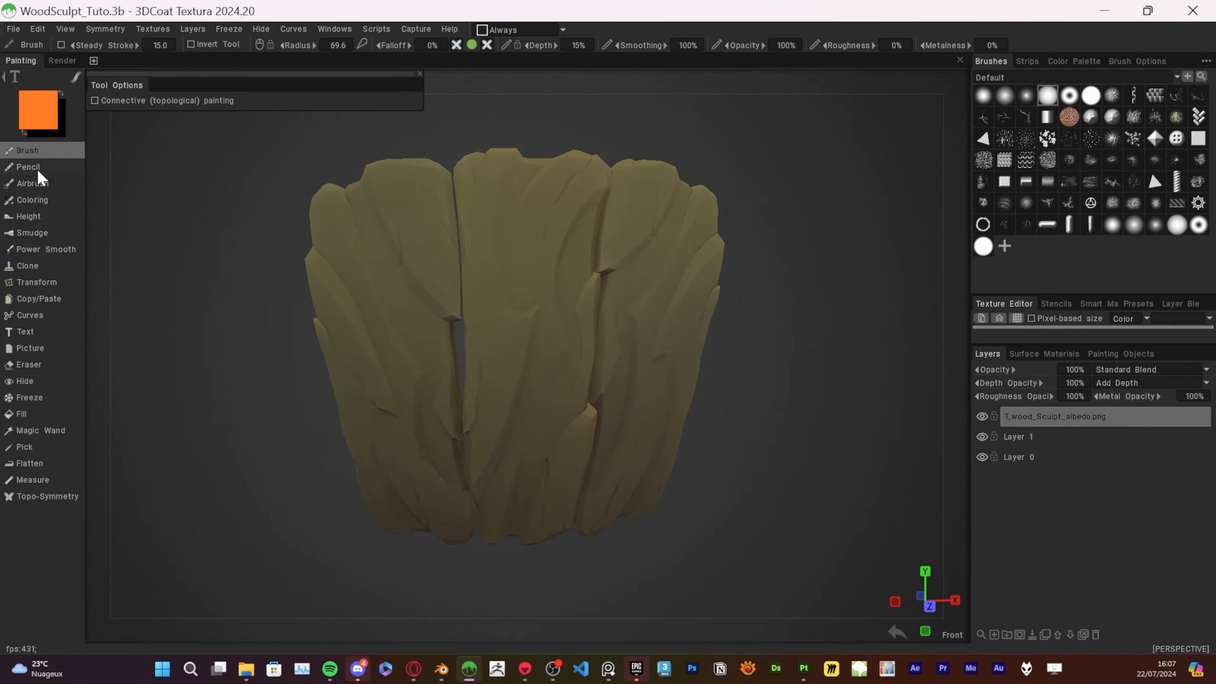
pyautogui.click(420, 73)
pyautogui.moveTo(871, 310); pyautogui.dragTo(938, 326)
pyautogui.click(1029, 437)
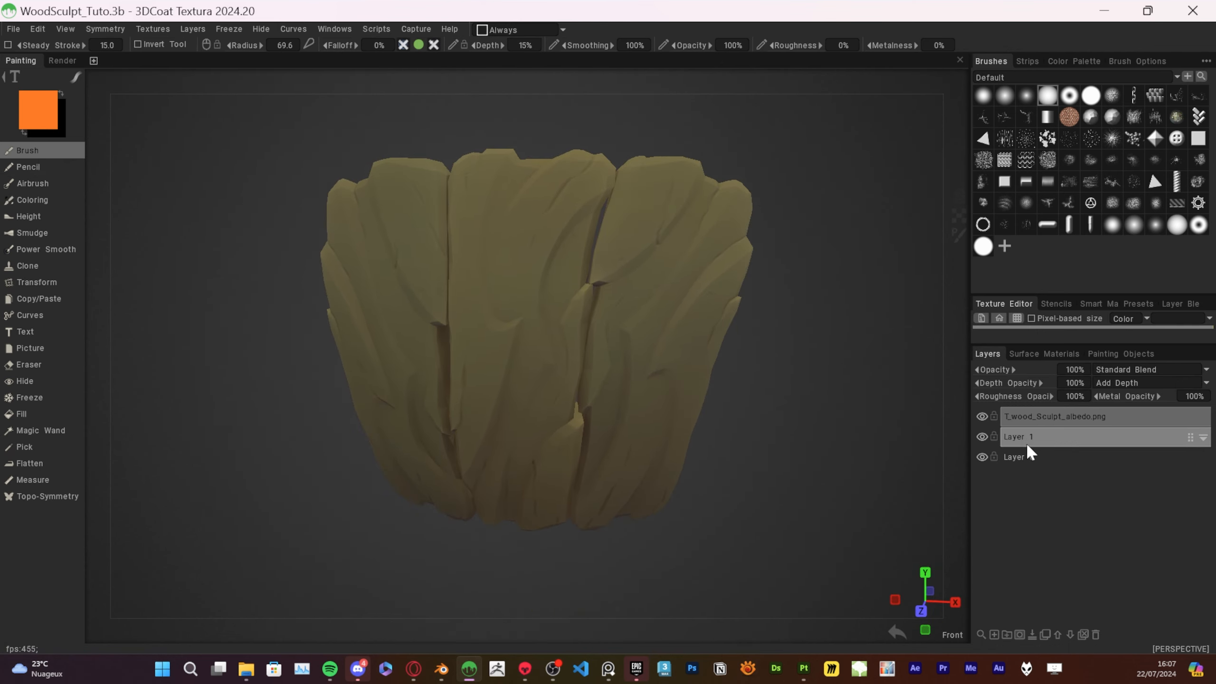
pyautogui.click(1096, 635)
# Import WoodSculpt_normal.tga from the Marmo_bake folder as the normal map
pyautogui.click(153, 29)
pyautogui.moveTo(158, 61)
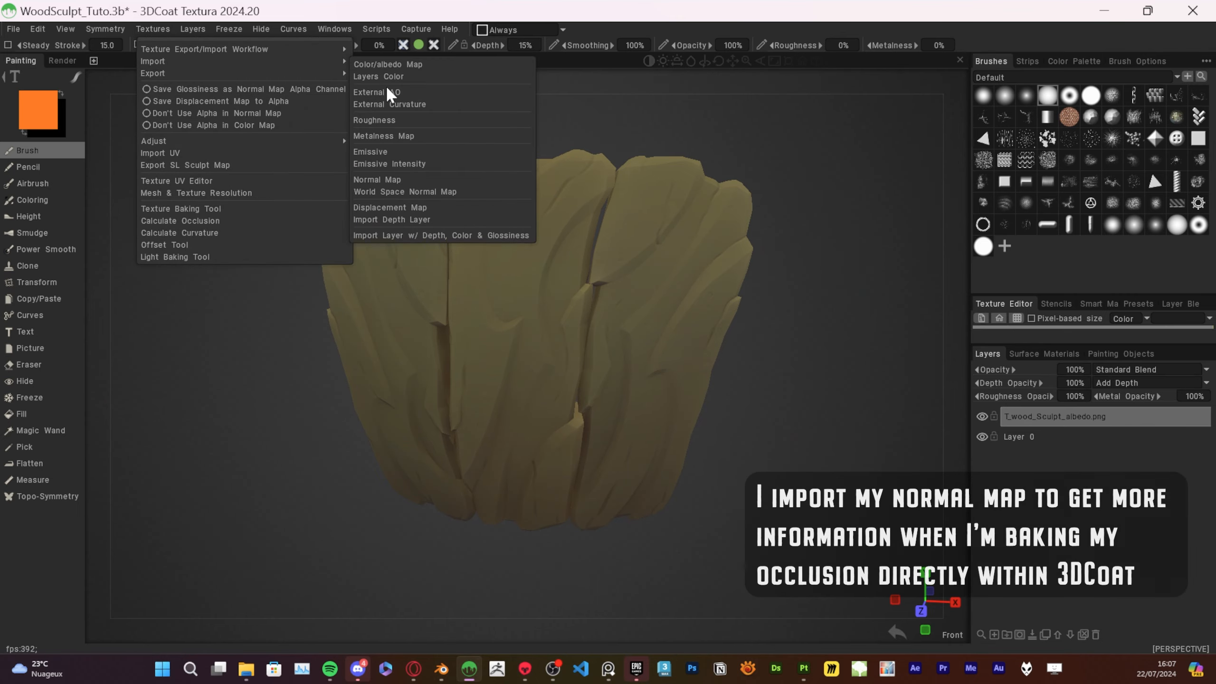
pyautogui.click(397, 179)
pyautogui.click(288, 58)
pyautogui.doubleClick(256, 129)
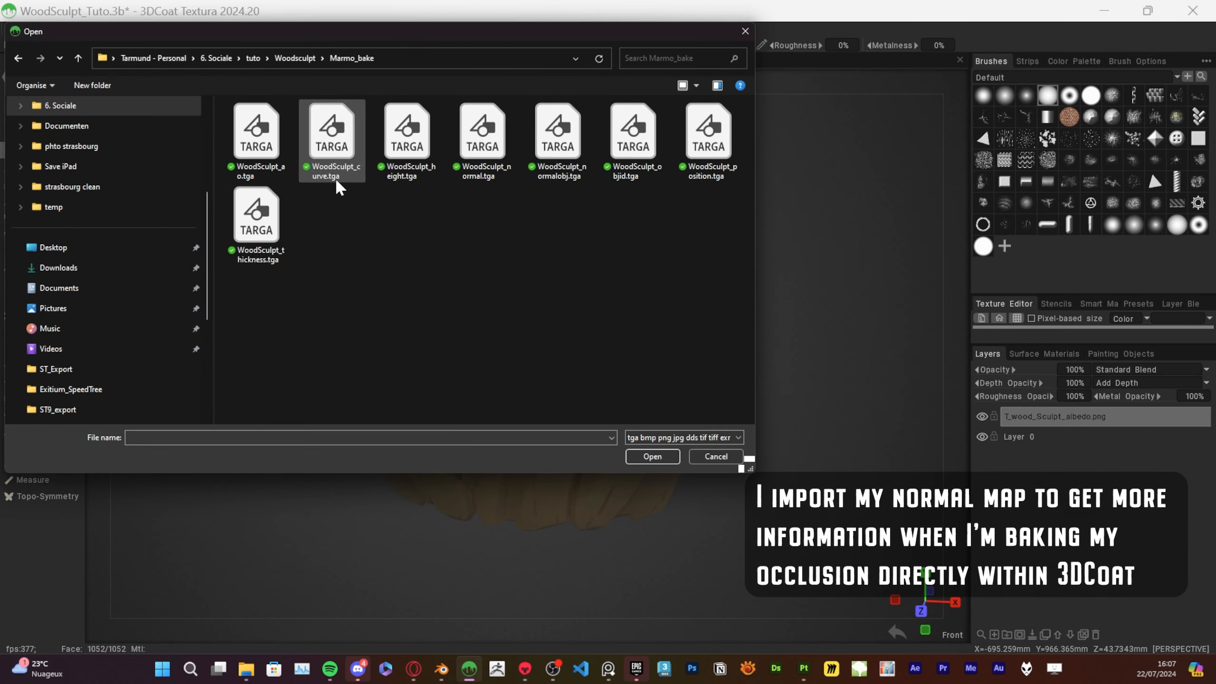
pyautogui.doubleClick(482, 131)
pyautogui.click(439, 425)
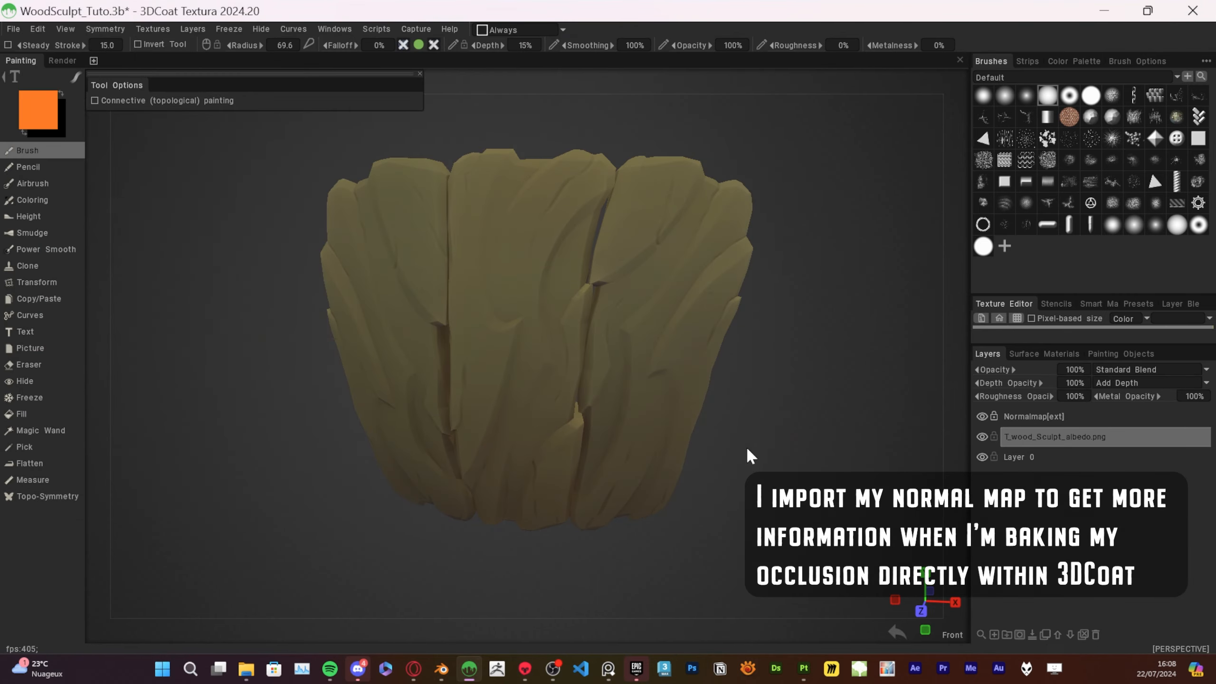
# Select the normal map layer and calculate the ambient occlusion of the bark mesh
pyautogui.moveTo(789, 403)
pyautogui.keyDown('alt'); pyautogui.mouseDown()
pyautogui.moveTo(779, 435)
pyautogui.moveTo(786, 398)
pyautogui.moveTo(772, 425)
pyautogui.moveTo(785, 412)
pyautogui.mouseUp(); pyautogui.keyUp('alt')
pyautogui.click(1034, 416)
pyautogui.click(153, 29)
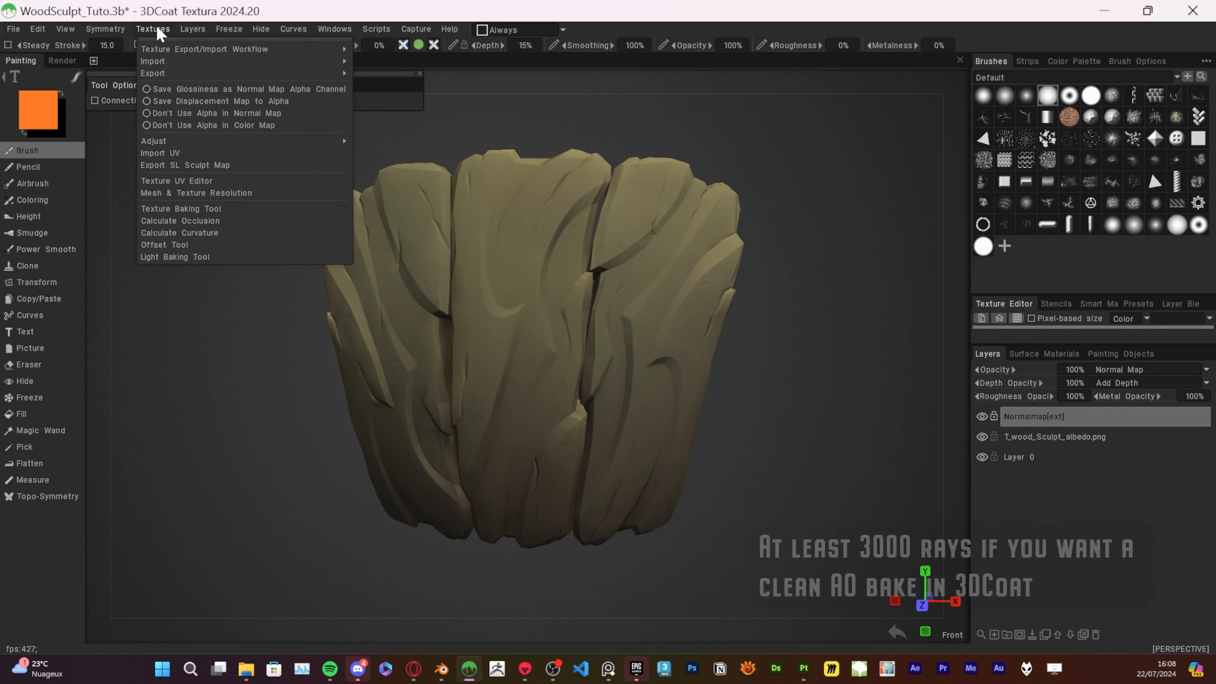
pyautogui.click(215, 220)
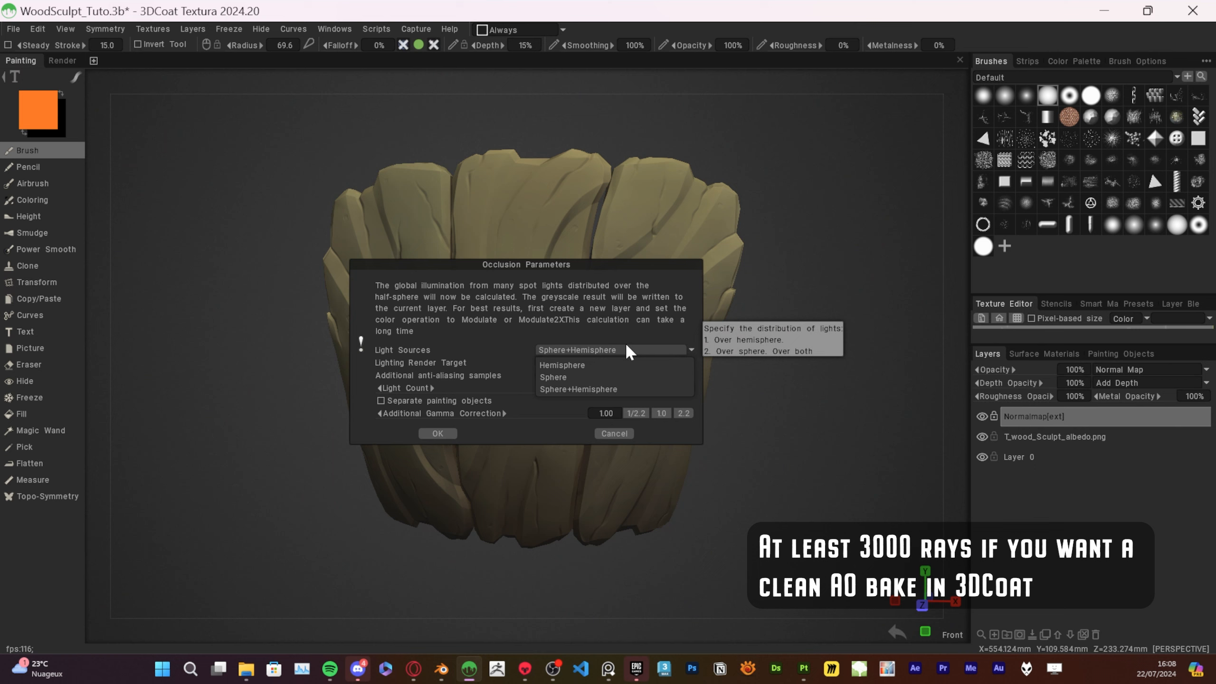
pyautogui.click(436, 433)
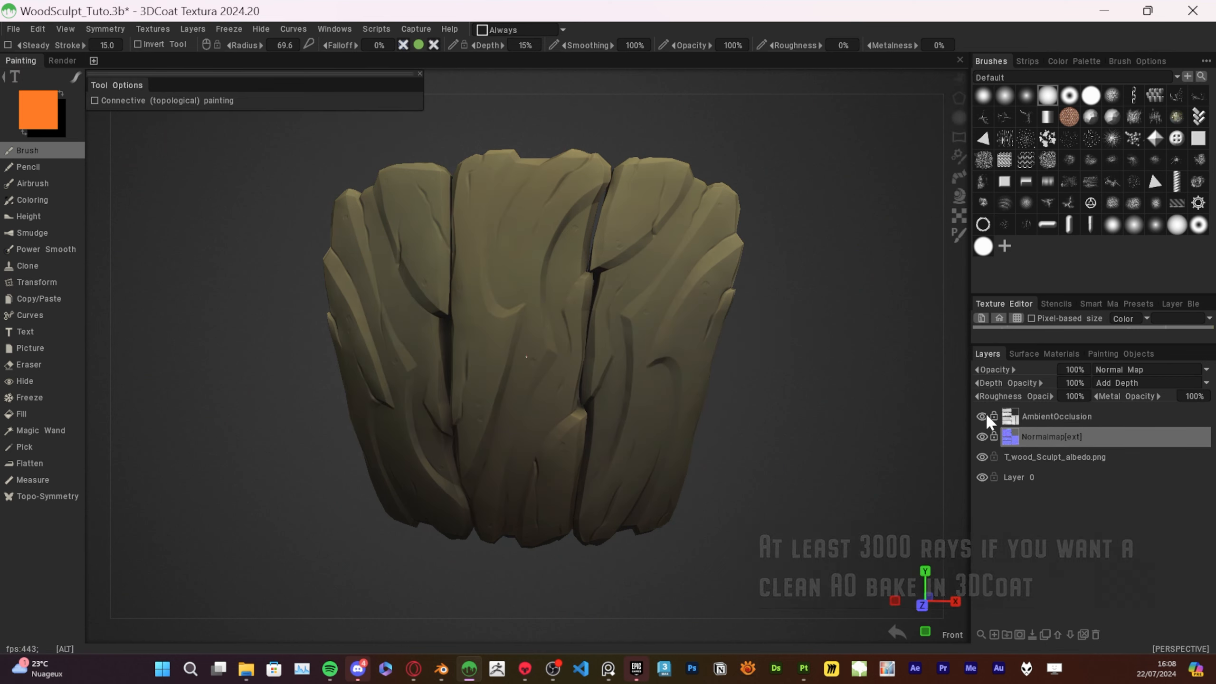
# Hide the normal map layer and compare the bark with the AmbientOcclusion layer hidden and shown
pyautogui.click(982, 435)
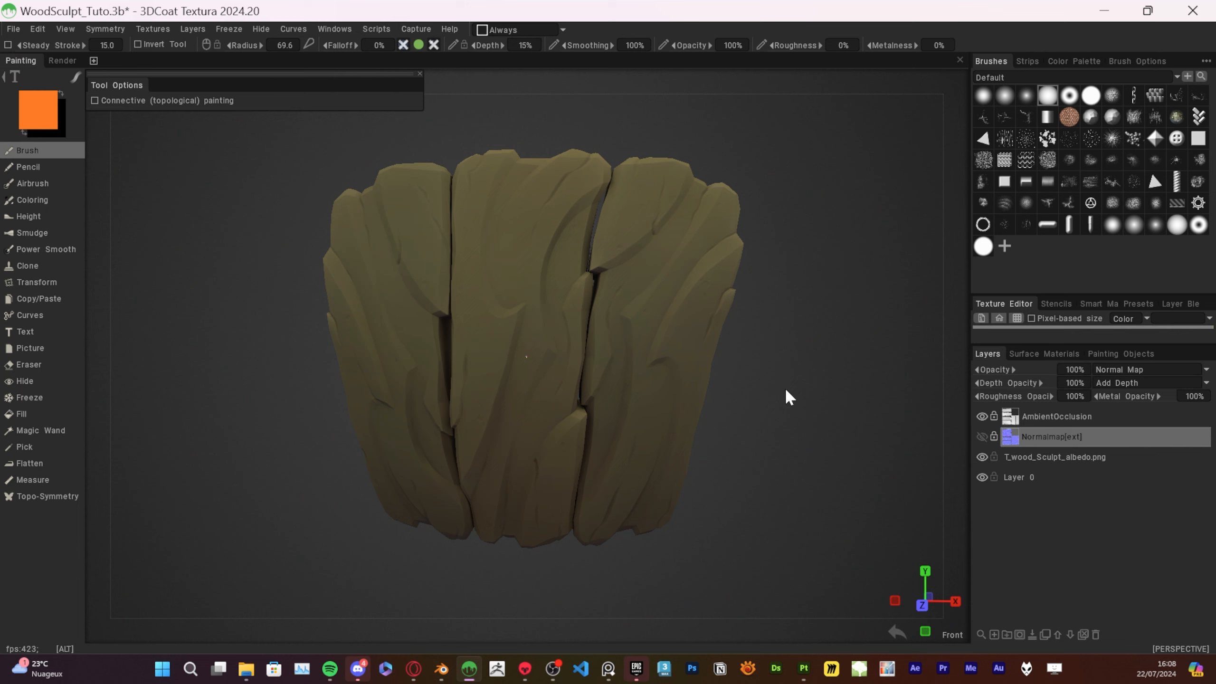
pyautogui.click(981, 415)
pyautogui.click(981, 415)
pyautogui.moveTo(808, 354)
pyautogui.mouseDown()
pyautogui.moveTo(799, 518)
pyautogui.moveTo(861, 338)
pyautogui.moveTo(809, 349)
pyautogui.mouseUp()
pyautogui.click(984, 416)
pyautogui.click(984, 416)
pyautogui.click(1048, 416)
pyautogui.moveTo(809, 434); pyautogui.dragTo(816, 435)
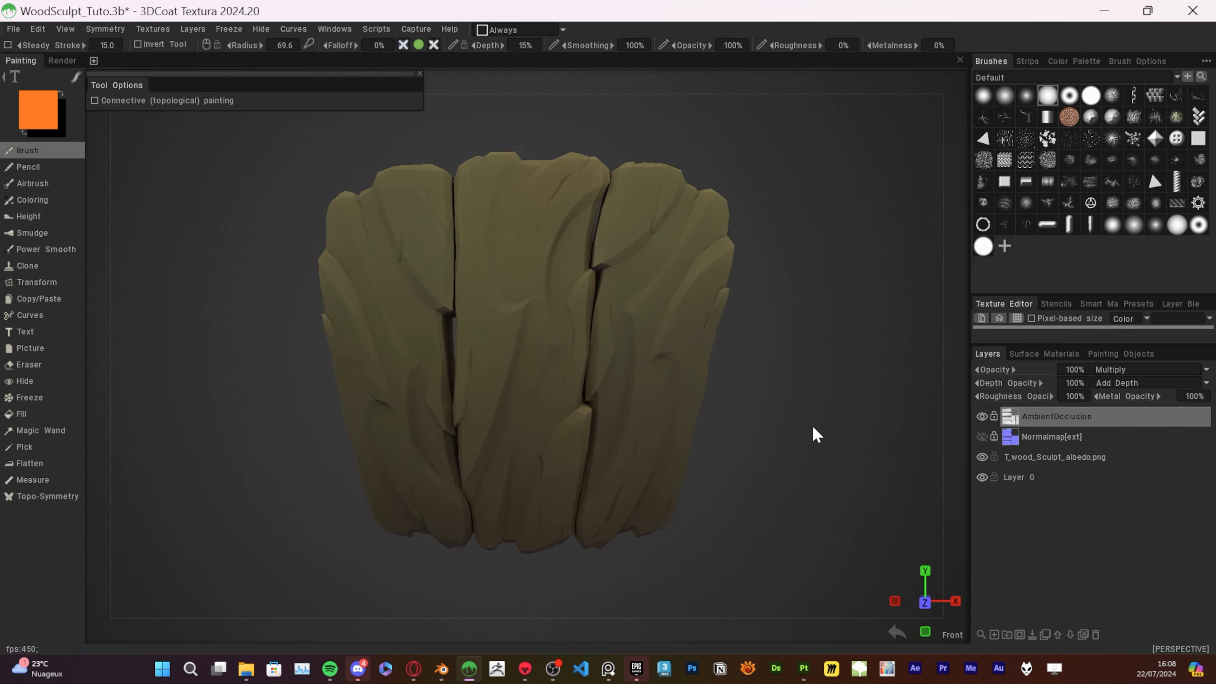
# Send the texture layers to Photoshop and set the AmbientOcclusion layer's blending mode to Normal
pyautogui.hotkey('ctrl', 'shift', 'p')
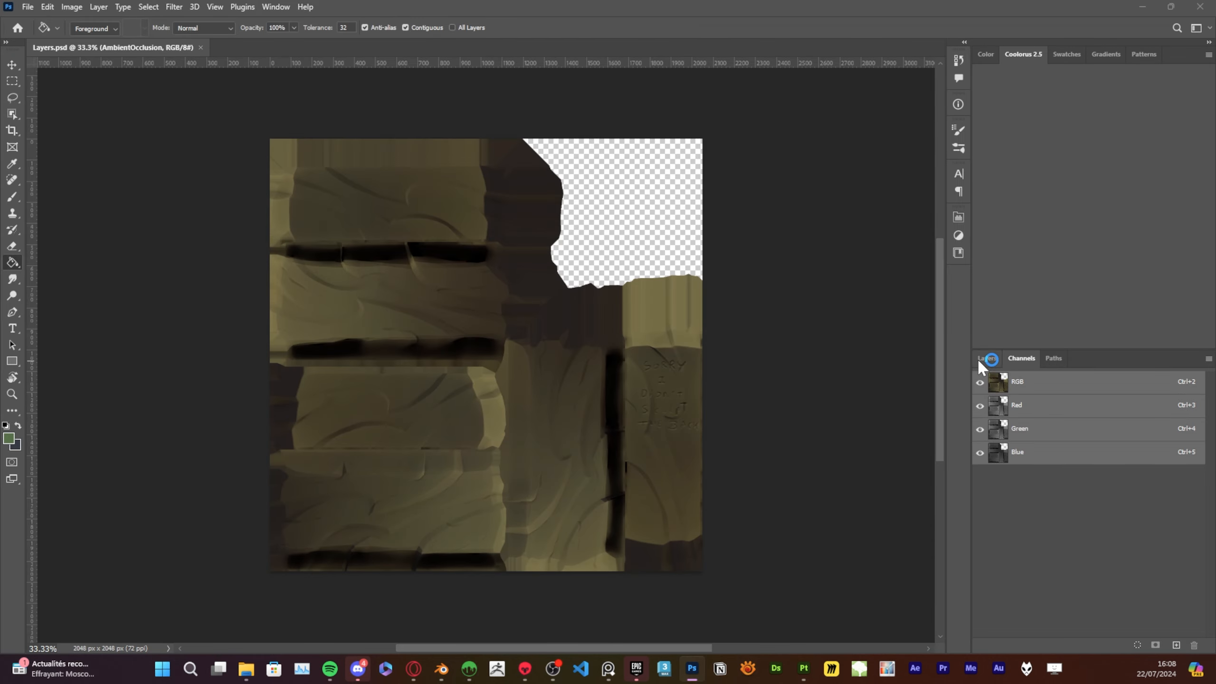
pyautogui.click(983, 359)
pyautogui.click(1038, 400)
pyautogui.click(994, 307)
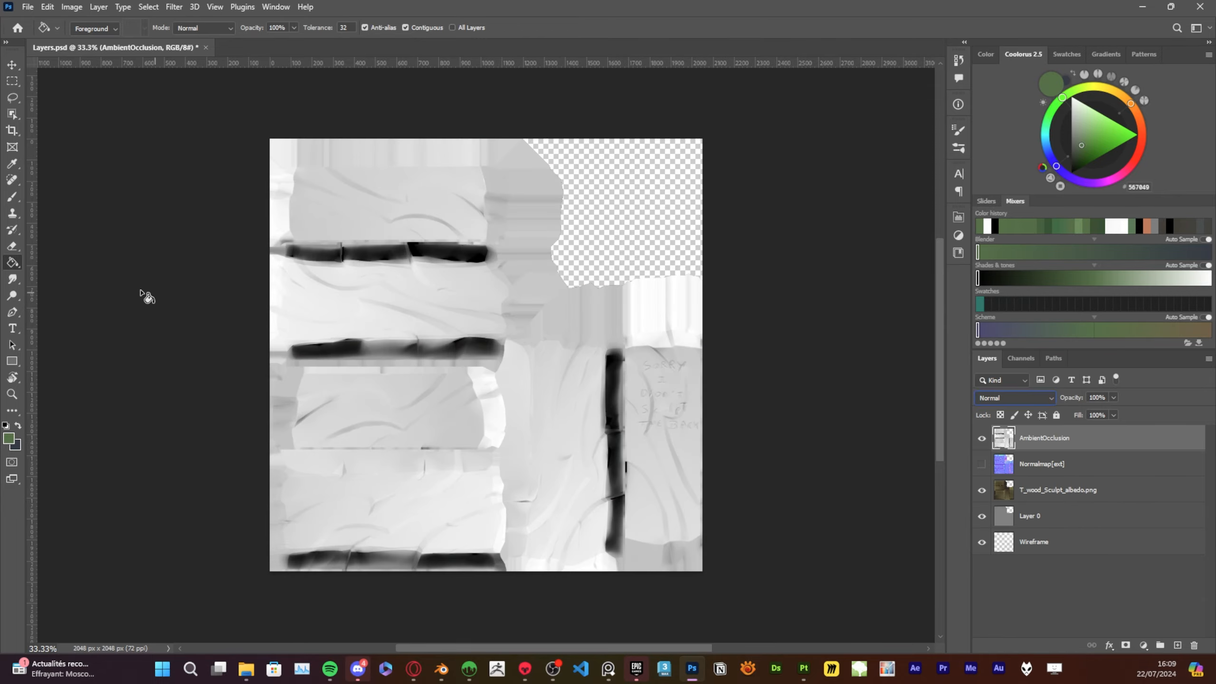
# Load the AmbientOcclusion layer's Red channel as a selection and hide the layer with all RGB channels displayed
pyautogui.keyDown('alt'); pyautogui.scroll(11, 383, 381); pyautogui.keyUp('alt')
pyautogui.keyDown('alt'); pyautogui.scroll(-9, 362, 398); pyautogui.keyUp('alt')
pyautogui.click(1020, 359)
pyautogui.click(1019, 407)
pyautogui.click(1019, 445)
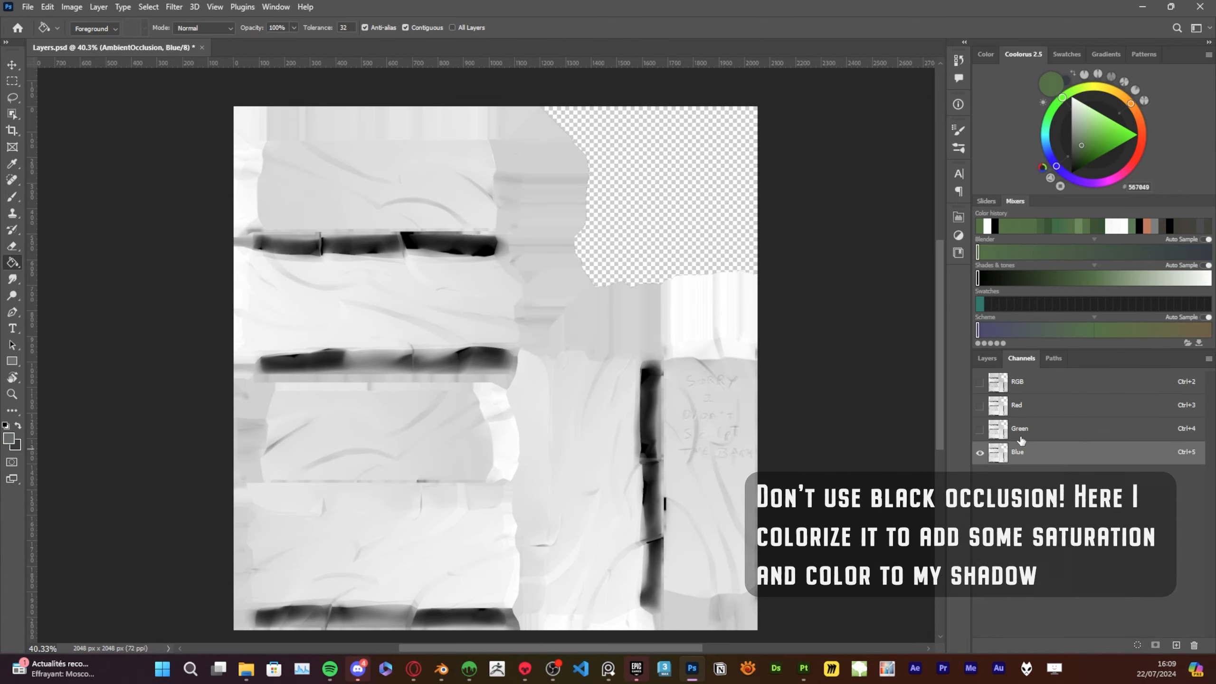
pyautogui.click(1016, 408)
pyautogui.keyDown('ctrl'); pyautogui.click(996, 409); pyautogui.keyUp('ctrl')
pyautogui.click(986, 360)
pyautogui.click(982, 439)
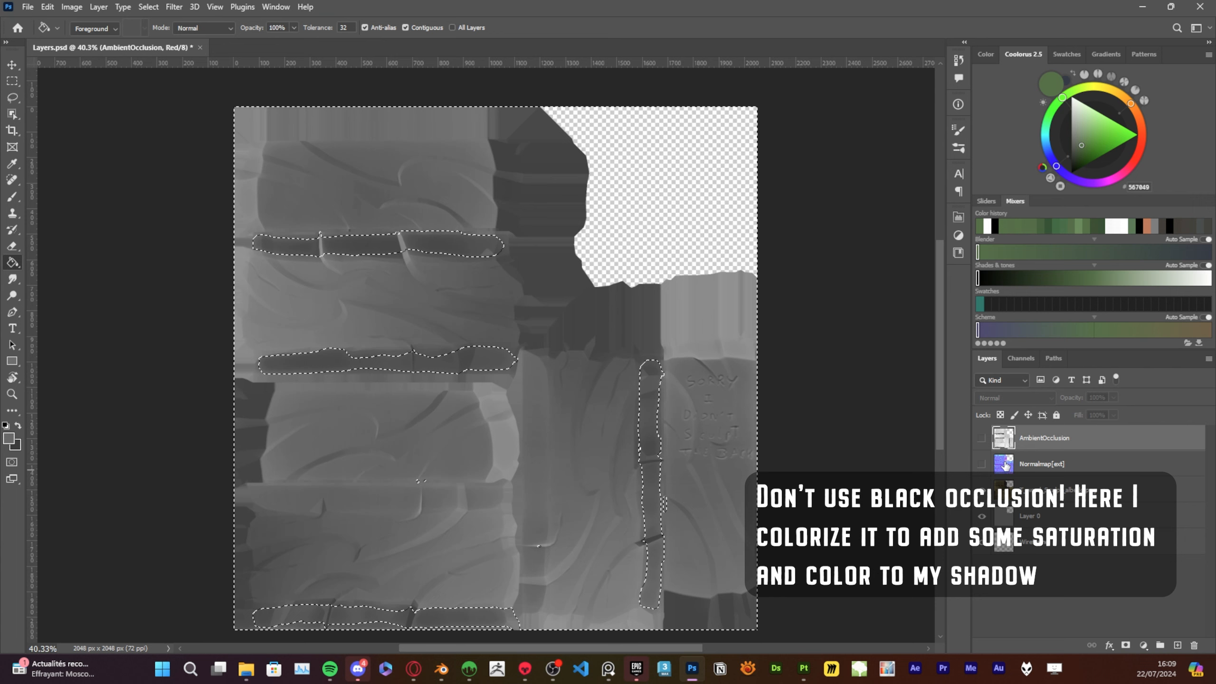
pyautogui.click(1021, 359)
pyautogui.click(979, 383)
# Add a Solid Color fill layer in muted red 70494d, masked by the occlusion selection
pyautogui.click(985, 361)
pyautogui.click(1143, 645)
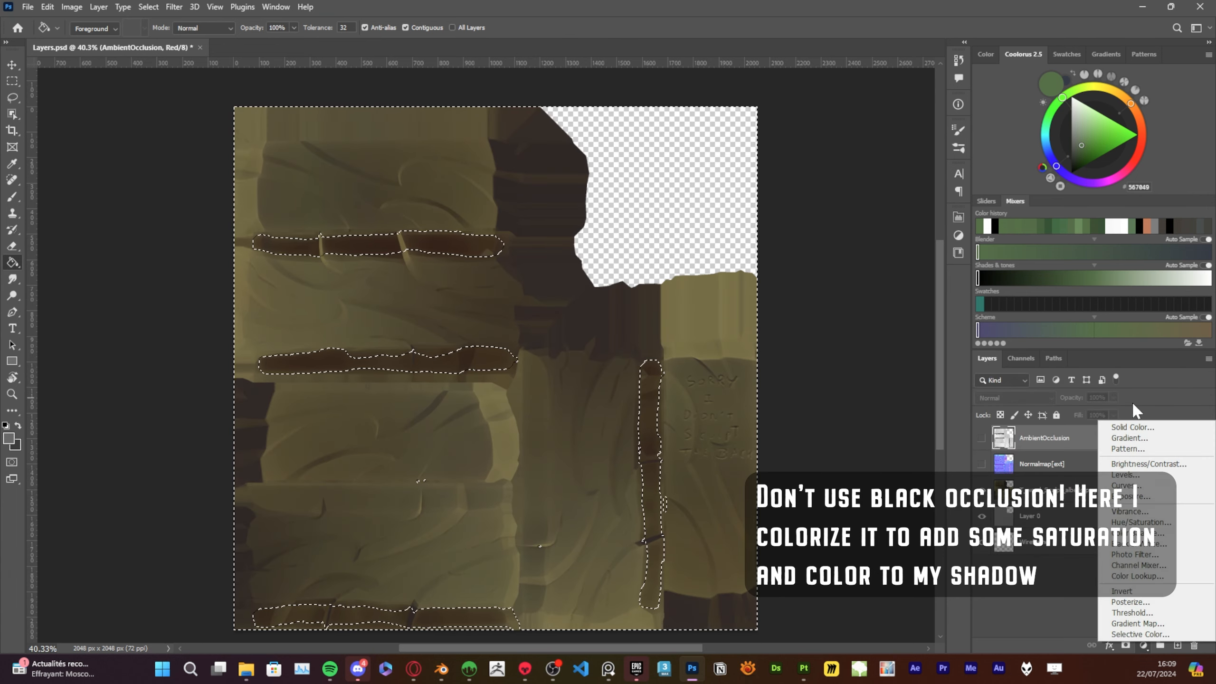
pyautogui.click(1133, 163)
pyautogui.click(1141, 636)
pyautogui.click(1143, 644)
pyautogui.click(1120, 430)
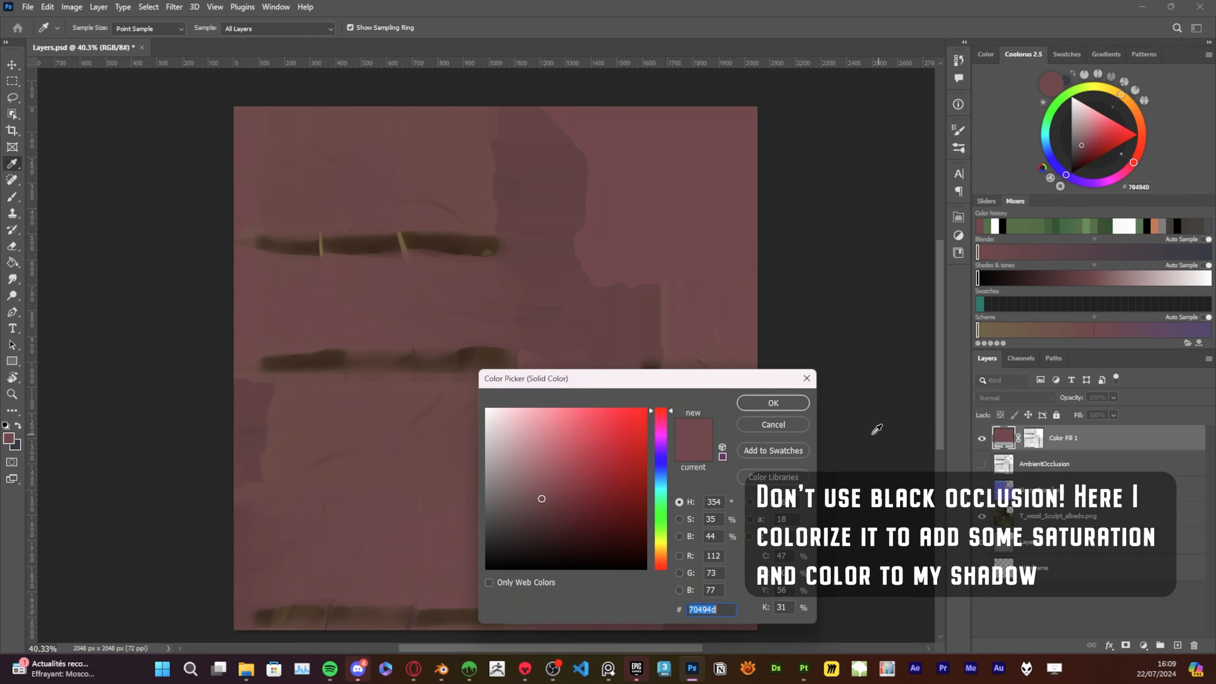
pyautogui.click(783, 408)
# Check the fill layer hidden and shown, and invert its mask so the color covers the occluded areas
pyautogui.click(1030, 437)
pyautogui.keyDown('alt'); pyautogui.scroll(5, 452, 481); pyautogui.keyUp('alt')
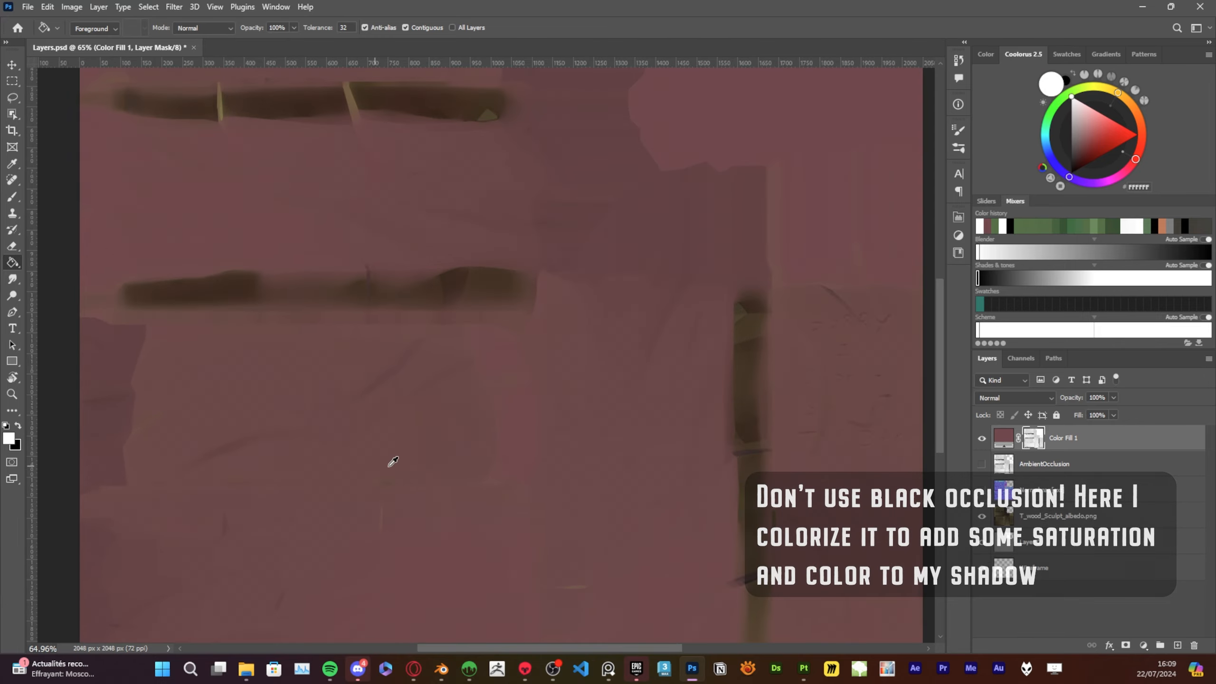
pyautogui.keyDown('alt'); pyautogui.scroll(-5, 395, 461); pyautogui.keyUp('alt')
pyautogui.click(981, 438)
pyautogui.click(981, 438)
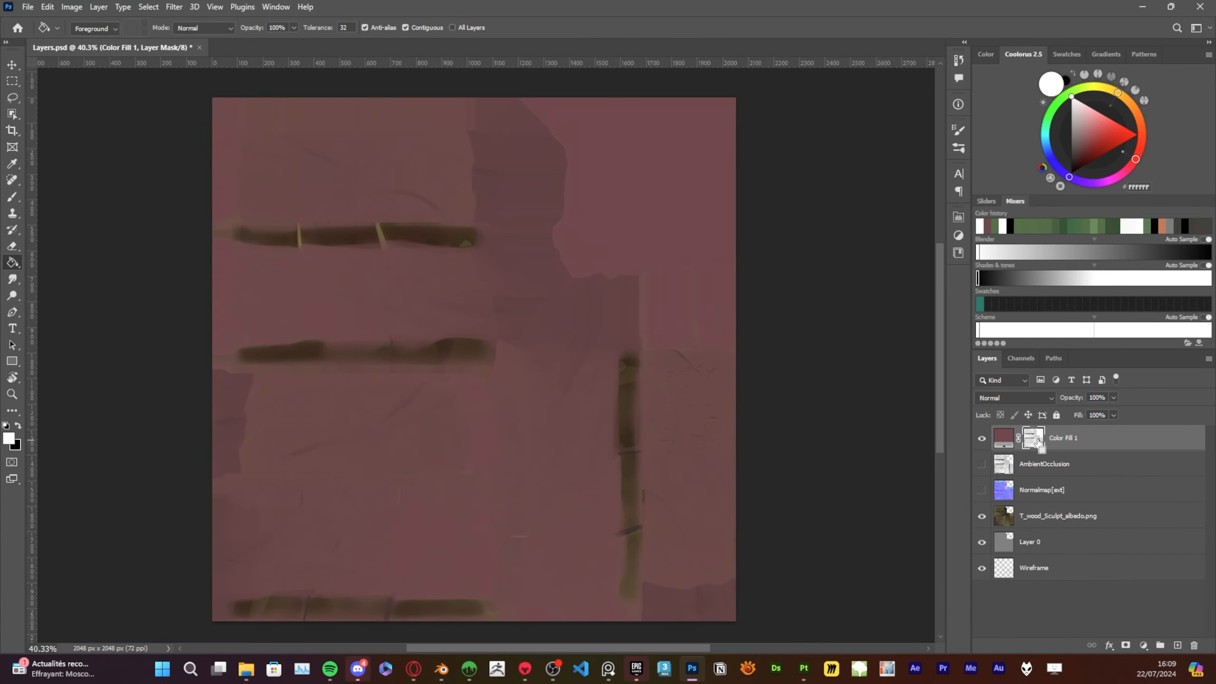
pyautogui.hotkey('ctrl', 'i')
pyautogui.keyDown('alt'); pyautogui.scroll(3, 436, 456); pyautogui.keyUp('alt')
# Set the Color Fill 1 layer to Multiply and compare the texture with it hidden and shown
pyautogui.click(1062, 434)
pyautogui.click(1016, 398)
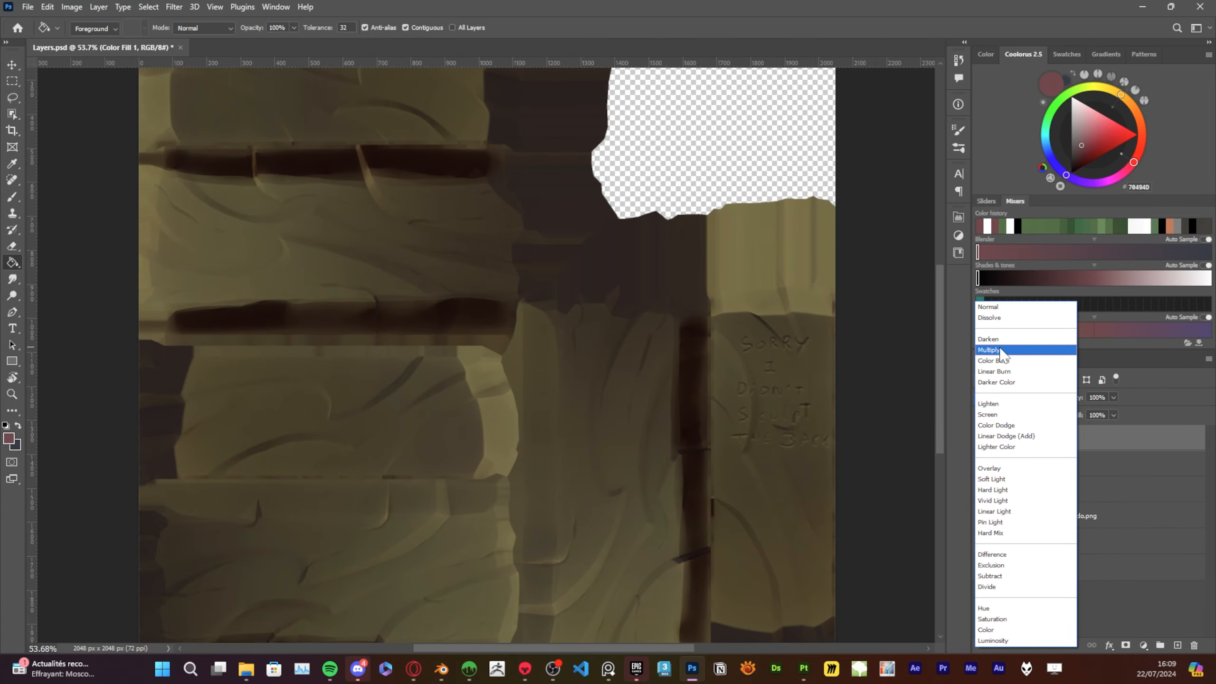
pyautogui.click(999, 349)
pyautogui.click(981, 438)
pyautogui.click(981, 438)
# Show the AmbientOcclusion layer with Color Fill 1 hidden, and set its blending mode to Multiply
pyautogui.click(981, 463)
pyautogui.click(981, 439)
pyautogui.click(1039, 458)
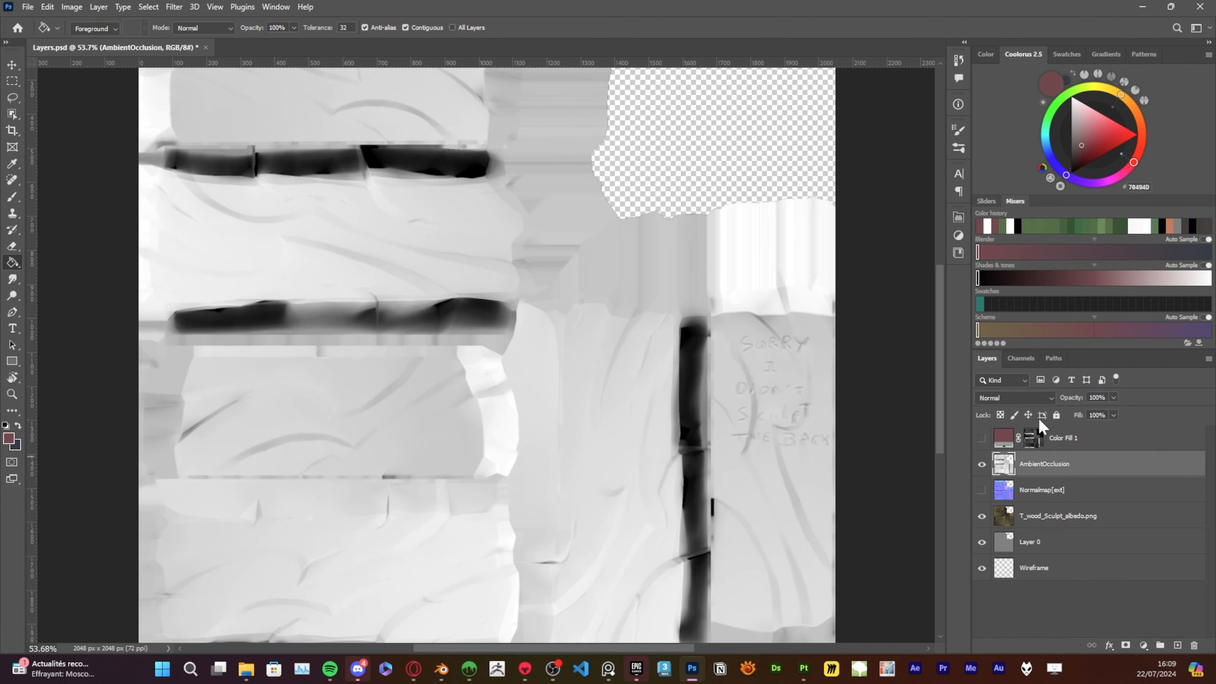
pyautogui.click(1015, 398)
pyautogui.click(999, 347)
# Compare the black AmbientOcclusion shading with the reddish Color Fill 1 shading by switching the visibility of both layers
pyautogui.click(982, 463)
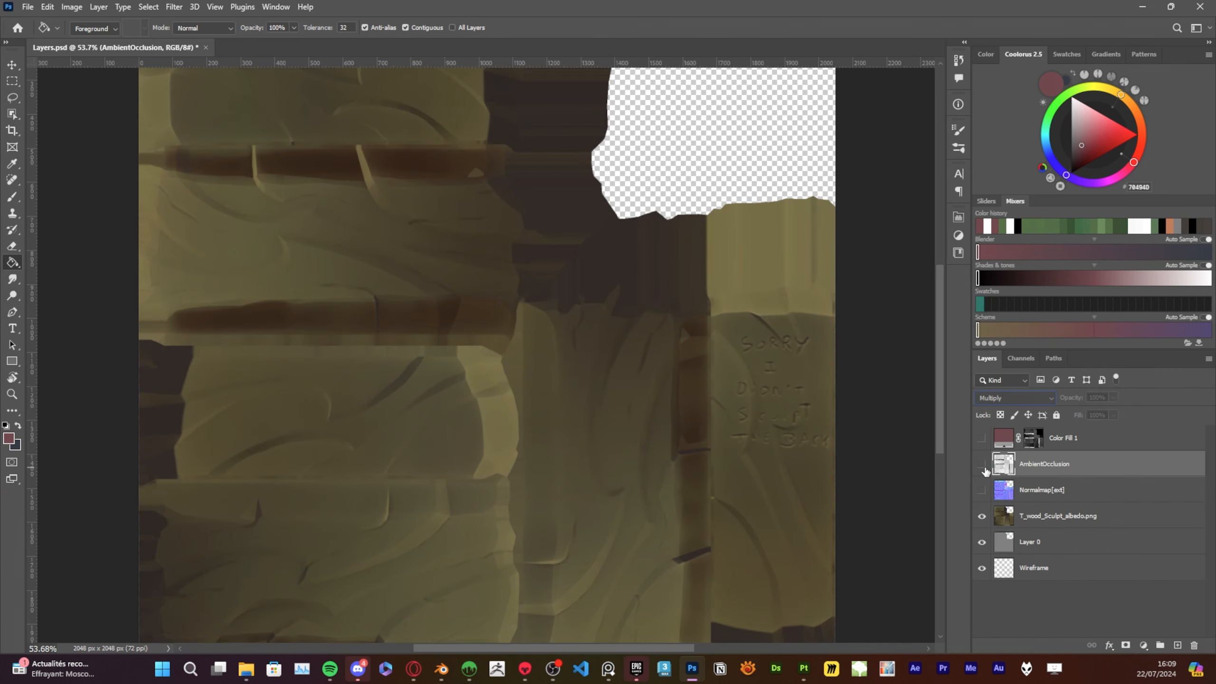
pyautogui.click(981, 464)
pyautogui.click(981, 463)
pyautogui.click(981, 437)
pyautogui.click(981, 438)
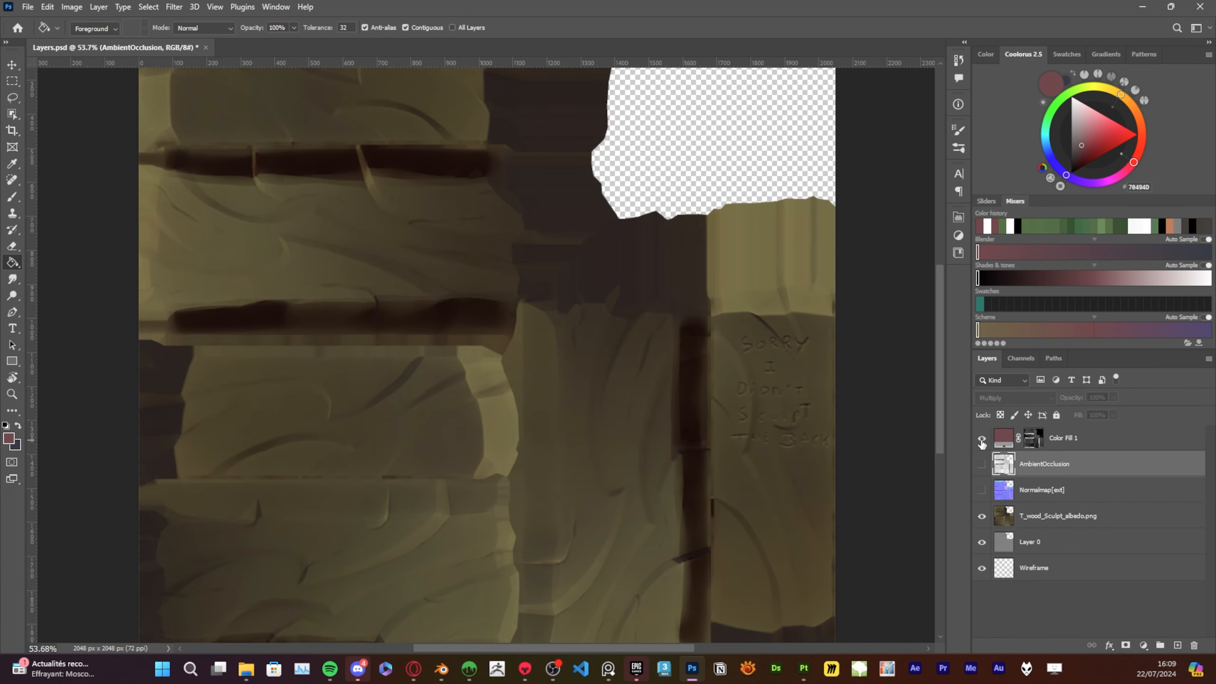
# Select the Color Fill 1 layer and set its opacity to 35%
pyautogui.click(1110, 442)
pyautogui.moveTo(1077, 420); pyautogui.dragTo(1079, 420)
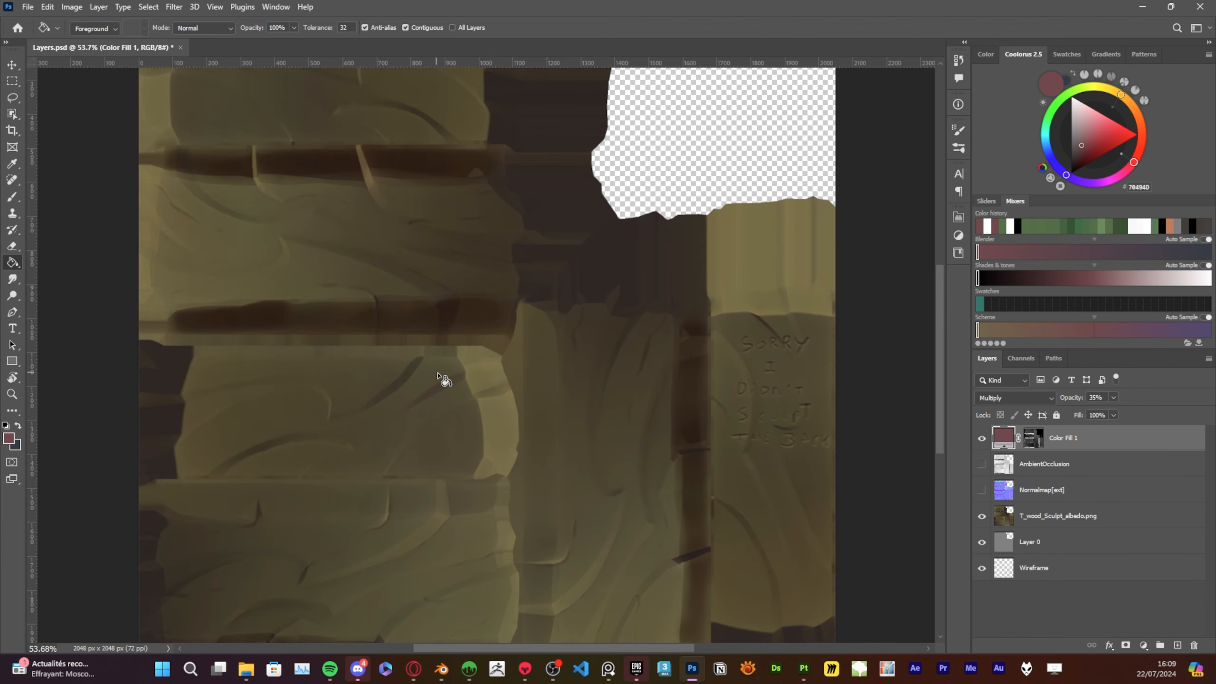
pyautogui.keyDown('alt'); pyautogui.scroll(-2, 437, 376); pyautogui.keyUp('alt')
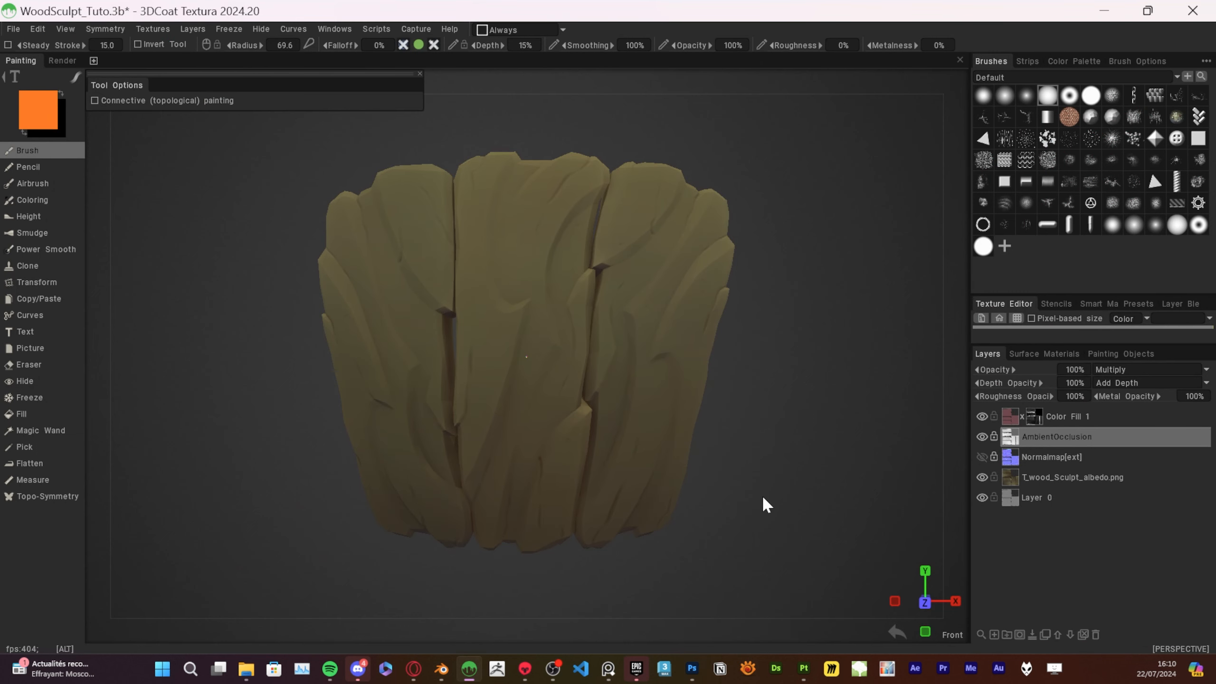
# Switch to 3DCoat, hide the AmbientOcclusion layer, and lower the Color Fill 1 layer's opacity to 55%
pyautogui.click(979, 435)
pyautogui.click(979, 434)
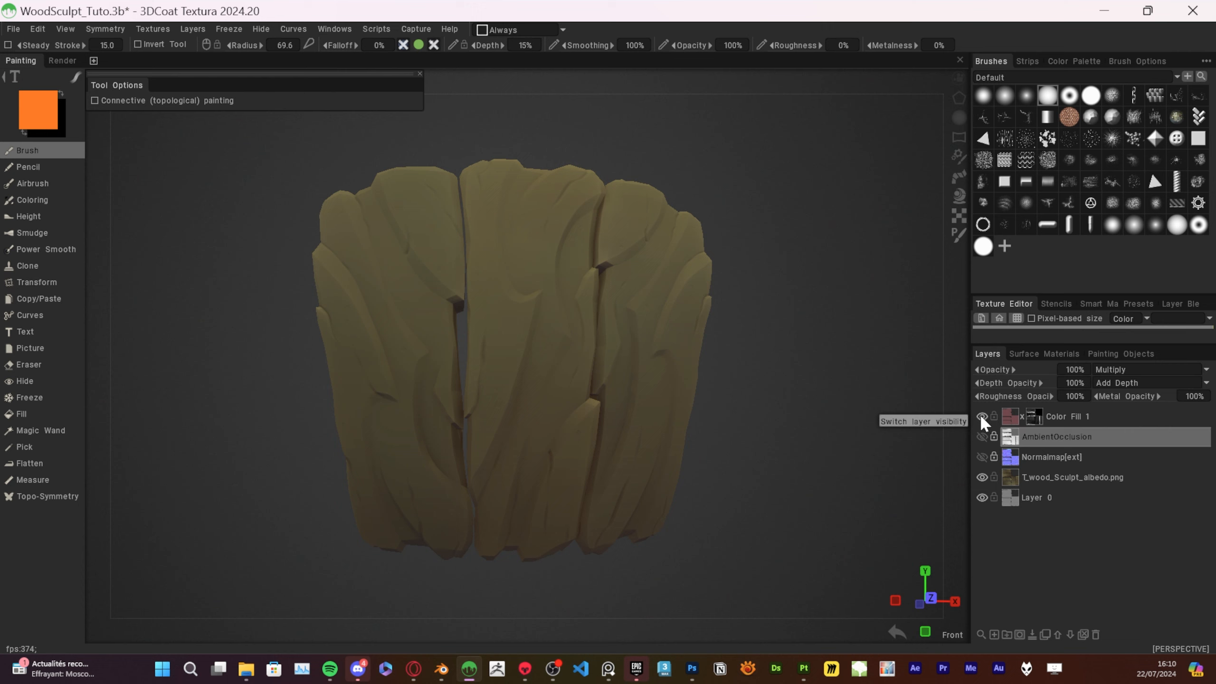
pyautogui.click(980, 415)
pyautogui.click(1104, 416)
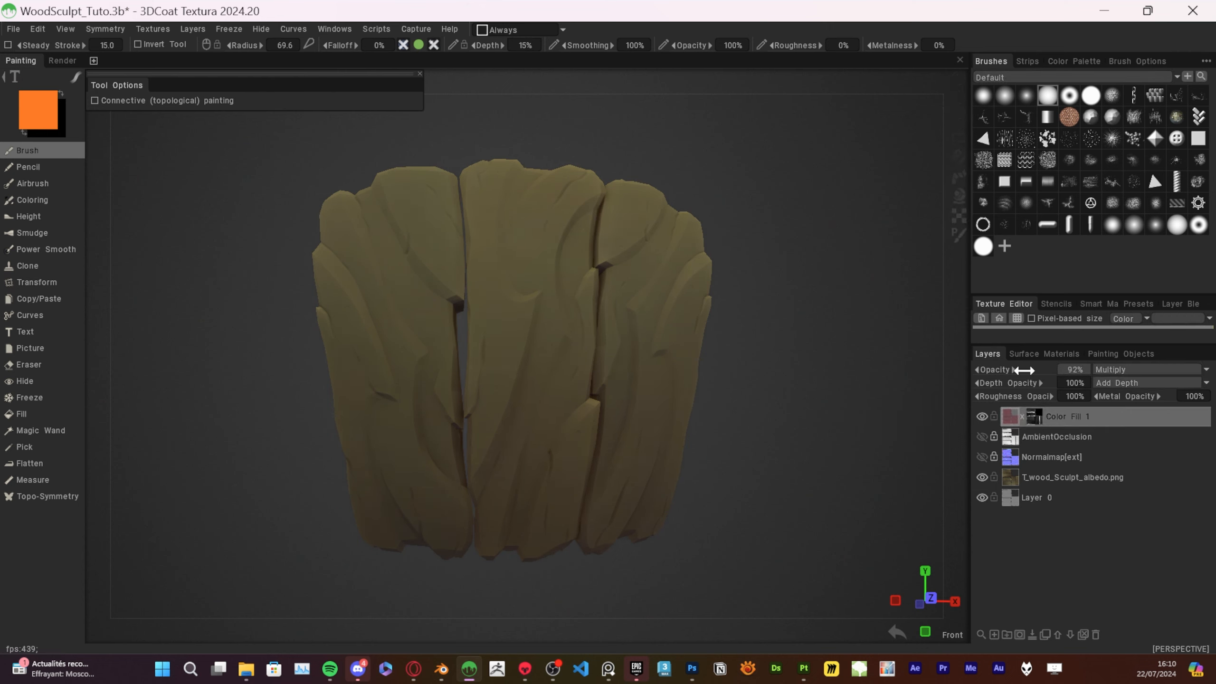
# Compare the mesh shading by switching the visibility of the Color Fill 1 and AmbientOcclusion layers
pyautogui.click(981, 417)
pyautogui.click(981, 417)
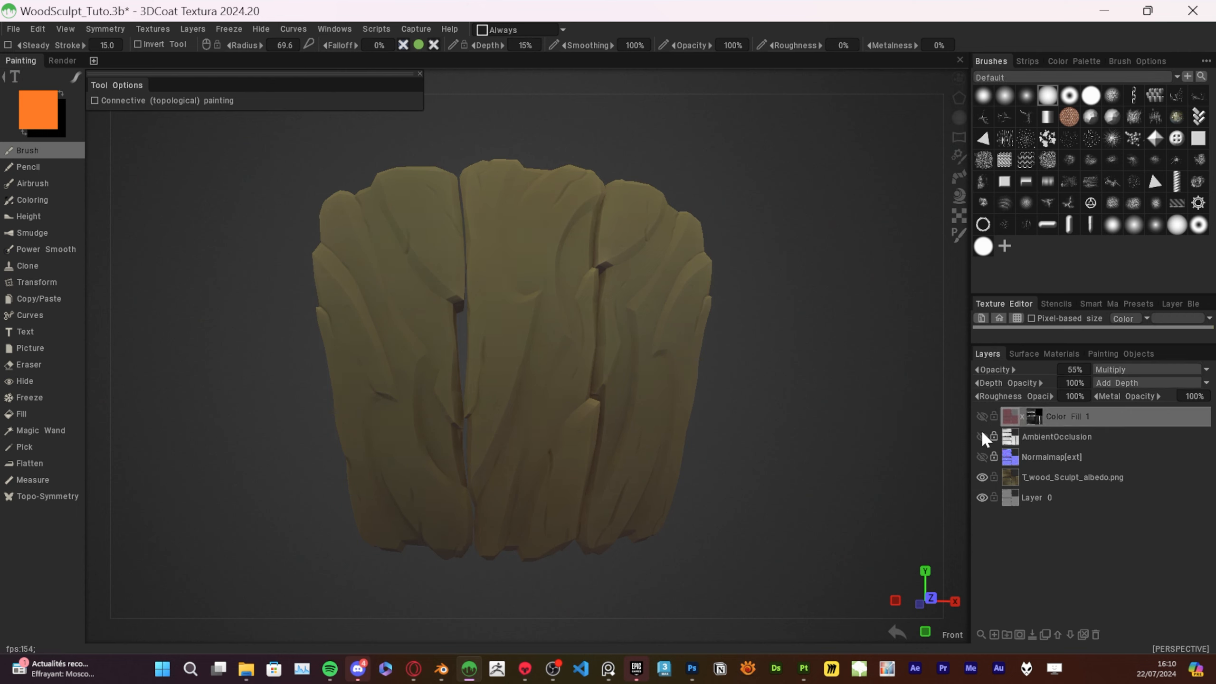
pyautogui.click(981, 434)
pyautogui.click(981, 435)
pyautogui.doubleClick(982, 435)
pyautogui.click(982, 418)
pyautogui.click(982, 419)
pyautogui.click(982, 419)
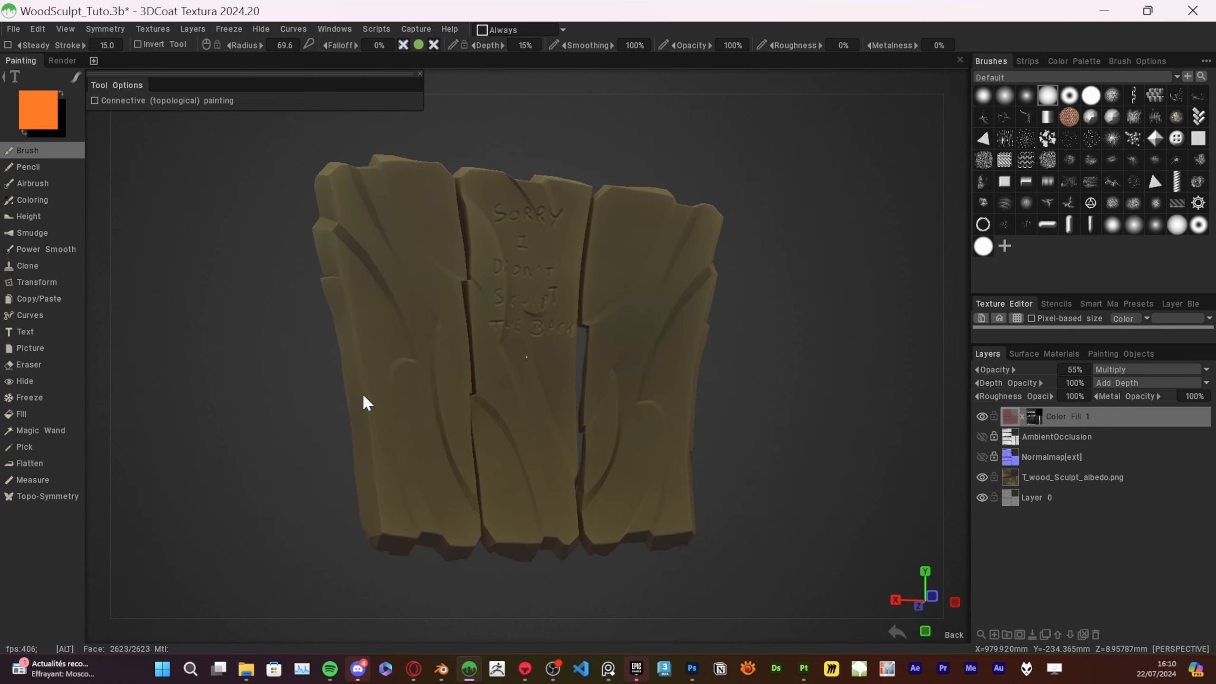
# Examine the occlusion tint on the back of the mesh, and inspect the flat texture in Photoshop
pyautogui.moveTo(364, 402); pyautogui.dragTo(736, 413, button='right')
pyautogui.scroll(3, 735, 413)
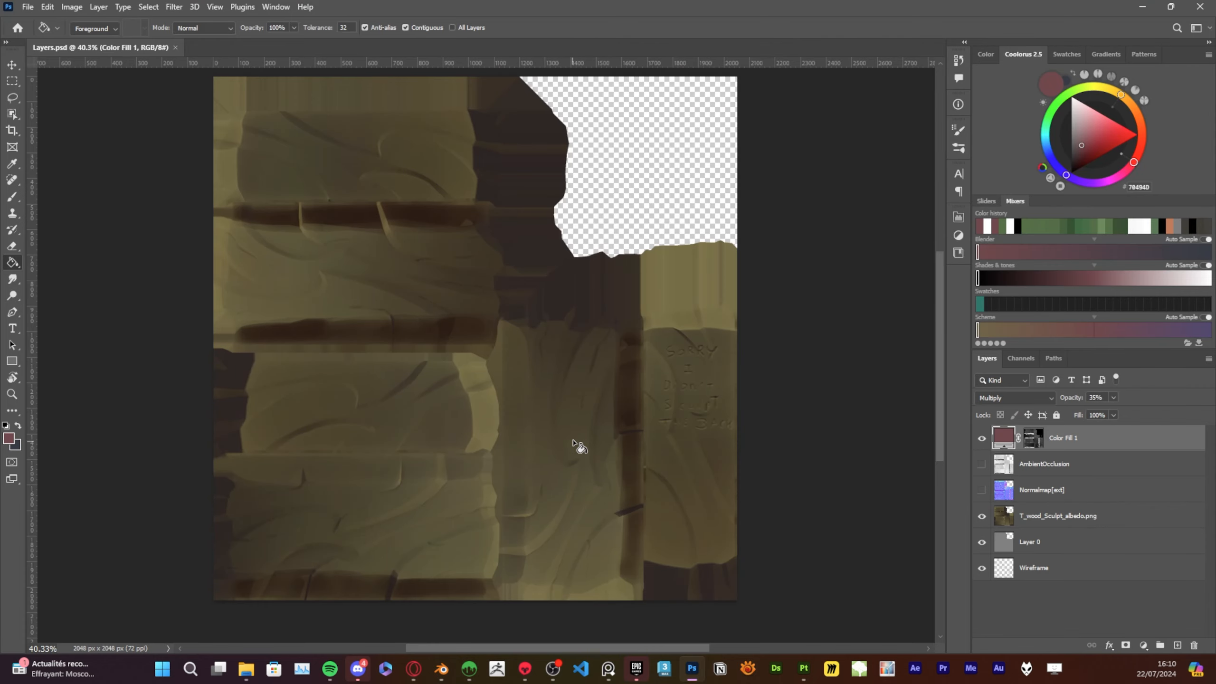
pyautogui.keyDown('alt'); pyautogui.scroll(2, 453, 280); pyautogui.keyUp('alt')
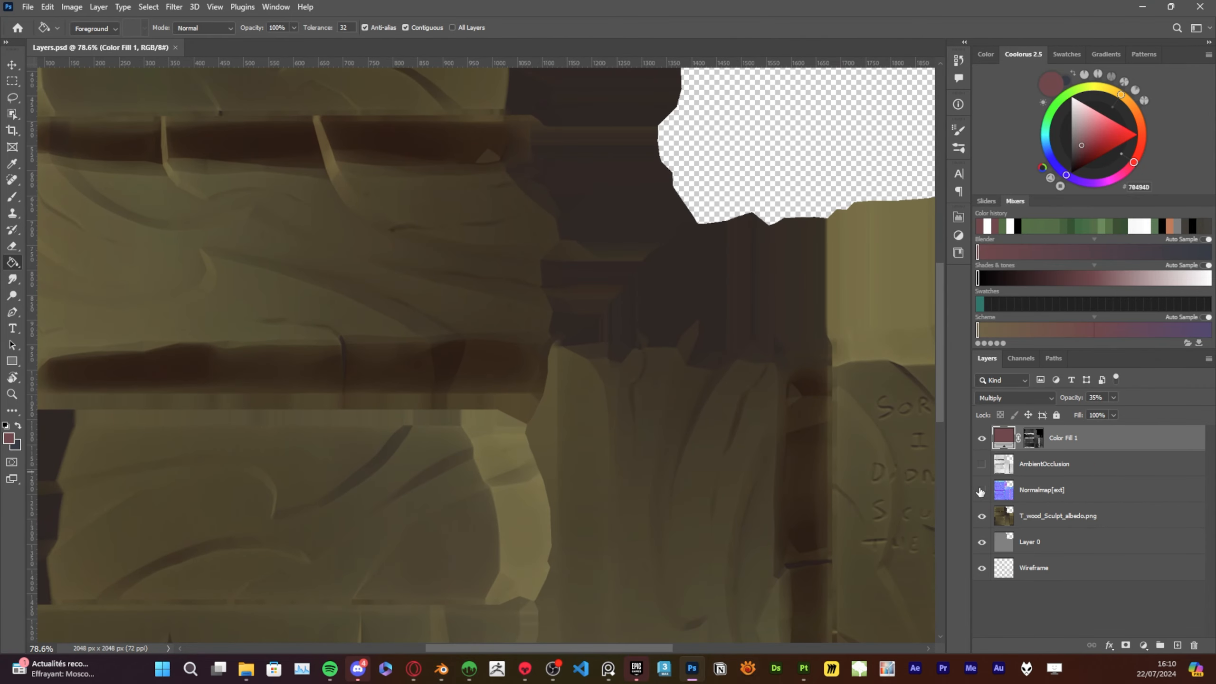
pyautogui.keyDown('alt'); pyautogui.scroll(-1, 653, 301); pyautogui.keyUp('alt')
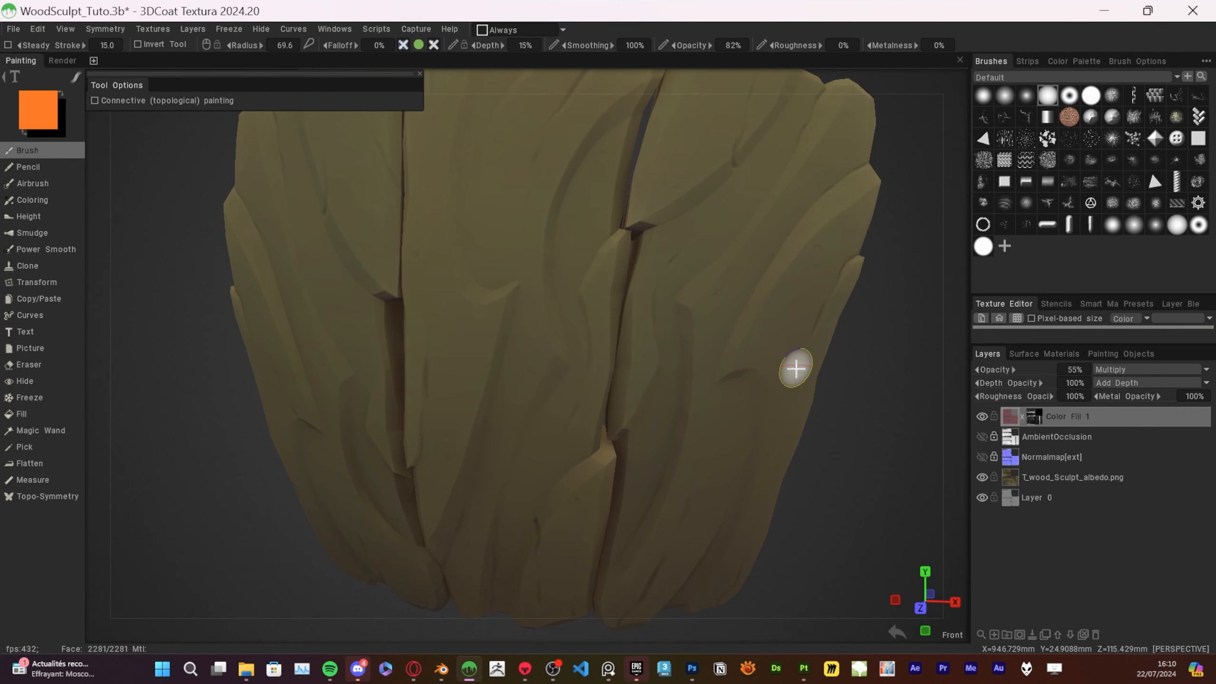
# Switch to 3DCoat, frame the planks in an orthographic front view, and send the projection to the external editor
pyautogui.moveTo(792, 366); pyautogui.dragTo(855, 389, button='right')
pyautogui.press('KP_5')
pyautogui.keyDown('alt'); pyautogui.moveTo(855, 389); pyautogui.dragTo(847, 381, button='middle'); pyautogui.keyUp('alt')
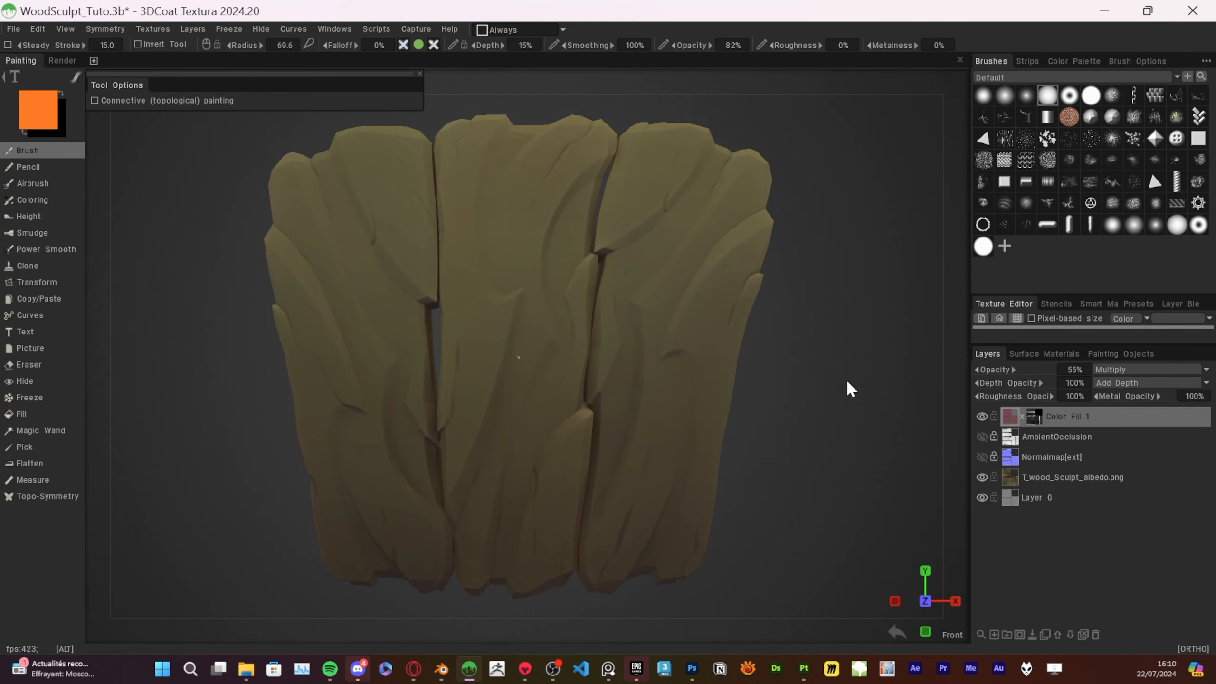
pyautogui.keyDown('alt'); pyautogui.moveTo(847, 381); pyautogui.dragTo(852, 378, button='right'); pyautogui.keyUp('alt')
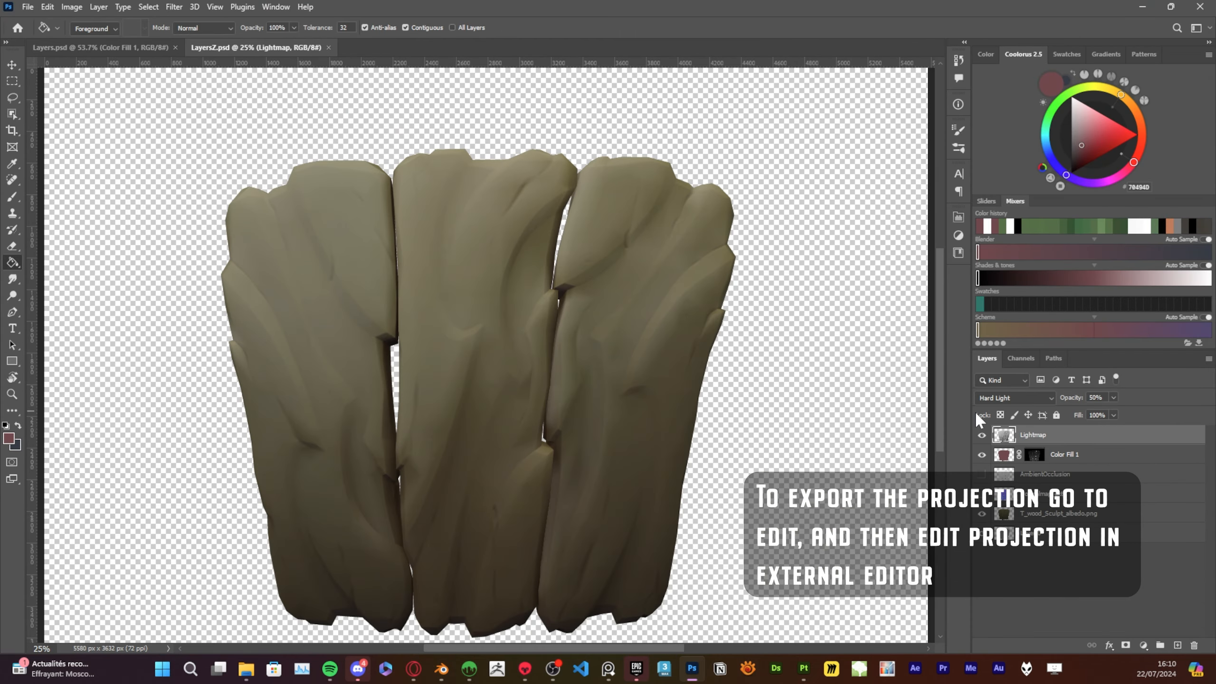
# Hide the Lightmap layer in LayersZ.psd, and add a layer above AmbientOcclusion with the albedo layer's outline loaded as a selection
pyautogui.click(982, 435)
pyautogui.moveTo(720, 581); pyautogui.dragTo(747, 549, button='middle')
pyautogui.click(1095, 470)
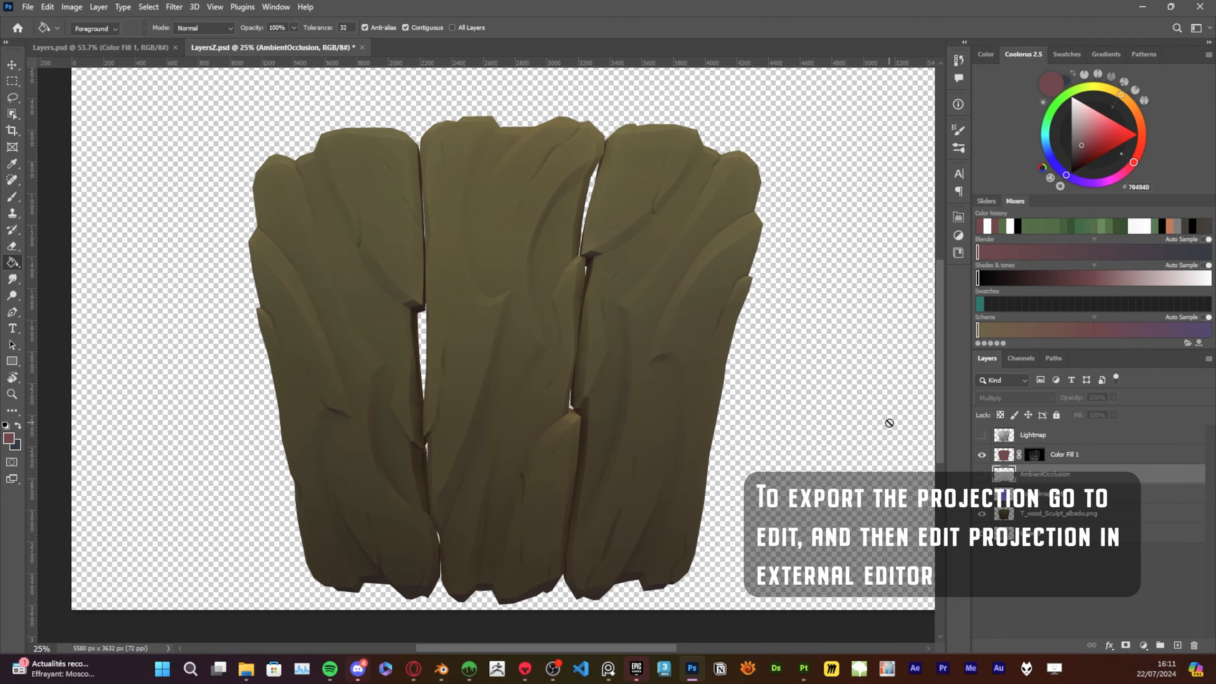
pyautogui.keyDown('ctrl'); pyautogui.click(1007, 515); pyautogui.keyUp('ctrl')
pyautogui.click(1177, 645)
pyautogui.keyDown('alt'); pyautogui.scroll(6, 612, 402); pyautogui.keyUp('alt')
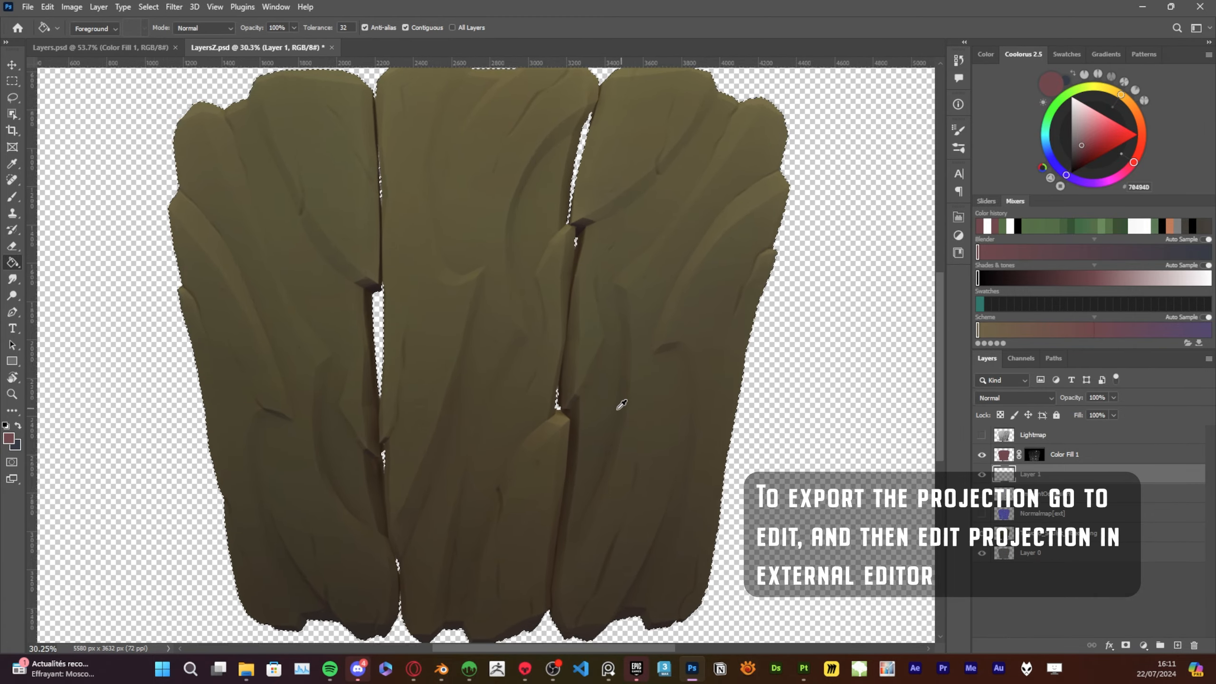
# Choose the triangular brush from Tarmunds_Brushes at 192 px and hide the selection outline
pyautogui.press('b')
pyautogui.rightClick(523, 329)
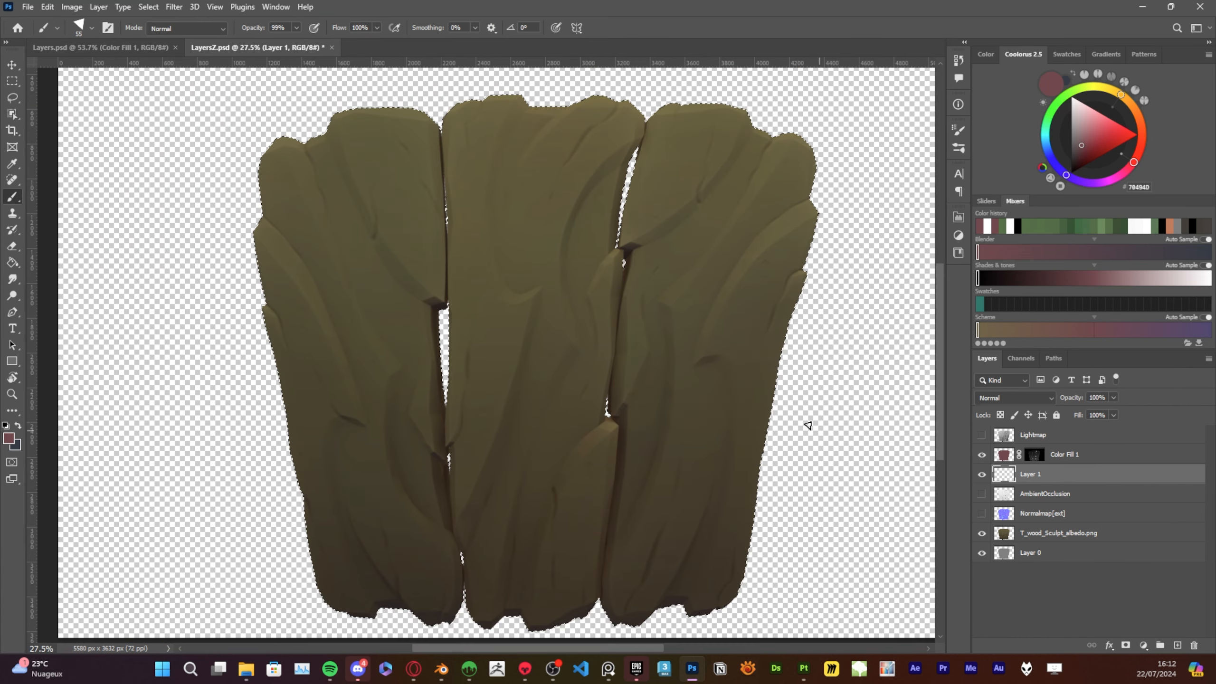
pyautogui.rightClick(807, 425)
pyautogui.moveTo(806, 431); pyautogui.dragTo(820, 431)
pyautogui.click(556, 384)
pyautogui.keyDown('alt'); pyautogui.scroll(1, 448, 154); pyautogui.keyUp('alt')
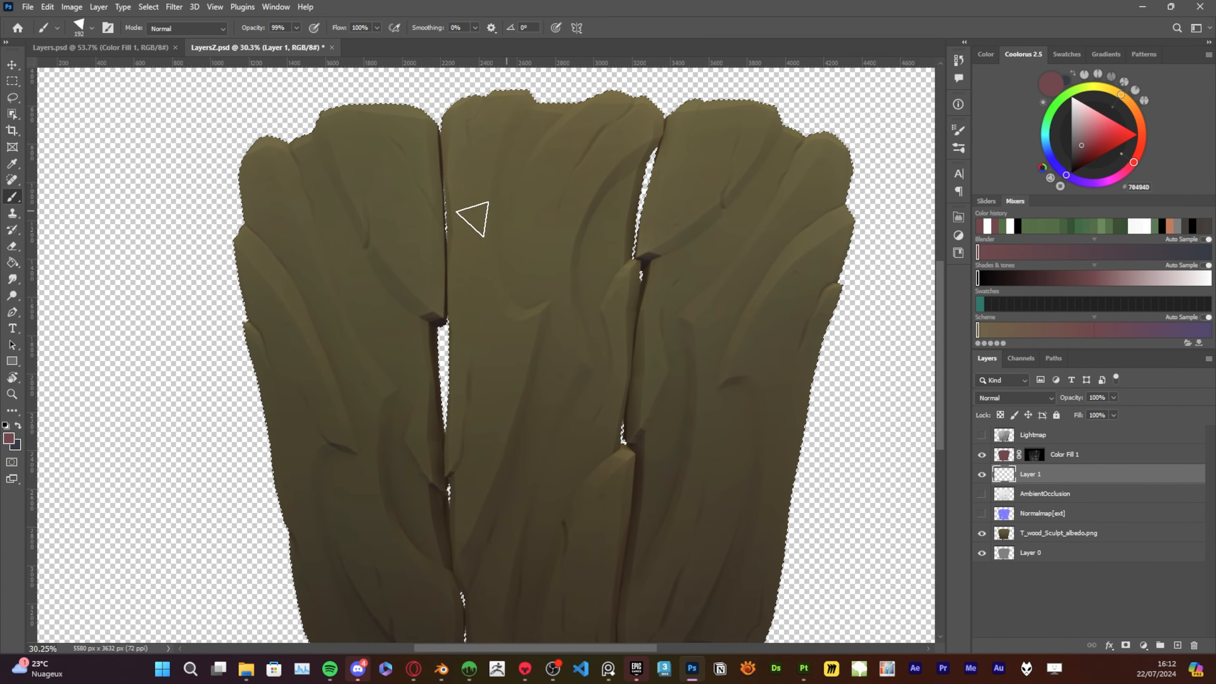
pyautogui.hotkey('ctrl', 'h')
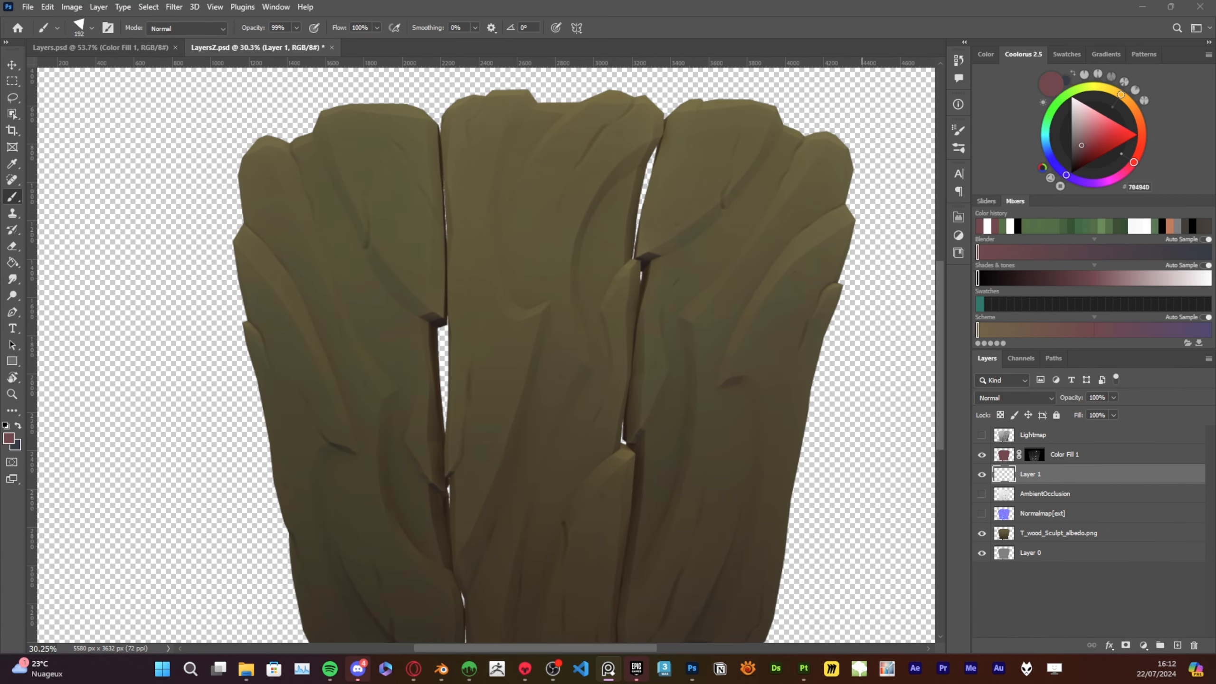
# Show the selection outline again and reduce the triangular brush to 63 px
pyautogui.click(860, 357)
pyautogui.moveTo(833, 392)
pyautogui.mouseDown()
pyautogui.moveTo(749, 396)
pyautogui.moveTo(796, 383)
pyautogui.moveTo(831, 415)
pyautogui.moveTo(827, 436)
pyautogui.mouseUp()
pyautogui.keyDown('alt'); pyautogui.scroll(8, 690, 244); pyautogui.keyUp('alt')
pyautogui.keyDown('alt'); pyautogui.scroll(-1, 689, 245); pyautogui.keyUp('alt')
pyautogui.moveTo(669, 268); pyautogui.dragTo(697, 358)
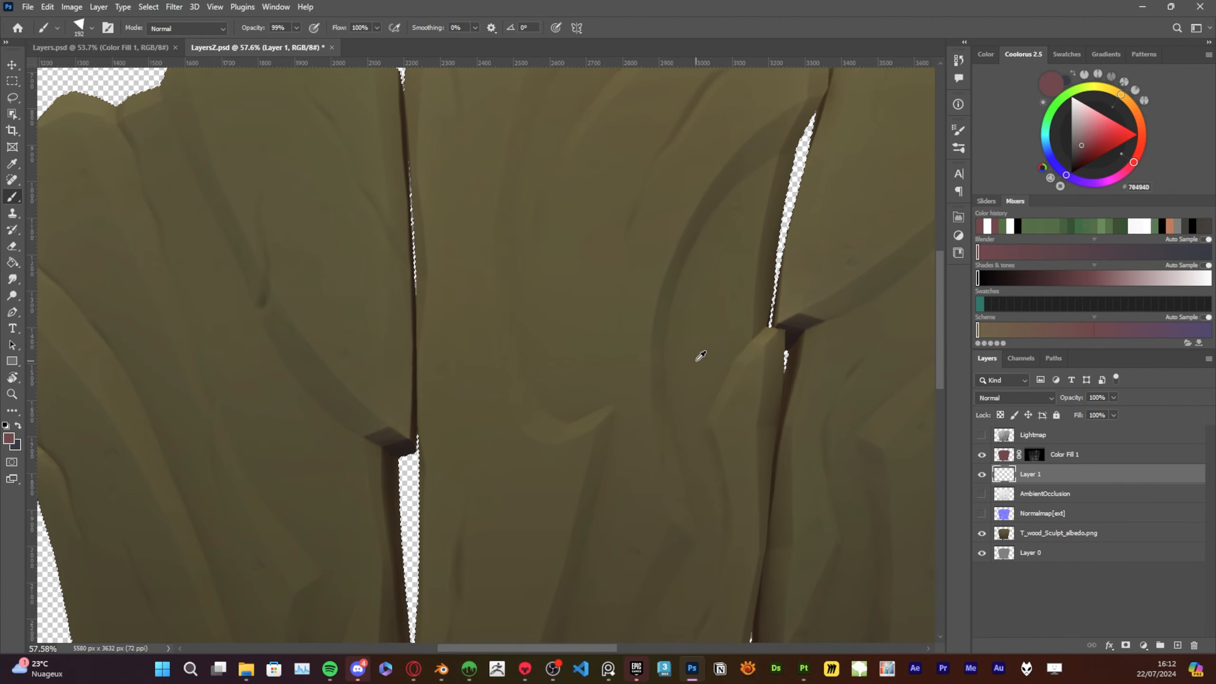
pyautogui.rightClick(581, 409)
pyautogui.keyDown('alt'); pyautogui.moveTo(574, 425); pyautogui.dragTo(551, 433, button='right'); pyautogui.keyUp('alt')
pyautogui.keyDown('alt'); pyautogui.scroll(-5, 615, 372); pyautogui.keyUp('alt')
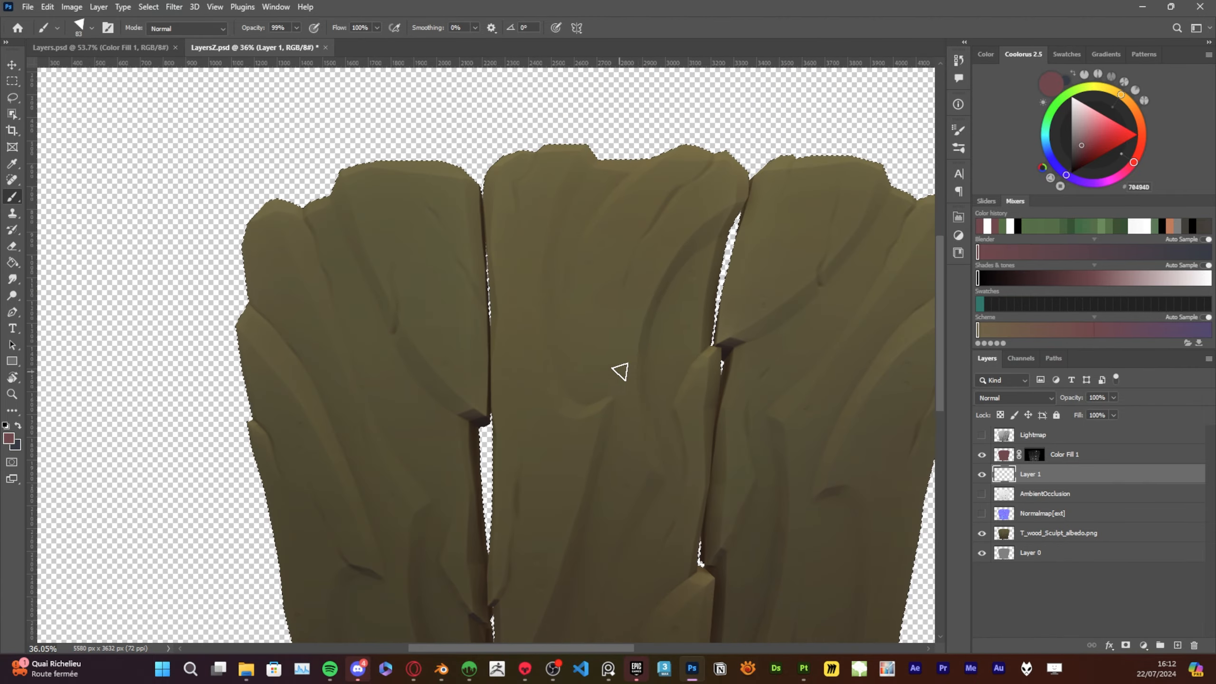
# Sample the wood color, lighten it to 8A7C4F, and paint a thin highlight along the crack near the middle plank's top
pyautogui.press('f')
pyautogui.keyDown('alt'); pyautogui.scroll(3, 659, 338); pyautogui.keyUp('alt')
pyautogui.moveTo(665, 339); pyautogui.dragTo(613, 415)
pyautogui.keyDown('alt'); pyautogui.click(538, 166); pyautogui.keyUp('alt')
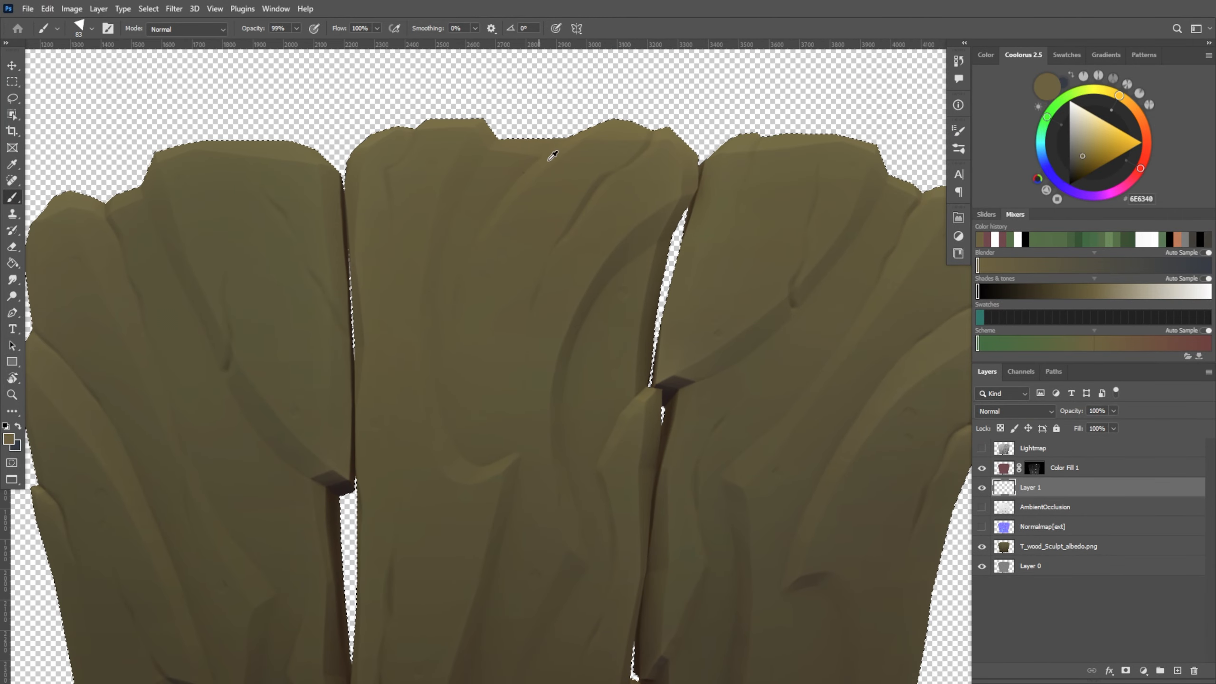
pyautogui.keyDown('alt'); pyautogui.moveTo(551, 155); pyautogui.dragTo(527, 170, button='right'); pyautogui.keyUp('alt')
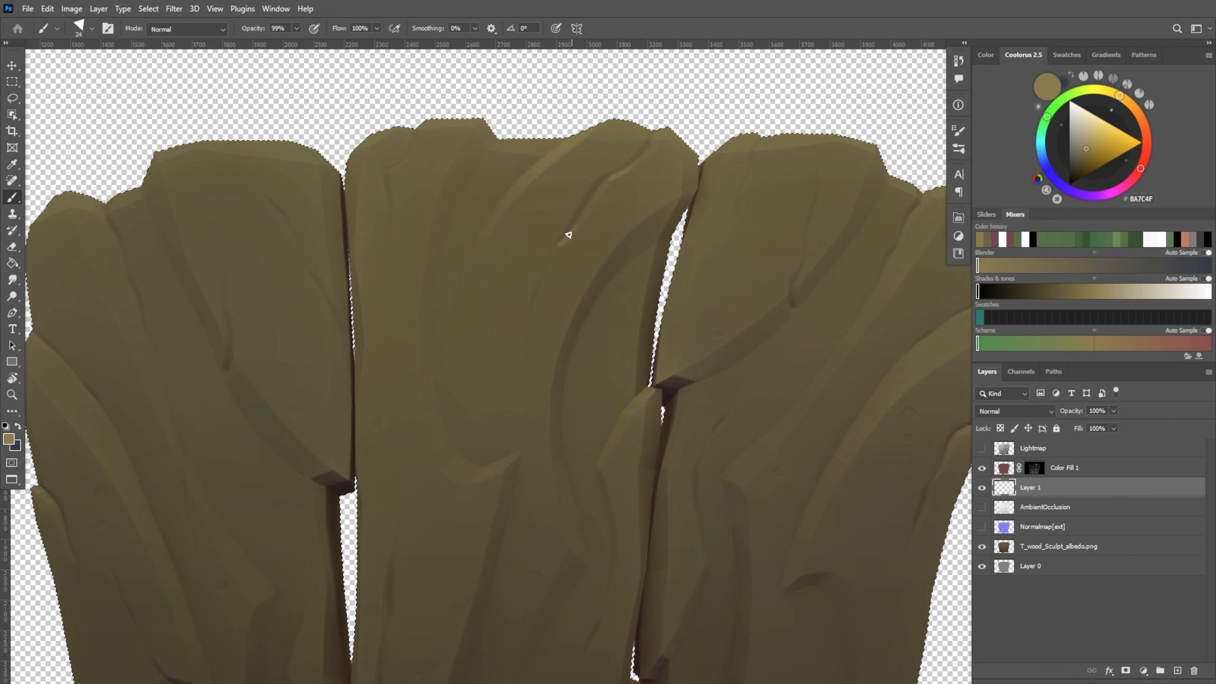
# Taper the lower end of the crack highlight with a round 42 px eraser
pyautogui.press('e')
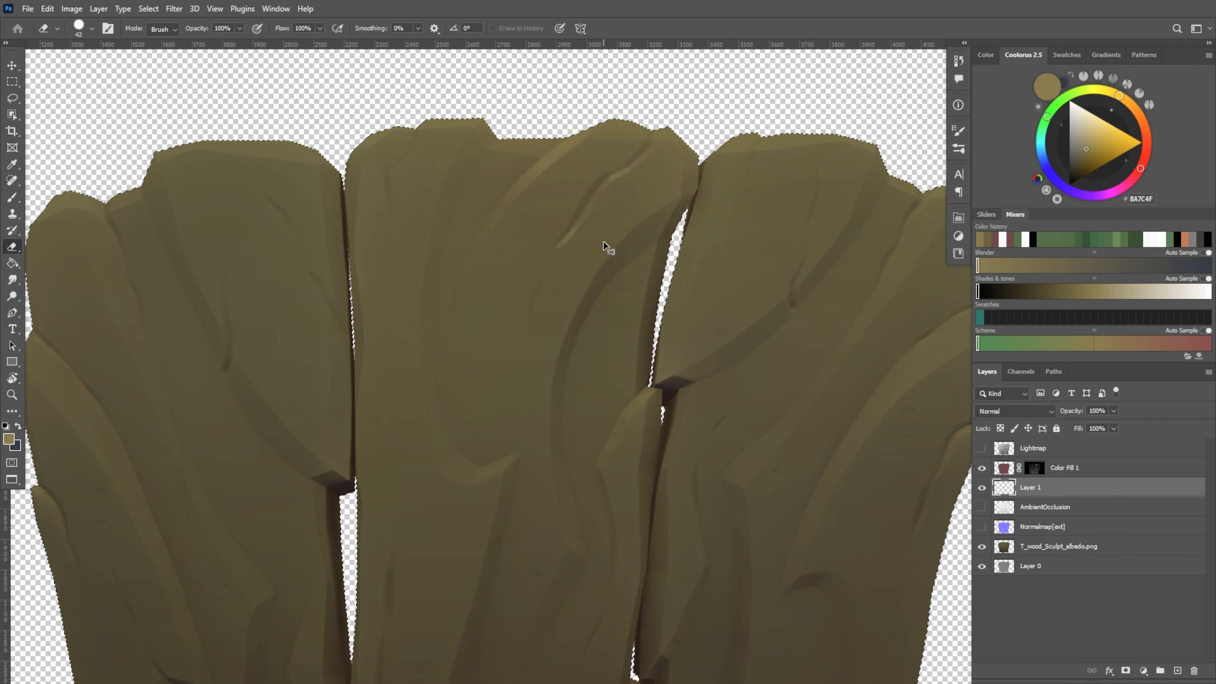
pyautogui.rightClick(607, 235)
pyautogui.moveTo(754, 379); pyautogui.dragTo(754, 407)
pyautogui.doubleClick(734, 414)
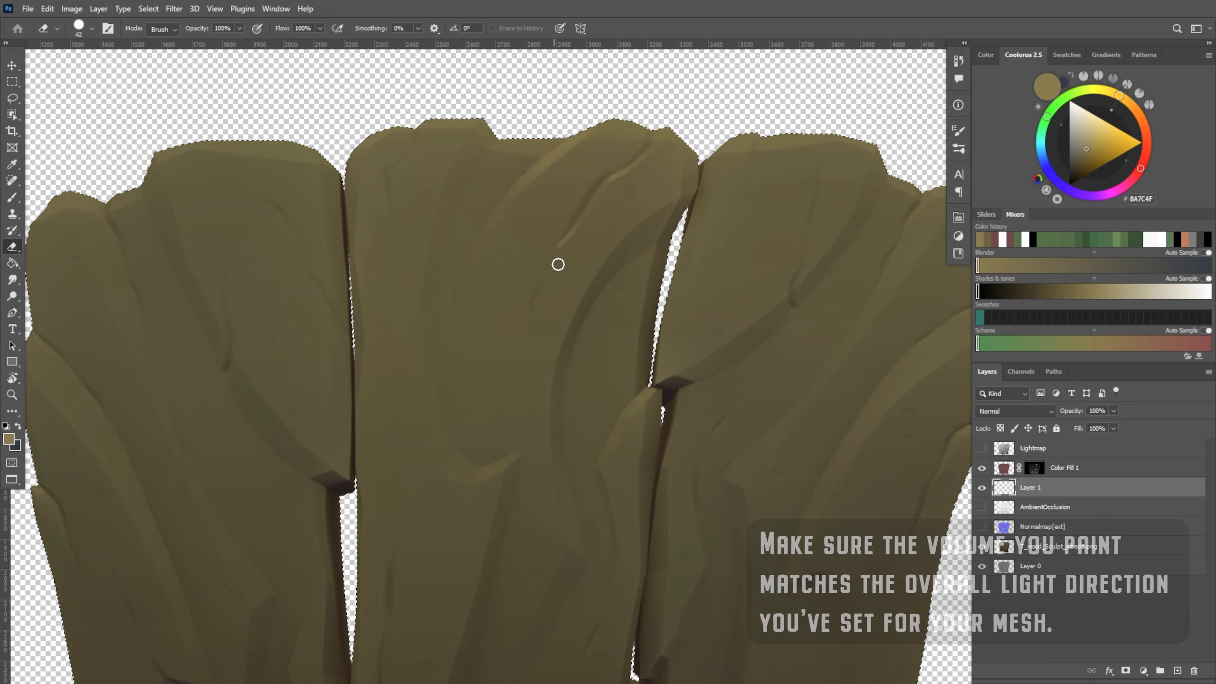
# Paint a small highlighted nick below the crack with the 24 px brush and soften it with the eraser
pyautogui.press('b')
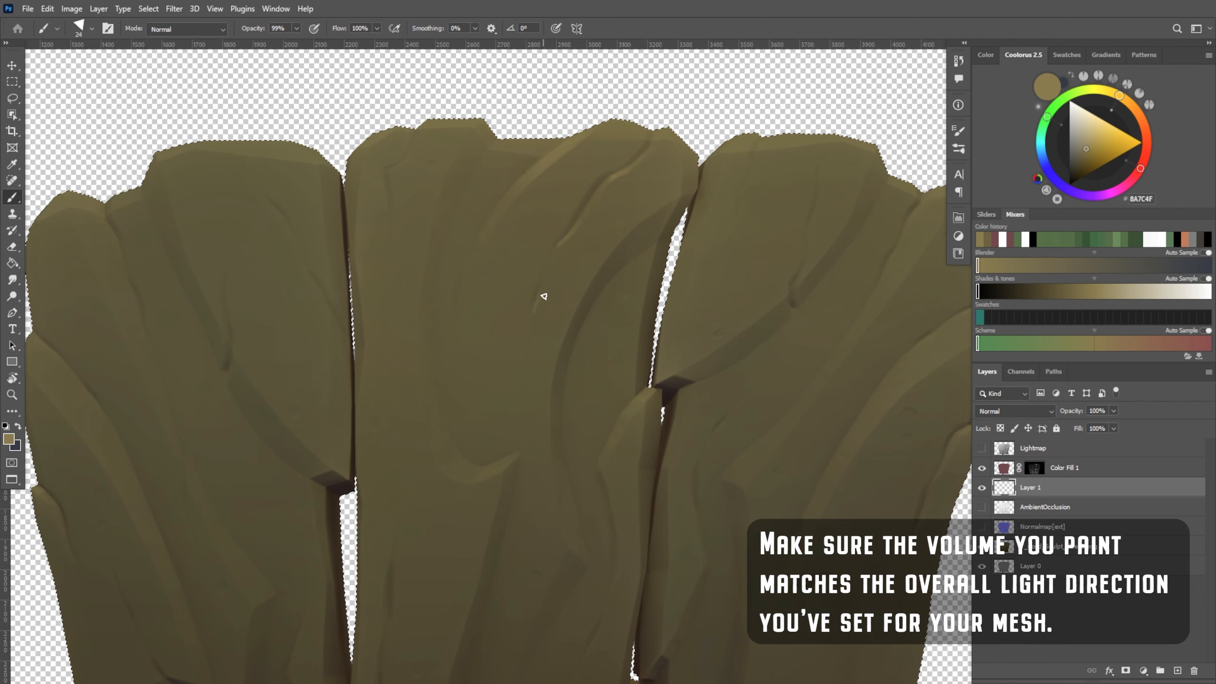
pyautogui.press('e')
pyautogui.press('b')
# Paint a highlight on the hooked ridge of the middle plank with a 61 px brush and fade its tail with the eraser
pyautogui.moveTo(556, 400); pyautogui.dragTo(589, 291)
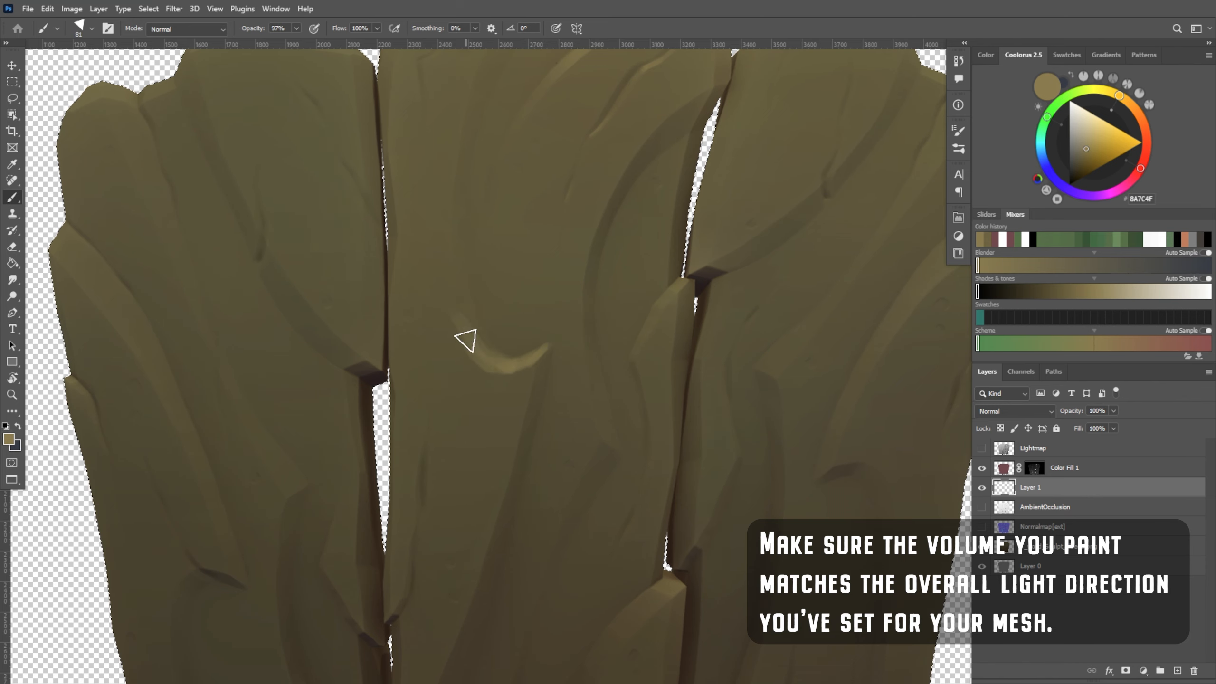
pyautogui.press('e')
pyautogui.moveTo(491, 334); pyautogui.dragTo(475, 323)
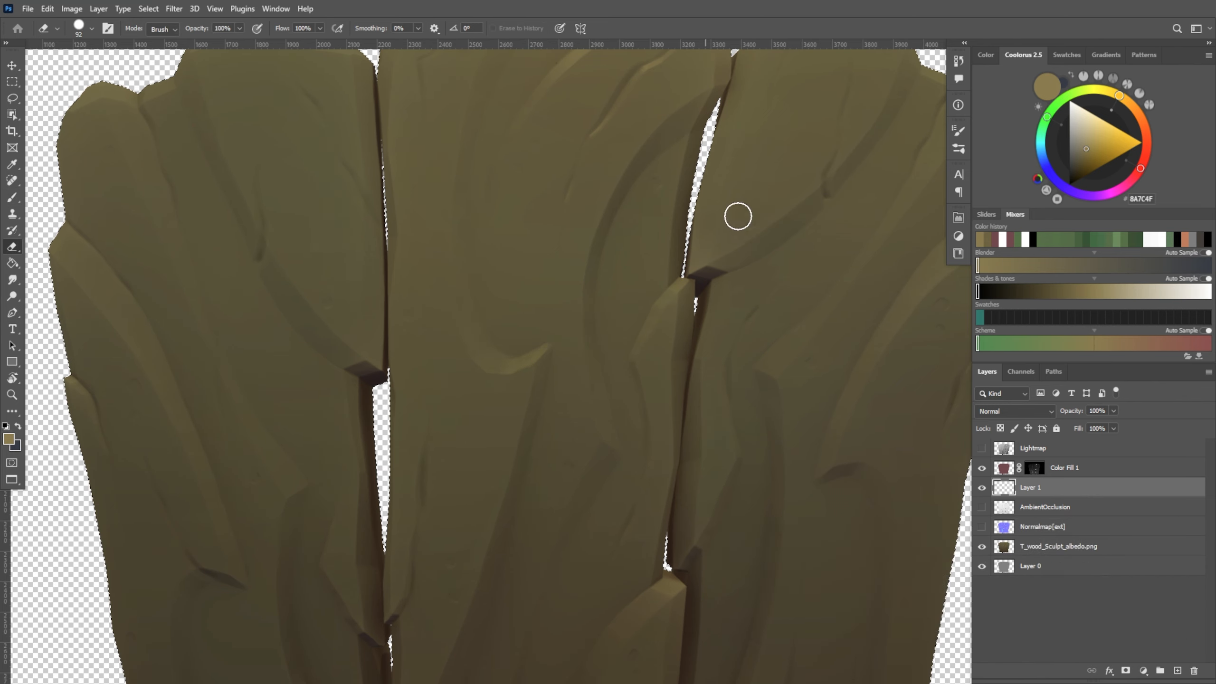
# Highlight the edge of the raised sliver beside the right gap with a 38 px brush, blending it with a 116 px eraser
pyautogui.moveTo(672, 346); pyautogui.dragTo(555, 486)
pyautogui.press('b')
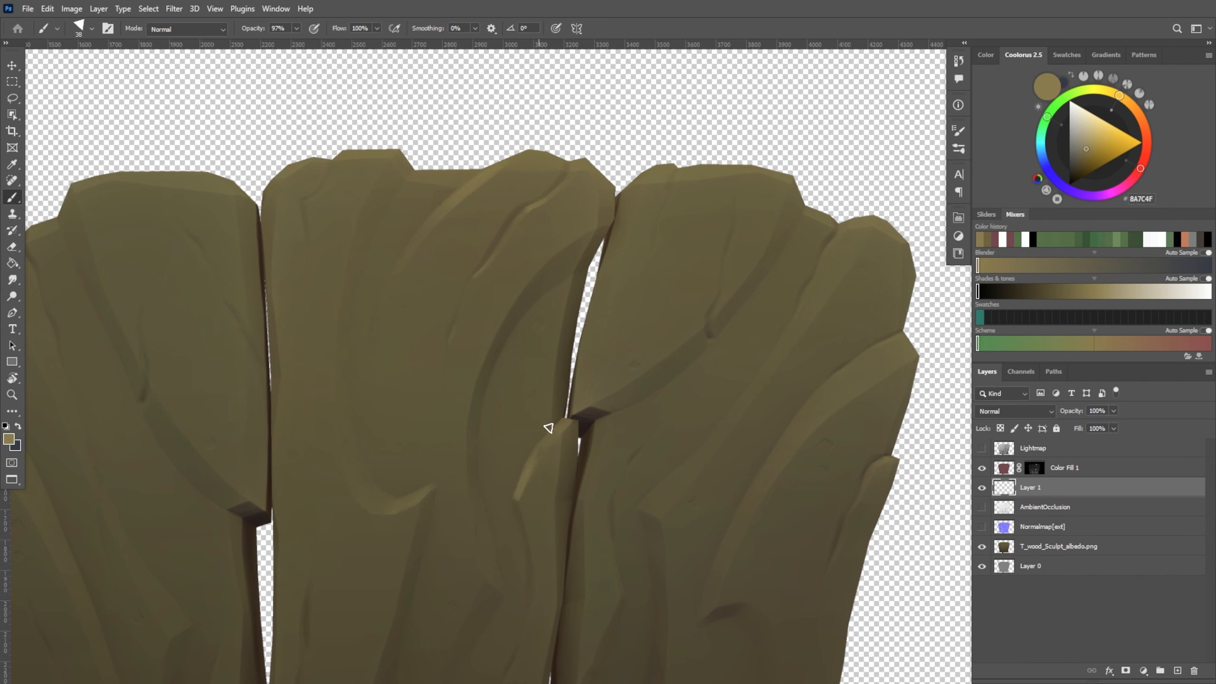
pyautogui.press('e')
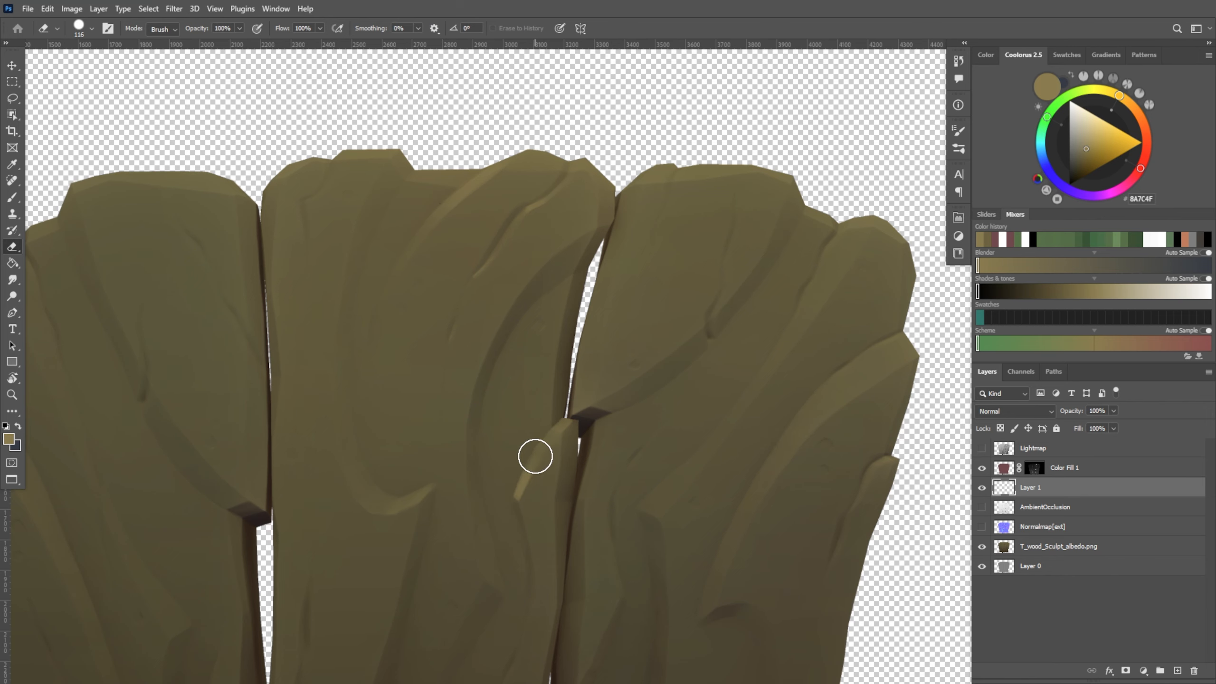
pyautogui.press('b')
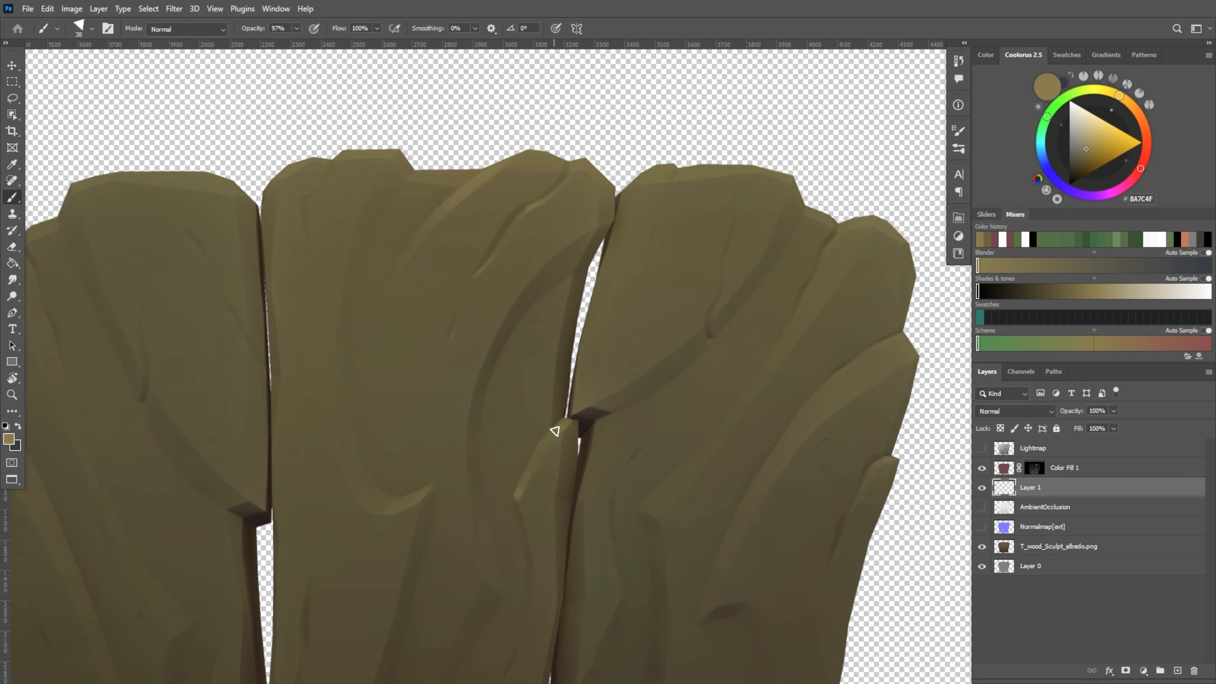
pyautogui.moveTo(554, 432); pyautogui.dragTo(542, 441)
# Paint a micro gradient with a 75 px brush on the tip of the lower raised chip beside the right gap
pyautogui.moveTo(558, 498)
pyautogui.mouseDown()
pyautogui.moveTo(638, 383)
pyautogui.moveTo(597, 282)
pyautogui.mouseUp()
pyautogui.keyDown('alt'); pyautogui.moveTo(568, 440); pyautogui.dragTo(582, 440, button='right'); pyautogui.keyUp('alt')
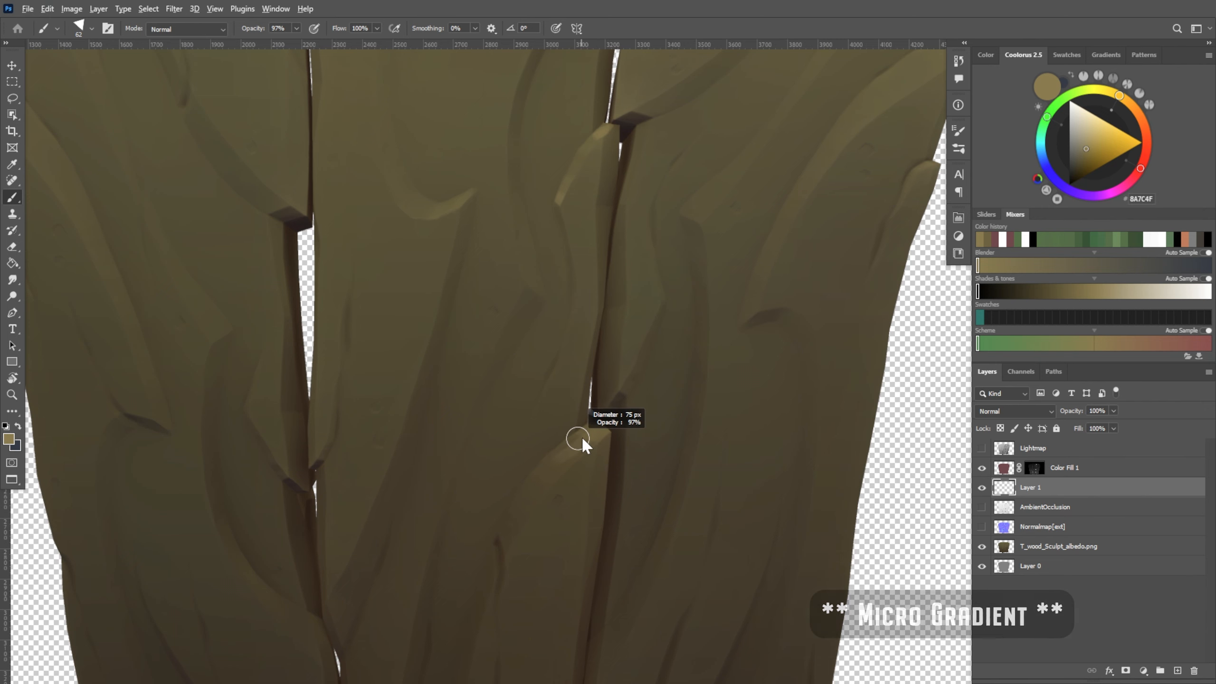
pyautogui.press('e')
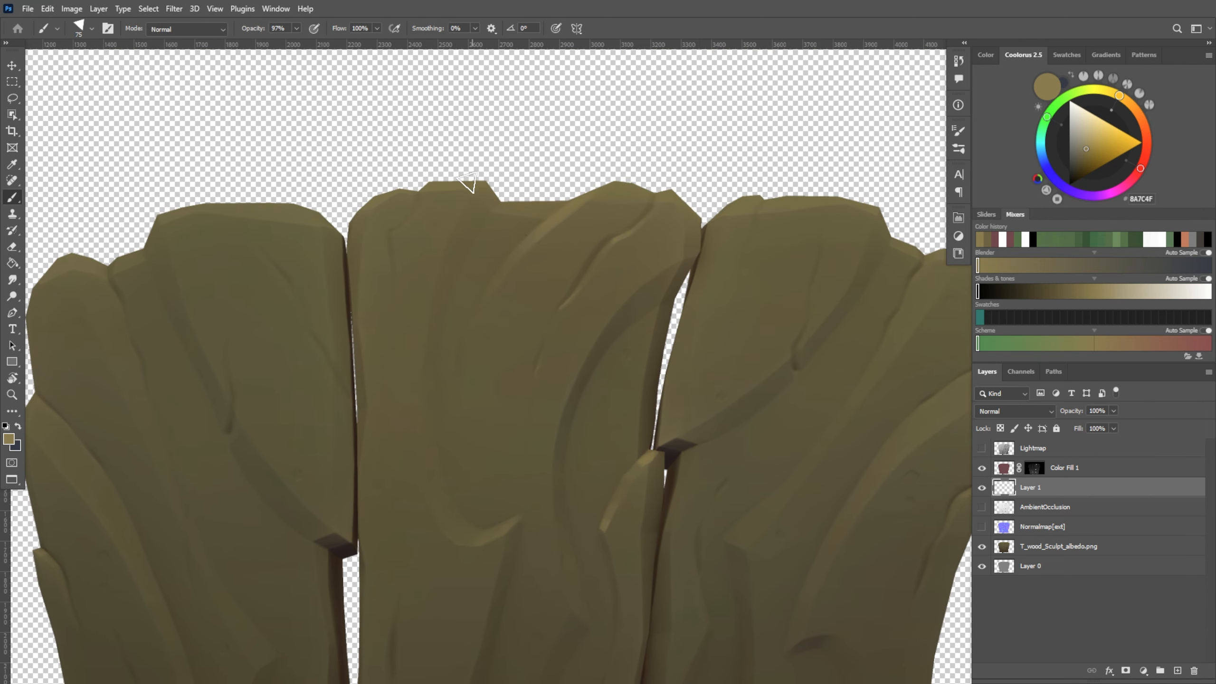
# Paint and soften highlights around the short crack at the upper-left corner of the middle plank
pyautogui.moveTo(398, 232); pyautogui.dragTo(417, 219)
pyautogui.press('e')
pyautogui.keyDown('alt'); pyautogui.moveTo(421, 216); pyautogui.dragTo(407, 211, button='right'); pyautogui.keyUp('alt')
pyautogui.moveTo(426, 210); pyautogui.dragTo(405, 244)
pyautogui.press('b')
pyautogui.keyDown('alt'); pyautogui.moveTo(382, 207); pyautogui.dragTo(384, 206, button='right'); pyautogui.keyUp('alt')
# Refine the highlights on the middle plank with the brush and eraser, enlarging the brush to 106 px
pyautogui.moveTo(677, 503)
pyautogui.mouseDown()
pyautogui.moveTo(624, 196)
pyautogui.moveTo(626, 229)
pyautogui.mouseUp()
pyautogui.press('e')
pyautogui.press('b')
pyautogui.moveTo(456, 247); pyautogui.dragTo(377, 418)
pyautogui.moveTo(486, 368); pyautogui.dragTo(563, 406)
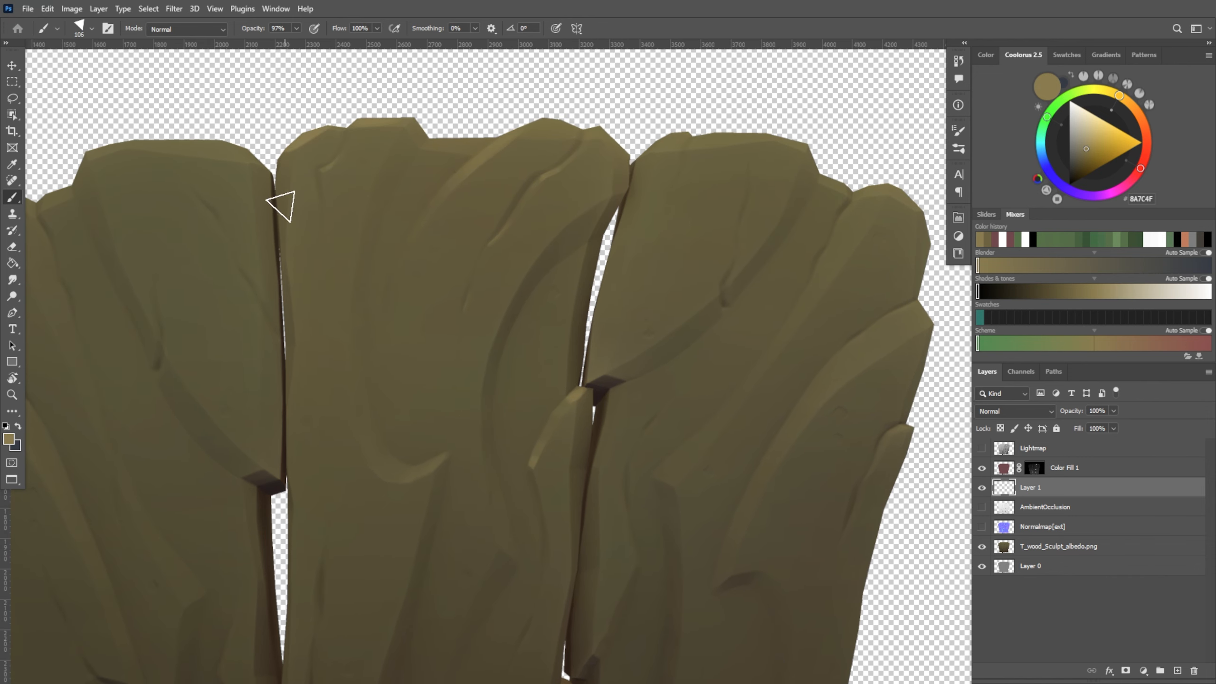
# Highlight the thin crack near the middle plank's left edge and fade the stroke with the eraser
pyautogui.moveTo(681, 513)
pyautogui.mouseDown()
pyautogui.moveTo(664, 466)
pyautogui.moveTo(690, 184)
pyautogui.mouseUp()
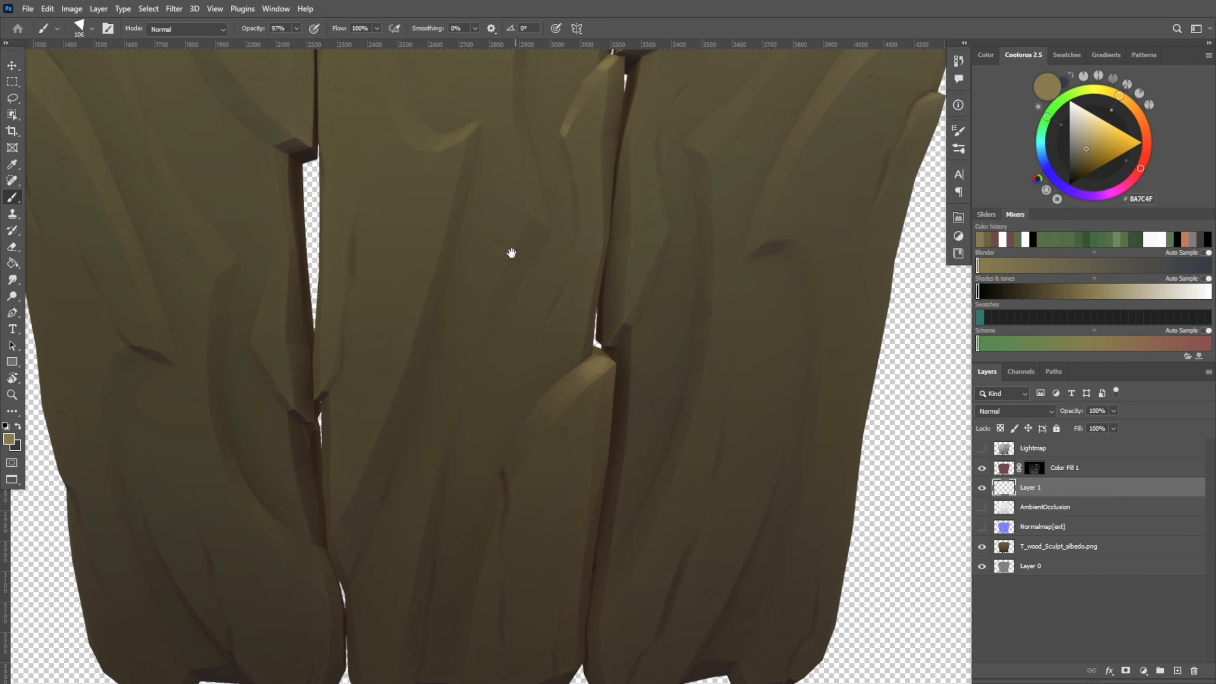
pyautogui.press('e')
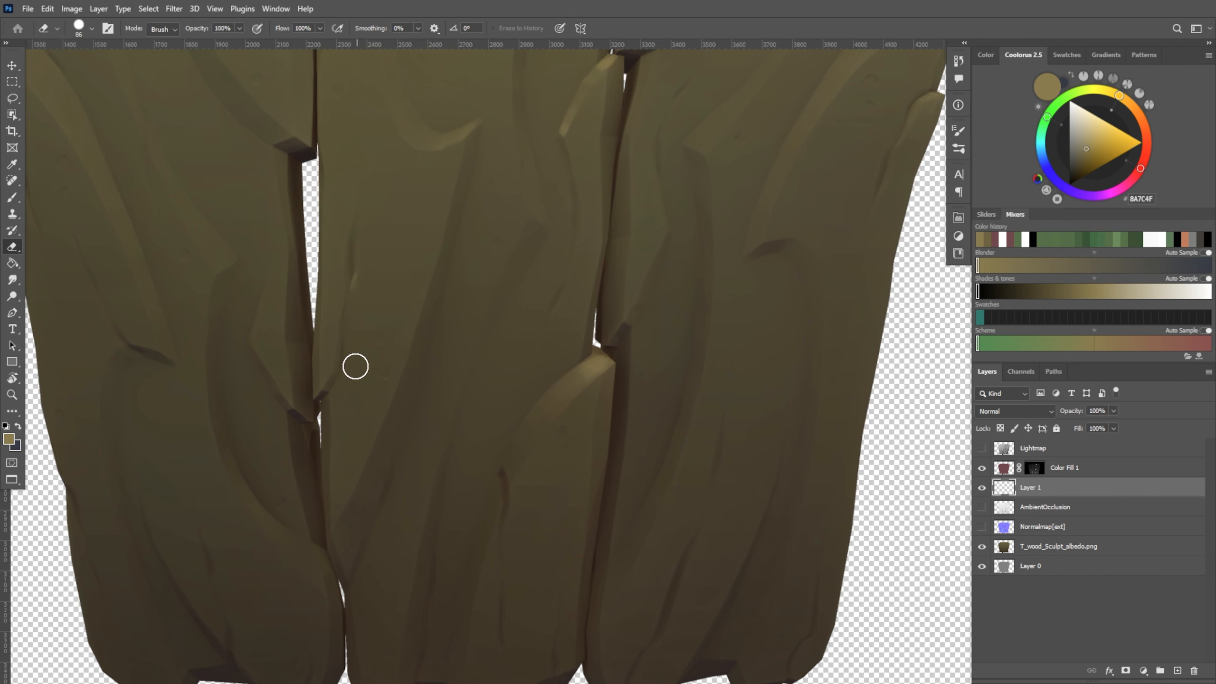
pyautogui.press('b')
pyautogui.press('e')
# Rework the highlight on the lower raised chip with a 49 px brush and erase its lower end into a gradient
pyautogui.moveTo(618, 592)
pyautogui.mouseDown()
pyautogui.moveTo(569, 418)
pyautogui.moveTo(563, 429)
pyautogui.mouseUp()
pyautogui.press('b')
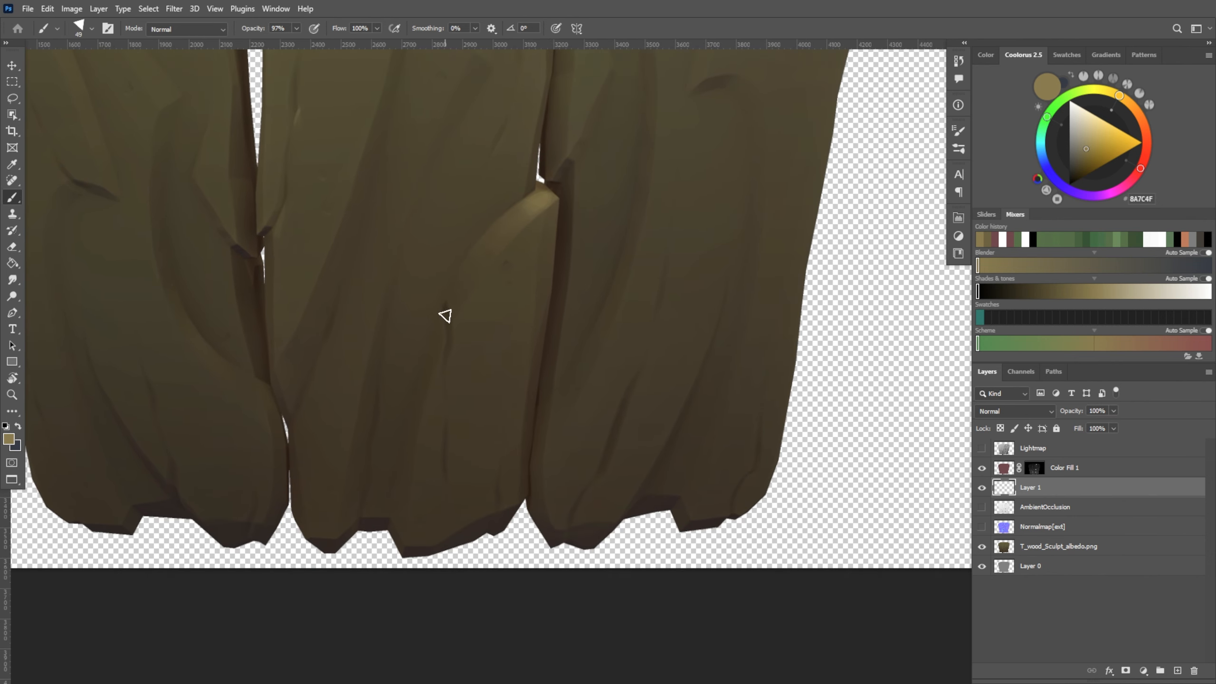
pyautogui.press('e')
pyautogui.hotkey('alt', 'e')
pyautogui.press('Escape')
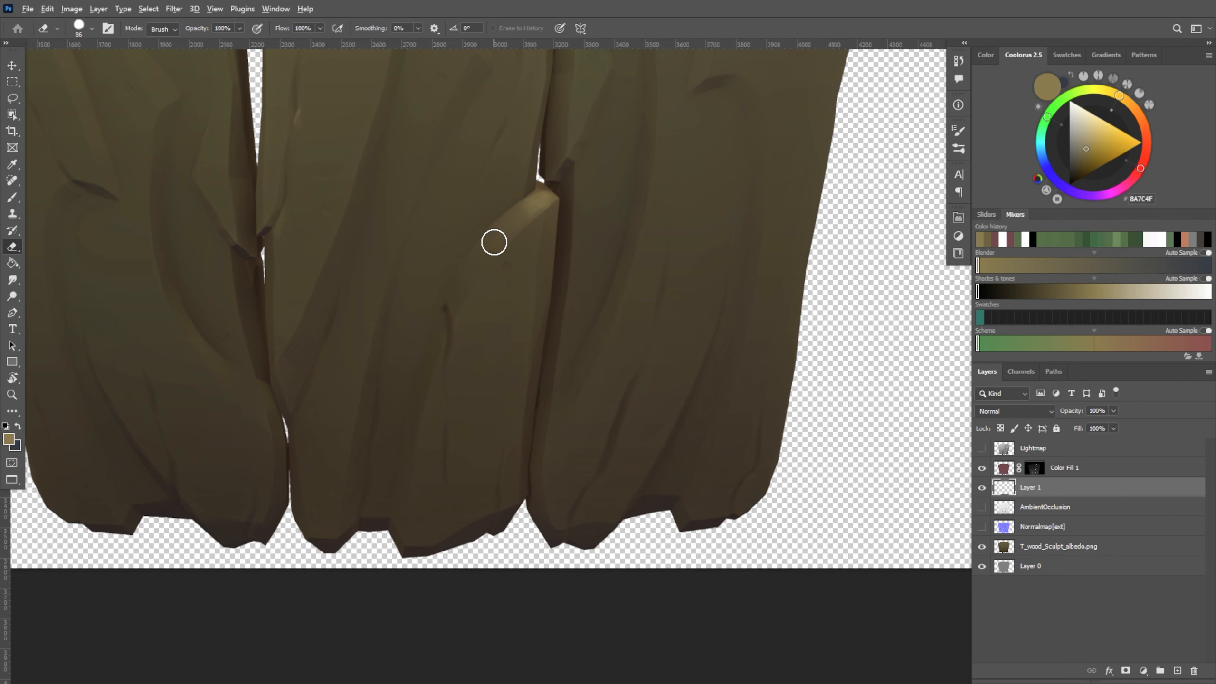
# Sample the dark brown 554A31, highlight the short crack below the middle plank's lower chip and soften the stroke with the eraser
pyautogui.press('b')
pyautogui.keyDown('alt'); pyautogui.click(456, 303); pyautogui.keyUp('alt')
pyautogui.press('e')
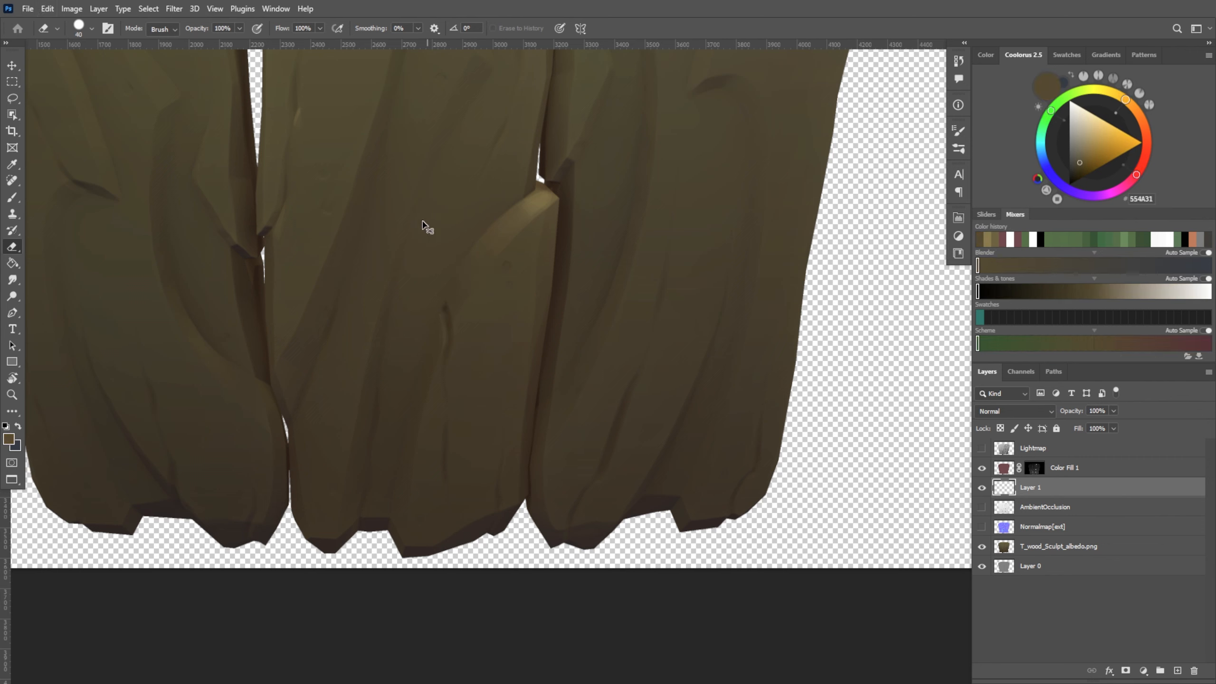
pyautogui.press('b')
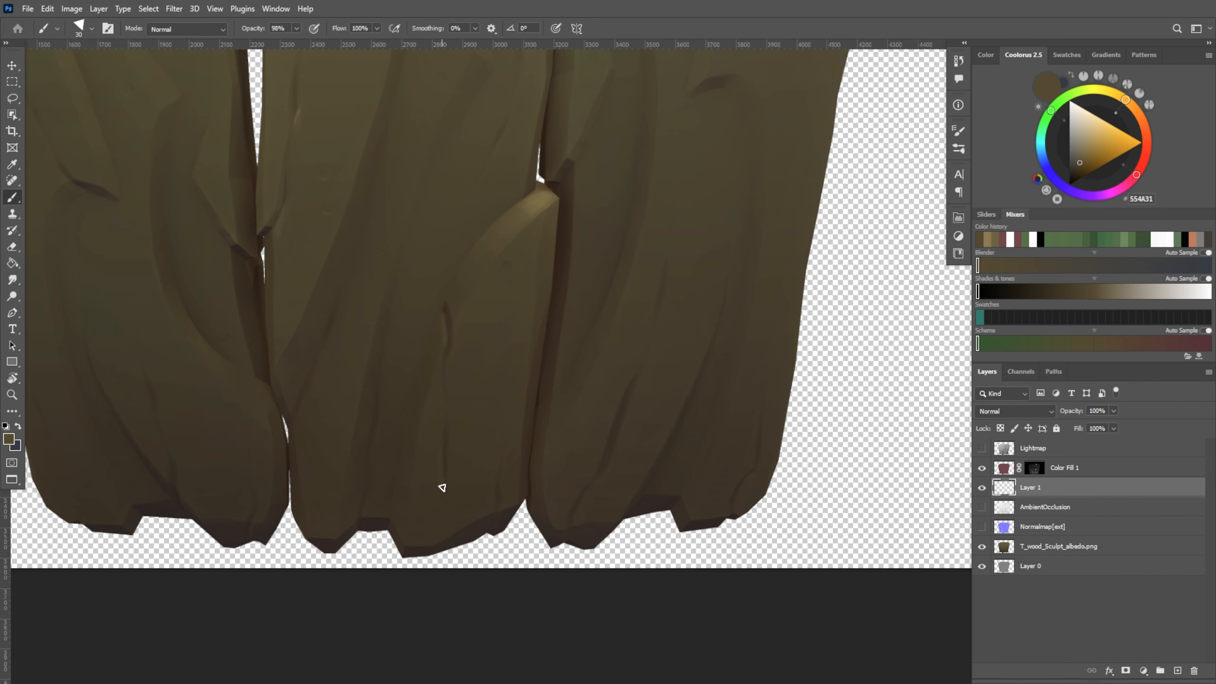
pyautogui.press('e')
# Highlight the raised chip on the middle plank's upper right edge using sampled wood tones and blend the strokes with the eraser
pyautogui.moveTo(615, 481)
pyautogui.mouseDown()
pyautogui.moveTo(608, 560)
pyautogui.moveTo(550, 637)
pyautogui.mouseUp()
pyautogui.moveTo(587, 359)
pyautogui.mouseDown()
pyautogui.moveTo(559, 437)
pyautogui.moveTo(540, 577)
pyautogui.moveTo(546, 537)
pyautogui.mouseUp()
pyautogui.moveTo(385, 348)
pyautogui.keyDown('alt'); pyautogui.mouseDown(button='right')
pyautogui.moveTo(397, 348)
pyautogui.moveTo(381, 368)
pyautogui.mouseUp(button='right'); pyautogui.keyUp('alt')
pyautogui.press('b')
pyautogui.keyDown('alt'); pyautogui.click(380, 369); pyautogui.keyUp('alt')
pyautogui.moveTo(646, 355); pyautogui.dragTo(657, 419)
pyautogui.press('e')
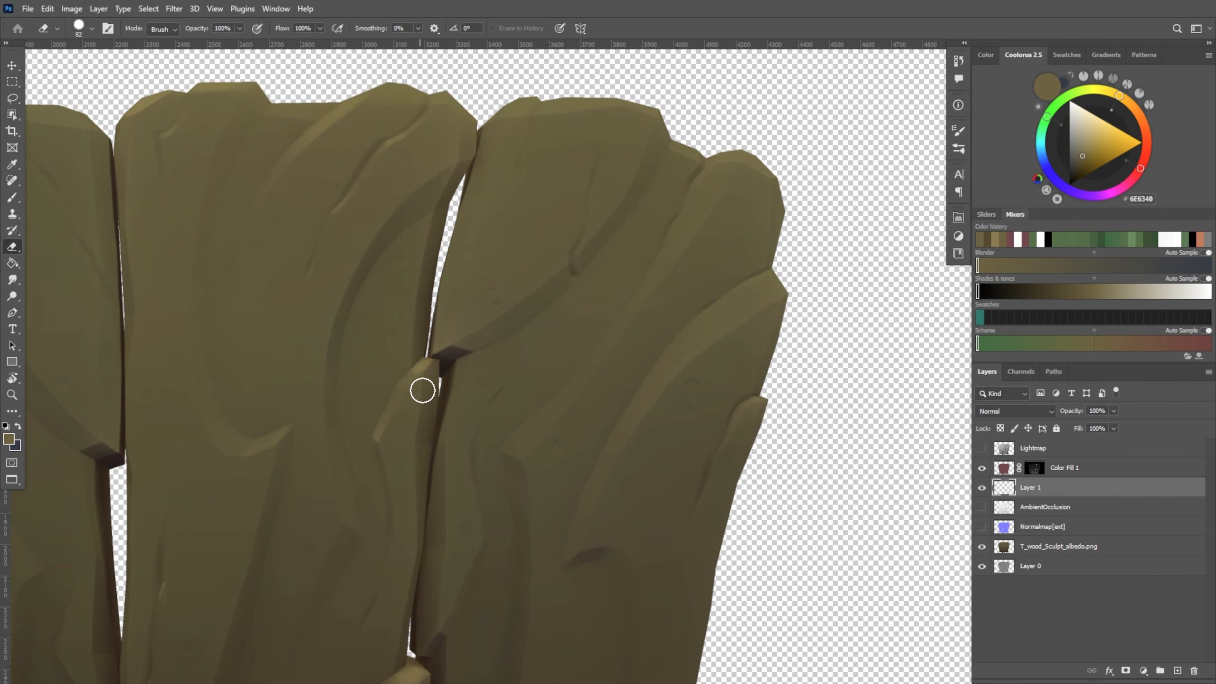
pyautogui.press('b')
pyautogui.moveTo(494, 338); pyautogui.dragTo(502, 382)
pyautogui.keyDown('alt'); pyautogui.click(446, 411); pyautogui.keyUp('alt')
# Pick the lighter tan 92855A, outline the lower end of the right plank's central ridge with the polygonal lasso and paint it
pyautogui.keyDown('alt'); pyautogui.click(348, 159); pyautogui.keyUp('alt')
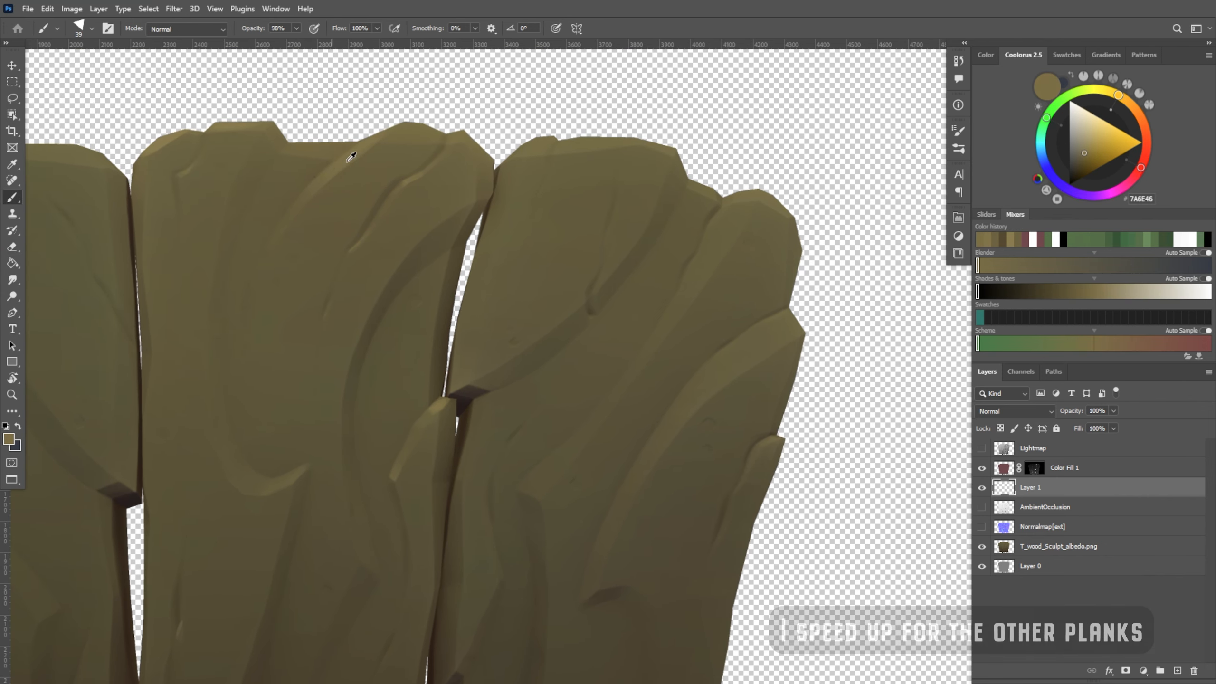
pyautogui.keyDown('alt'); pyautogui.click(347, 160); pyautogui.keyUp('alt')
pyautogui.moveTo(674, 361); pyautogui.dragTo(564, 277)
pyautogui.hotkey('shift', 'l')
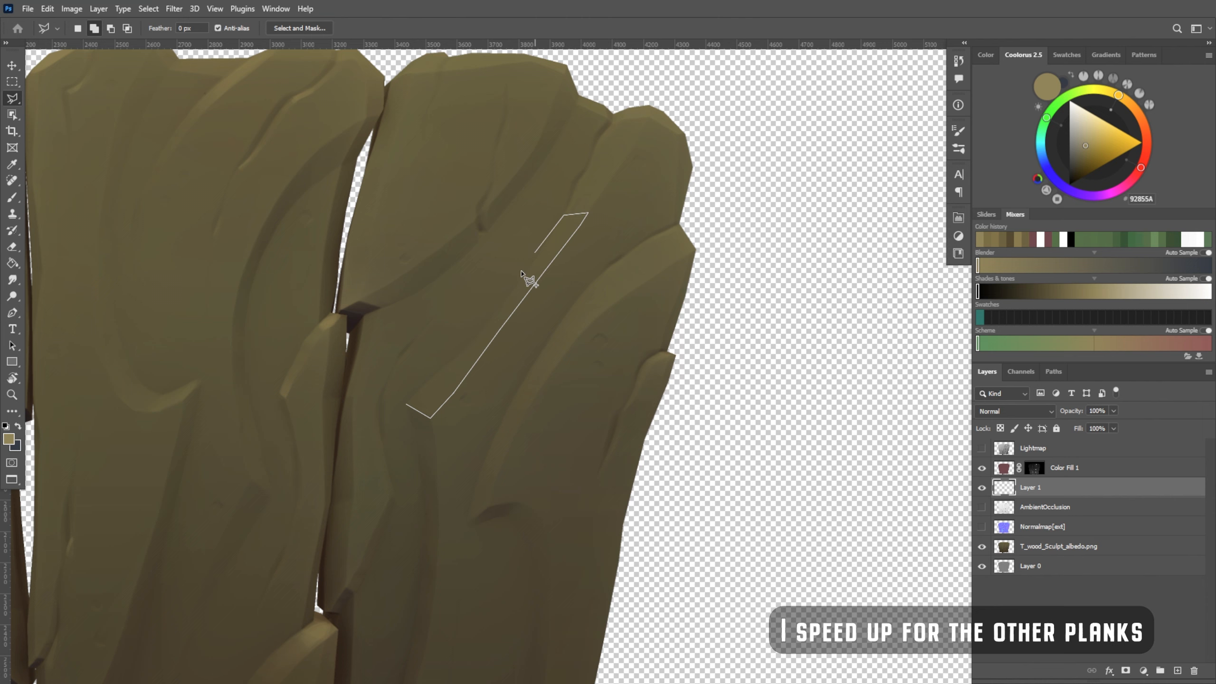
pyautogui.click(407, 405)
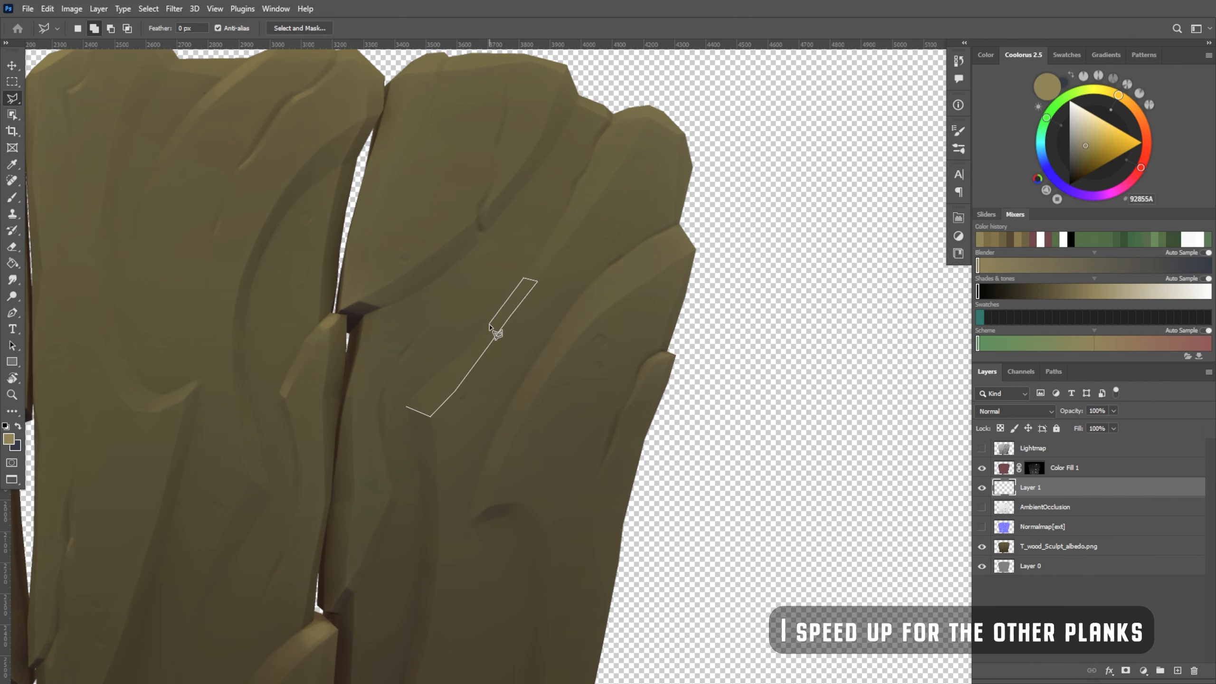
pyautogui.click(406, 407)
pyautogui.press('b')
pyautogui.moveTo(433, 406)
pyautogui.mouseDown()
pyautogui.moveTo(494, 353)
pyautogui.moveTo(432, 392)
pyautogui.mouseUp()
# Fade the painted band on the right plank's central ridge into a gradient with a large 262 px eraser
pyautogui.press('e')
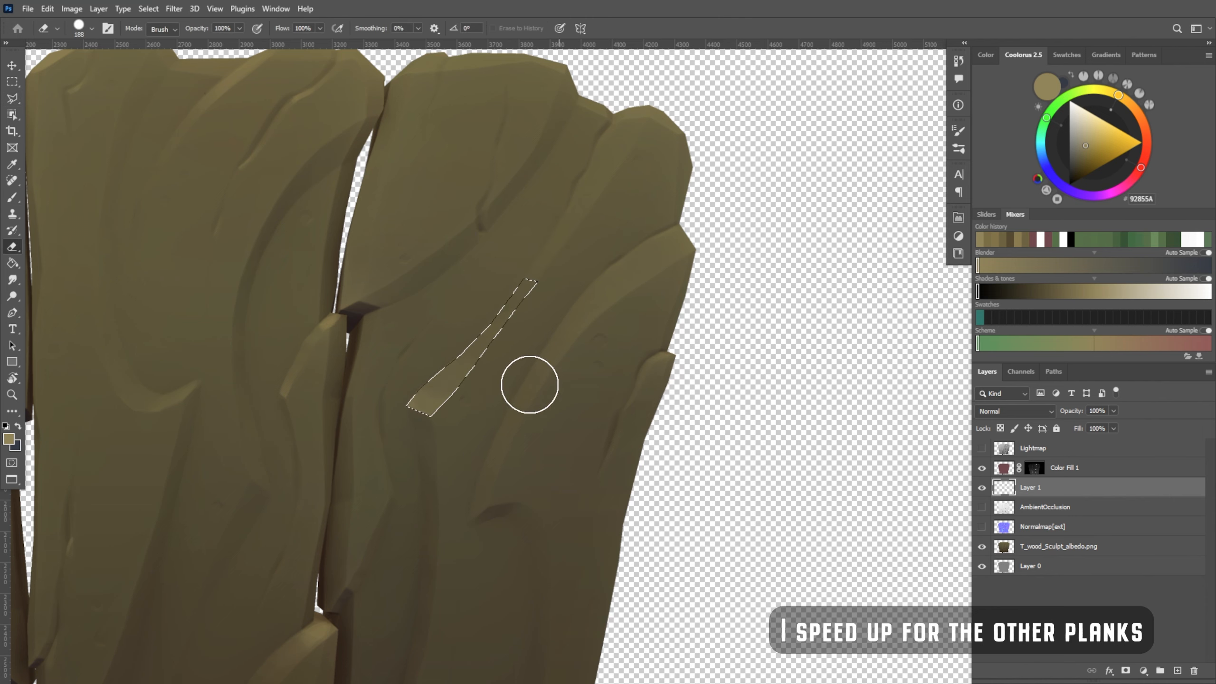
pyautogui.moveTo(619, 374); pyautogui.dragTo(567, 359)
pyautogui.keyDown('alt'); pyautogui.moveTo(421, 391); pyautogui.dragTo(446, 391, button='right'); pyautogui.keyUp('alt')
pyautogui.keyDown('alt'); pyautogui.moveTo(427, 345); pyautogui.dragTo(413, 345, button='right'); pyautogui.keyUp('alt')
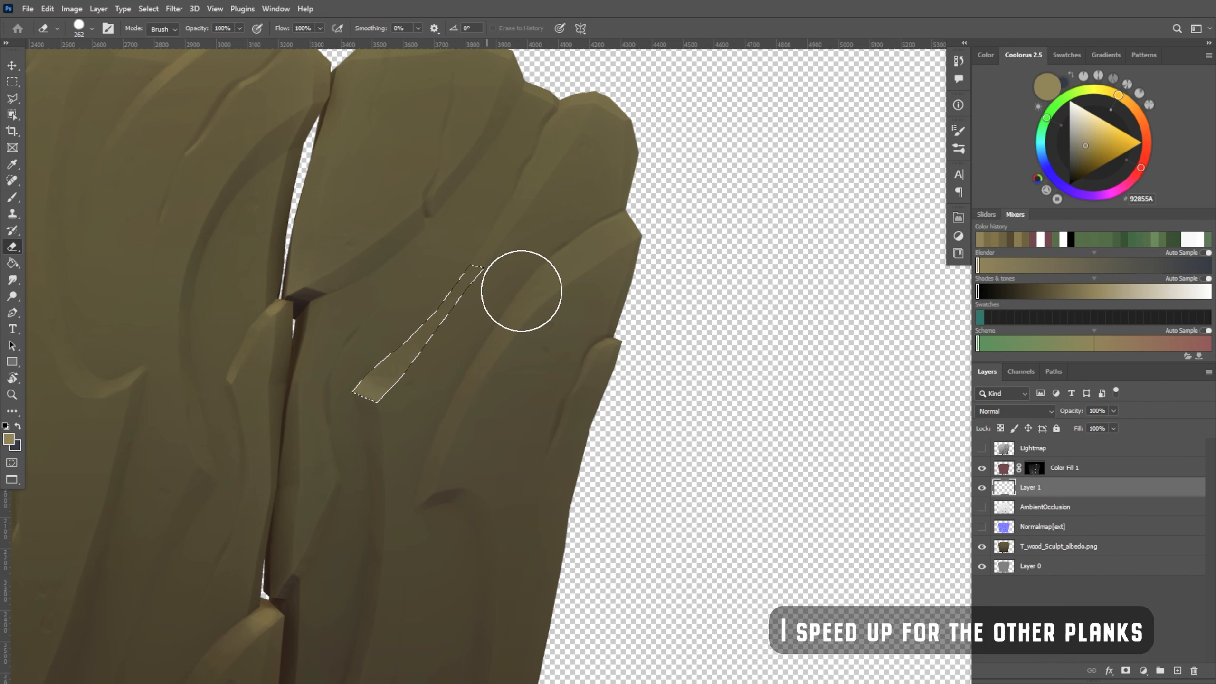
pyautogui.moveTo(521, 291); pyautogui.dragTo(440, 330)
pyautogui.moveTo(564, 520); pyautogui.dragTo(706, 561)
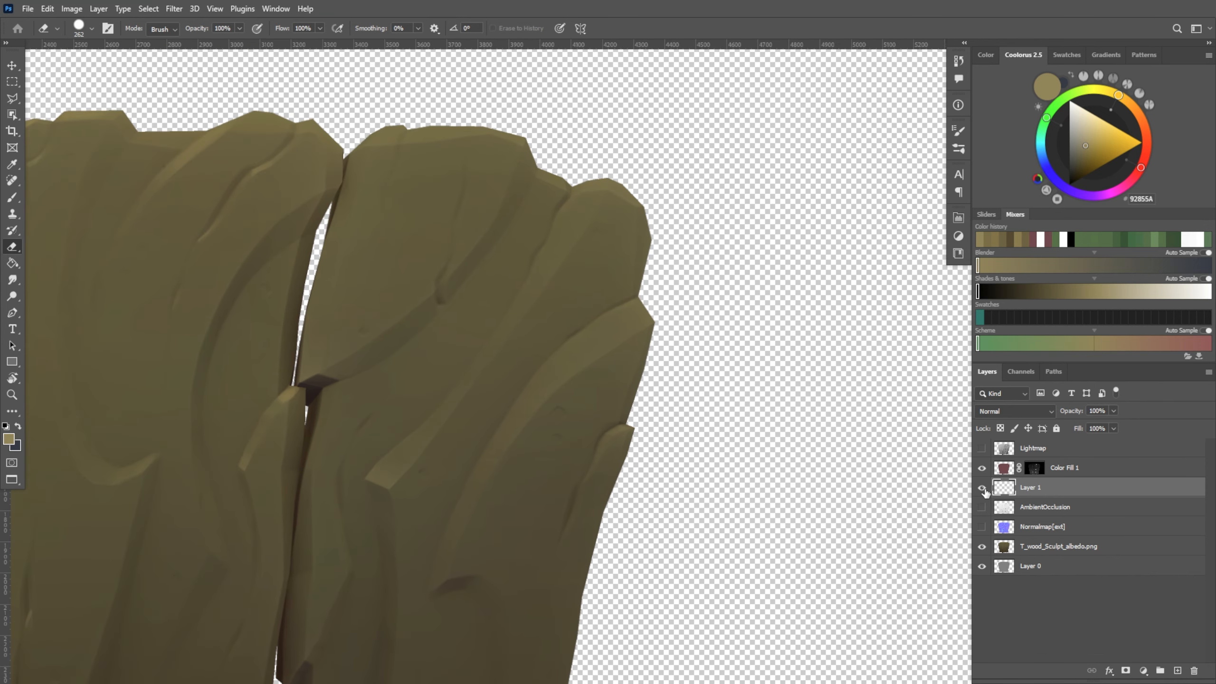
# Highlight the short cracks near the top of the right plank with a 22 px brush
pyautogui.press('b')
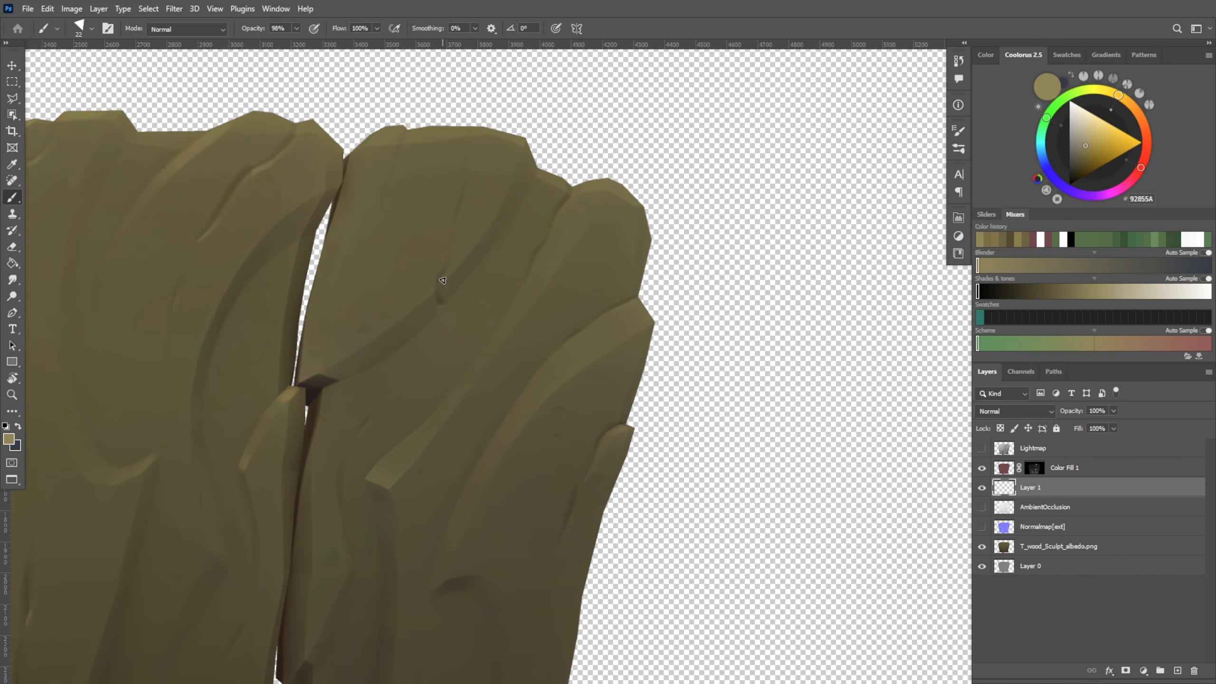
pyautogui.press('e')
pyautogui.press('l')
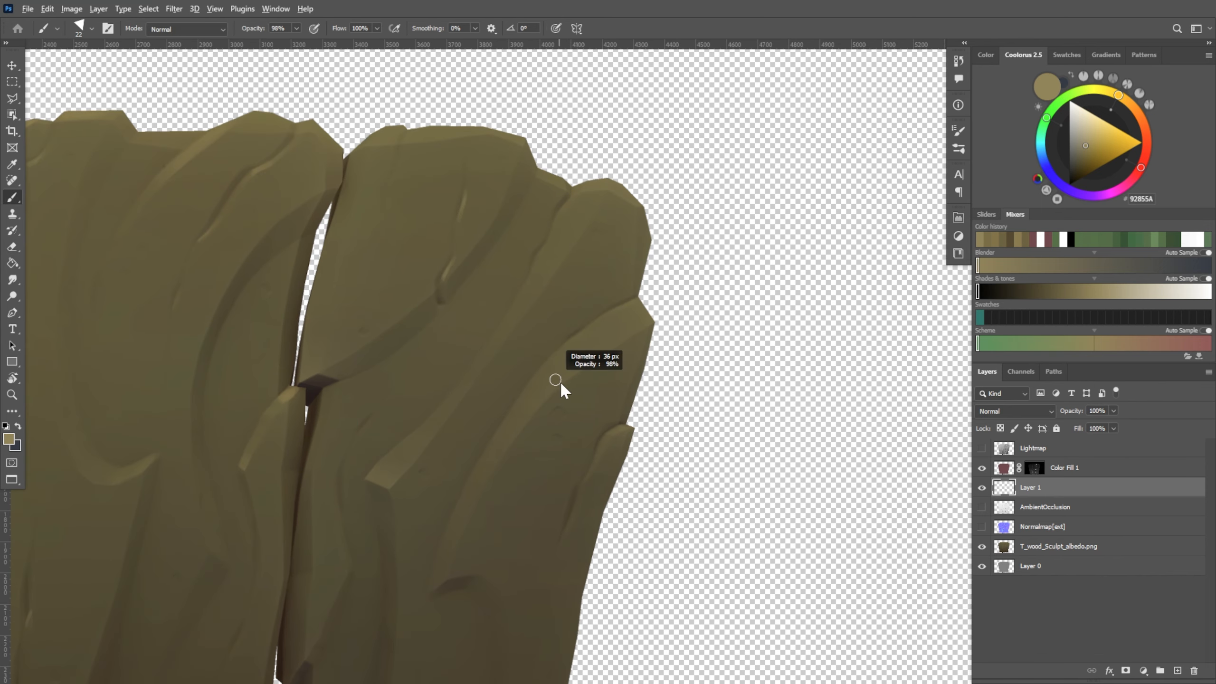
# Outline the curved bevel along the right plank's outer ridge with the polygonal lasso and paint it with a 246 px brush
pyautogui.moveTo(562, 307); pyautogui.dragTo(405, 285)
pyautogui.click(288, 556)
pyautogui.click(311, 496)
pyautogui.click(358, 412)
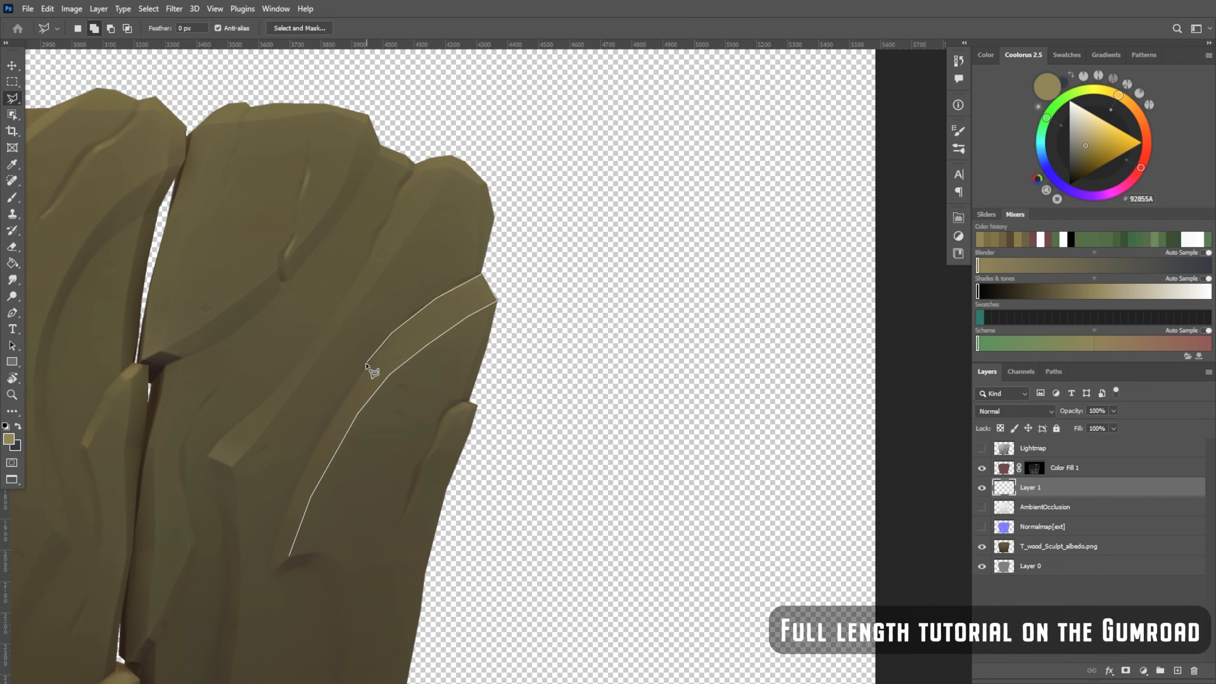
pyautogui.click(286, 515)
pyautogui.press('b')
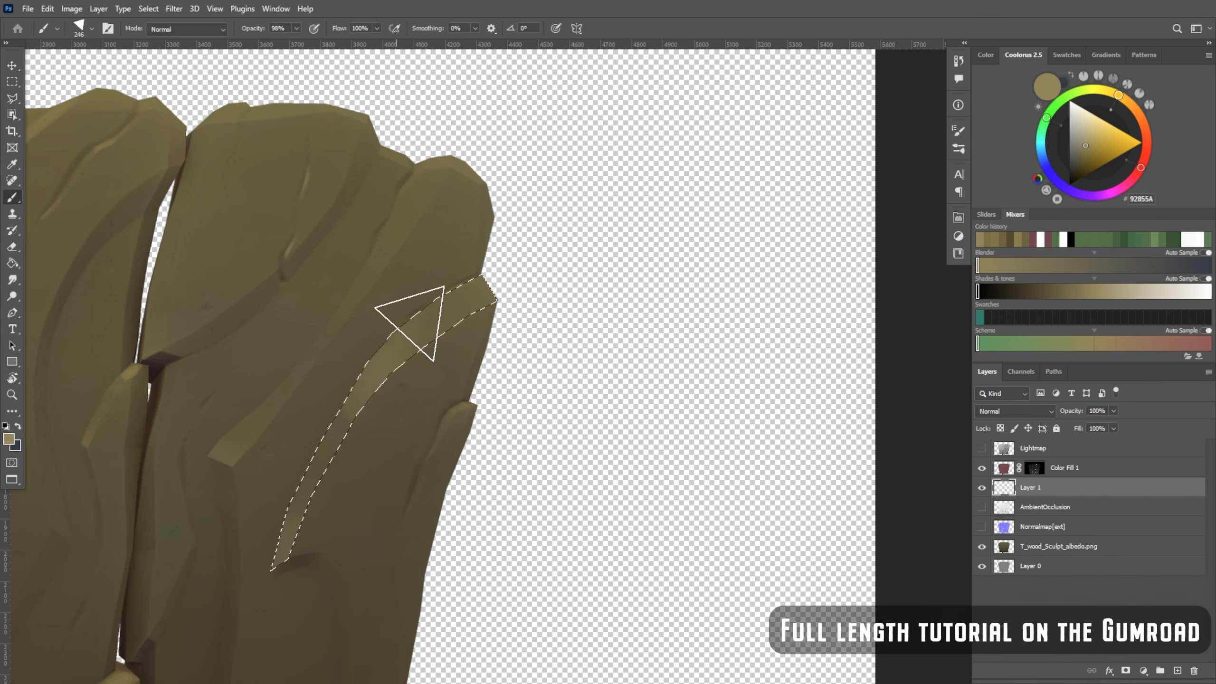
pyautogui.moveTo(502, 282); pyautogui.dragTo(455, 310)
# Blend the highlight on the right plank's outer bevel into a gradient with the eraser and clear the selection
pyautogui.press('e')
pyautogui.keyDown('alt'); pyautogui.moveTo(439, 329); pyautogui.dragTo(448, 333, button='right'); pyautogui.keyUp('alt')
pyautogui.moveTo(451, 324); pyautogui.dragTo(366, 349)
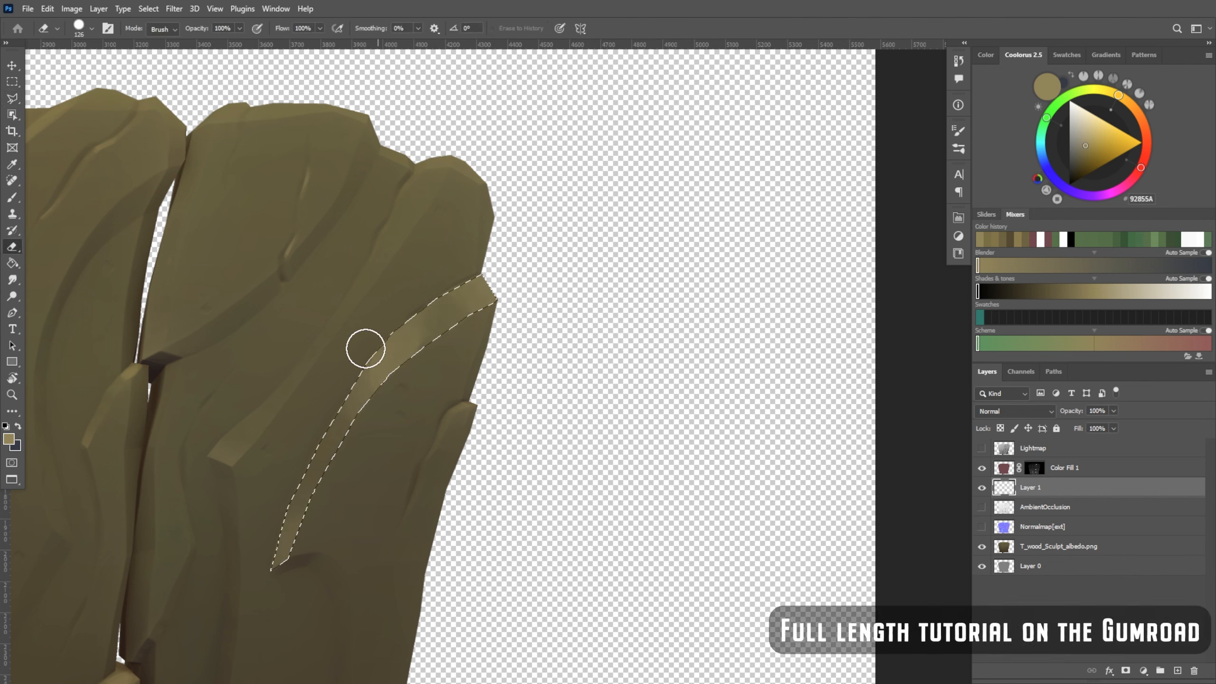
pyautogui.press('b')
pyautogui.keyDown('ctrl'); pyautogui.moveTo(608, 272); pyautogui.dragTo(503, 326); pyautogui.keyUp('ctrl')
pyautogui.moveTo(439, 366); pyautogui.dragTo(516, 298)
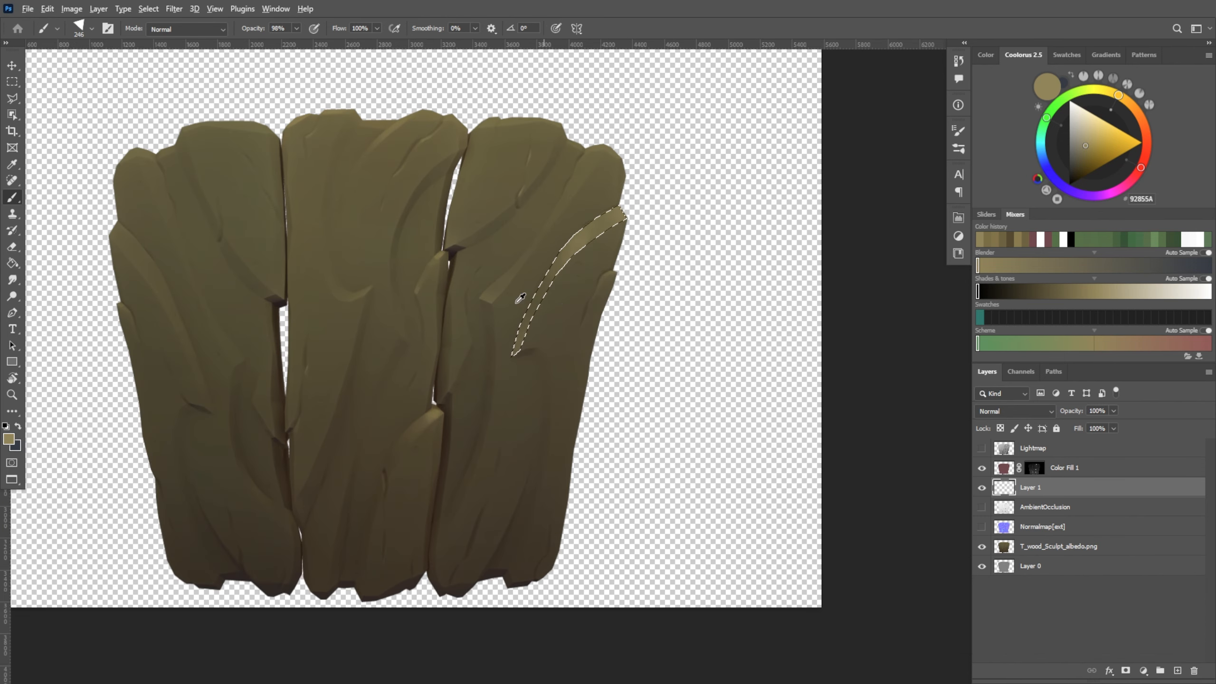
pyautogui.press('e')
pyautogui.keyDown('alt'); pyautogui.moveTo(501, 366); pyautogui.dragTo(511, 381, button='right'); pyautogui.keyUp('alt')
pyautogui.hotkey('ctrl', 'd')
# Select the upper bevel of the right plank's central ridge, paint a highlight, fade it with a 146 px eraser and deselect
pyautogui.press('l')
pyautogui.moveTo(561, 202); pyautogui.dragTo(519, 248)
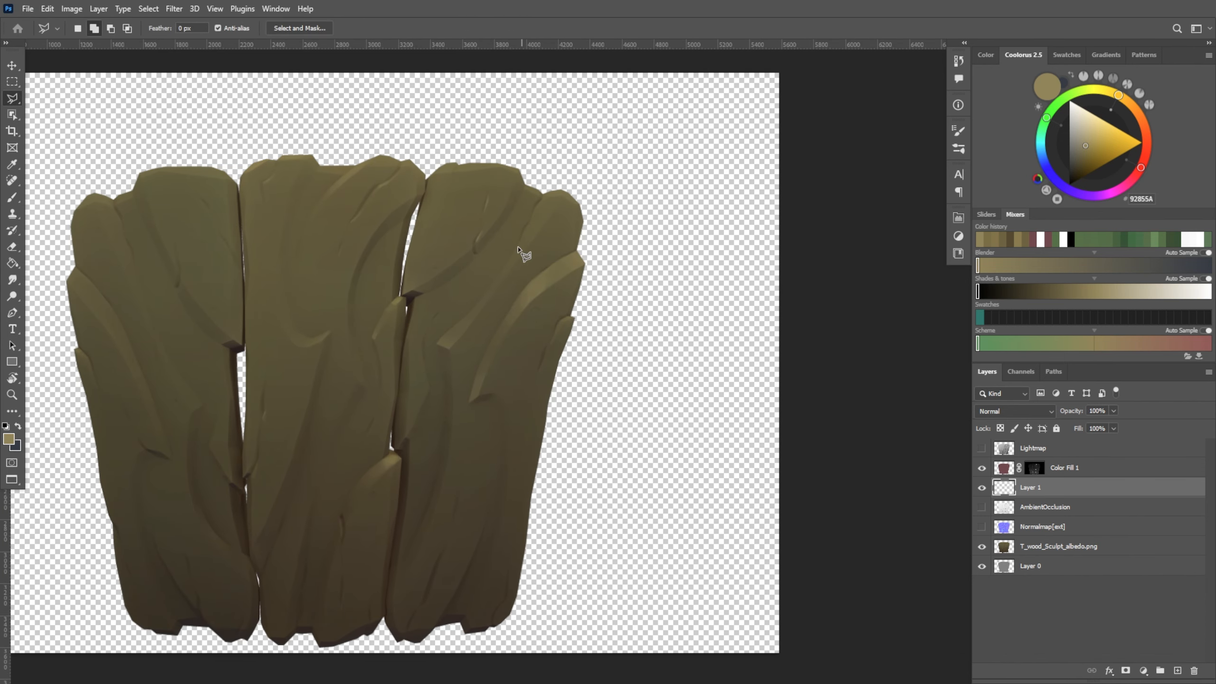
pyautogui.click(512, 254)
pyautogui.press('b')
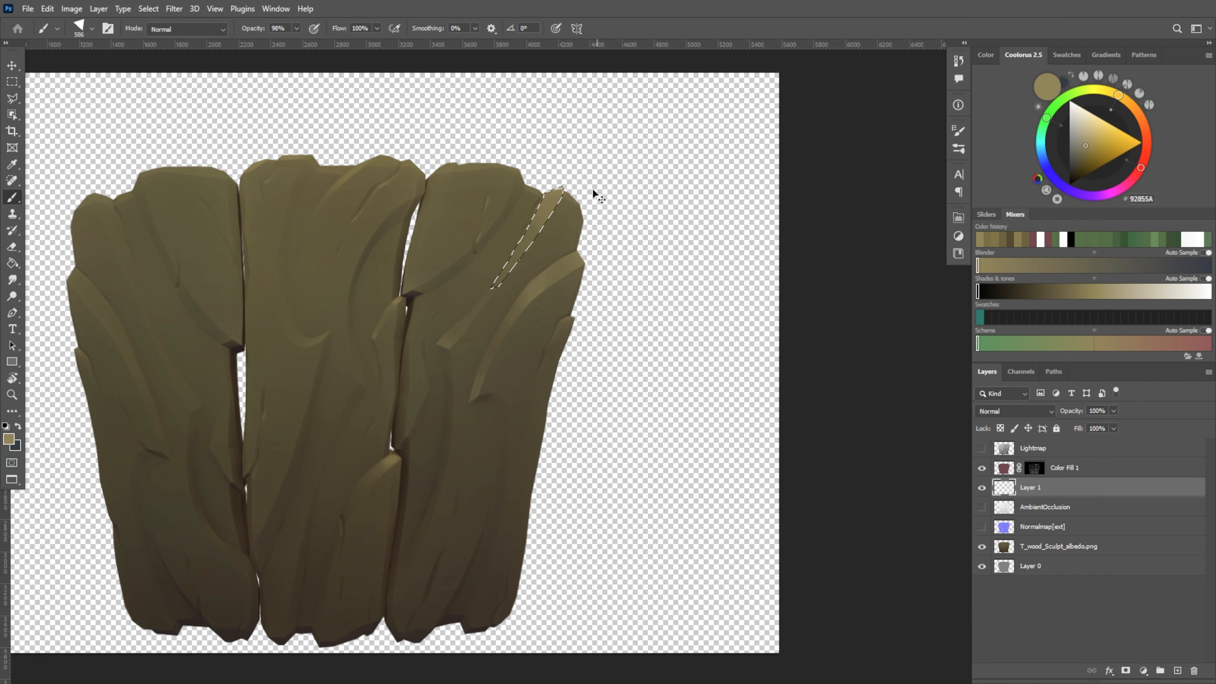
pyautogui.moveTo(608, 194)
pyautogui.mouseDown()
pyautogui.moveTo(517, 236)
pyautogui.moveTo(620, 186)
pyautogui.mouseUp()
pyautogui.press('e')
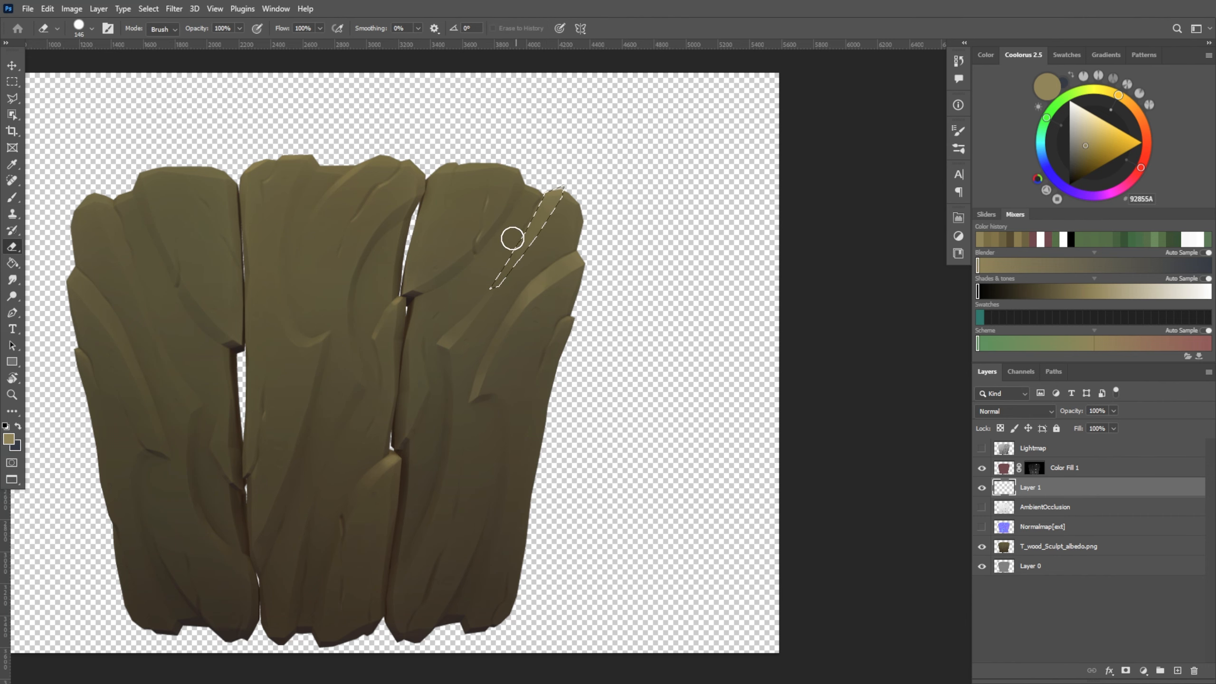
pyautogui.moveTo(512, 238); pyautogui.dragTo(530, 213)
pyautogui.hotkey('ctrl', 'd')
# Select the bevel along the middle plank's upper left edge, paint it with a highlight and clear the selection
pyautogui.keyDown('alt'); pyautogui.scroll(-4, 703, 360); pyautogui.keyUp('alt')
pyautogui.keyDown('alt'); pyautogui.scroll(6, 704, 363); pyautogui.keyUp('alt')
pyautogui.moveTo(293, 275)
pyautogui.mouseDown()
pyautogui.moveTo(531, 250)
pyautogui.moveTo(470, 273)
pyautogui.mouseUp()
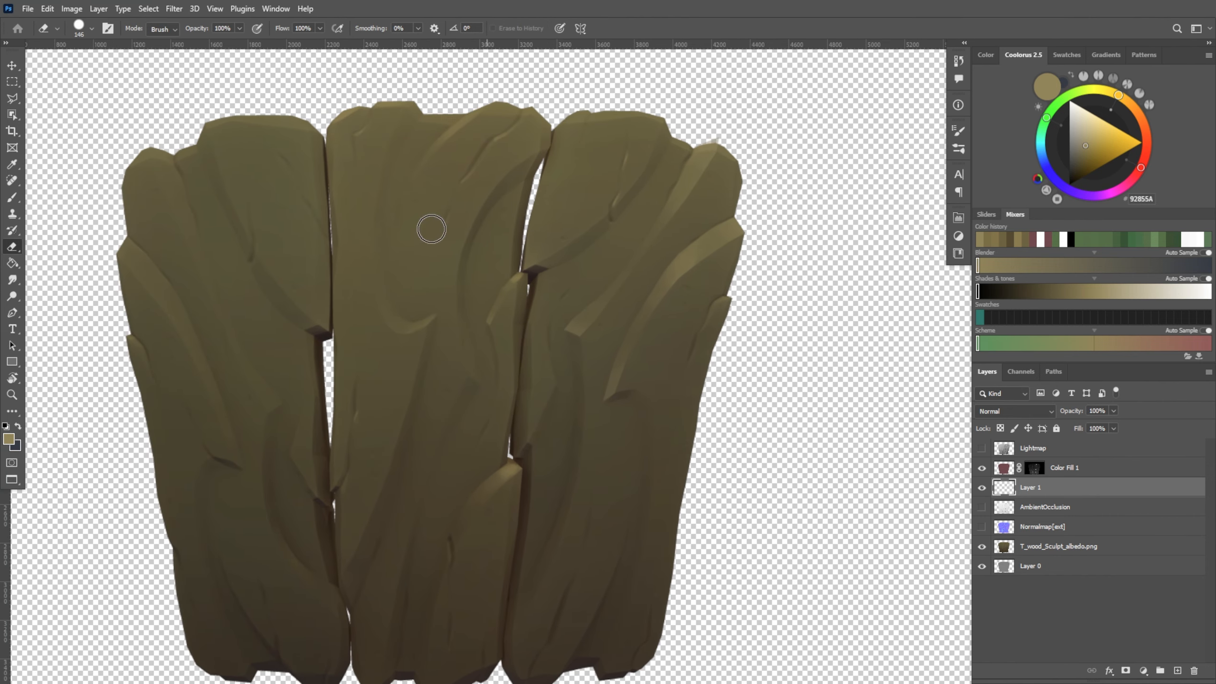
pyautogui.press('l')
pyautogui.click(331, 183)
pyautogui.click(331, 184)
pyautogui.press('b')
pyautogui.moveTo(331, 189); pyautogui.dragTo(351, 127)
pyautogui.hotkey('ctrl', 'd')
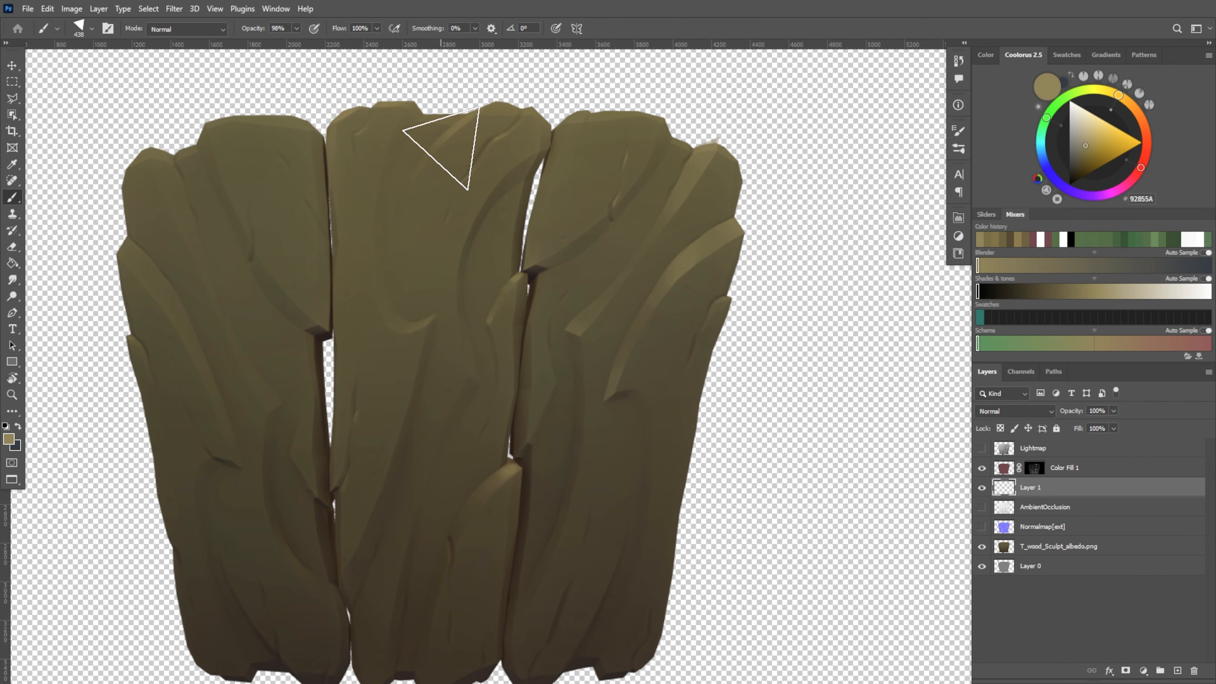
# Select the long curved bevel on the left plank's outer ridge, paint it, fade its lower part with the eraser and deselect
pyautogui.moveTo(468, 489)
pyautogui.mouseDown()
pyautogui.moveTo(629, 450)
pyautogui.moveTo(590, 440)
pyautogui.mouseUp()
pyautogui.press('l')
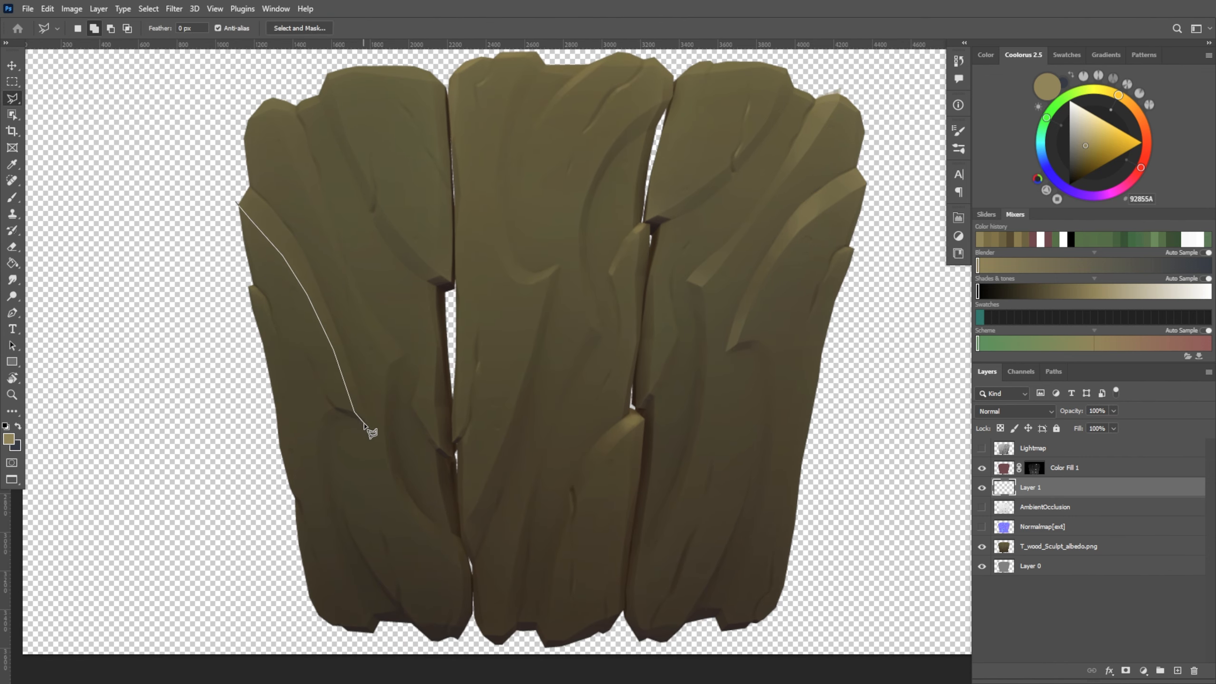
pyautogui.click(238, 203)
pyautogui.press('b')
pyautogui.moveTo(258, 206)
pyautogui.mouseDown()
pyautogui.moveTo(311, 245)
pyautogui.moveTo(310, 263)
pyautogui.moveTo(287, 230)
pyautogui.mouseUp()
pyautogui.press('e')
pyautogui.keyDown('alt'); pyautogui.moveTo(329, 320); pyautogui.dragTo(345, 331, button='right'); pyautogui.keyUp('alt')
pyautogui.hotkey('ctrl', 'd')
pyautogui.hotkey('ctrl', 'z')
pyautogui.hotkey('ctrl', 'd')
# Select the left plank's long inner ridge down to its pointed end, paint it, fade its middle with a 279 px eraser and deselect
pyautogui.moveTo(301, 481); pyautogui.dragTo(275, 502)
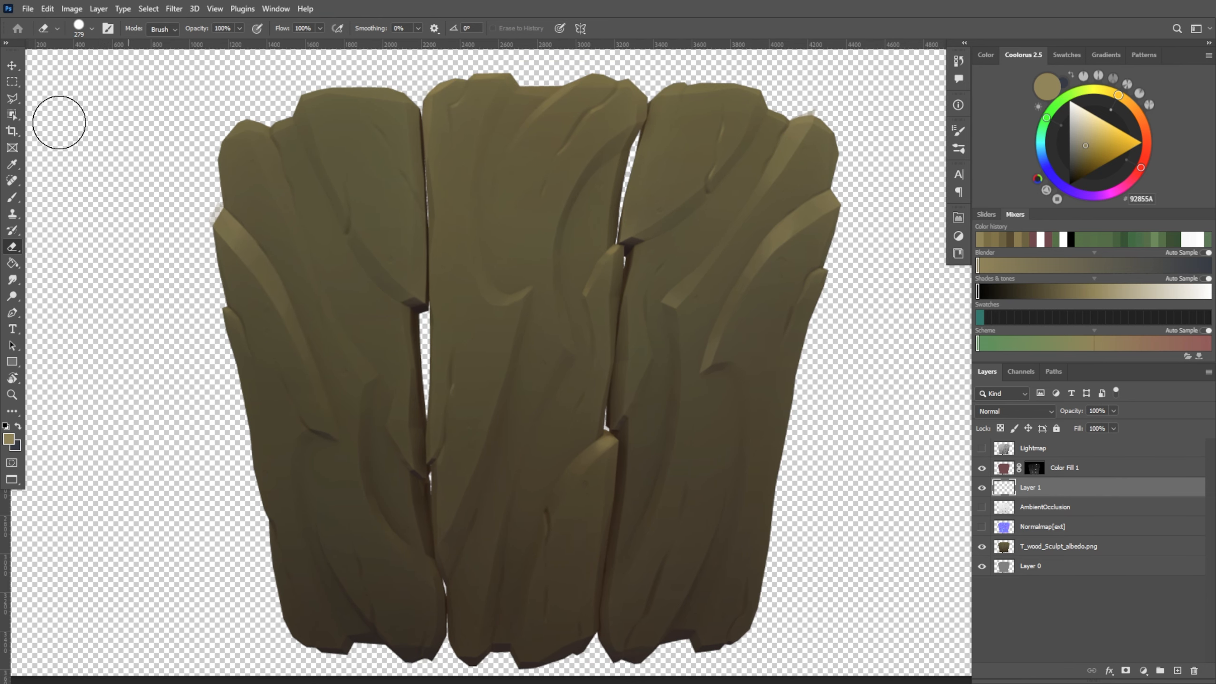
pyautogui.press('l')
pyautogui.click(247, 120)
pyautogui.click(249, 138)
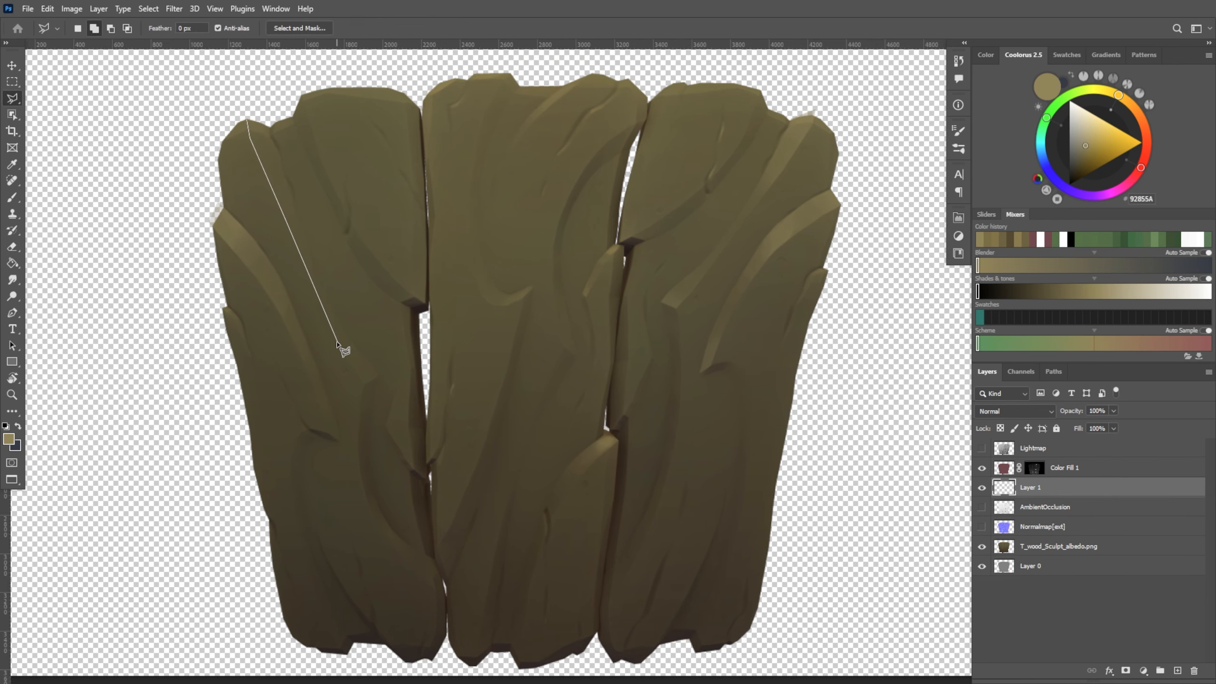
pyautogui.click(248, 121)
pyautogui.press('b')
pyautogui.press('e')
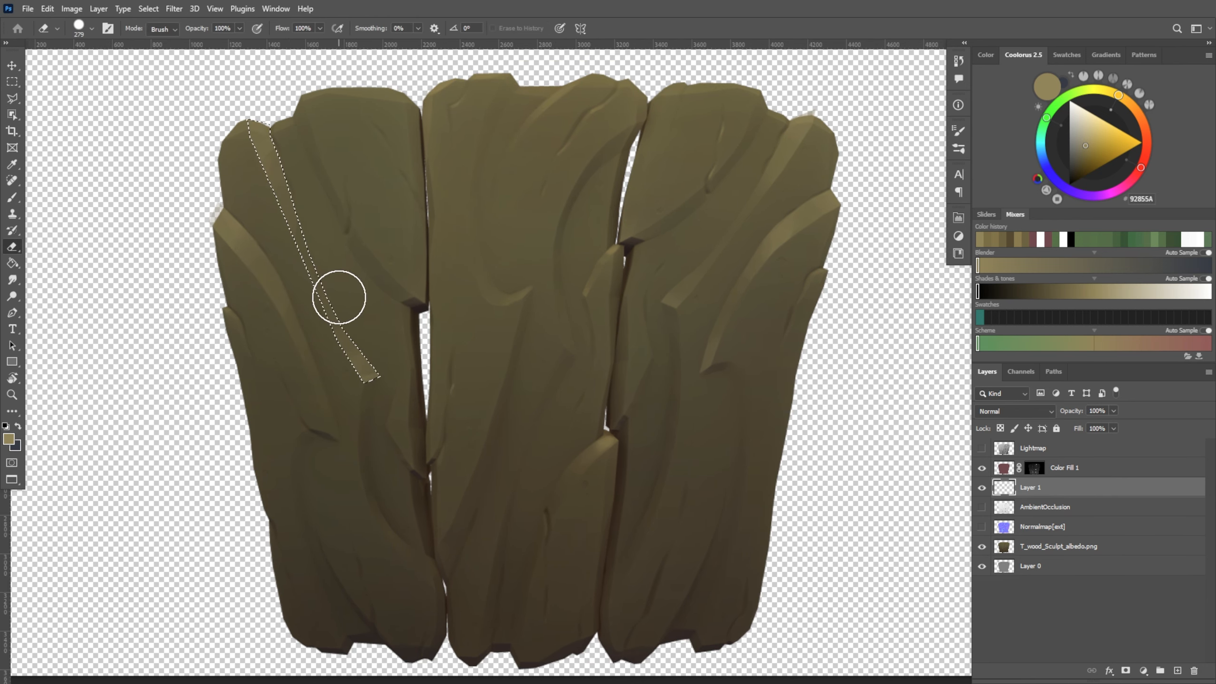
pyautogui.hotkey('ctrl', 'd')
# Select the bevel along the left plank's top edge, paint a highlight, soften it with the eraser and deselect
pyautogui.moveTo(558, 503); pyautogui.dragTo(529, 486)
pyautogui.press('l')
pyautogui.moveTo(198, 128)
pyautogui.mouseDown()
pyautogui.moveTo(241, 223)
pyautogui.moveTo(330, 198)
pyautogui.mouseUp()
pyautogui.click(430, 182)
pyautogui.click(401, 147)
pyautogui.click(286, 211)
pyautogui.press('b')
pyautogui.keyDown('alt'); pyautogui.moveTo(338, 194); pyautogui.dragTo(317, 187, button='right'); pyautogui.keyUp('alt')
pyautogui.press('e')
pyautogui.moveTo(313, 185)
pyautogui.mouseDown()
pyautogui.moveTo(405, 179)
pyautogui.moveTo(352, 184)
pyautogui.mouseUp()
pyautogui.hotkey('ctrl', 'd')
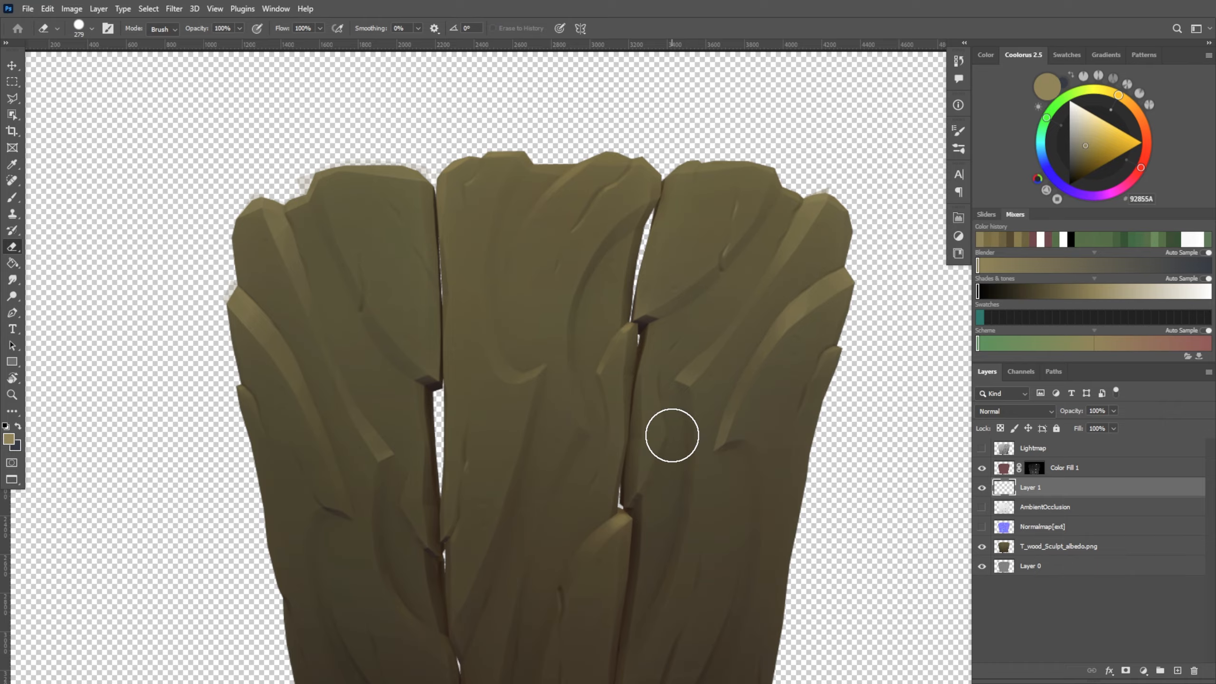
# Highlight the small chip on the left plank's outer edge and fade the stroke with a 137 px eraser
pyautogui.moveTo(671, 436); pyautogui.dragTo(644, 442)
pyautogui.moveTo(678, 358); pyautogui.dragTo(630, 210)
pyautogui.press('b')
pyautogui.keyDown('alt'); pyautogui.moveTo(187, 254); pyautogui.dragTo(170, 259, button='right'); pyautogui.keyUp('alt')
pyautogui.press('e')
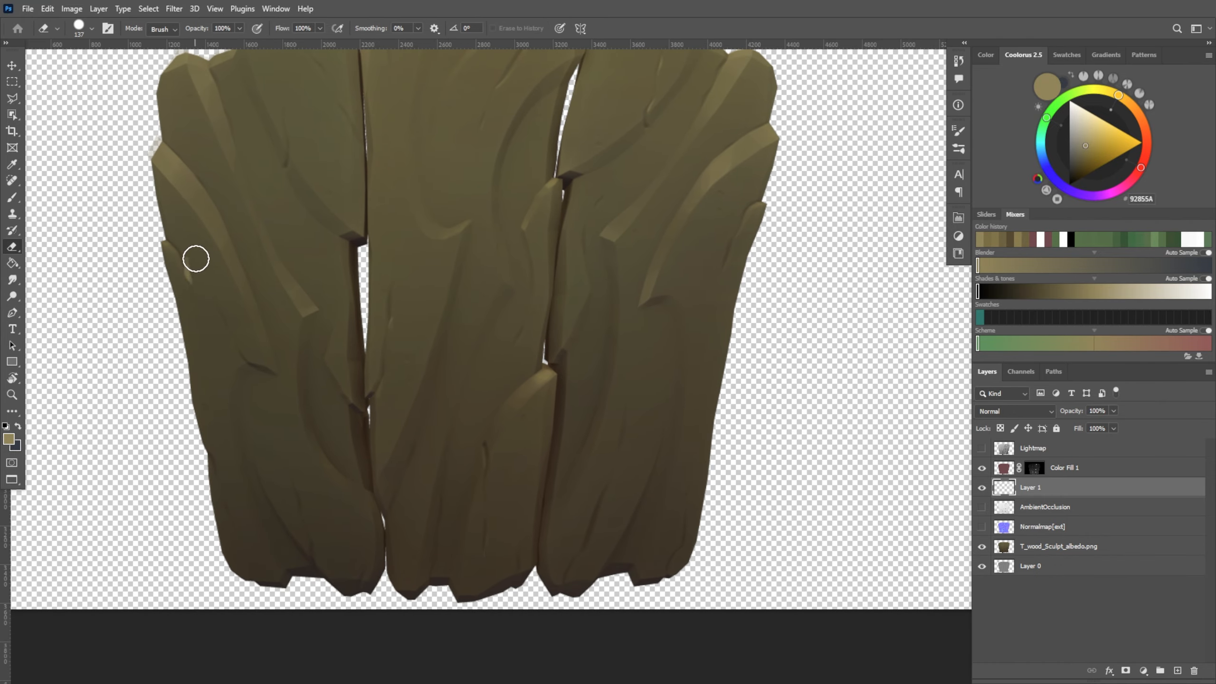
pyautogui.moveTo(195, 261); pyautogui.dragTo(204, 284)
# Touch up the fine crack highlights on the middle plank with a 43 px brush and the eraser
pyautogui.press('b')
pyautogui.press('e')
pyautogui.press('b')
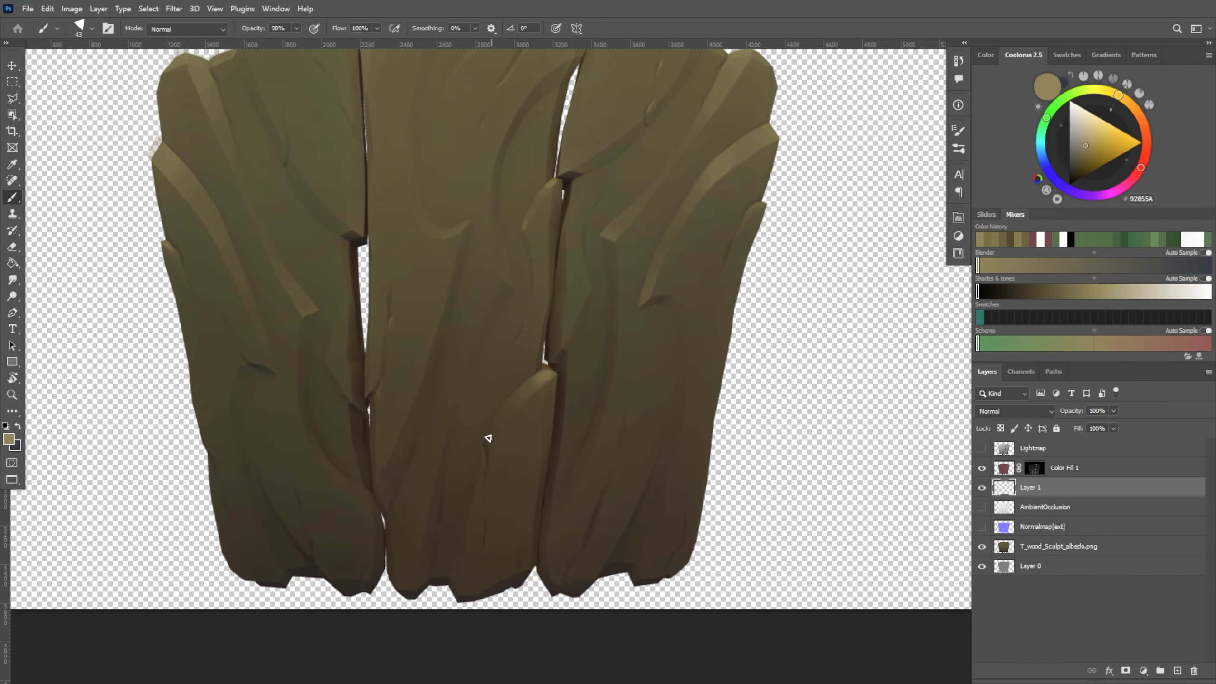
pyautogui.moveTo(393, 351); pyautogui.dragTo(392, 397)
pyautogui.moveTo(809, 319); pyautogui.dragTo(752, 396)
pyautogui.press('e')
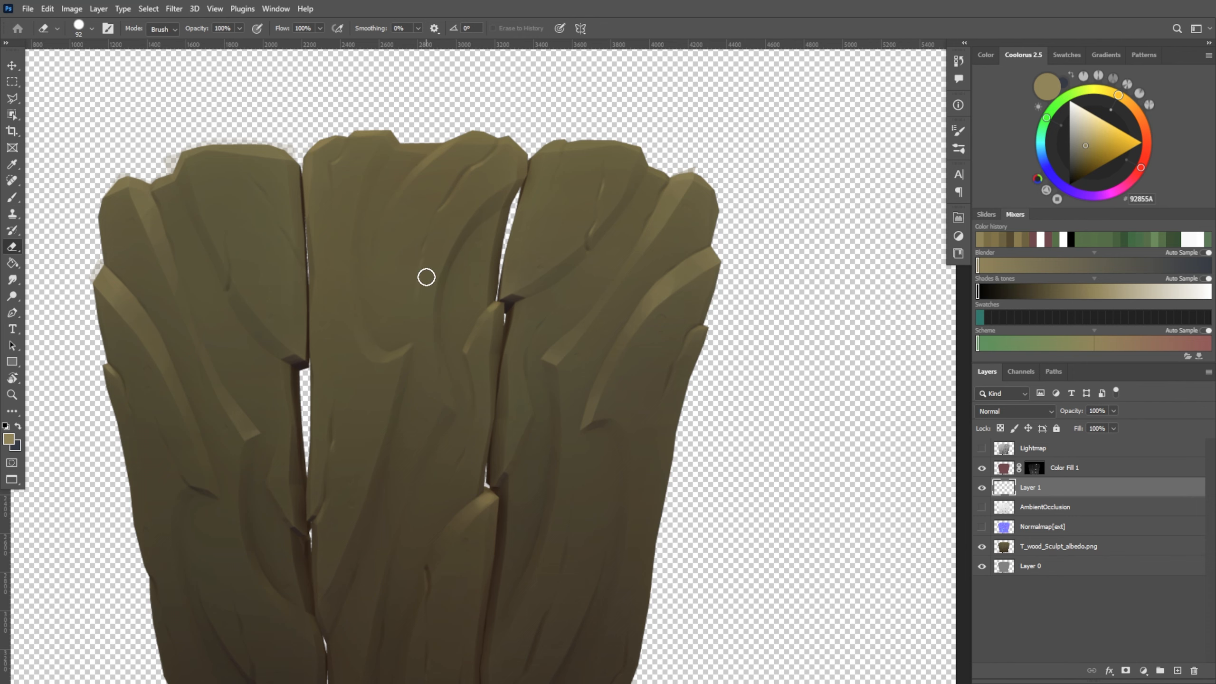
# Highlight the short crack in the upper part of the left plank and soften it with the eraser
pyautogui.moveTo(648, 277); pyautogui.dragTo(688, 251)
pyautogui.press('b')
pyautogui.moveTo(272, 260); pyautogui.dragTo(272, 237)
pyautogui.press('e')
# Compare the planks with Layer 1 hidden and shown, and touch up the highlight along the right plank's top edge
pyautogui.moveTo(684, 485); pyautogui.dragTo(680, 448)
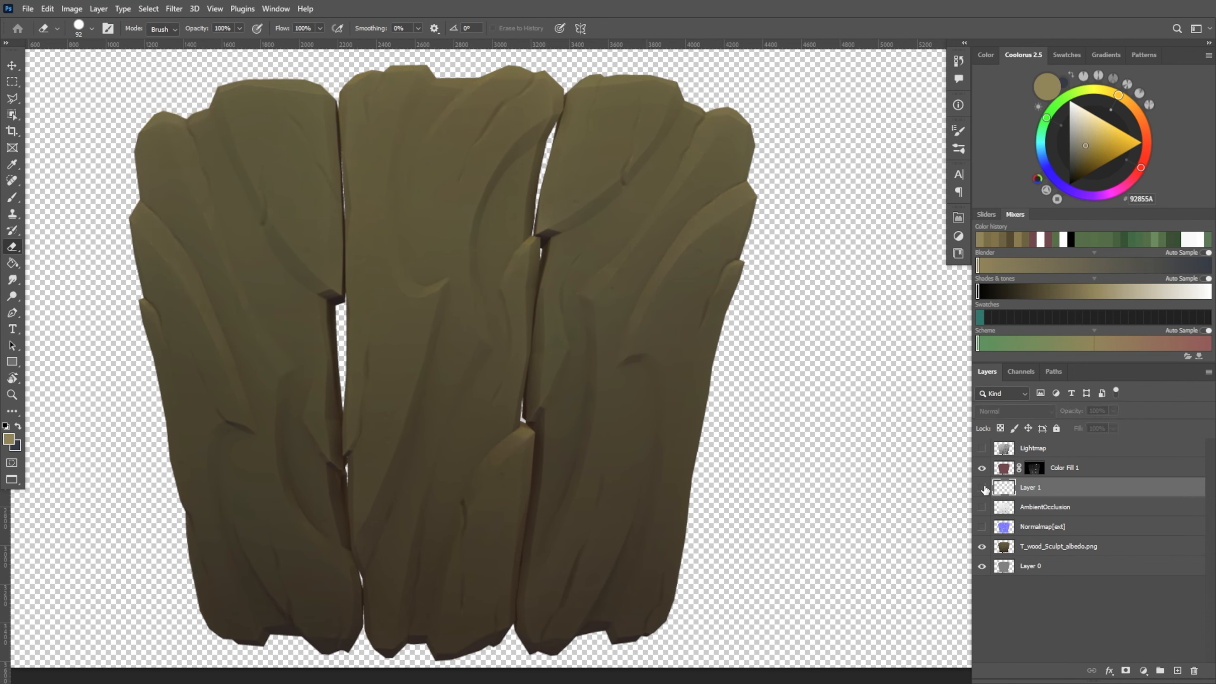
pyautogui.press('b')
pyautogui.moveTo(786, 288); pyautogui.dragTo(786, 324)
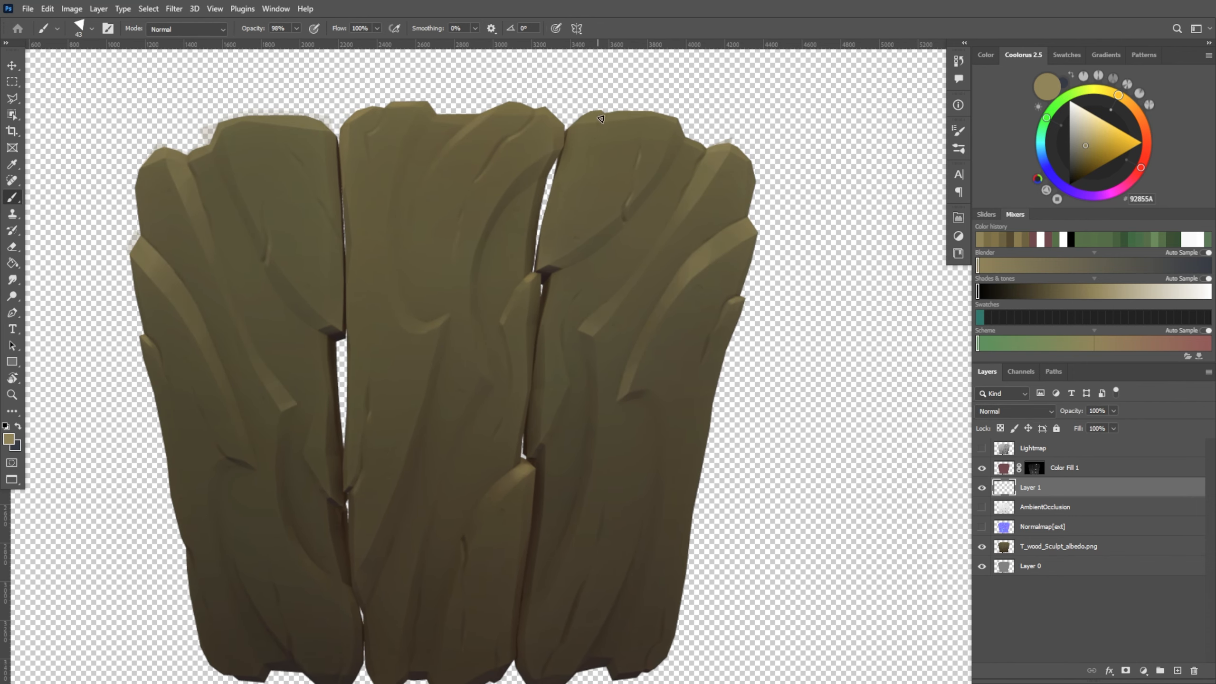
pyautogui.press('e')
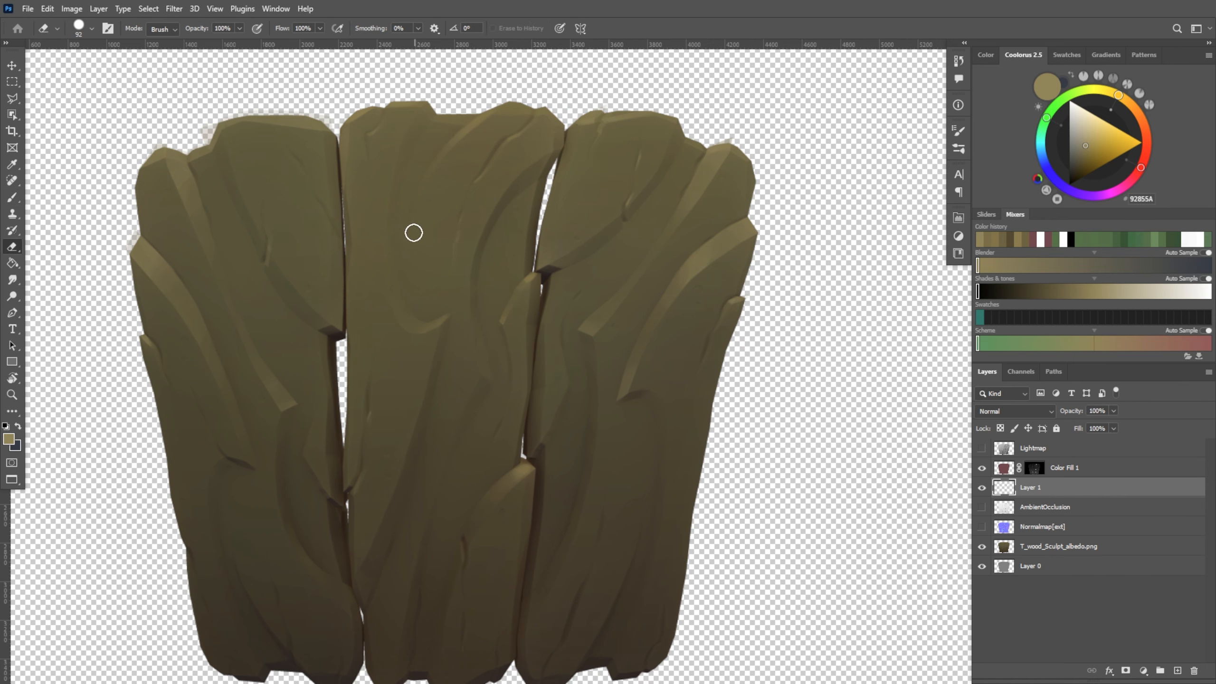
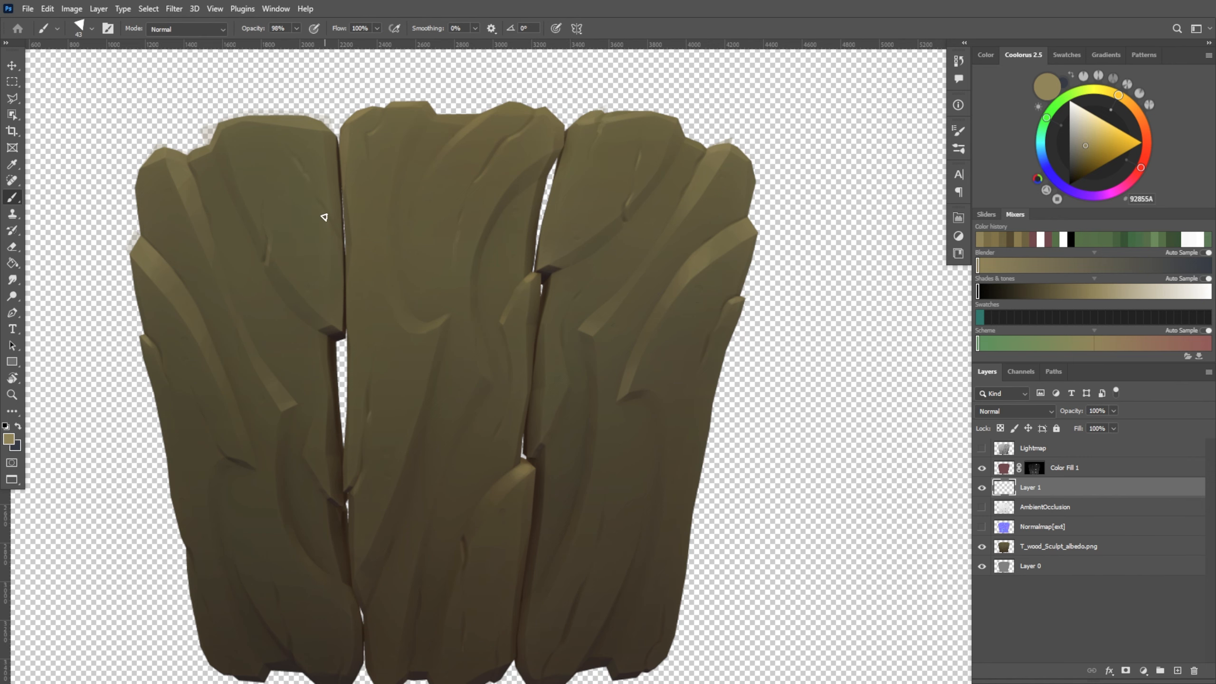
# Touch up the inner lower part of the right plank with the sampled dark olive 534D38 and review all three planks
pyautogui.scroll(-1, 442, 402)
pyautogui.press('b')
pyautogui.keyDown('alt'); pyautogui.click(568, 617); pyautogui.keyUp('alt')
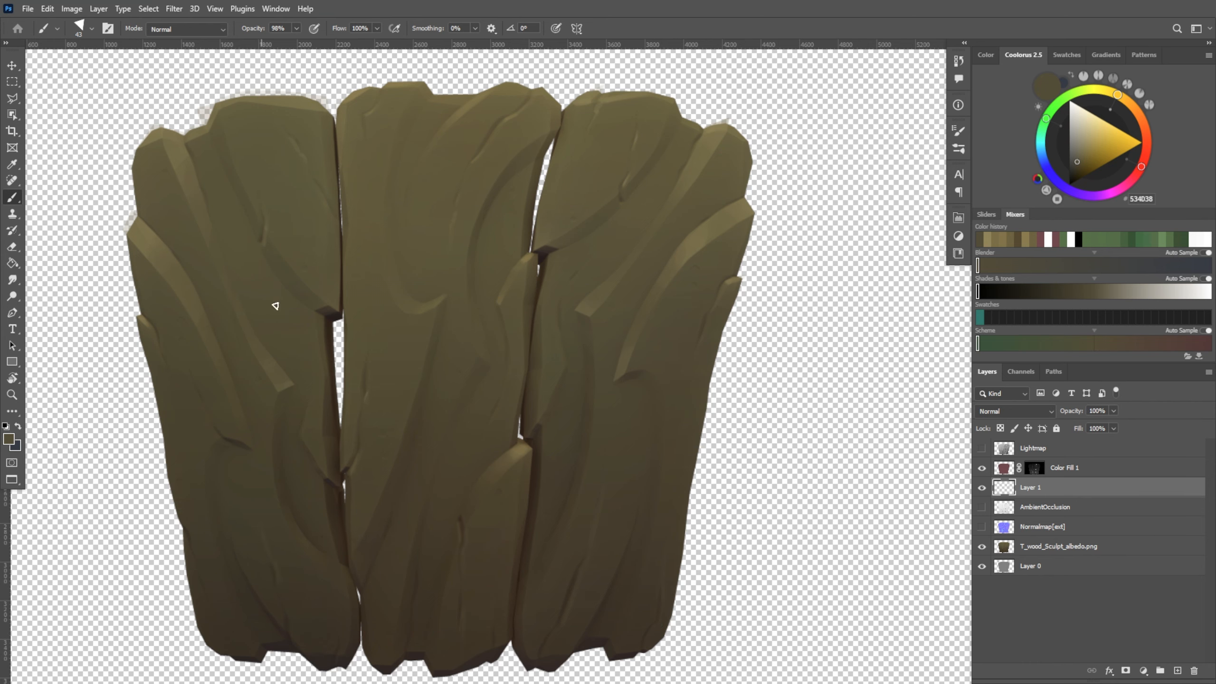
pyautogui.keyDown('alt'); pyautogui.scroll(-2, 275, 306); pyautogui.keyUp('alt')
pyautogui.moveTo(546, 479); pyautogui.dragTo(558, 533)
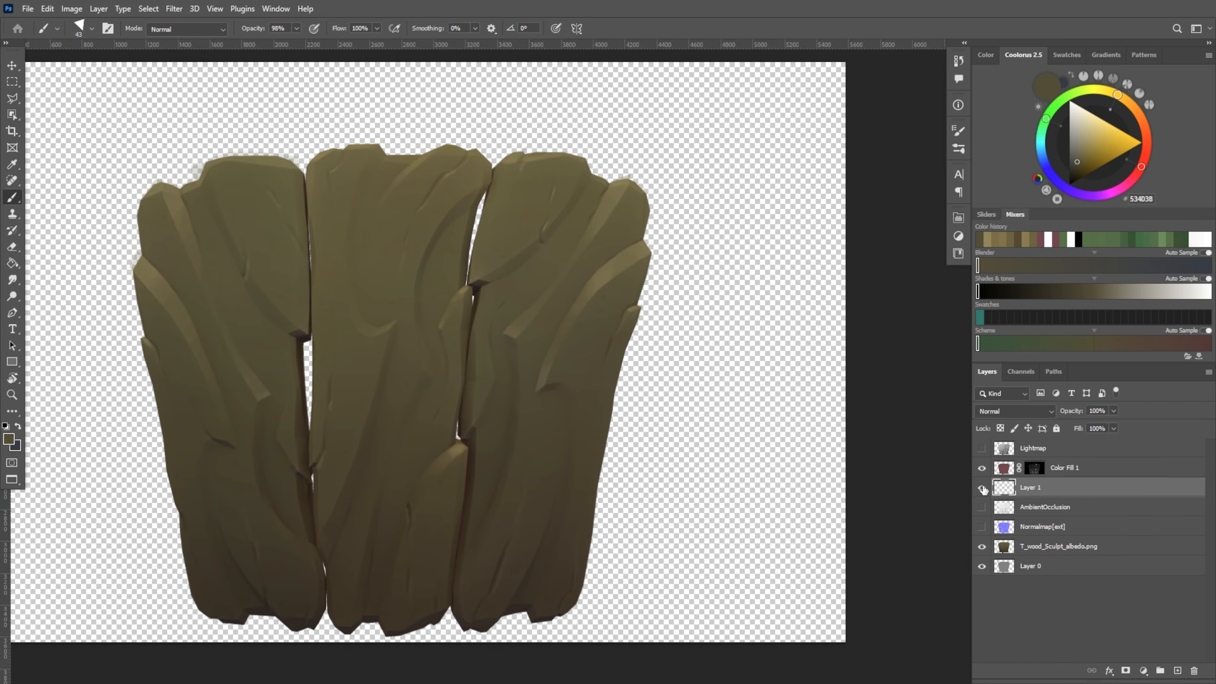
pyautogui.keyDown('alt'); pyautogui.scroll(-1, 599, 369); pyautogui.keyUp('alt')
pyautogui.keyDown('alt'); pyautogui.scroll(3, 569, 378); pyautogui.keyUp('alt')
pyautogui.moveTo(653, 380); pyautogui.dragTo(733, 383)
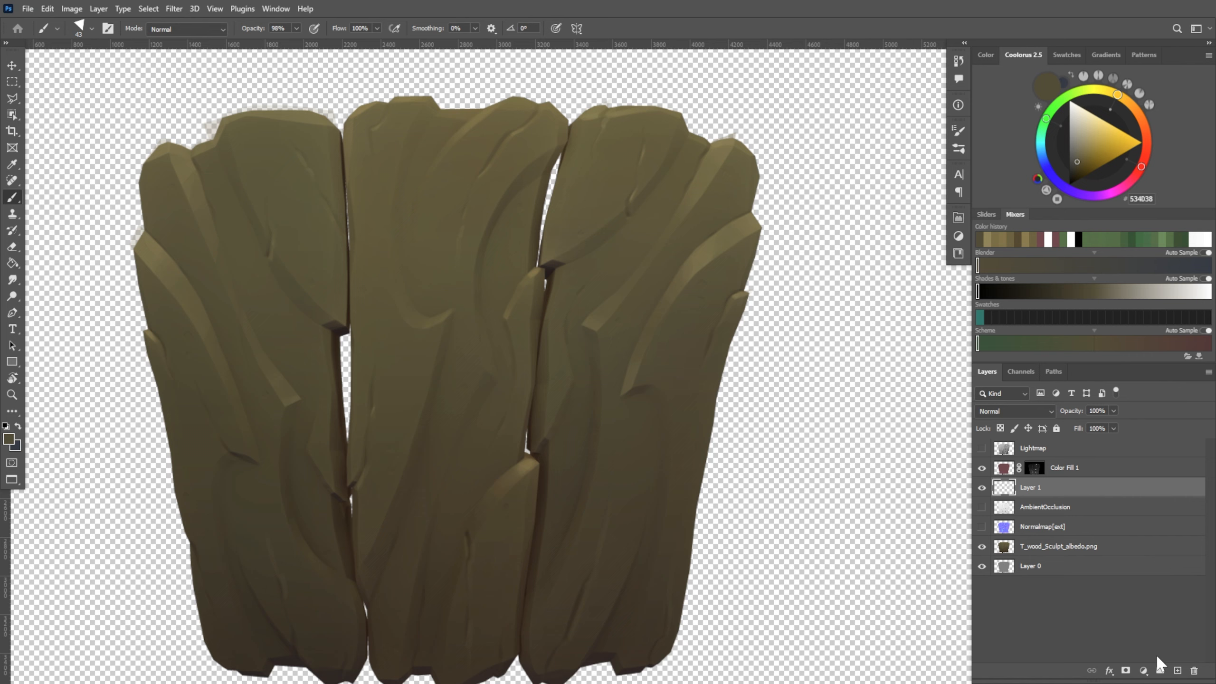
# Add a new layer above Layer 1 and make test strokes down the middle plank with a 121 px brush
pyautogui.click(1178, 671)
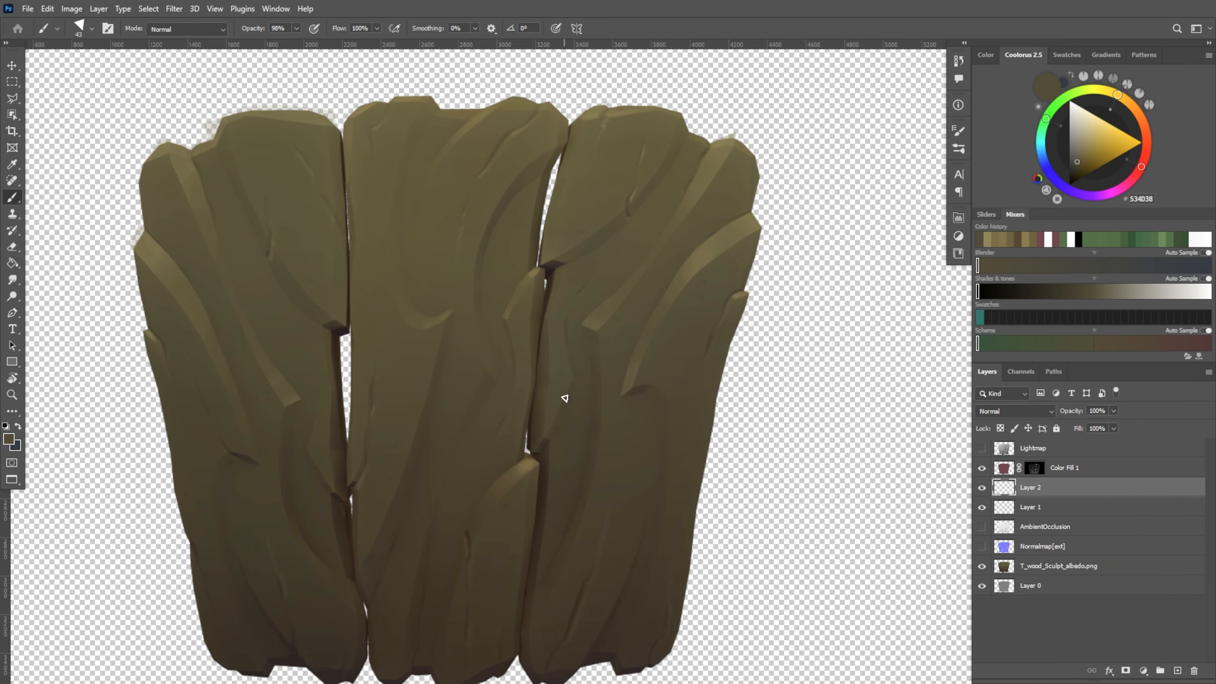
pyautogui.keyDown('alt'); pyautogui.moveTo(506, 364); pyautogui.dragTo(519, 364, button='right'); pyautogui.keyUp('alt')
pyautogui.moveTo(518, 416); pyautogui.dragTo(515, 345)
pyautogui.keyDown('alt'); pyautogui.click(451, 333); pyautogui.keyUp('alt')
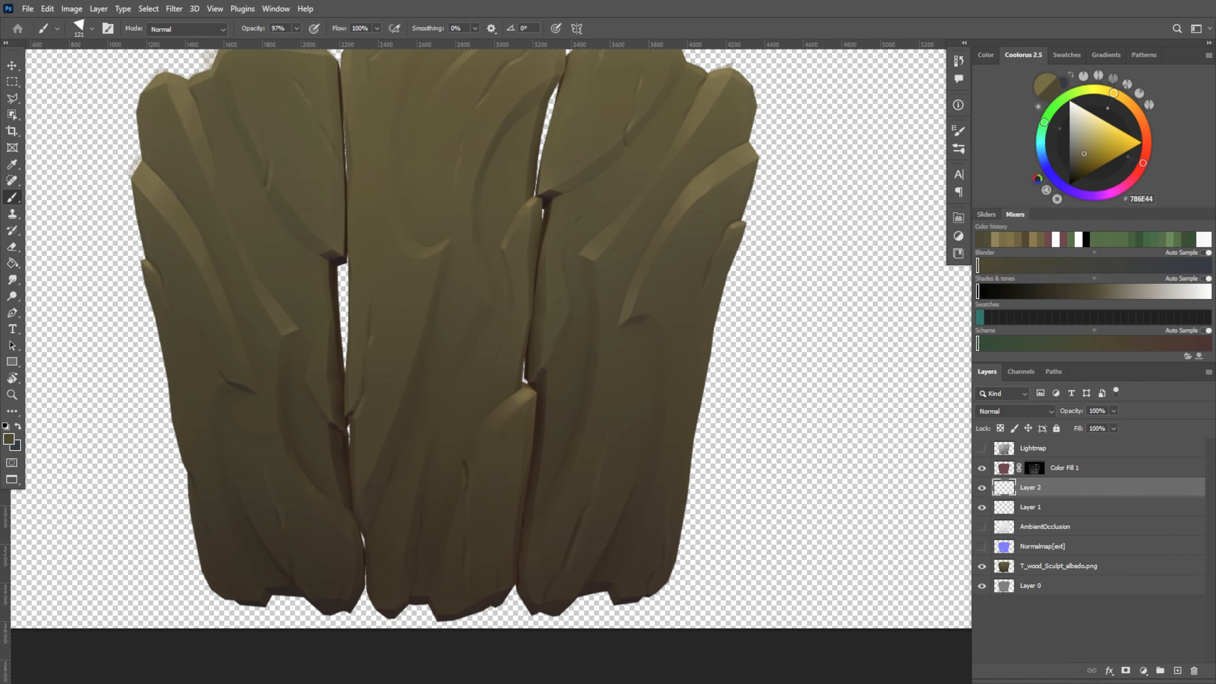
pyautogui.keyDown('alt'); pyautogui.moveTo(451, 290); pyautogui.dragTo(457, 291, button='right'); pyautogui.keyUp('alt')
pyautogui.moveTo(452, 294); pyautogui.dragTo(434, 390)
pyautogui.keyDown('alt'); pyautogui.click(451, 410); pyautogui.keyUp('alt')
# Try a muted blue tint (51537C) along the center of the middle plank
pyautogui.click(1047, 169)
pyautogui.click(1082, 151)
pyautogui.moveTo(463, 283); pyautogui.dragTo(454, 329)
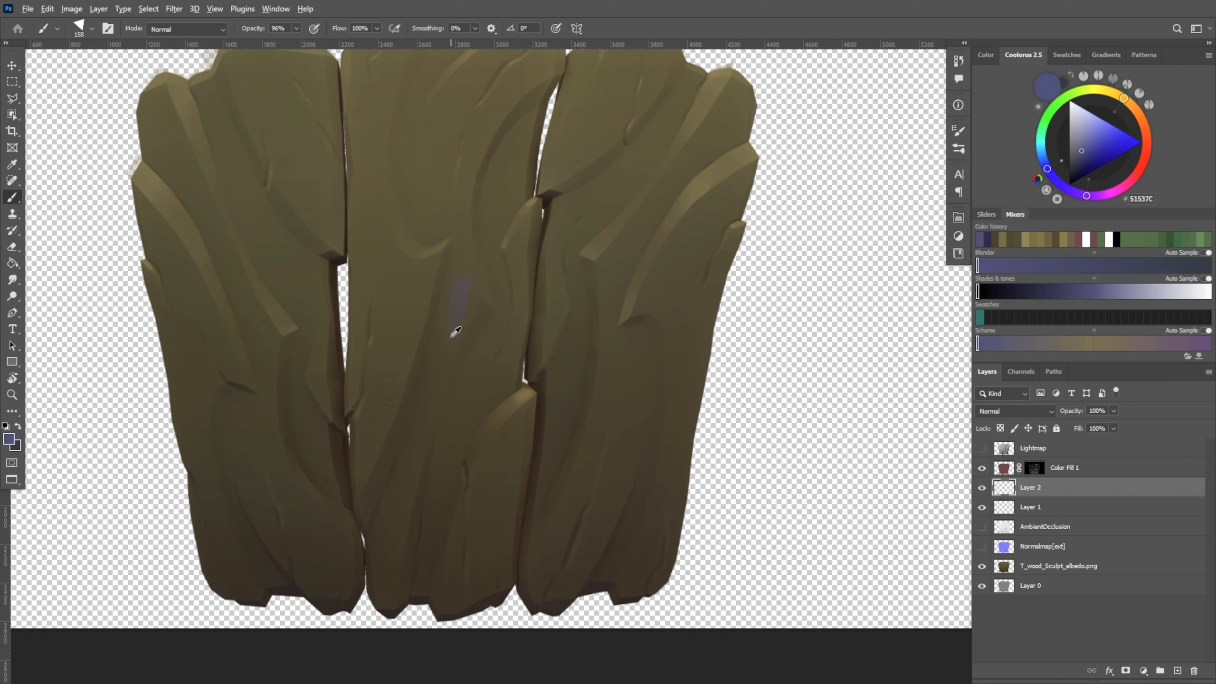
pyautogui.keyDown('alt'); pyautogui.click(452, 337); pyautogui.keyUp('alt')
pyautogui.hotkey('ctrl', 'z')
pyautogui.keyDown('alt'); pyautogui.moveTo(433, 358); pyautogui.dragTo(422, 358, button='right'); pyautogui.keyUp('alt')
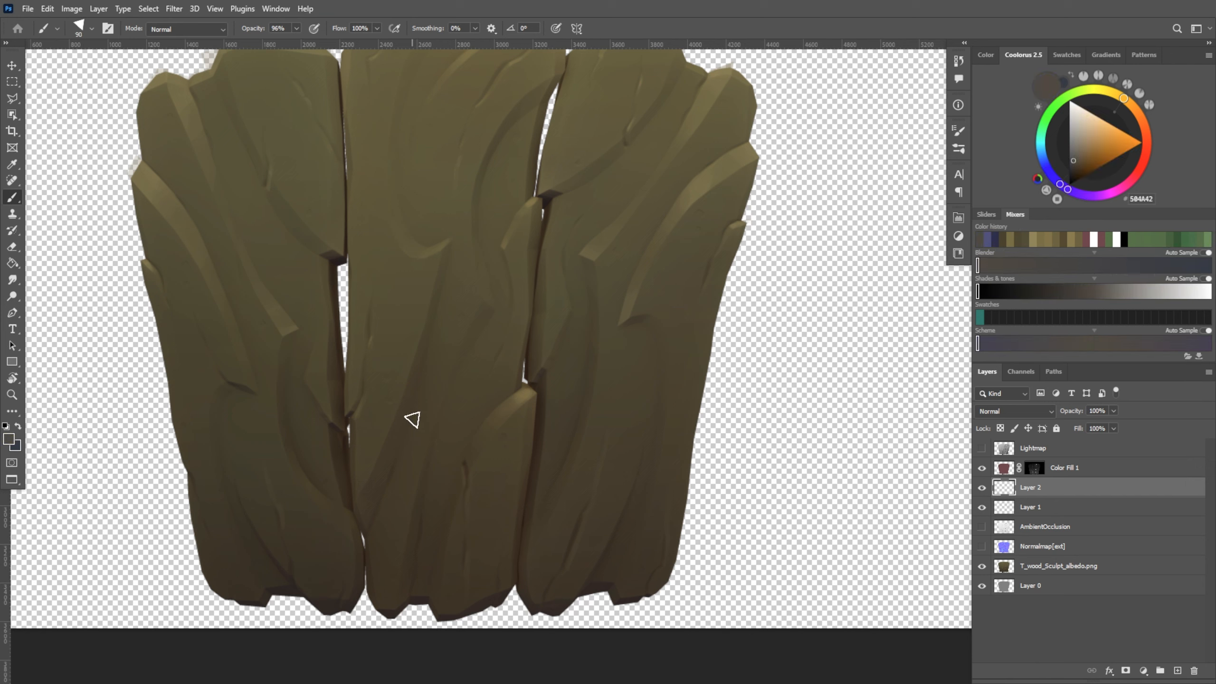
# Try blending sampled grey-brown tones into the tint along the middle plank's diagonal crease with a 116 px brush
pyautogui.keyDown('alt'); pyautogui.click(474, 282); pyautogui.keyUp('alt')
pyautogui.keyDown('alt'); pyautogui.click(406, 460); pyautogui.keyUp('alt')
pyautogui.moveTo(407, 458)
pyautogui.mouseDown()
pyautogui.moveTo(452, 335)
pyautogui.moveTo(444, 357)
pyautogui.mouseUp()
pyautogui.keyDown('alt'); pyautogui.click(422, 457); pyautogui.keyUp('alt')
pyautogui.keyDown('alt'); pyautogui.click(407, 483); pyautogui.keyUp('alt')
pyautogui.moveTo(408, 481); pyautogui.dragTo(445, 338)
pyautogui.moveTo(730, 324); pyautogui.dragTo(737, 372)
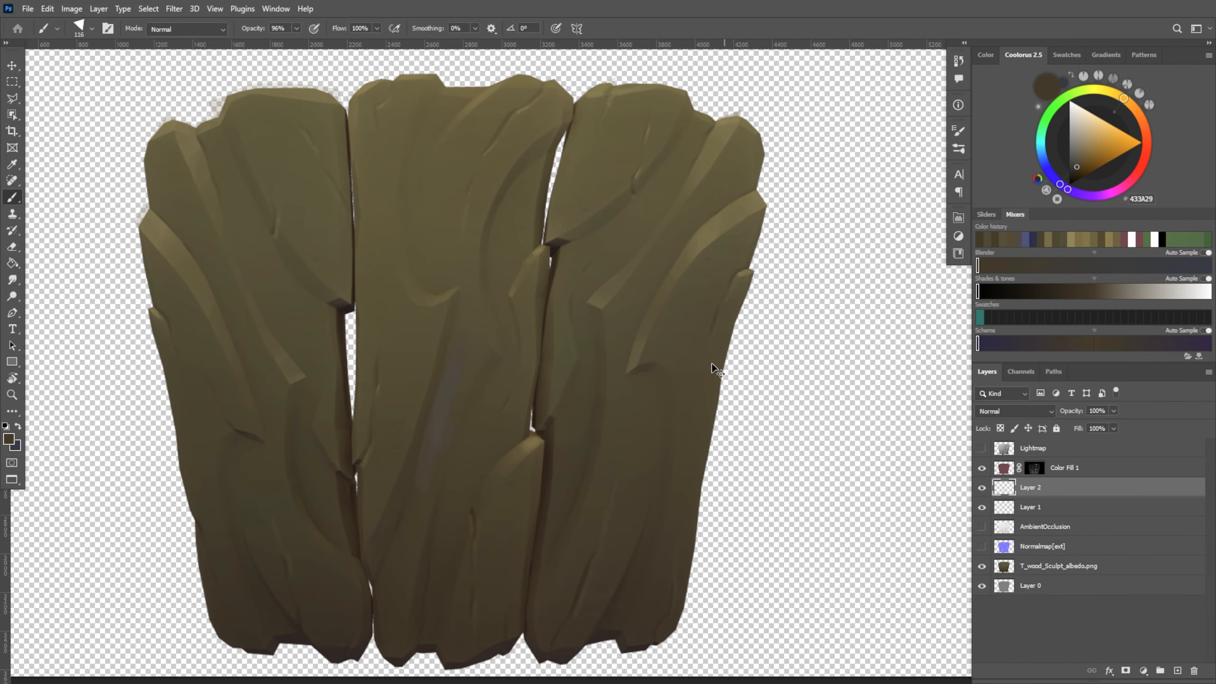
pyautogui.keyDown('alt'); pyautogui.click(471, 379); pyautogui.keyUp('alt')
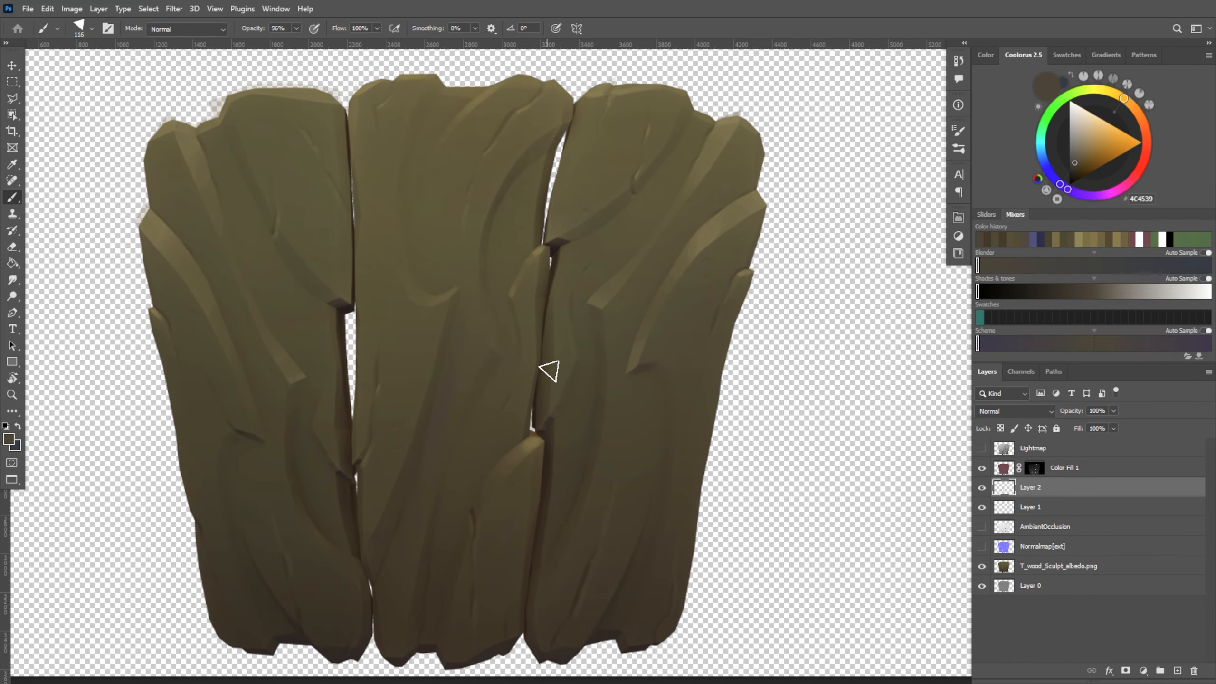
# Paint blue-grey (546368) streaks on the lower middle plank and the upper and lower right plank with a 227 px brush
pyautogui.click(1105, 347)
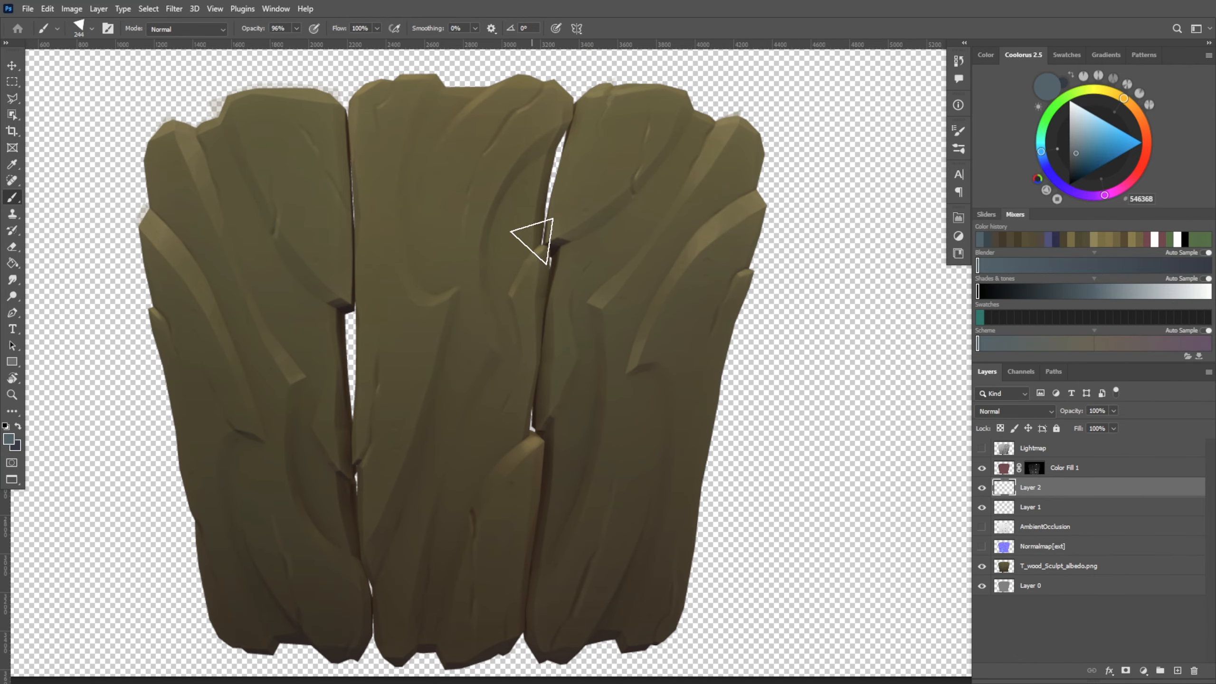
pyautogui.moveTo(379, 586); pyautogui.dragTo(407, 537)
pyautogui.moveTo(654, 412); pyautogui.dragTo(606, 632)
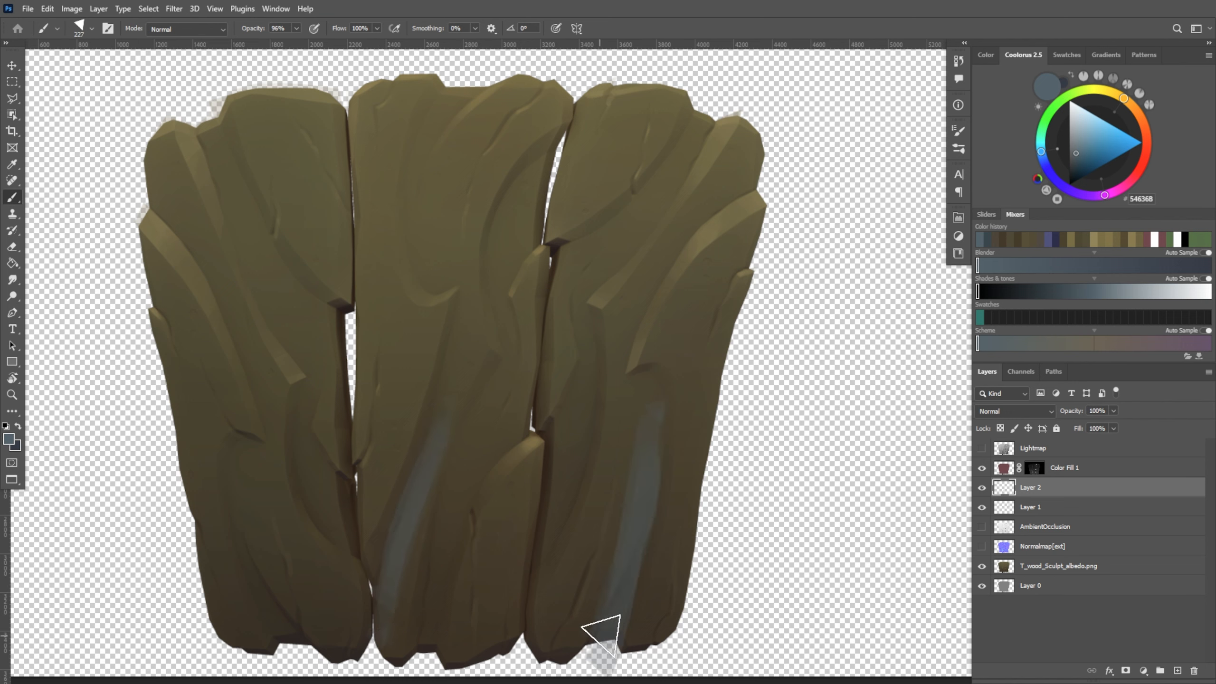
pyautogui.moveTo(701, 115); pyautogui.dragTo(575, 273)
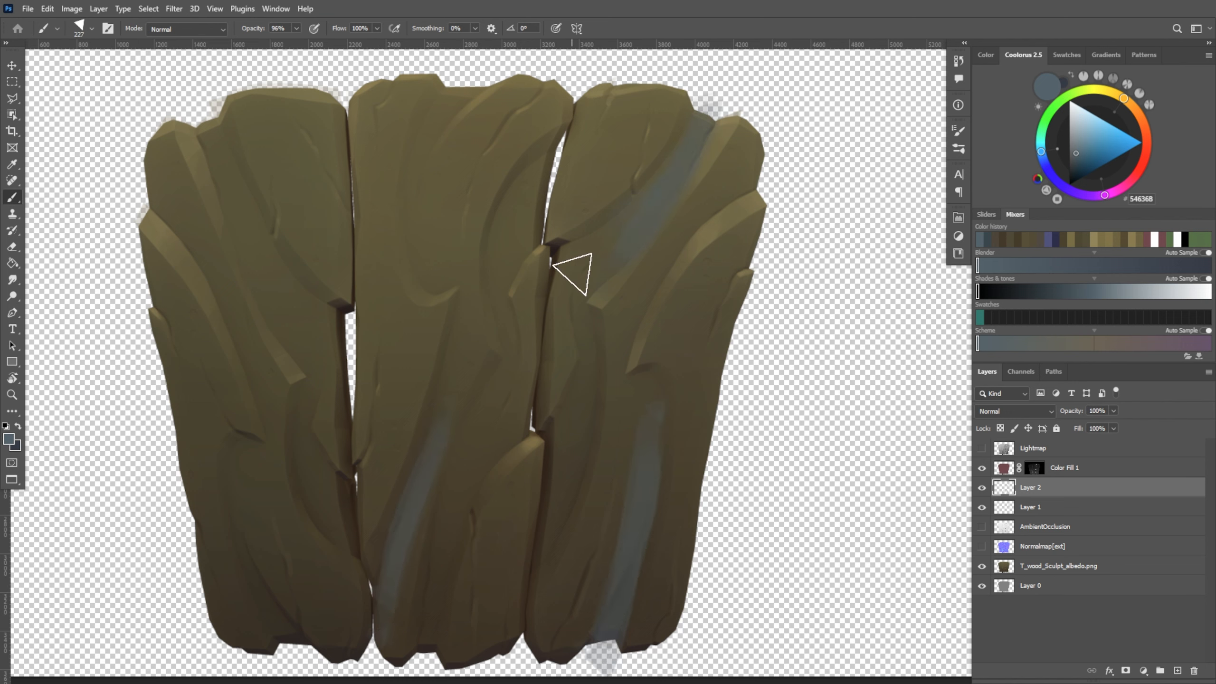
pyautogui.moveTo(762, 199); pyautogui.dragTo(769, 222)
pyautogui.hotkey('ctrl', 'z')
# Paint matching blue-grey streaks on the upper outer side and the lower part of the left plank
pyautogui.moveTo(160, 126); pyautogui.dragTo(218, 287)
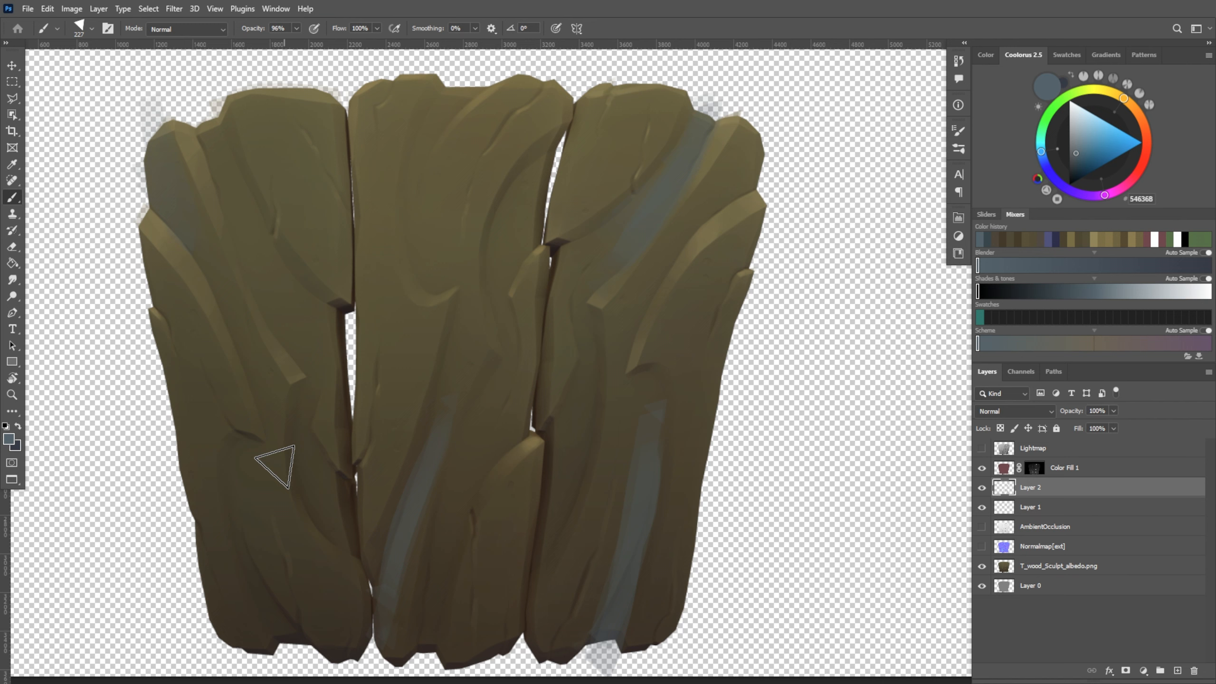
pyautogui.moveTo(278, 622); pyautogui.dragTo(243, 498)
pyautogui.moveTo(261, 570); pyautogui.dragTo(294, 647)
# Choose purple 744D7D and paint a long streak down the upper part of the middle plank
pyautogui.click(1063, 187)
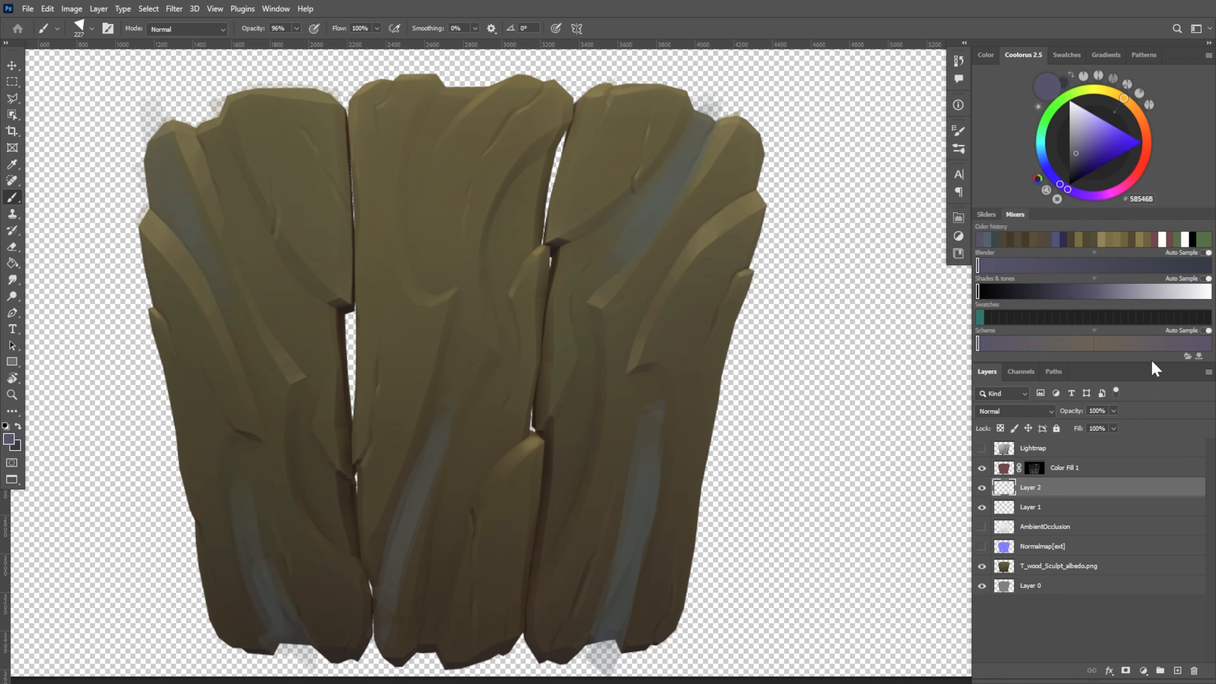
pyautogui.click(1044, 123)
pyautogui.click(1041, 153)
pyautogui.click(1103, 195)
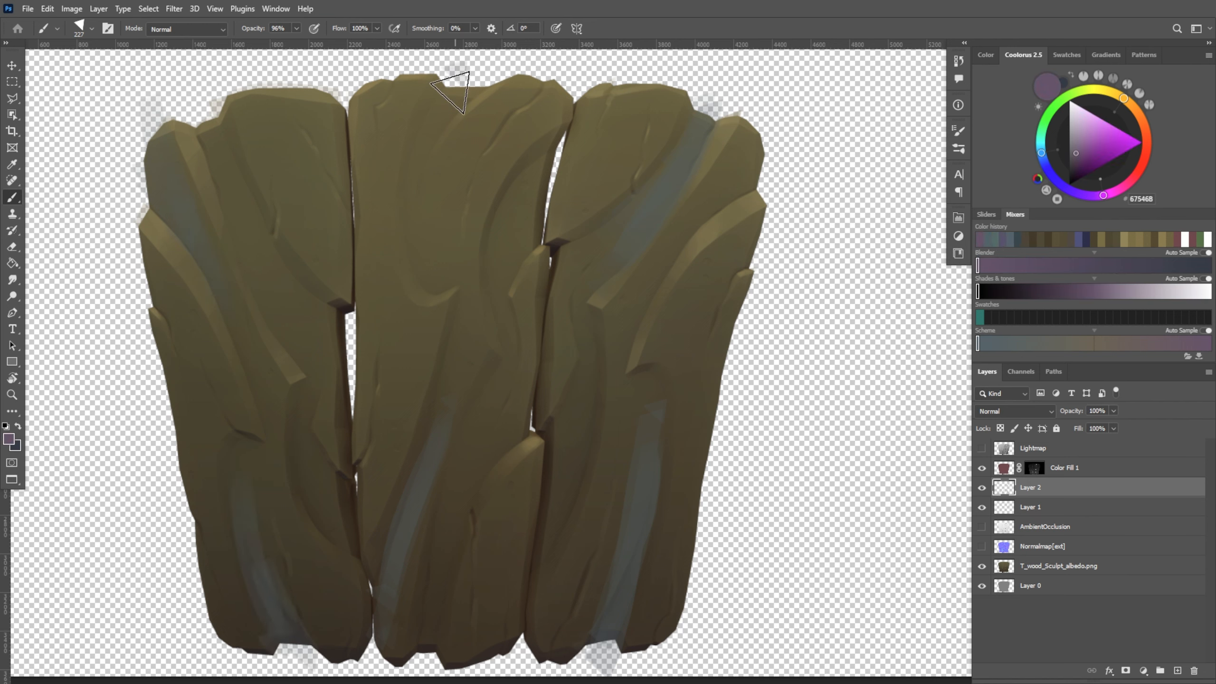
pyautogui.click(1084, 149)
pyautogui.click(1082, 152)
pyautogui.moveTo(413, 79); pyautogui.dragTo(402, 316)
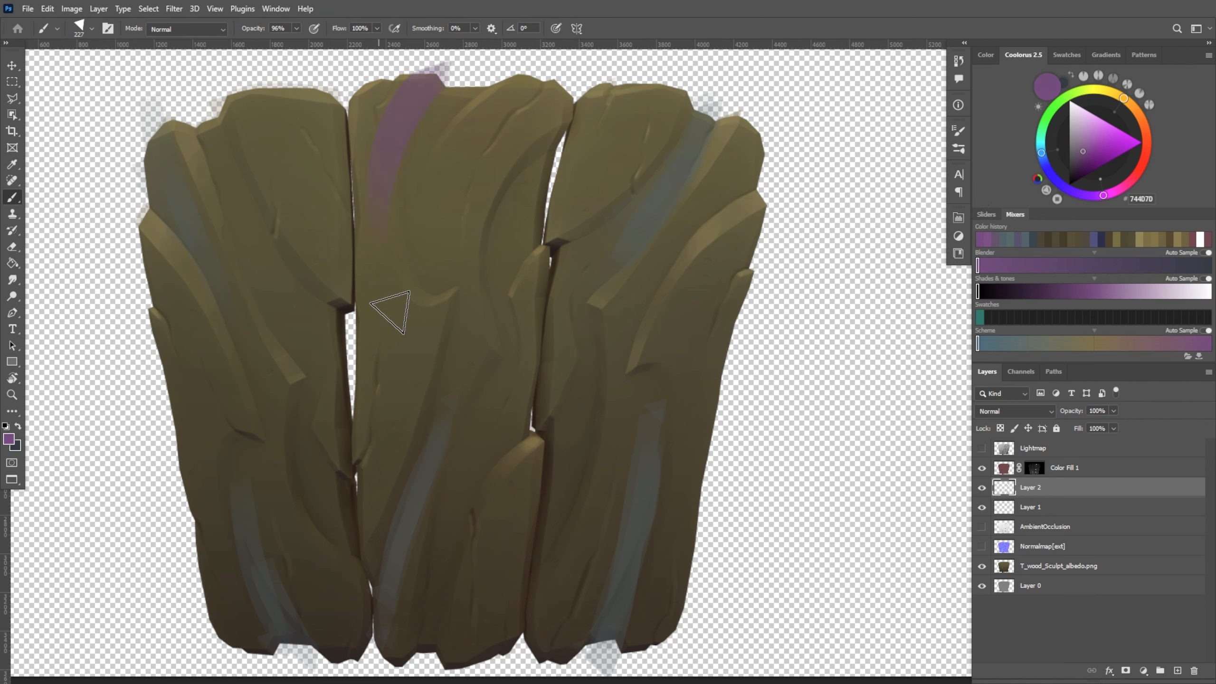
pyautogui.moveTo(560, 159)
pyautogui.mouseDown()
pyautogui.moveTo(508, 219)
pyautogui.moveTo(522, 402)
pyautogui.mouseUp()
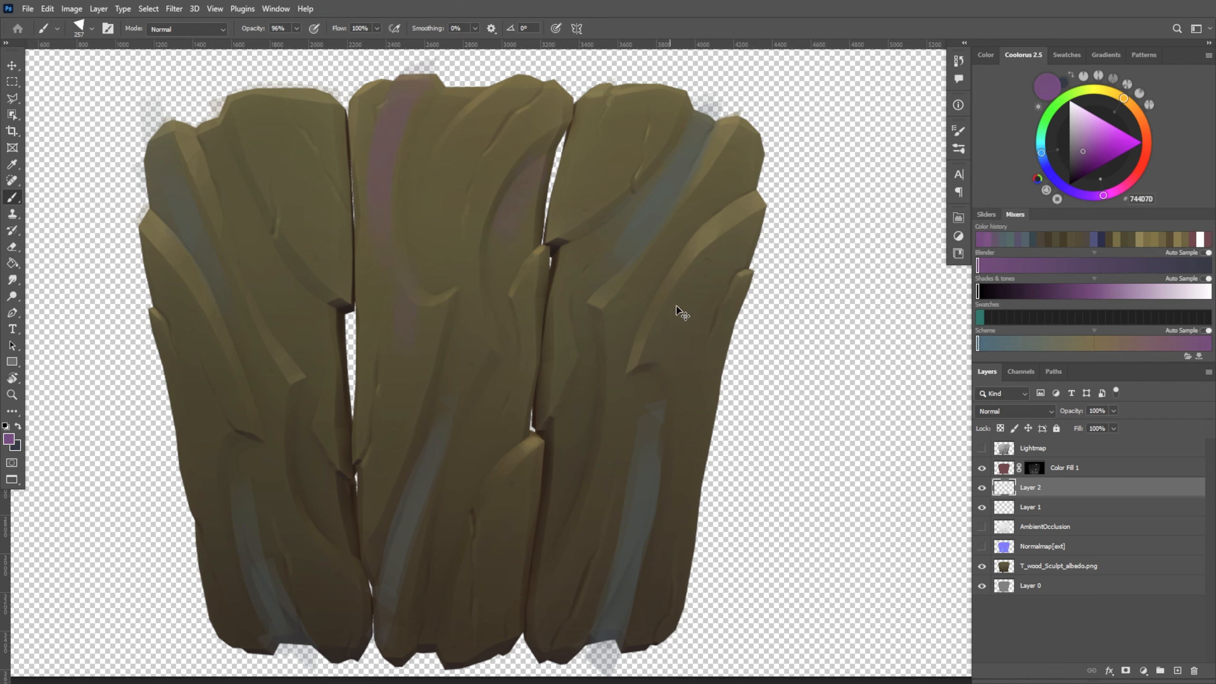
# Add purple streaks to the upper and lower left plank and the lower parts of the middle and right planks
pyautogui.moveTo(761, 226); pyautogui.dragTo(707, 290)
pyautogui.hotkey('ctrl', 'z')
pyautogui.moveTo(215, 131); pyautogui.dragTo(253, 237)
pyautogui.moveTo(312, 478); pyautogui.dragTo(349, 561)
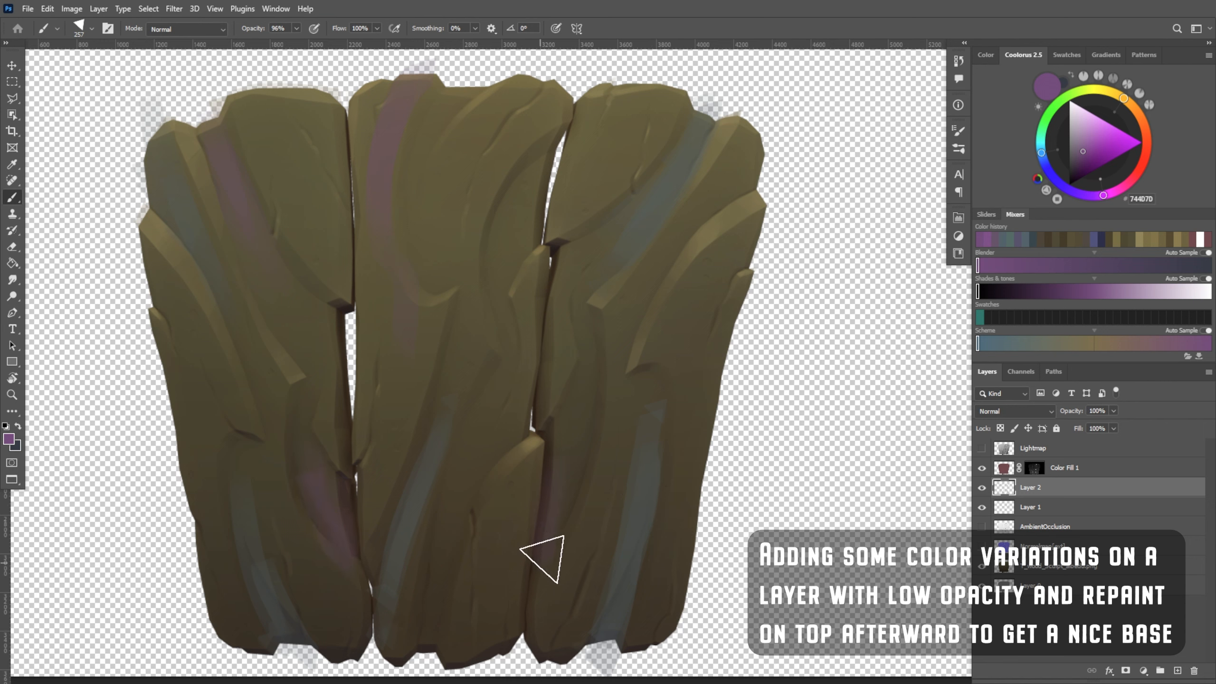
pyautogui.moveTo(452, 489); pyautogui.dragTo(421, 640)
pyautogui.moveTo(672, 517); pyautogui.dragTo(639, 639)
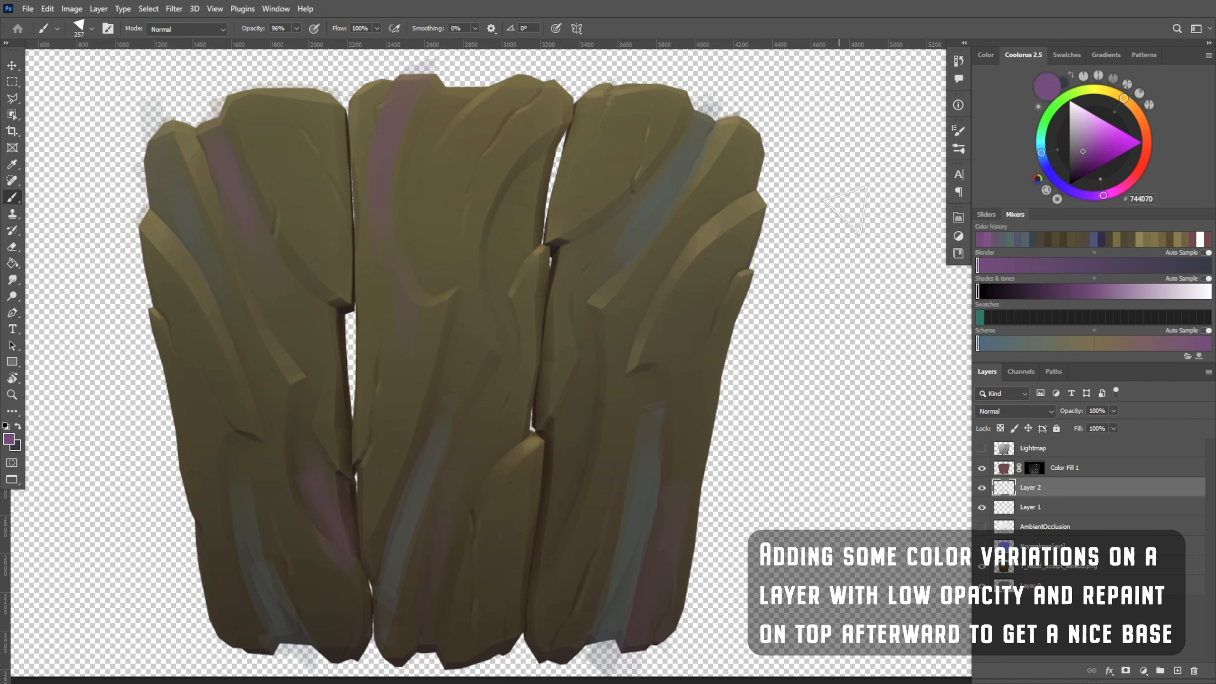
# Try an olive-yellow tint (7D7B4D) along the inner side of the right plank
pyautogui.click(1123, 98)
pyautogui.keyDown('alt'); pyautogui.click(486, 596); pyautogui.keyUp('alt')
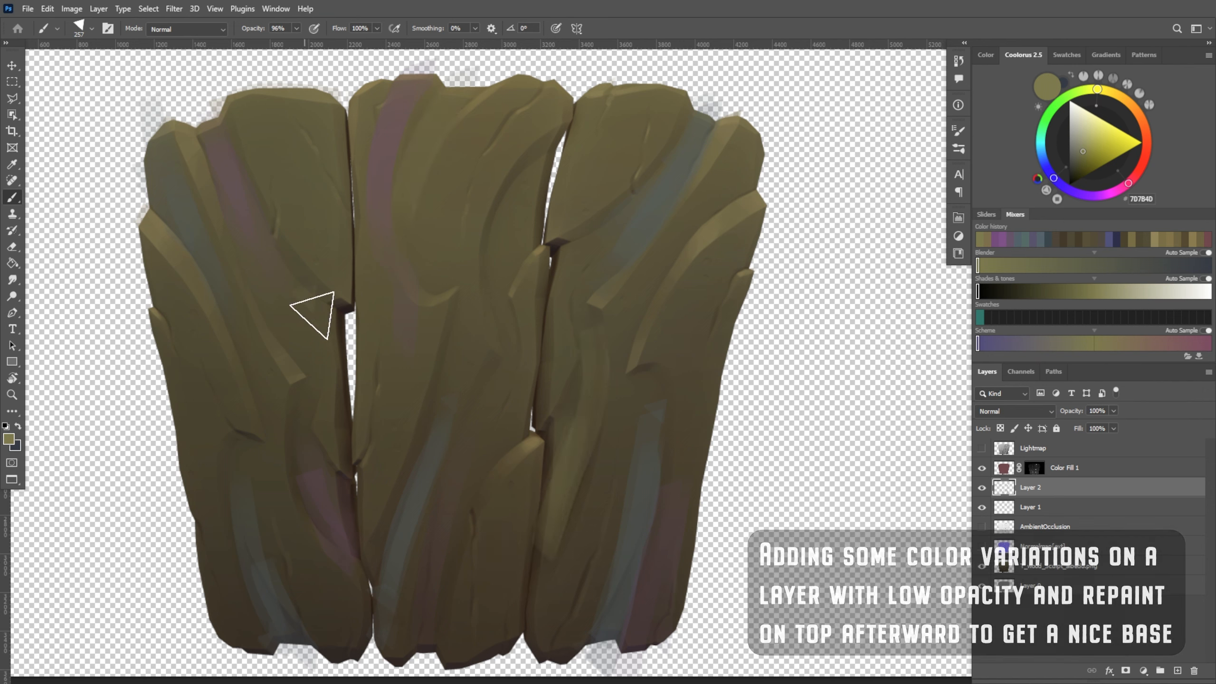
pyautogui.hotkey('ctrl', 'z')
pyautogui.hotkey('ctrl', 'z')
pyautogui.hotkey('ctrl', 'z')
pyautogui.hotkey('ctrl', 'z')
pyautogui.hotkey('ctrl', 'z')
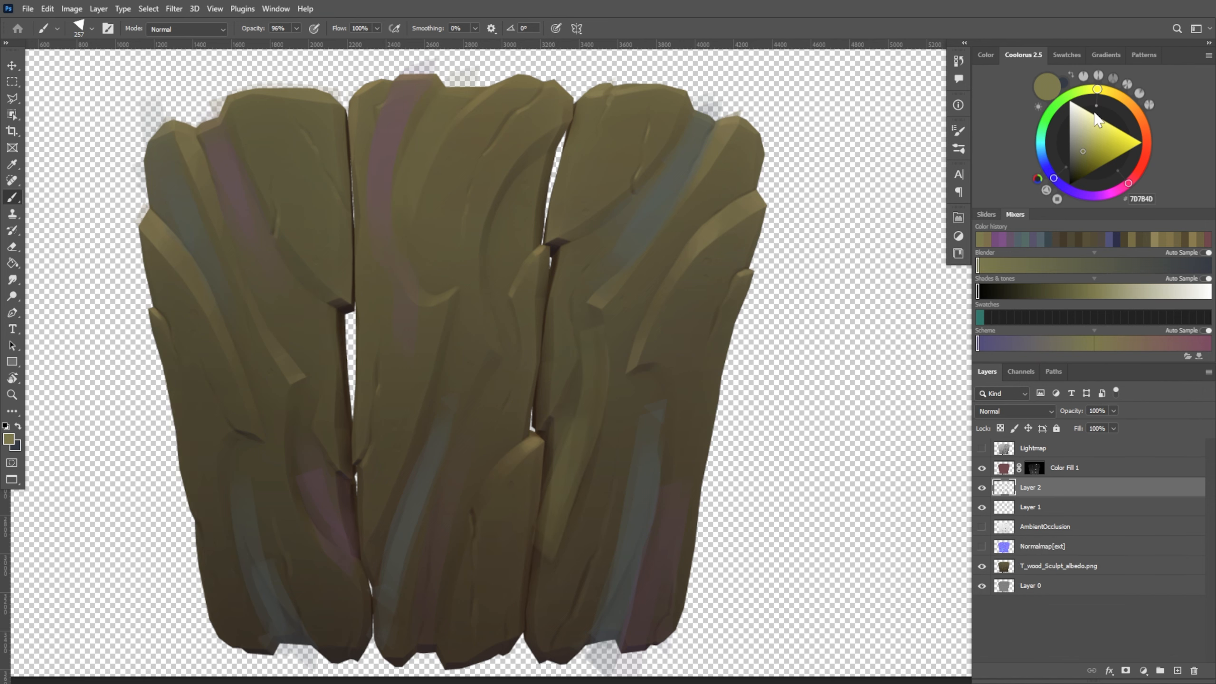
# Choose green 697D4D and paint tints along the outer edges and selected areas of all three planks
pyautogui.click(1071, 94)
pyautogui.moveTo(175, 406); pyautogui.dragTo(204, 498)
pyautogui.moveTo(765, 230)
pyautogui.mouseDown()
pyautogui.moveTo(697, 309)
pyautogui.moveTo(701, 350)
pyautogui.mouseUp()
pyautogui.press('e')
pyautogui.press('b')
pyautogui.keyDown('alt'); pyautogui.moveTo(415, 306); pyautogui.dragTo(404, 301, button='right'); pyautogui.keyUp('alt')
pyautogui.moveTo(380, 454); pyautogui.dragTo(374, 505)
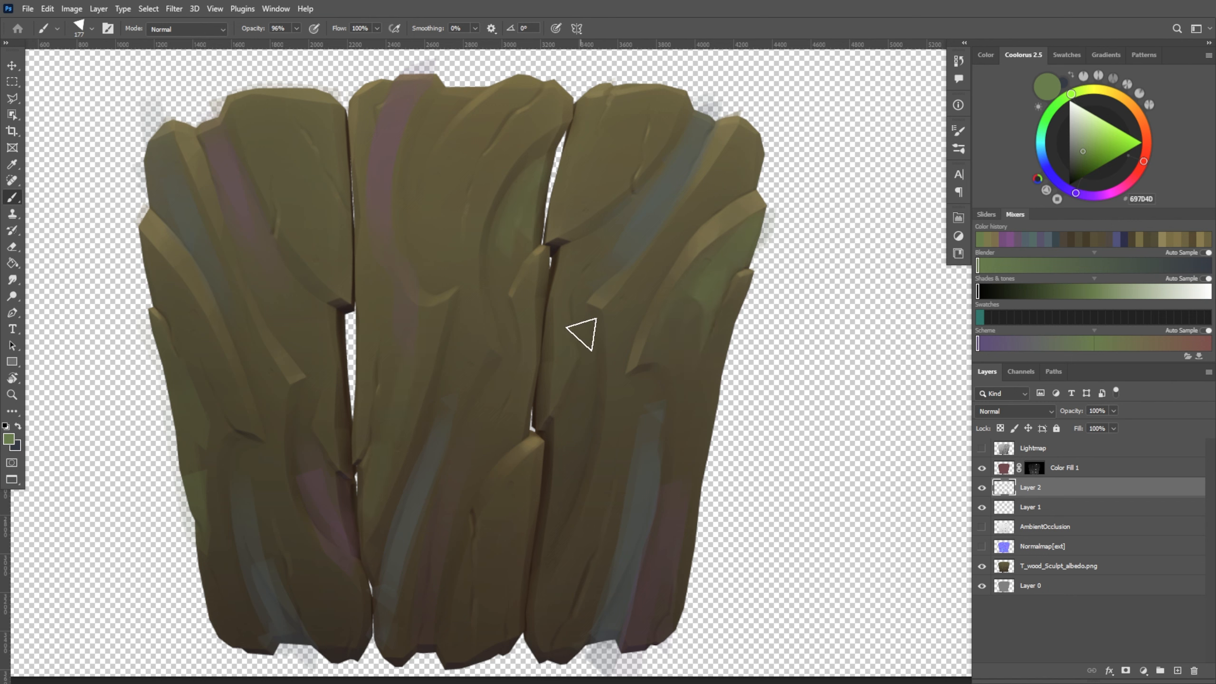
pyautogui.moveTo(543, 632); pyautogui.dragTo(560, 582)
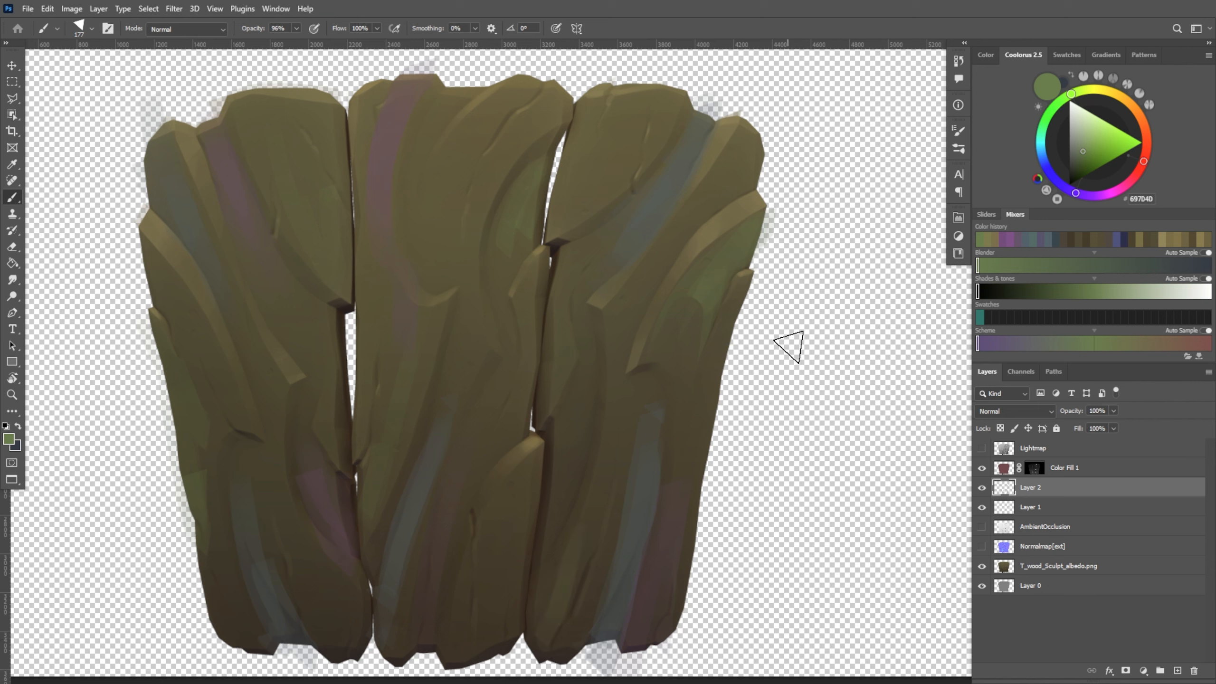
# Lower the color-variation layer's opacity to 34%
pyautogui.moveTo(1113, 411)
pyautogui.mouseDown()
pyautogui.moveTo(1073, 432)
pyautogui.moveTo(1167, 438)
pyautogui.moveTo(1077, 426)
pyautogui.mouseUp()
pyautogui.click(1073, 523)
pyautogui.click(1020, 411)
pyautogui.click(999, 306)
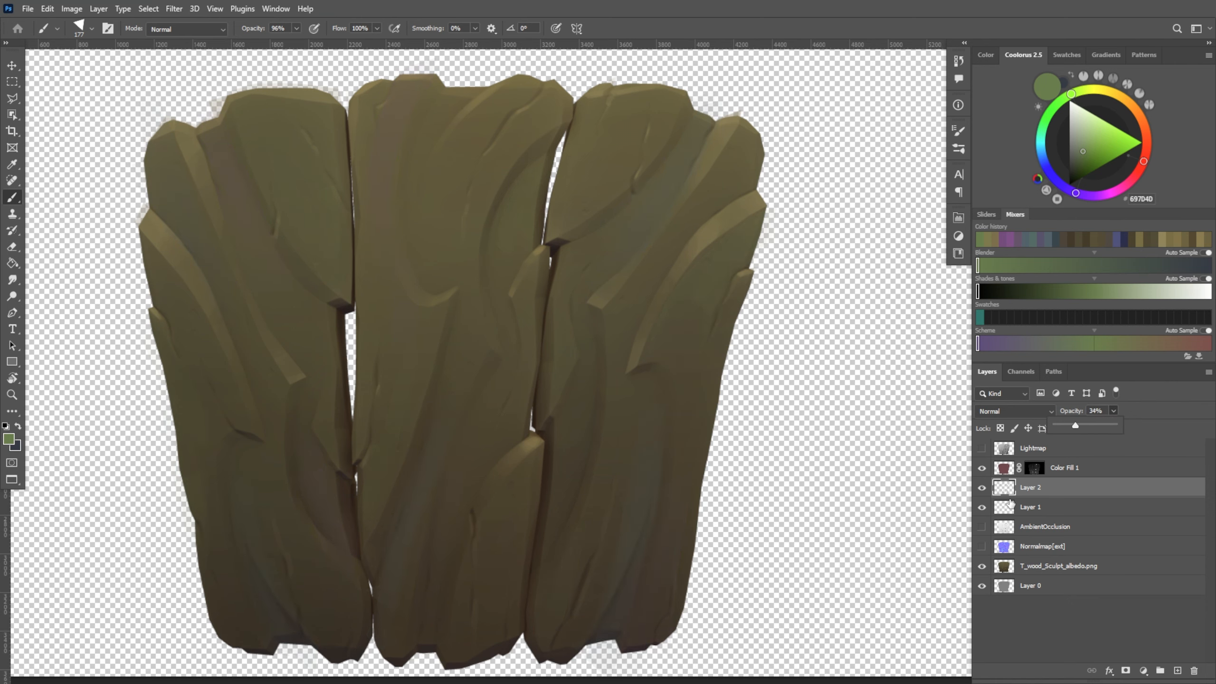
pyautogui.keyDown('alt'); pyautogui.scroll(3, 750, 486); pyautogui.keyUp('alt')
pyautogui.keyDown('alt'); pyautogui.scroll(-4, 671, 446); pyautogui.keyUp('alt')
# Add a new layer above the color variations and repaint the middle plank's diagonal crease edge with sampled bark tones
pyautogui.click(1177, 671)
pyautogui.keyDown('alt'); pyautogui.scroll(5, 637, 462); pyautogui.keyUp('alt')
pyautogui.moveTo(627, 461); pyautogui.dragTo(795, 521)
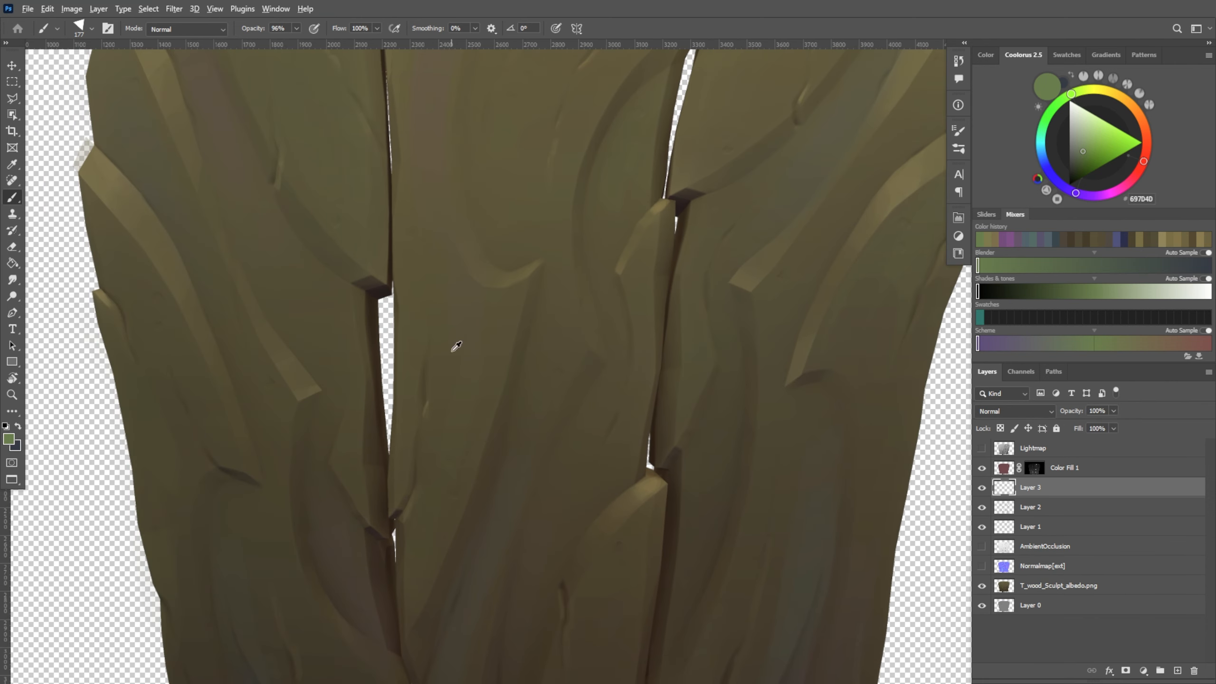
pyautogui.keyDown('alt'); pyautogui.click(501, 287); pyautogui.keyUp('alt')
pyautogui.keyDown('alt'); pyautogui.click(502, 281); pyautogui.keyUp('alt')
pyautogui.keyDown('alt'); pyautogui.click(504, 280); pyautogui.keyUp('alt')
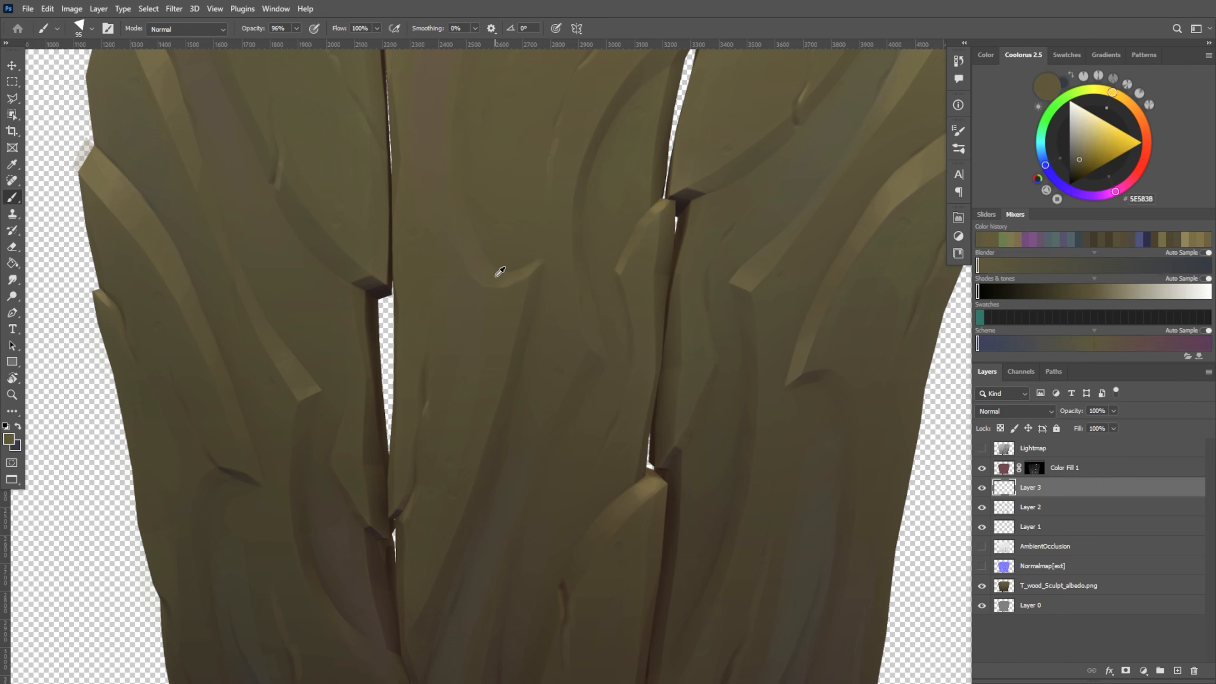
pyautogui.keyDown('alt'); pyautogui.click(506, 277); pyautogui.keyUp('alt')
pyautogui.keyDown('alt'); pyautogui.moveTo(428, 554); pyautogui.dragTo(411, 572, button='right'); pyautogui.keyUp('alt')
pyautogui.keyDown('alt'); pyautogui.click(426, 607); pyautogui.keyUp('alt')
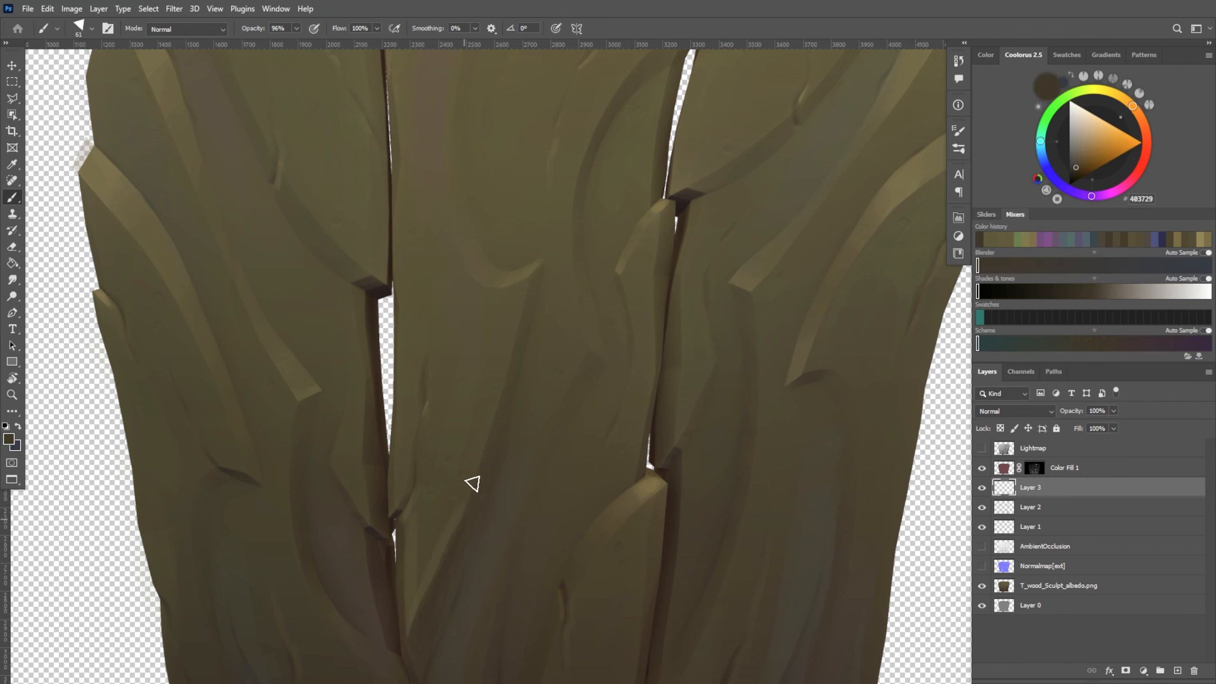
# Hide Color Fill 1 and paint over the lower end of the middle plank's crease with sampled olive 575836
pyautogui.click(982, 467)
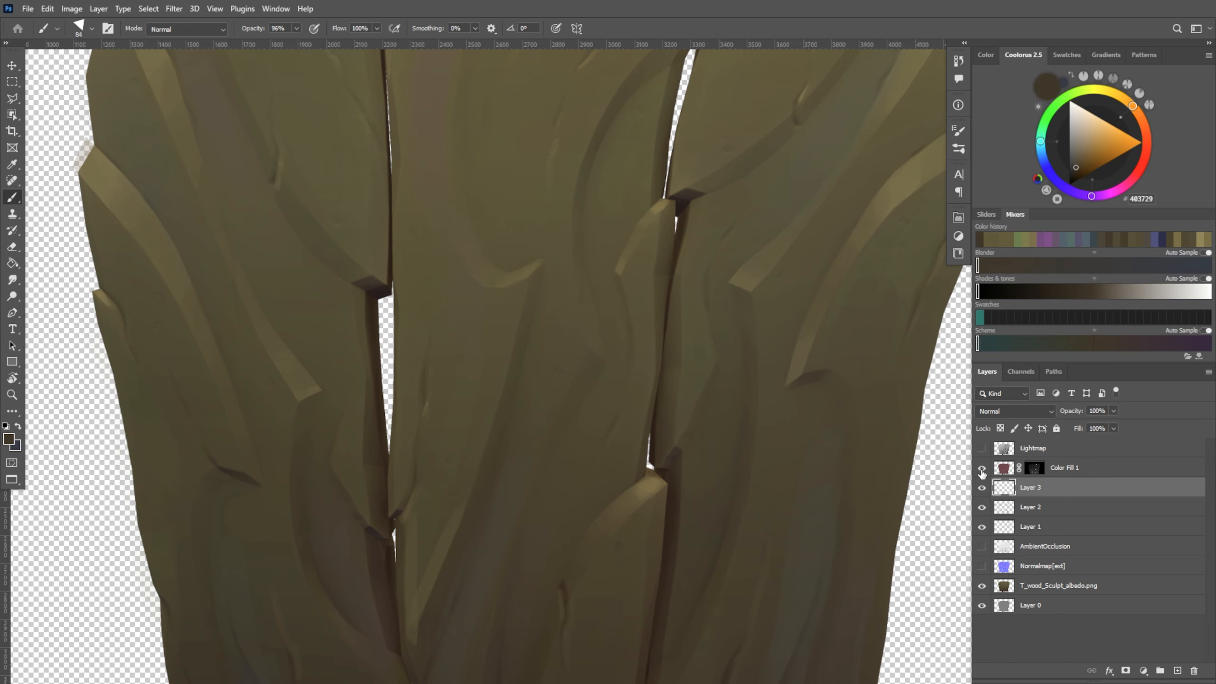
pyautogui.keyDown('alt'); pyautogui.click(421, 624); pyautogui.keyUp('alt')
pyautogui.moveTo(541, 360); pyautogui.dragTo(540, 364)
pyautogui.keyDown('alt'); pyautogui.click(411, 593); pyautogui.keyUp('alt')
pyautogui.keyDown('alt'); pyautogui.moveTo(411, 593); pyautogui.dragTo(414, 594, button='right'); pyautogui.keyUp('alt')
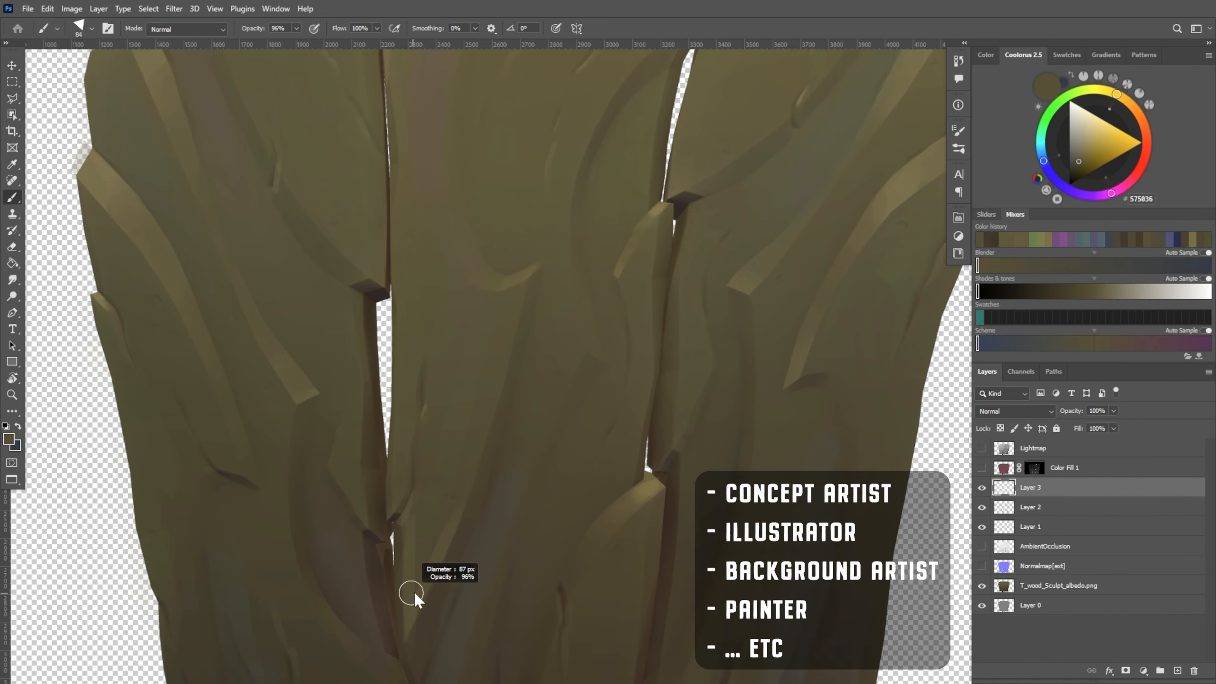
pyautogui.keyDown('alt'); pyautogui.click(433, 473); pyautogui.keyUp('alt')
pyautogui.keyDown('alt'); pyautogui.click(487, 436); pyautogui.keyUp('alt')
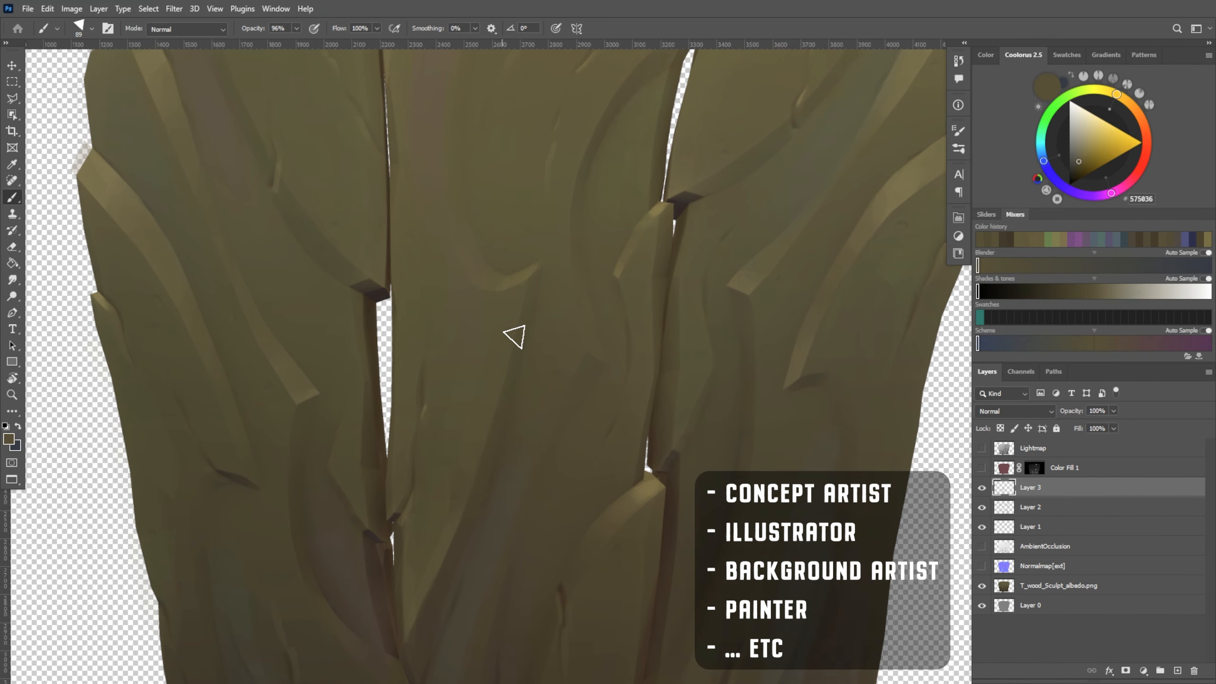
# Smooth the flat area beside the middle plank's diagonal crease with sampled olive tones such as 565138
pyautogui.keyDown('alt'); pyautogui.click(472, 425); pyautogui.keyUp('alt')
pyautogui.keyDown('alt'); pyautogui.moveTo(471, 425); pyautogui.dragTo(470, 426, button='right'); pyautogui.keyUp('alt')
pyautogui.keyDown('alt'); pyautogui.click(473, 377); pyautogui.keyUp('alt')
pyautogui.moveTo(487, 354); pyautogui.dragTo(477, 447)
pyautogui.keyDown('alt'); pyautogui.click(473, 382); pyautogui.keyUp('alt')
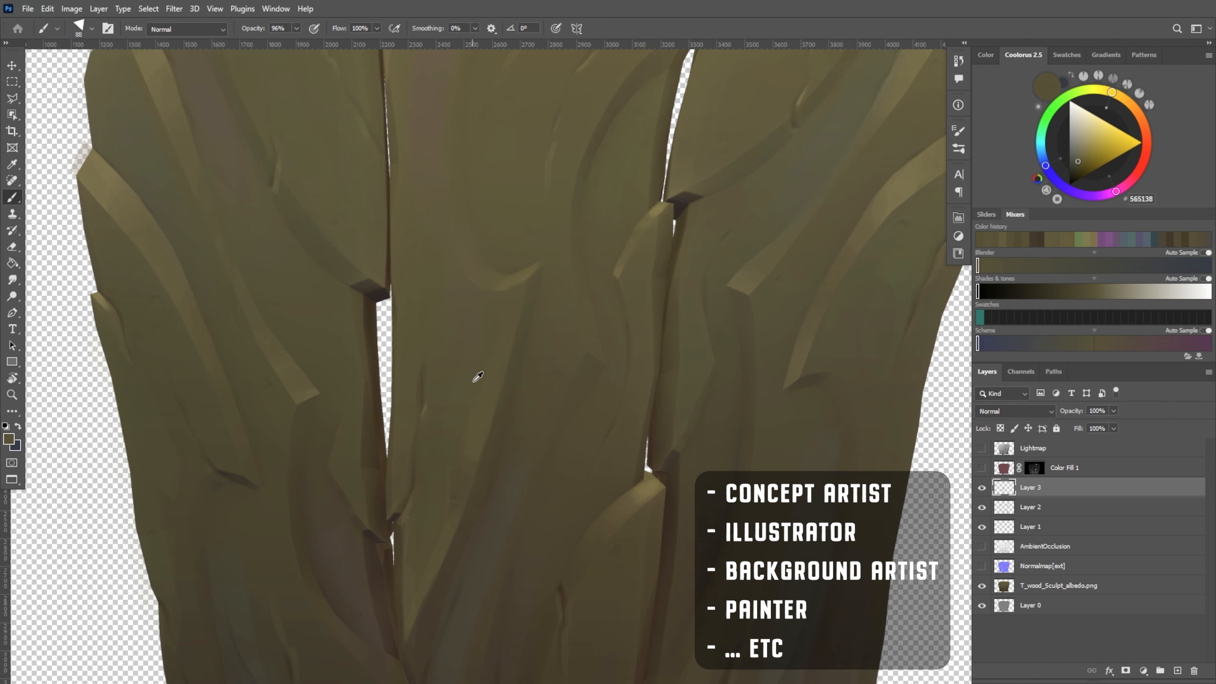
pyautogui.keyDown('alt'); pyautogui.click(477, 437); pyautogui.keyUp('alt')
pyautogui.moveTo(659, 374); pyautogui.dragTo(684, 384)
pyautogui.keyDown('alt'); pyautogui.click(448, 398); pyautogui.keyUp('alt')
pyautogui.keyDown('alt'); pyautogui.moveTo(448, 398); pyautogui.dragTo(443, 398, button='right'); pyautogui.keyUp('alt')
# Blend the lower end of the middle plank's purple streak into the bark with sampled tones and a 79 px brush
pyautogui.moveTo(468, 299); pyautogui.dragTo(488, 394)
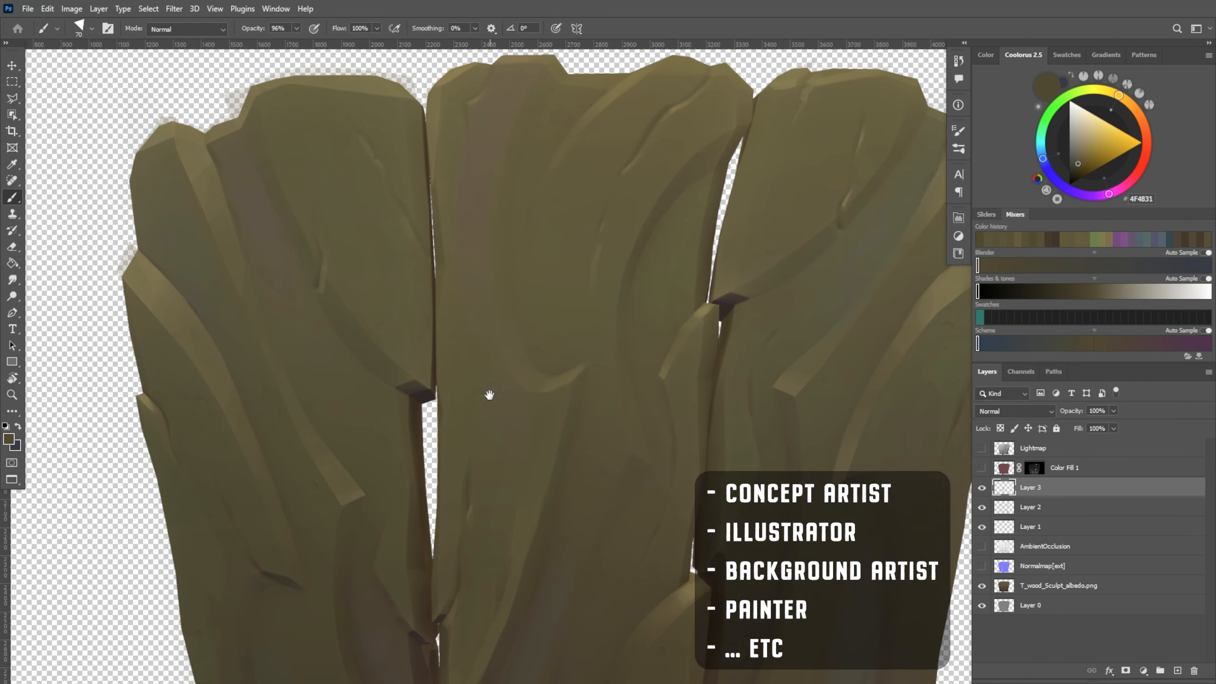
pyautogui.moveTo(474, 258)
pyautogui.mouseDown()
pyautogui.moveTo(484, 421)
pyautogui.moveTo(483, 356)
pyautogui.mouseUp()
pyautogui.keyDown('alt'); pyautogui.click(494, 416); pyautogui.keyUp('alt')
pyautogui.keyDown('alt'); pyautogui.click(483, 238); pyautogui.keyUp('alt')
pyautogui.moveTo(482, 241); pyautogui.dragTo(494, 401)
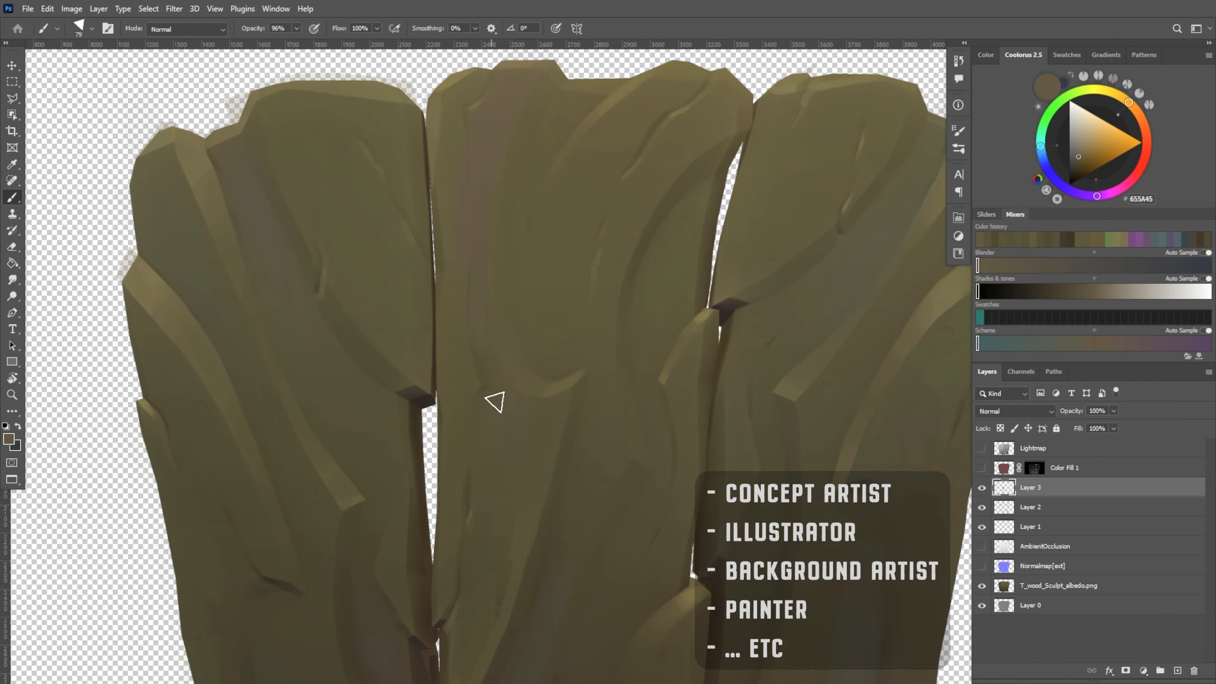
pyautogui.keyDown('alt'); pyautogui.moveTo(494, 402); pyautogui.dragTo(486, 390, button='right'); pyautogui.keyUp('alt')
# Mask the strip bordering the middle plank's purple streak with a lasso selection, paint its edge in sampled olive at 107 px, and deselect
pyautogui.press('l')
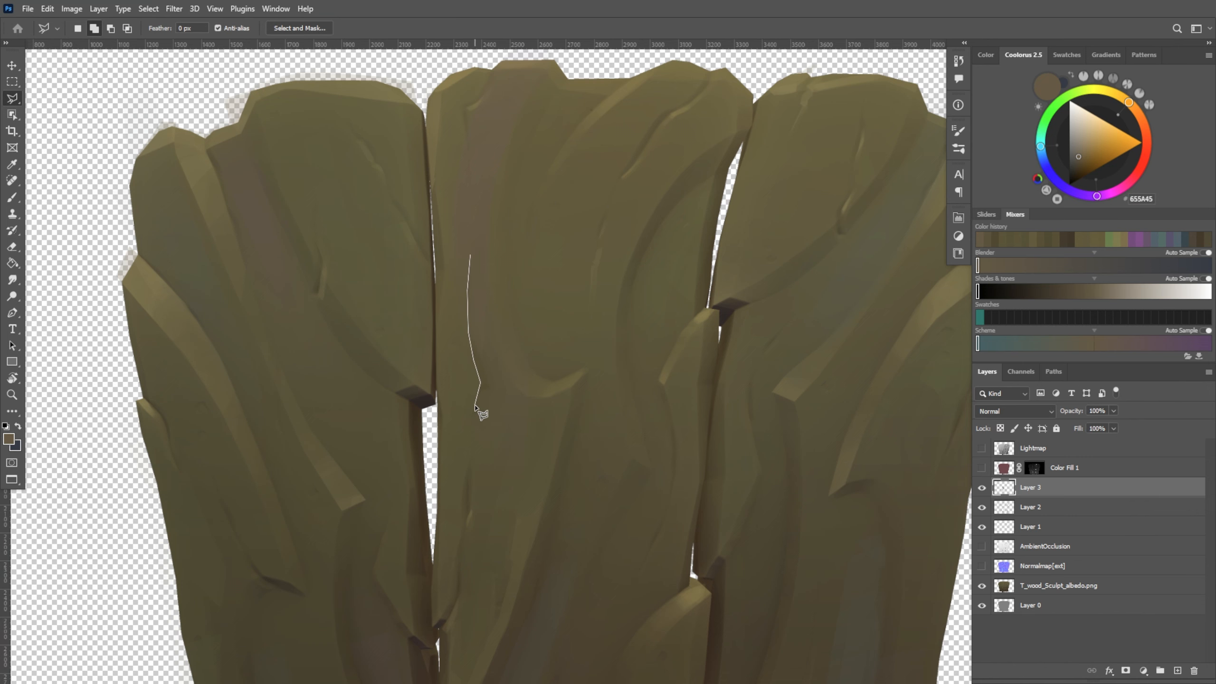
pyautogui.moveTo(470, 517); pyautogui.dragTo(470, 256)
pyautogui.press('b')
pyautogui.keyDown('alt'); pyautogui.click(487, 443); pyautogui.keyUp('alt')
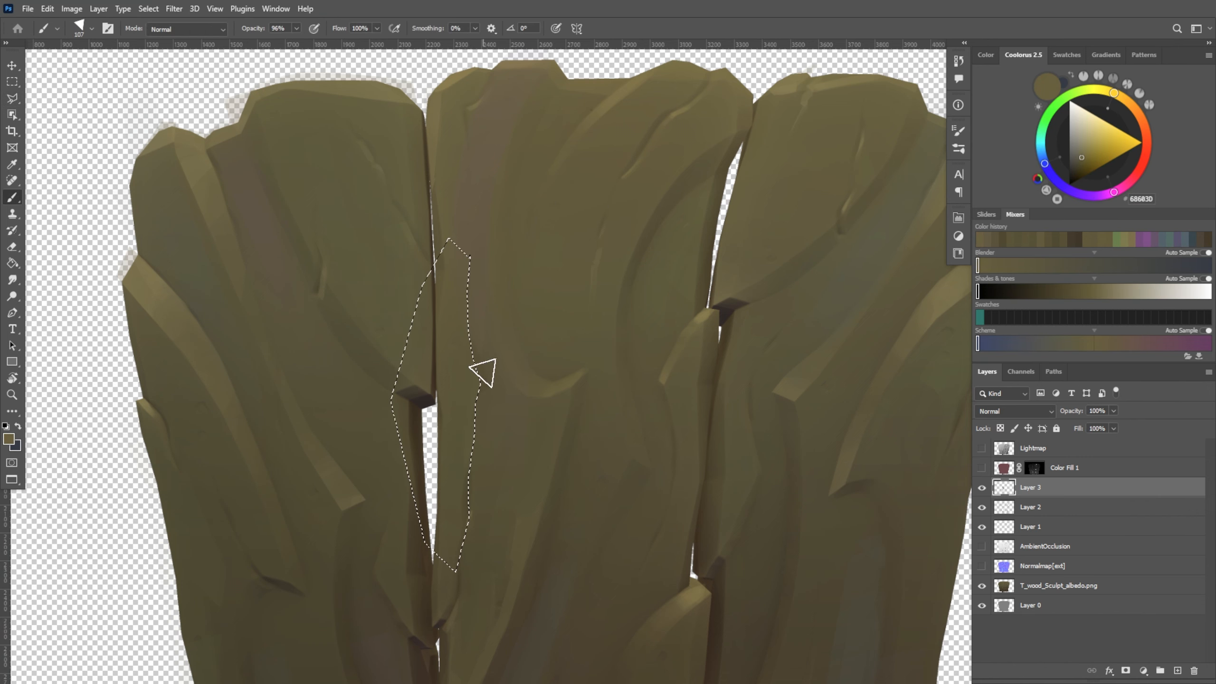
pyautogui.hotkey('ctrl', 'd')
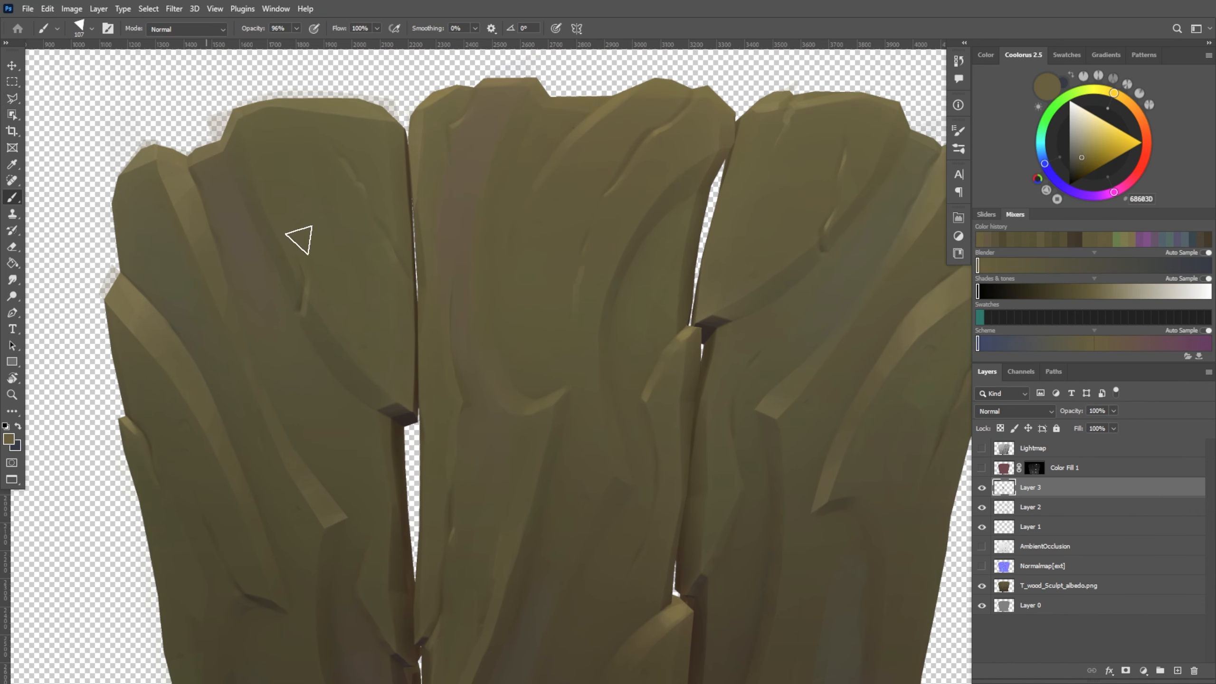
# Paint the outer edge facet below the middle plank's purple streak with sampled tones such as 675E3C and a 76 px brush
pyautogui.scroll(-3, 505, 474)
pyautogui.moveTo(439, 465); pyautogui.dragTo(442, 502)
pyautogui.keyDown('alt'); pyautogui.click(422, 527); pyautogui.keyUp('alt')
pyautogui.moveTo(420, 529)
pyautogui.keyDown('alt'); pyautogui.mouseDown(button='right')
pyautogui.moveTo(394, 531)
pyautogui.moveTo(416, 497)
pyautogui.mouseUp(button='right'); pyautogui.keyUp('alt')
pyautogui.keyDown('alt'); pyautogui.click(429, 480); pyautogui.keyUp('alt')
pyautogui.moveTo(552, 359); pyautogui.dragTo(565, 443)
pyautogui.keyDown('alt'); pyautogui.click(537, 400); pyautogui.keyUp('alt')
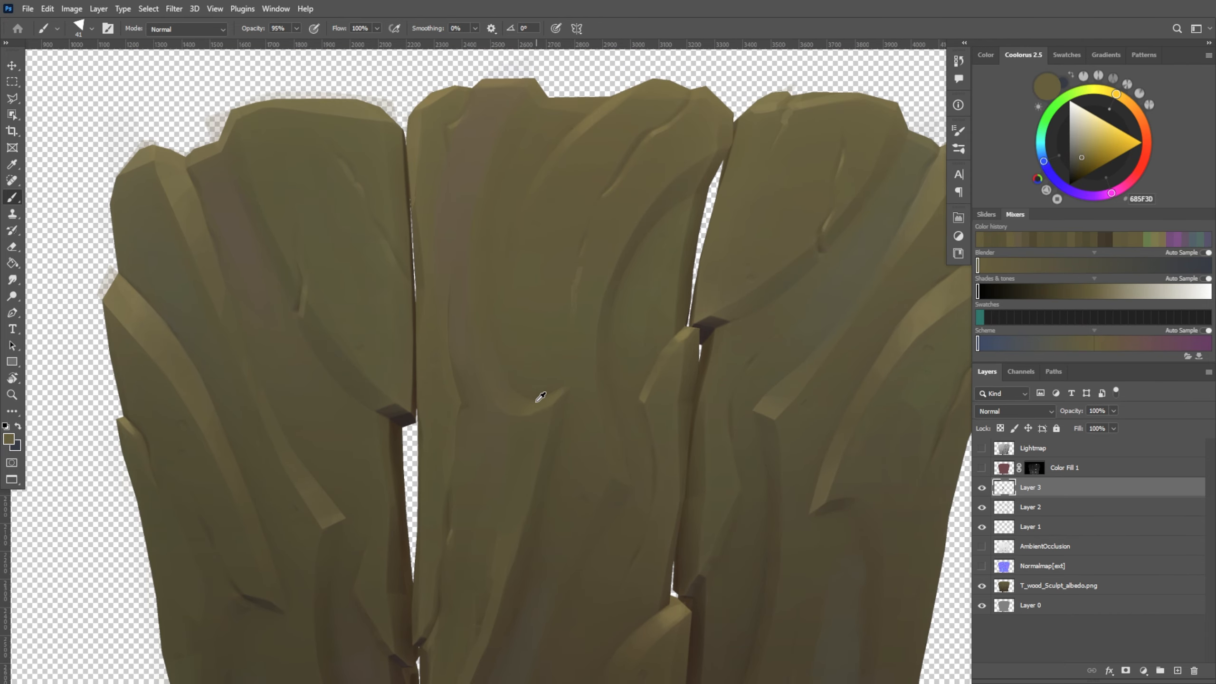
# Blend the flat area below the middle plank's edge facet with sampled olive 565138 and a 63 px brush
pyautogui.keyDown('alt'); pyautogui.click(441, 394); pyautogui.keyUp('alt')
pyautogui.moveTo(615, 487)
pyautogui.mouseDown()
pyautogui.moveTo(597, 342)
pyautogui.moveTo(612, 341)
pyautogui.mouseUp()
pyautogui.keyDown('alt'); pyautogui.moveTo(488, 434); pyautogui.dragTo(483, 433, button='right'); pyautogui.keyUp('alt')
pyautogui.keyDown('alt'); pyautogui.click(499, 404); pyautogui.keyUp('alt')
pyautogui.moveTo(498, 397); pyautogui.dragTo(496, 211)
pyautogui.keyDown('alt'); pyautogui.click(506, 368); pyautogui.keyUp('alt')
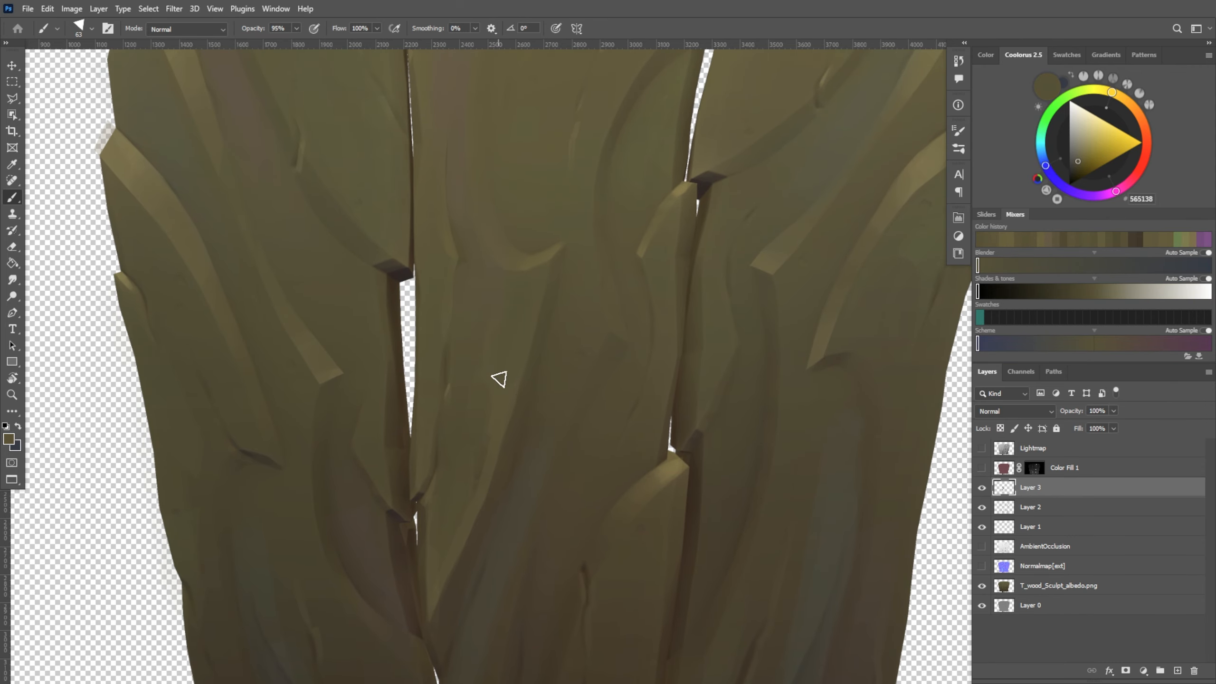
# Paint a darker bark tone beside the upper end of the middle plank's purple streak with sampled 5C5337 and a 100 px brush
pyautogui.moveTo(699, 358); pyautogui.dragTo(619, 358)
pyautogui.keyDown('alt'); pyautogui.scroll(-1, 491, 388); pyautogui.keyUp('alt')
pyautogui.moveTo(474, 272)
pyautogui.mouseDown()
pyautogui.moveTo(491, 277)
pyautogui.moveTo(488, 440)
pyautogui.mouseUp()
pyautogui.keyDown('alt'); pyautogui.moveTo(416, 373); pyautogui.dragTo(432, 376, button='right'); pyautogui.keyUp('alt')
pyautogui.keyDown('alt'); pyautogui.click(450, 196); pyautogui.keyUp('alt')
pyautogui.keyDown('alt'); pyautogui.click(360, 449); pyautogui.keyUp('alt')
pyautogui.moveTo(462, 239); pyautogui.dragTo(458, 186)
pyautogui.keyDown('alt'); pyautogui.click(447, 189); pyautogui.keyUp('alt')
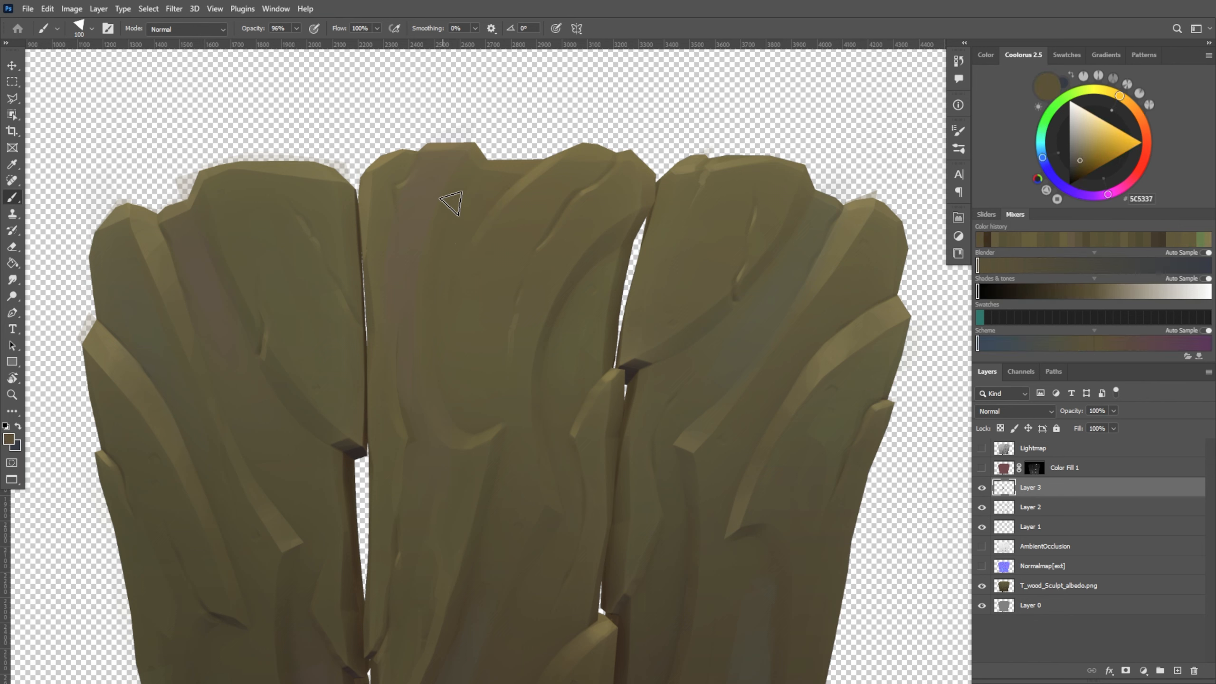
# Extend the shaded band down along the purple streak with a 78 px brush and sampled tones such as 5E583B
pyautogui.moveTo(440, 327); pyautogui.dragTo(450, 378)
pyautogui.keyDown('alt'); pyautogui.click(463, 387); pyautogui.keyUp('alt')
pyautogui.keyDown('alt'); pyautogui.moveTo(467, 395); pyautogui.dragTo(456, 400, button='right'); pyautogui.keyUp('alt')
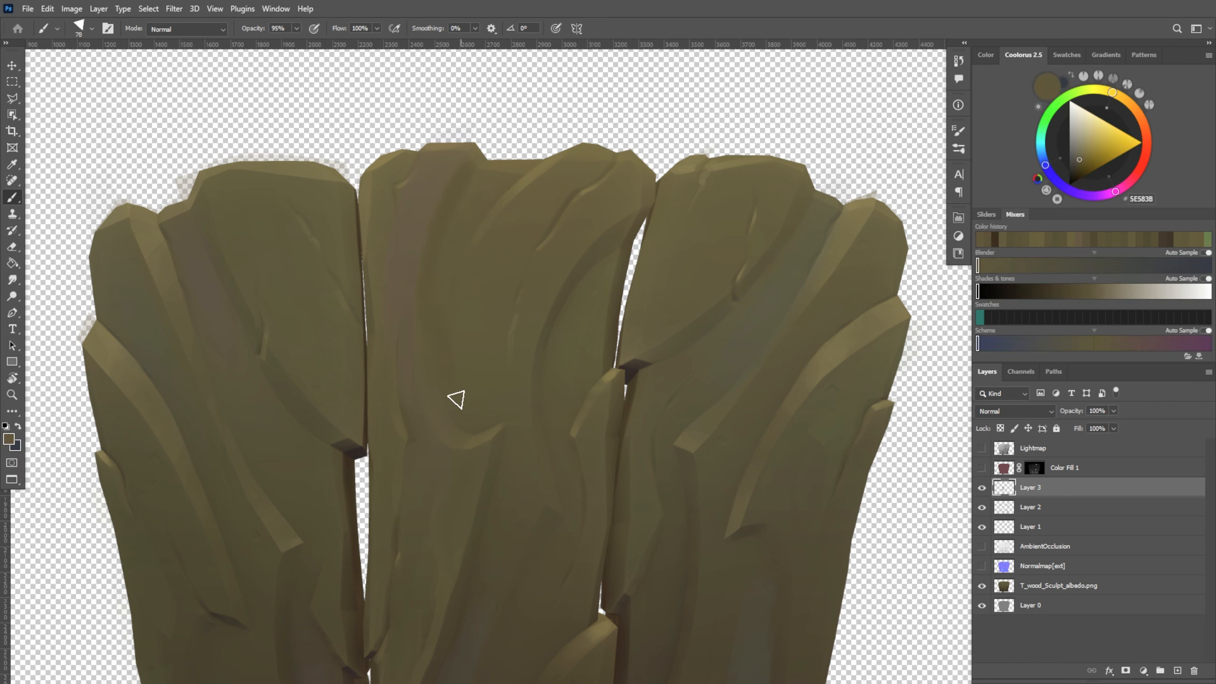
pyautogui.keyDown('alt'); pyautogui.click(451, 348); pyautogui.keyUp('alt')
pyautogui.keyDown('alt'); pyautogui.click(445, 274); pyautogui.keyUp('alt')
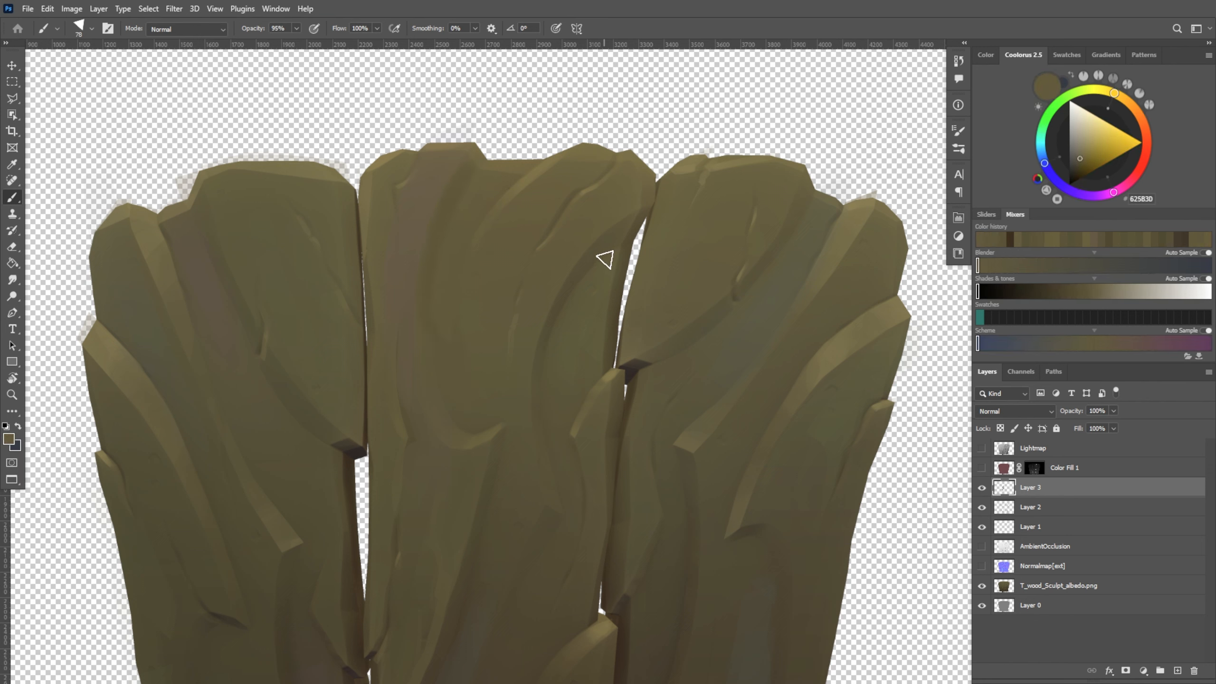
# Form a long curved ridge next to the shaded band on the middle plank with sampled tones 5E573A, 615A3C and 5A5337
pyautogui.keyDown('alt'); pyautogui.click(490, 366); pyautogui.keyUp('alt')
pyautogui.keyDown('alt'); pyautogui.click(458, 348); pyautogui.keyUp('alt')
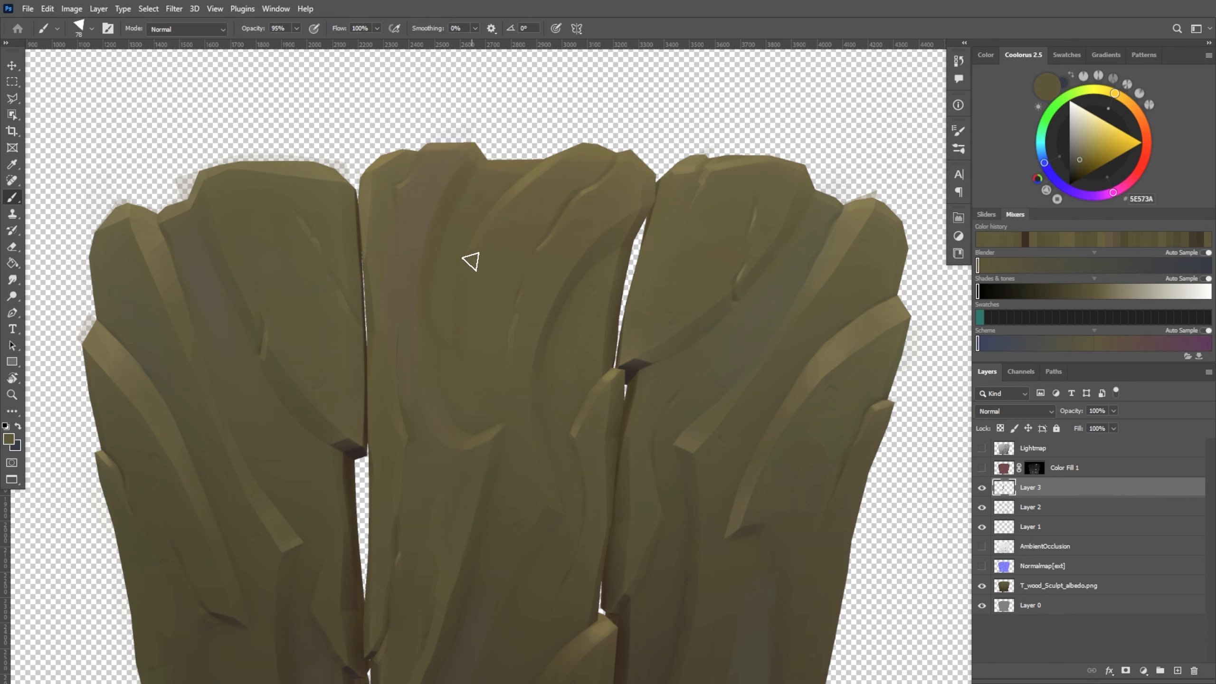
pyautogui.keyDown('alt'); pyautogui.click(631, 358); pyautogui.keyUp('alt')
pyautogui.keyDown('alt'); pyautogui.click(452, 293); pyautogui.keyUp('alt')
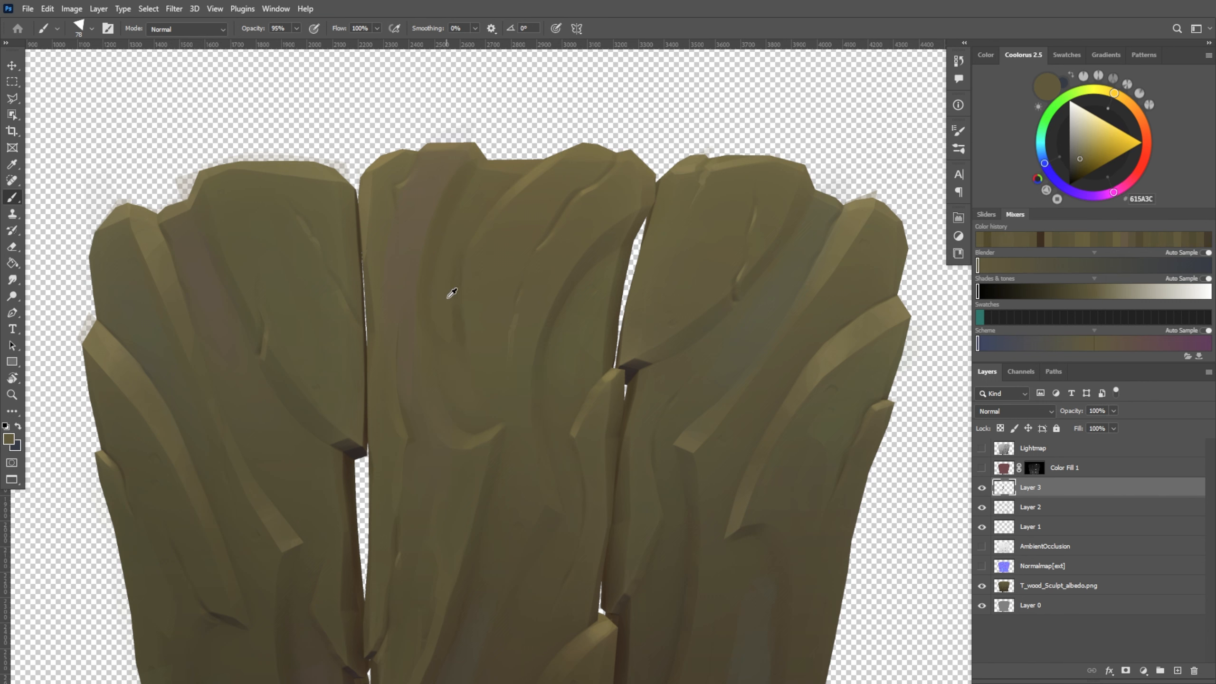
pyautogui.keyDown('alt'); pyautogui.click(482, 314); pyautogui.keyUp('alt')
pyautogui.keyDown('alt'); pyautogui.click(463, 418); pyautogui.keyUp('alt')
pyautogui.keyDown('alt'); pyautogui.click(465, 383); pyautogui.keyUp('alt')
pyautogui.keyDown('alt'); pyautogui.click(467, 350); pyautogui.keyUp('alt')
pyautogui.keyDown('alt'); pyautogui.moveTo(470, 376); pyautogui.dragTo(465, 376, button='right'); pyautogui.keyUp('alt')
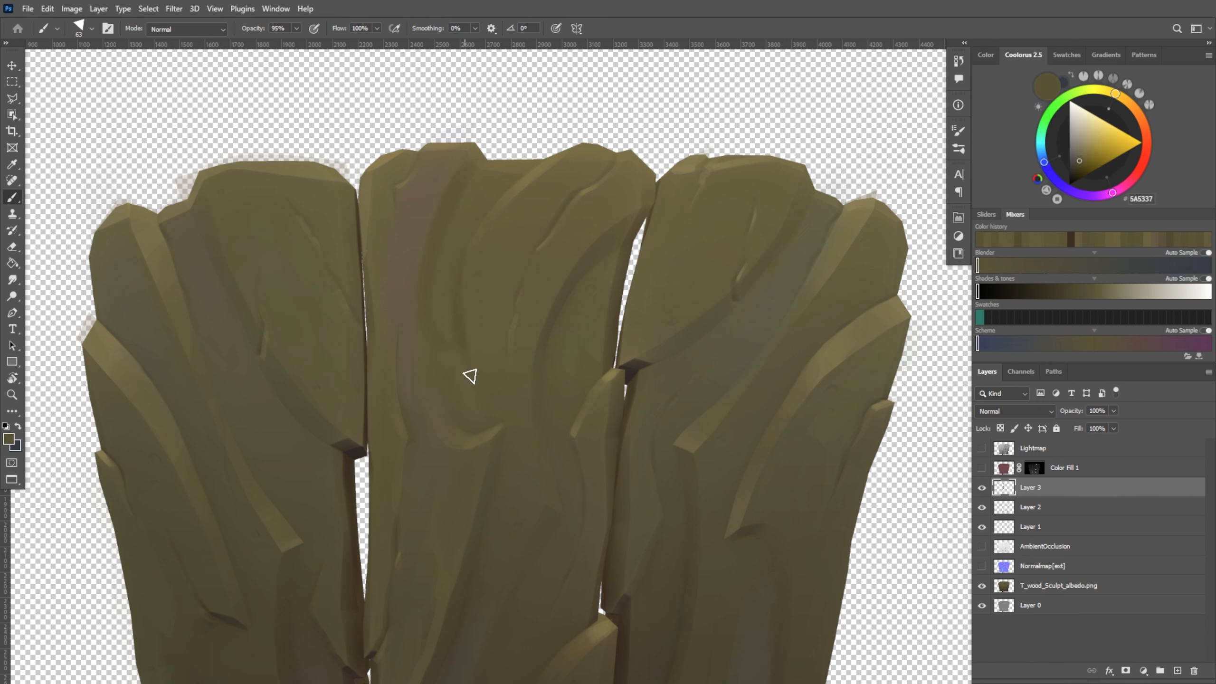
# Brighten the edge of the middle plank's new curved ridge with sampled highlight tones such as 7A6E46
pyautogui.keyDown('alt'); pyautogui.scroll(-4, 501, 373); pyautogui.keyUp('alt')
pyautogui.keyDown('alt'); pyautogui.scroll(4, 521, 349); pyautogui.keyUp('alt')
pyautogui.keyDown('alt'); pyautogui.click(447, 324); pyautogui.keyUp('alt')
pyautogui.keyDown('alt'); pyautogui.click(479, 235); pyautogui.keyUp('alt')
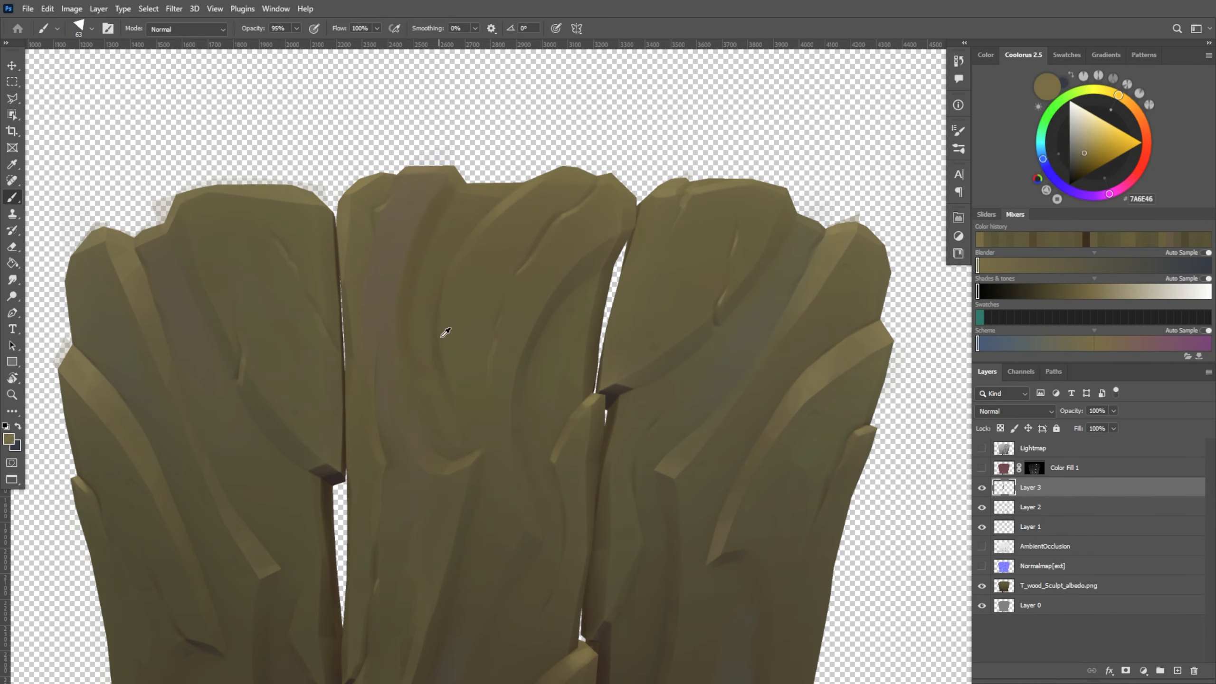
pyautogui.keyDown('alt'); pyautogui.click(451, 355); pyautogui.keyUp('alt')
pyautogui.moveTo(449, 350); pyautogui.dragTo(470, 429)
pyautogui.keyDown('alt'); pyautogui.click(459, 392); pyautogui.keyUp('alt')
# Blend the surface around the middle plank's thin central crack with sampled 615C3D and a 46 px brush
pyautogui.keyDown('alt'); pyautogui.scroll(-4, 471, 208); pyautogui.keyUp('alt')
pyautogui.keyDown('alt'); pyautogui.scroll(3, 492, 266); pyautogui.keyUp('alt')
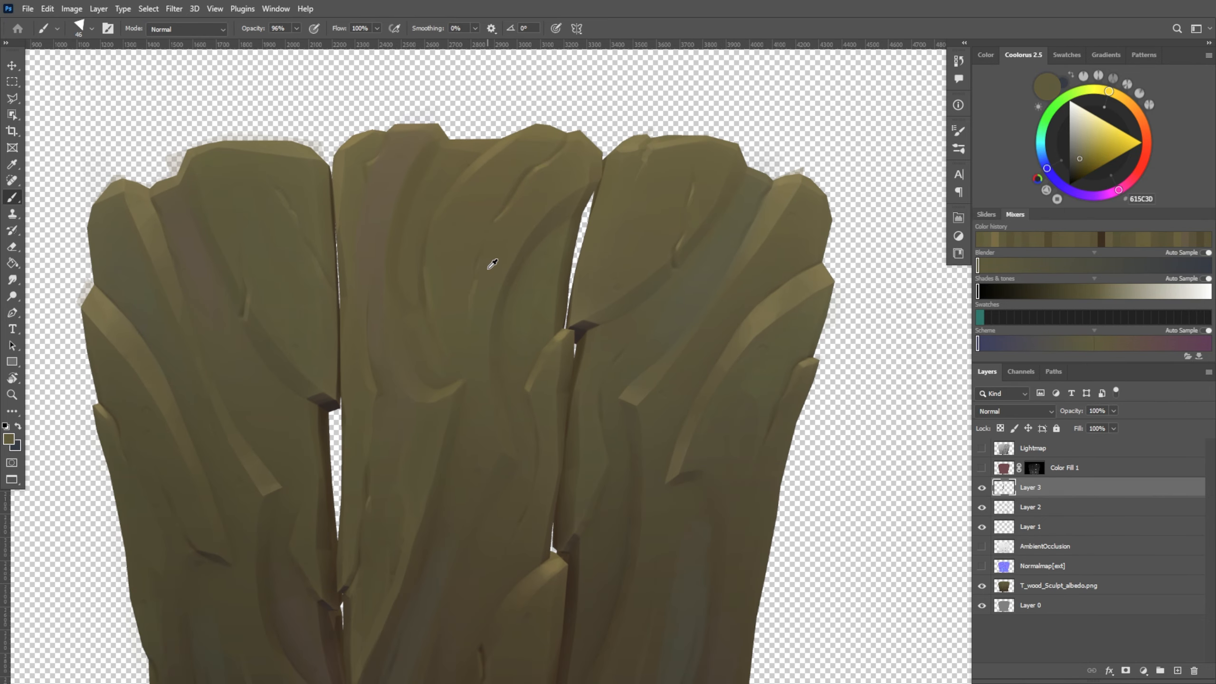
pyautogui.keyDown('alt'); pyautogui.scroll(-4, 486, 402); pyautogui.keyUp('alt')
pyautogui.keyDown('alt'); pyautogui.scroll(4, 461, 386); pyautogui.keyUp('alt')
pyautogui.keyDown('alt'); pyautogui.moveTo(461, 384); pyautogui.dragTo(469, 389, button='right'); pyautogui.keyUp('alt')
# Touch up the outer border of the purple streak's upper end with sampled olive 686141 and a 79 px brush
pyautogui.keyDown('alt'); pyautogui.scroll(2, 461, 235); pyautogui.keyUp('alt')
pyautogui.keyDown('alt'); pyautogui.click(404, 205); pyautogui.keyUp('alt')
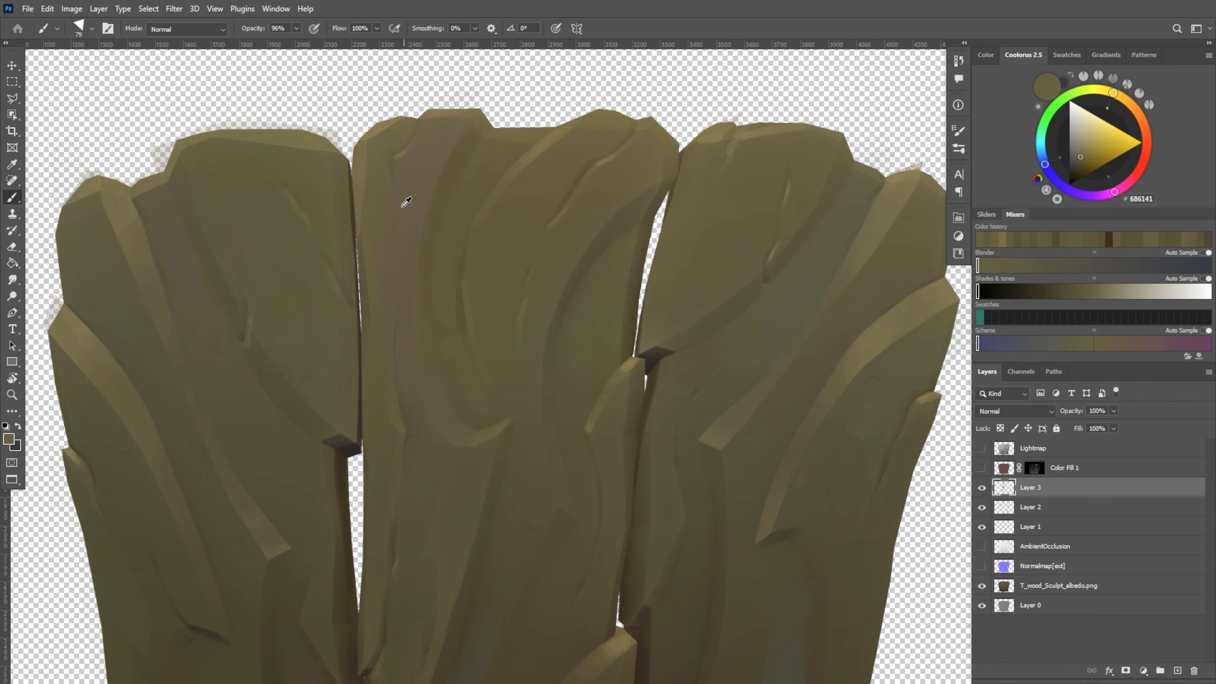
pyautogui.keyDown('alt'); pyautogui.click(375, 199); pyautogui.keyUp('alt')
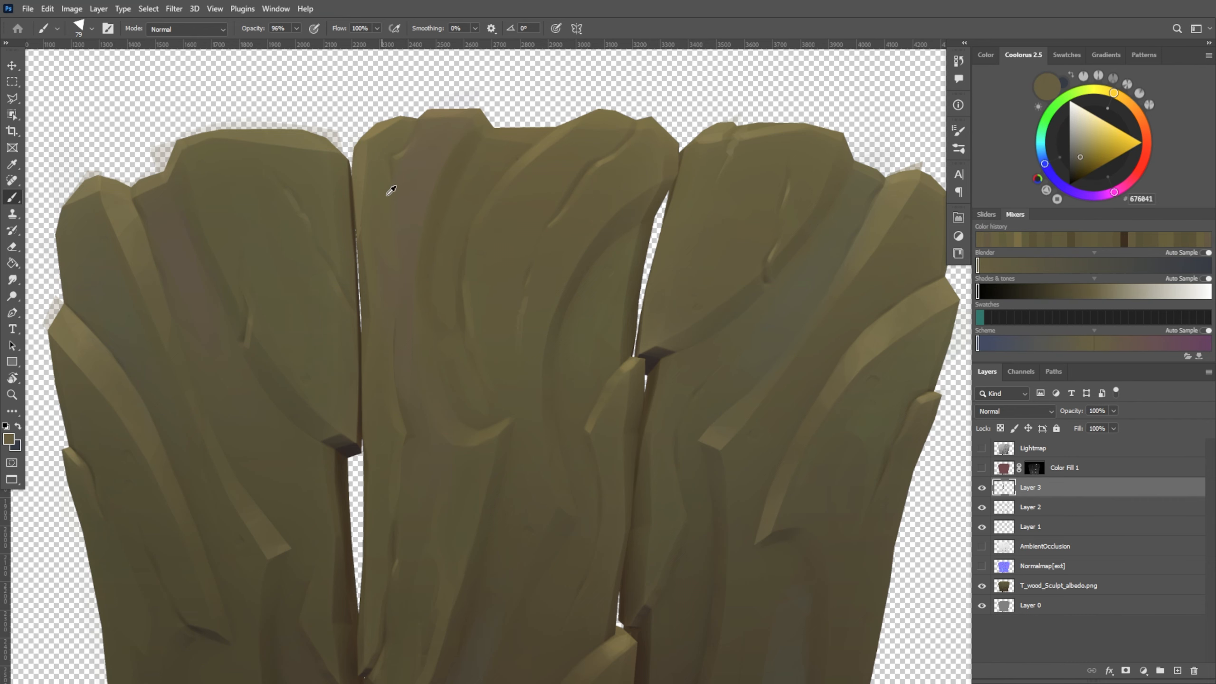
pyautogui.keyDown('alt'); pyautogui.click(390, 192); pyautogui.keyUp('alt')
# Darken the diagonal crease on the middle plank's lower half with sampled browns 433B2C and 41382A, reducing the brush to 51 px
pyautogui.moveTo(827, 513)
pyautogui.mouseDown()
pyautogui.moveTo(782, 277)
pyautogui.moveTo(794, 229)
pyautogui.mouseUp()
pyautogui.keyDown('alt'); pyautogui.click(402, 422); pyautogui.keyUp('alt')
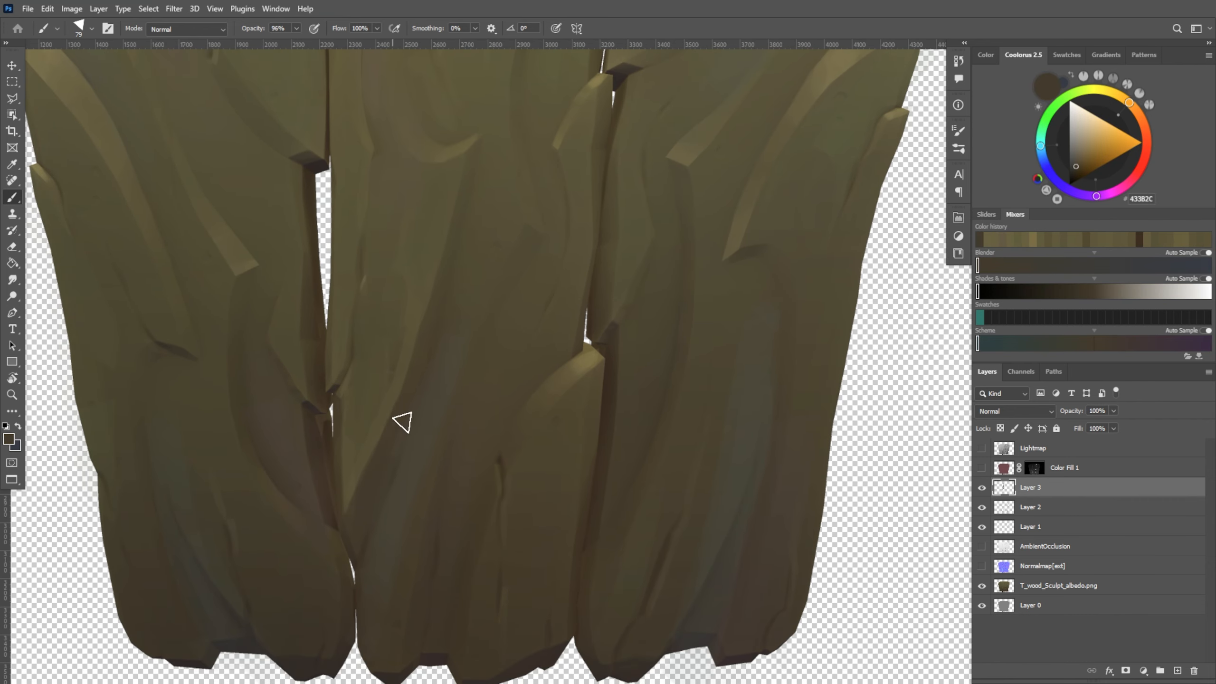
pyautogui.keyDown('alt'); pyautogui.click(367, 547); pyautogui.keyUp('alt')
pyautogui.keyDown('alt'); pyautogui.moveTo(369, 551); pyautogui.dragTo(366, 561, button='right'); pyautogui.keyUp('alt')
pyautogui.keyDown('alt'); pyautogui.click(406, 480); pyautogui.keyUp('alt')
pyautogui.moveTo(409, 474); pyautogui.dragTo(382, 538)
pyautogui.keyDown('alt'); pyautogui.click(413, 440); pyautogui.keyUp('alt')
pyautogui.keyDown('alt'); pyautogui.moveTo(431, 430); pyautogui.dragTo(424, 429, button='right'); pyautogui.keyUp('alt')
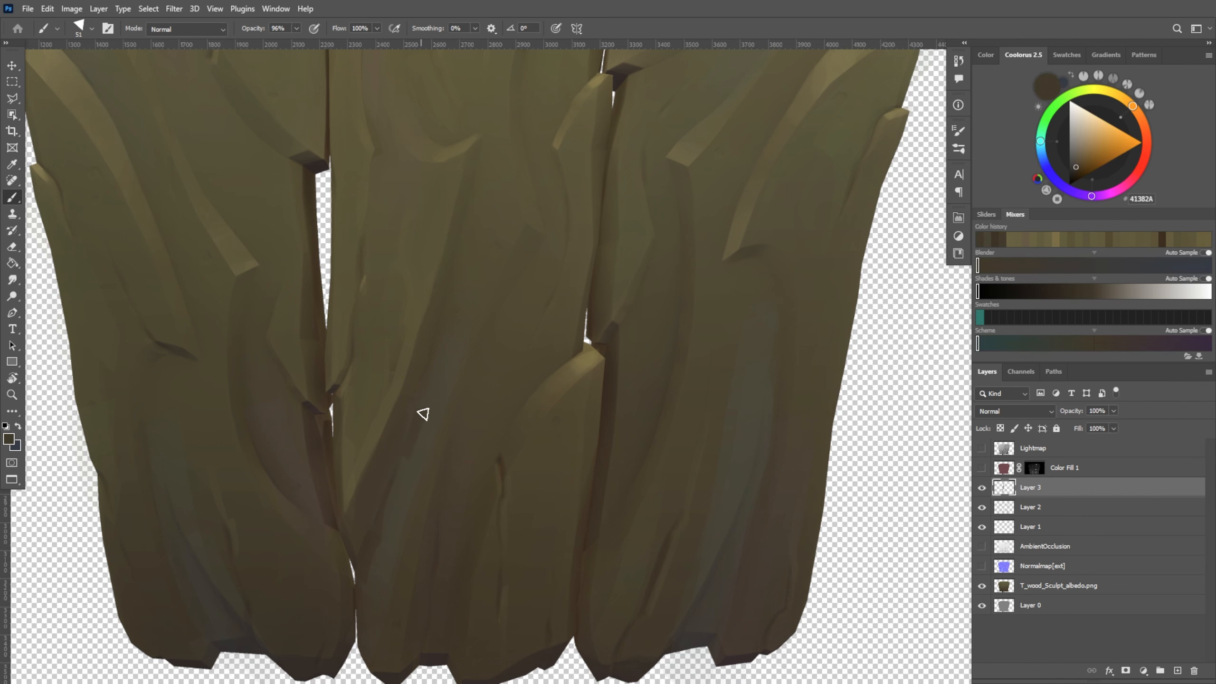
# Blend the lower diagonal crease into the adjoining bluish streak with sampled bark tones such as 524C33
pyautogui.keyDown('alt'); pyautogui.click(423, 438); pyautogui.keyUp('alt')
pyautogui.keyDown('alt'); pyautogui.click(412, 374); pyautogui.keyUp('alt')
pyautogui.moveTo(460, 589); pyautogui.dragTo(488, 498)
pyautogui.keyDown('alt'); pyautogui.moveTo(409, 522); pyautogui.dragTo(415, 528, button='right'); pyautogui.keyUp('alt')
pyautogui.keyDown('alt'); pyautogui.click(406, 559); pyautogui.keyUp('alt')
pyautogui.keyDown('alt'); pyautogui.click(407, 315); pyautogui.keyUp('alt')
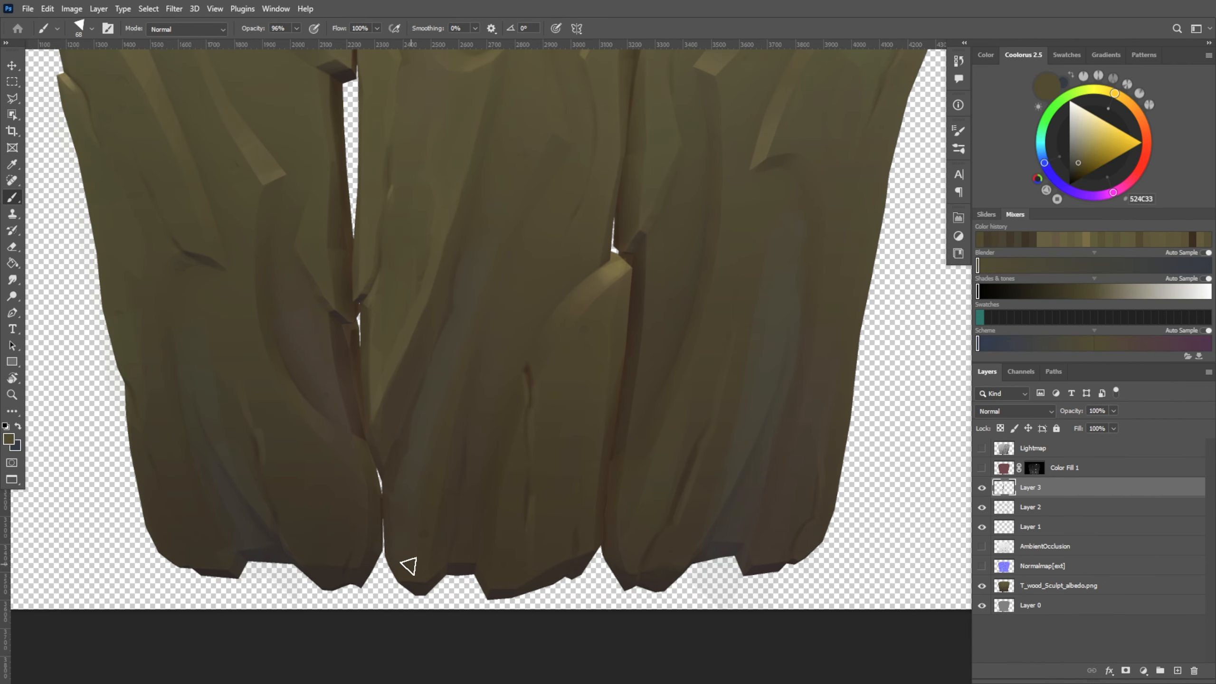
# Soften the bluish streak near the middle plank's bottom end with sampled bark tones
pyautogui.keyDown('alt'); pyautogui.click(423, 501); pyautogui.keyUp('alt')
pyautogui.keyDown('alt'); pyautogui.click(417, 555); pyautogui.keyUp('alt')
pyautogui.keyDown('ctrl'); pyautogui.moveTo(460, 421); pyautogui.dragTo(363, 433); pyautogui.keyUp('ctrl')
pyautogui.keyDown('alt'); pyautogui.moveTo(362, 434); pyautogui.dragTo(372, 432, button='right'); pyautogui.keyUp('alt')
pyautogui.keyDown('alt'); pyautogui.click(396, 387); pyautogui.keyUp('alt')
# Repaint the vertical crack in the middle plank's lower part with sampled 4A4332 and a 64 px brush
pyautogui.moveTo(460, 280)
pyautogui.mouseDown()
pyautogui.moveTo(434, 443)
pyautogui.moveTo(390, 450)
pyautogui.mouseUp()
pyautogui.keyDown('ctrl'); pyautogui.moveTo(442, 483); pyautogui.dragTo(471, 485); pyautogui.keyUp('ctrl')
pyautogui.moveTo(454, 553); pyautogui.dragTo(452, 473)
pyautogui.keyDown('alt'); pyautogui.moveTo(448, 453); pyautogui.dragTo(442, 454, button='right'); pyautogui.keyUp('alt')
pyautogui.moveTo(445, 449); pyautogui.dragTo(455, 496)
pyautogui.keyDown('alt'); pyautogui.moveTo(451, 490); pyautogui.dragTo(447, 488, button='right'); pyautogui.keyUp('alt')
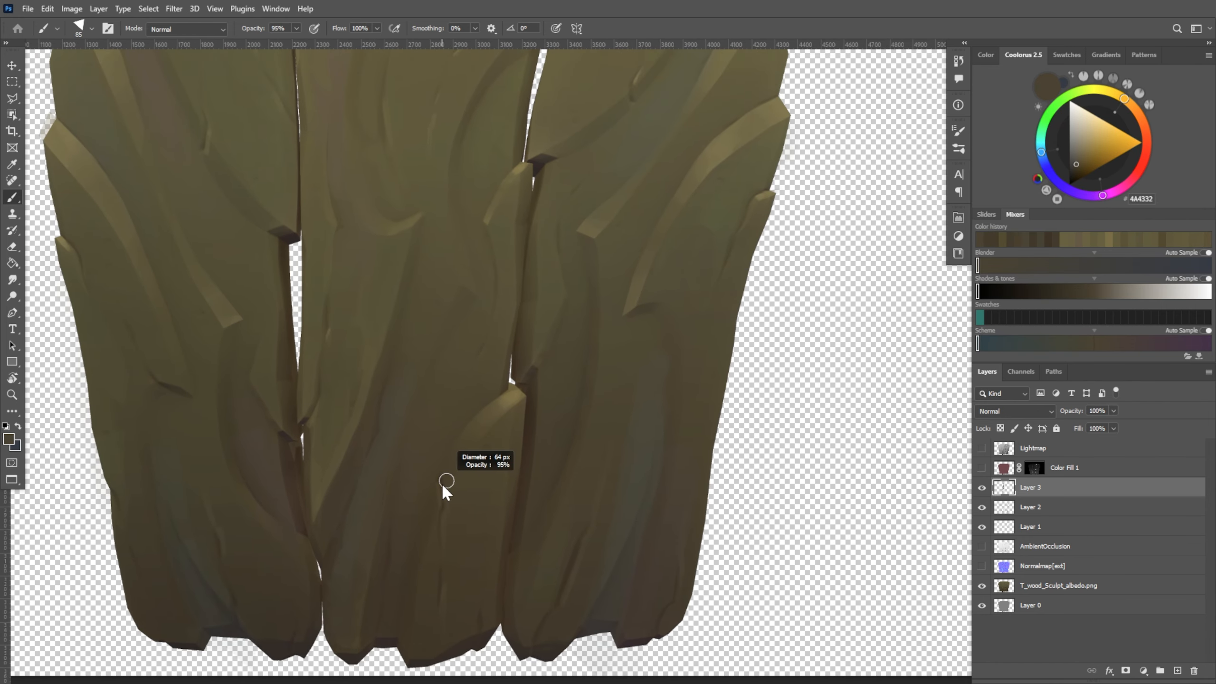
pyautogui.keyDown('alt'); pyautogui.click(443, 539); pyautogui.keyUp('alt')
pyautogui.keyDown('alt'); pyautogui.click(449, 618); pyautogui.keyUp('alt')
# Shade the middle plank's bottom end beside the vertical crack with sampled dark brown 443C2B and an 82 px brush
pyautogui.keyDown('alt'); pyautogui.moveTo(474, 628); pyautogui.dragTo(475, 596, button='right'); pyautogui.keyUp('alt')
pyautogui.keyDown('alt'); pyautogui.click(463, 606); pyautogui.keyUp('alt')
pyautogui.keyDown('alt'); pyautogui.click(481, 609); pyautogui.keyUp('alt')
pyautogui.moveTo(483, 607); pyautogui.dragTo(483, 522)
pyautogui.keyDown('alt'); pyautogui.click(466, 615); pyautogui.keyUp('alt')
pyautogui.moveTo(468, 626); pyautogui.dragTo(475, 595)
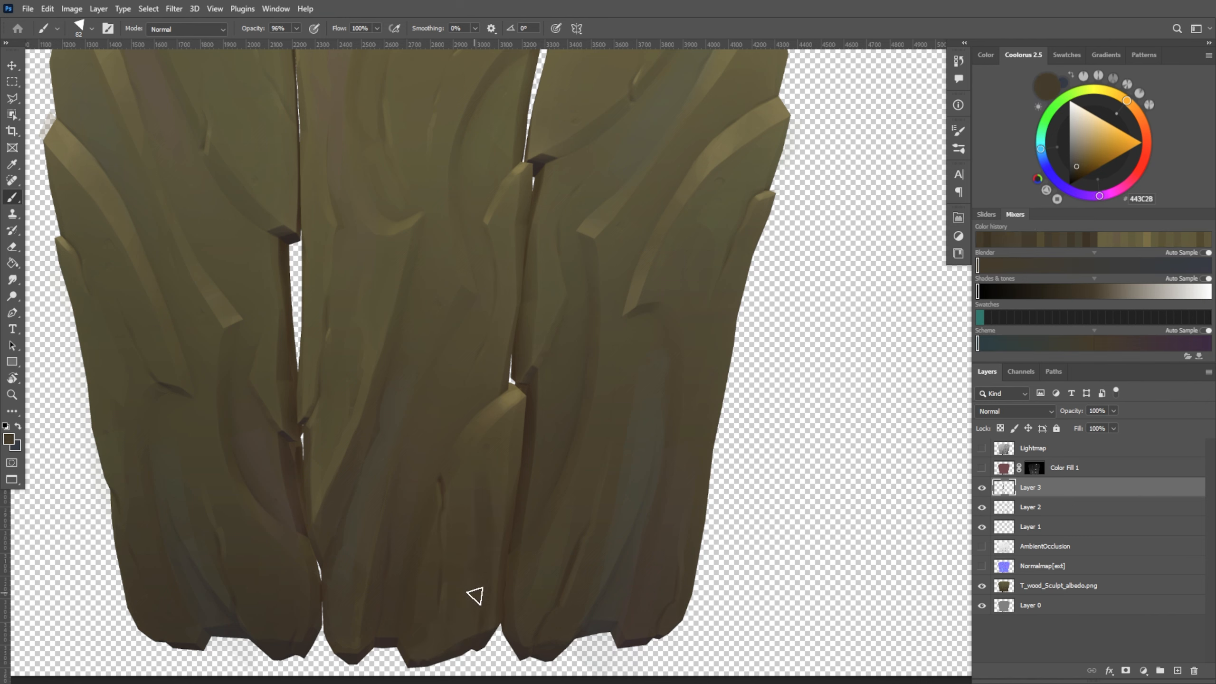
# Blend the surface below the middle plank's lower raised ridge with sampled tones such as 4D452F
pyautogui.keyDown('alt'); pyautogui.click(460, 510); pyautogui.keyUp('alt')
pyautogui.keyDown('alt'); pyautogui.click(462, 484); pyautogui.keyUp('alt')
pyautogui.moveTo(465, 485); pyautogui.dragTo(476, 537)
pyautogui.keyDown('alt'); pyautogui.click(472, 470); pyautogui.keyUp('alt')
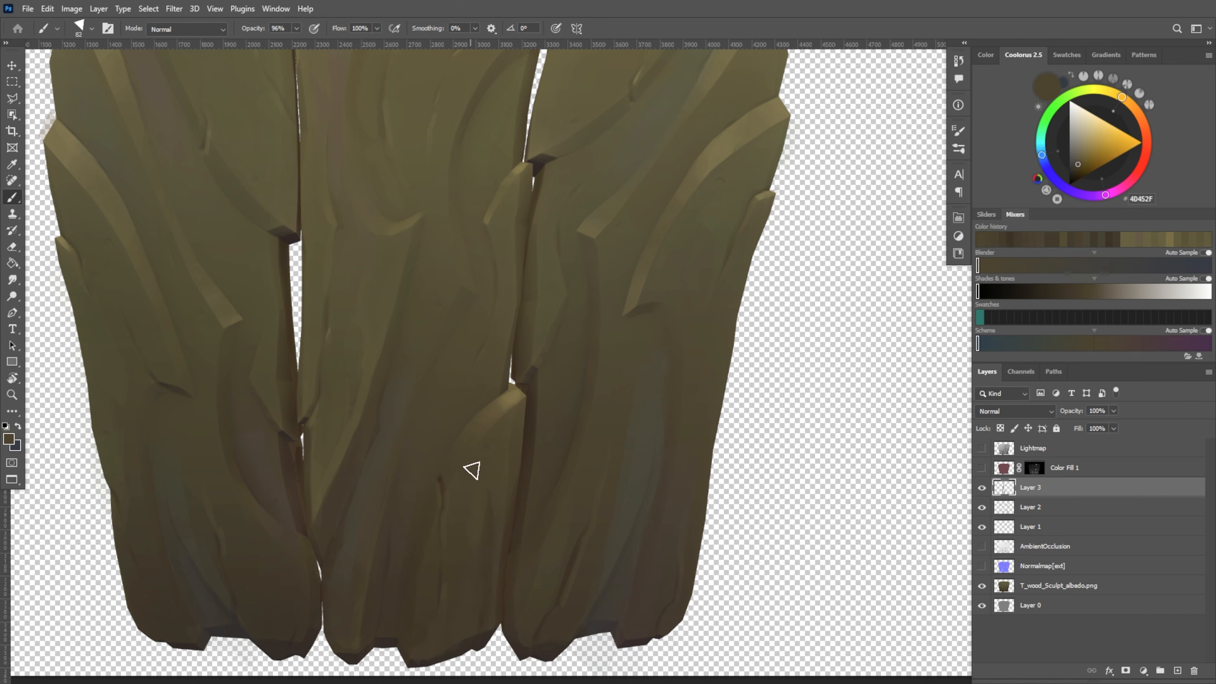
pyautogui.keyDown('alt'); pyautogui.click(499, 504); pyautogui.keyUp('alt')
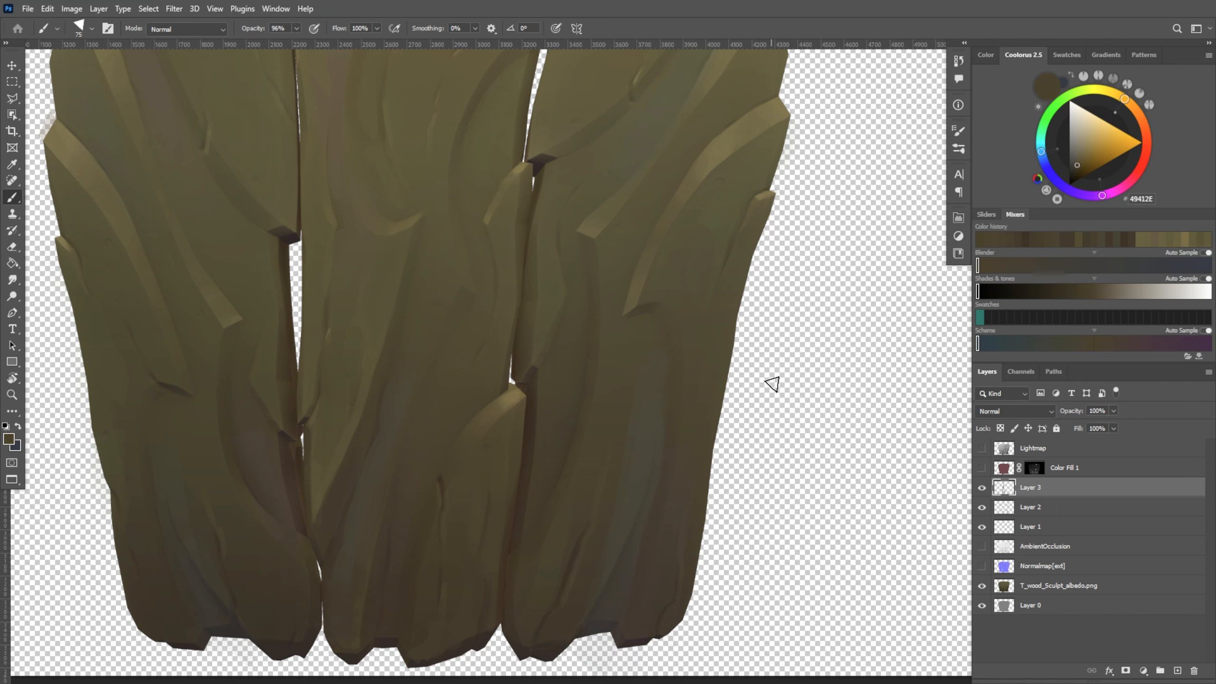
# Refine the lit edge of the middle plank's lower raised ridge with sampled 493F2D and 5E5438, reducing the brush to 30 px
pyautogui.keyDown('alt'); pyautogui.moveTo(508, 411); pyautogui.dragTo(461, 456, button='right'); pyautogui.keyUp('alt')
pyautogui.keyDown('alt'); pyautogui.click(474, 475); pyautogui.keyUp('alt')
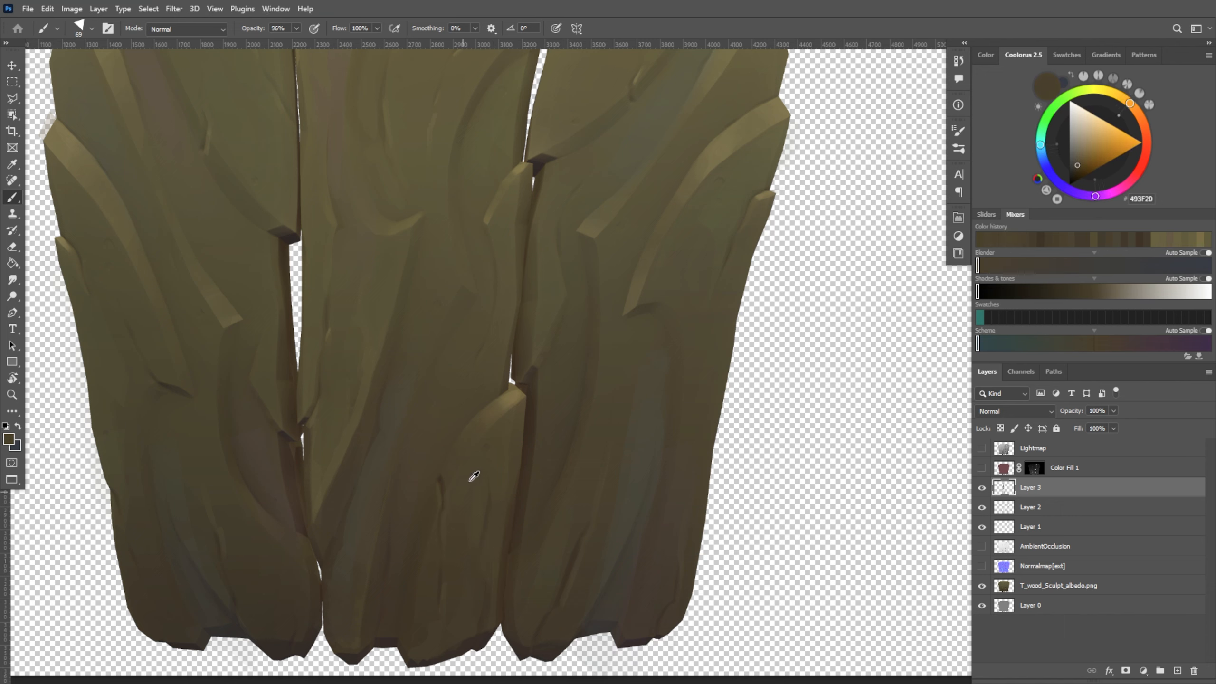
pyautogui.keyDown('alt'); pyautogui.click(484, 457); pyautogui.keyUp('alt')
pyautogui.keyDown('alt'); pyautogui.click(495, 418); pyautogui.keyUp('alt')
pyautogui.keyDown('alt'); pyautogui.moveTo(499, 411); pyautogui.dragTo(485, 432, button='right'); pyautogui.keyUp('alt')
pyautogui.keyDown('alt'); pyautogui.click(501, 439); pyautogui.keyUp('alt')
pyautogui.keyDown('alt'); pyautogui.click(496, 439); pyautogui.keyUp('alt')
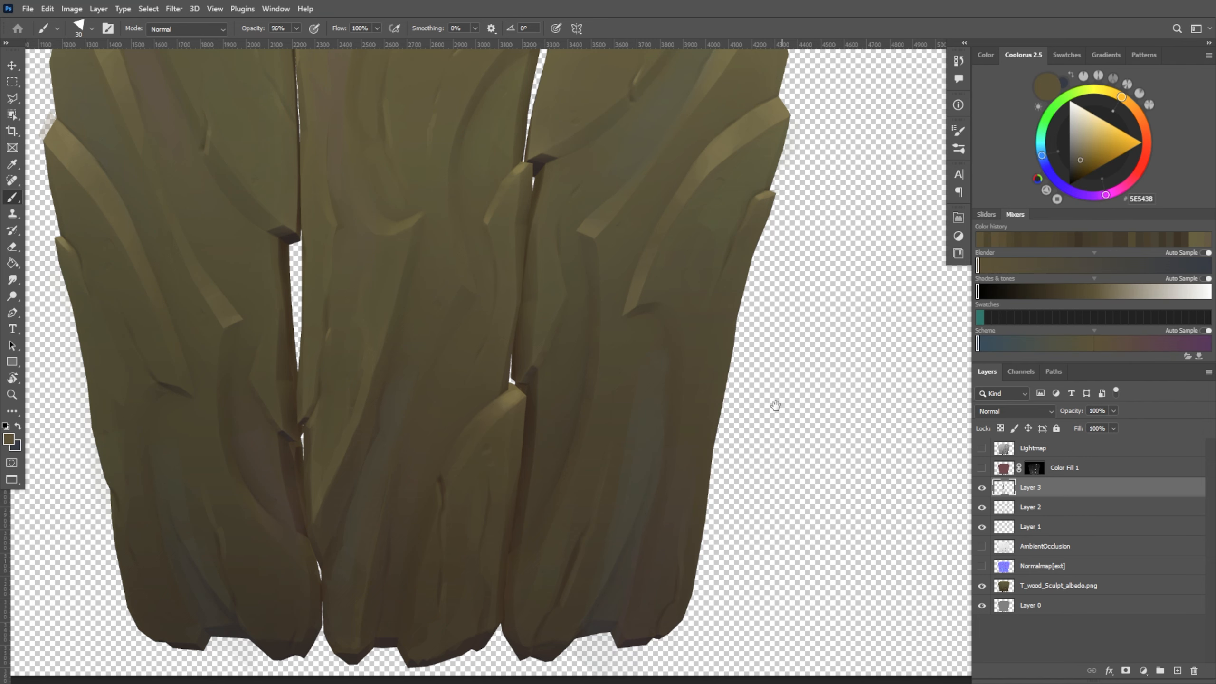
# Clean up the bark above the middle plank's notched bottom edge with sampled dark brown 433C2B and a 45 px brush
pyautogui.moveTo(775, 406); pyautogui.dragTo(771, 518)
pyautogui.moveTo(815, 457); pyautogui.dragTo(832, 398)
pyautogui.moveTo(900, 480)
pyautogui.mouseDown()
pyautogui.moveTo(879, 396)
pyautogui.moveTo(889, 432)
pyautogui.mouseUp()
pyautogui.keyDown('alt'); pyautogui.click(422, 652); pyautogui.keyUp('alt')
pyautogui.keyDown('alt'); pyautogui.moveTo(417, 654); pyautogui.dragTo(420, 655, button='right'); pyautogui.keyUp('alt')
pyautogui.moveTo(612, 368); pyautogui.dragTo(634, 363)
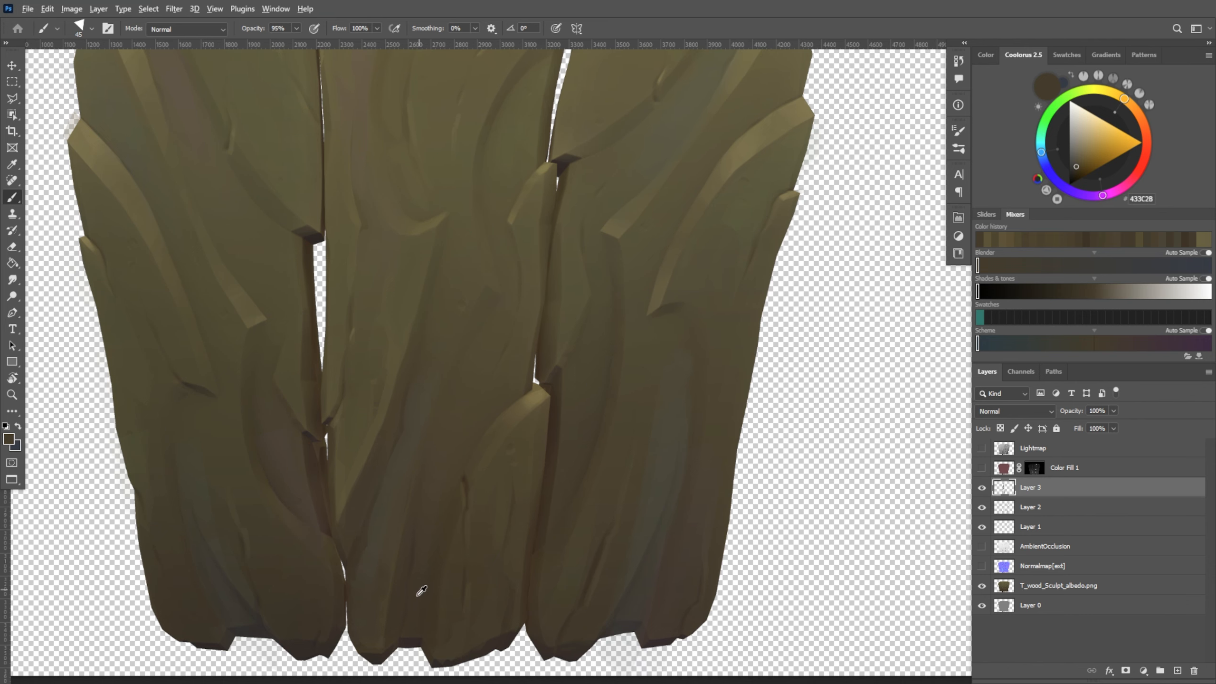
pyautogui.keyDown('alt'); pyautogui.click(403, 640); pyautogui.keyUp('alt')
pyautogui.keyDown('alt'); pyautogui.click(418, 595); pyautogui.keyUp('alt')
# Shade the bark between the bluish streak and the vertical crack with sampled browns 403529 and 4E4531
pyautogui.moveTo(852, 369); pyautogui.dragTo(823, 441)
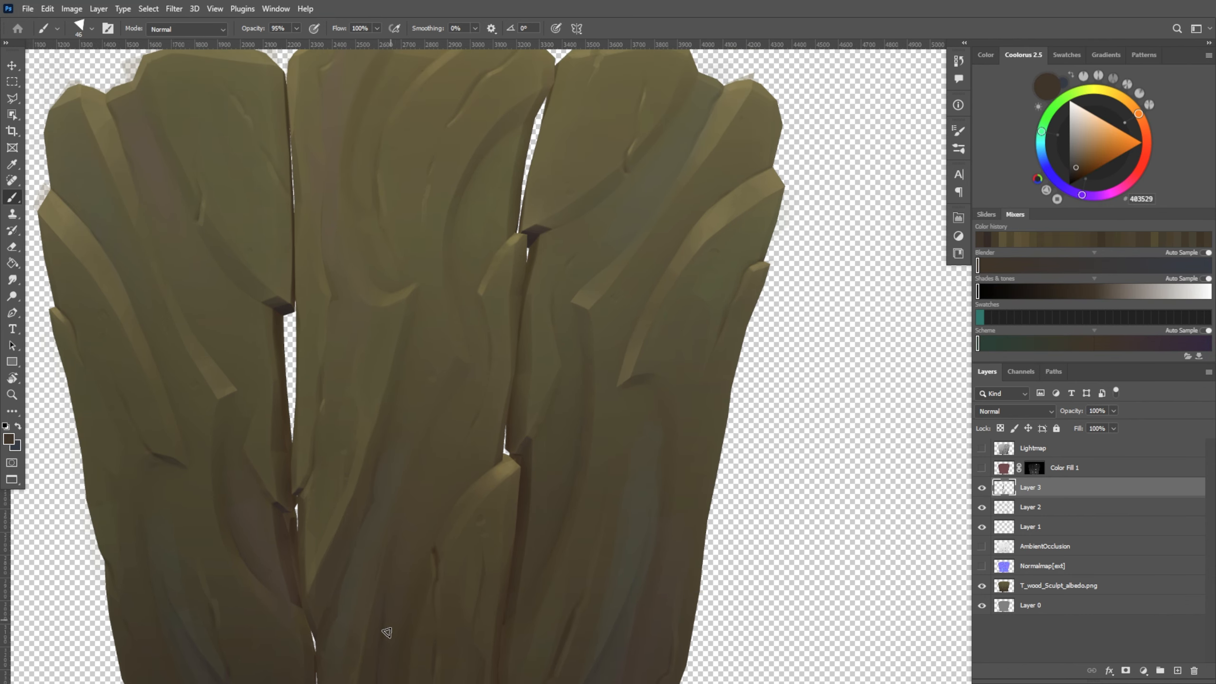
pyautogui.keyDown('alt'); pyautogui.click(383, 616); pyautogui.keyUp('alt')
pyautogui.keyDown('alt'); pyautogui.click(413, 511); pyautogui.keyUp('alt')
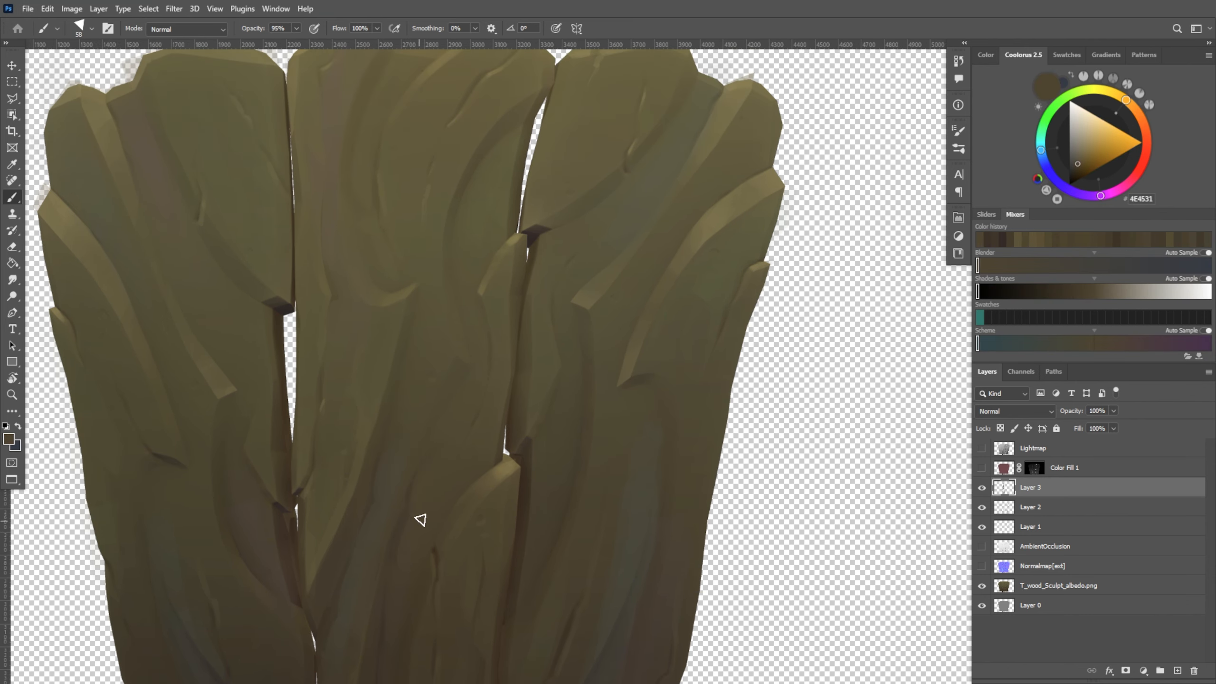
pyautogui.keyDown('alt'); pyautogui.scroll(-3, 431, 503); pyautogui.keyUp('alt')
pyautogui.keyDown('alt'); pyautogui.scroll(3, 438, 498); pyautogui.keyUp('alt')
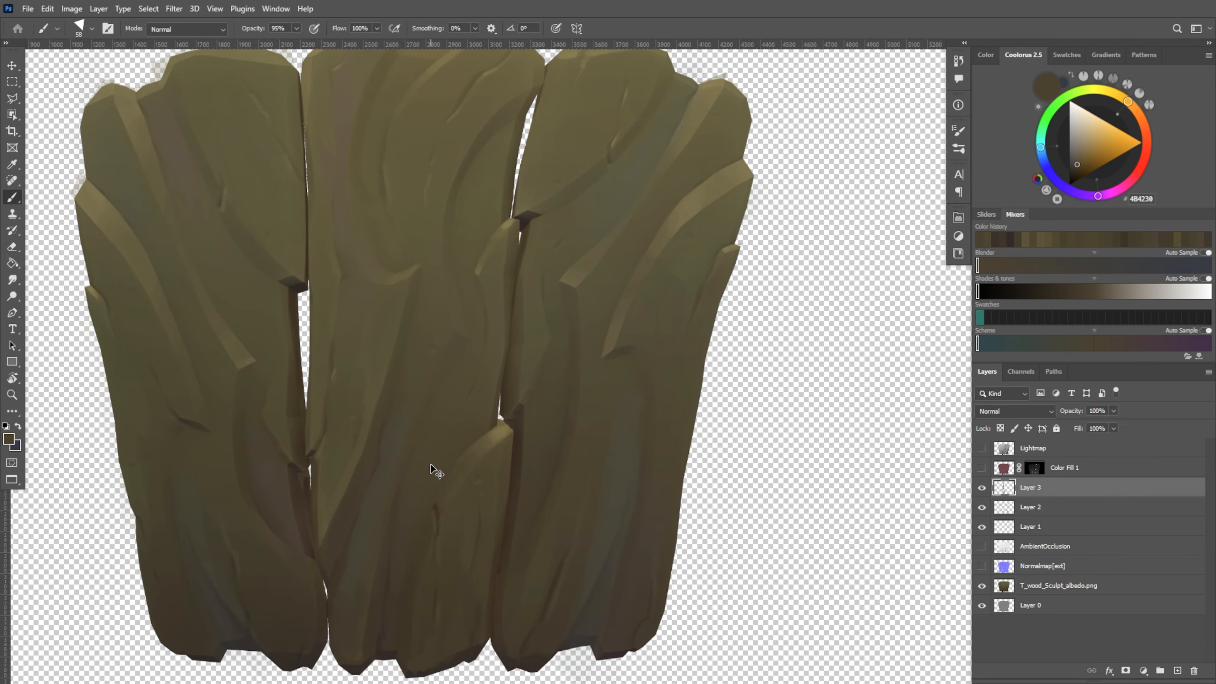
pyautogui.keyDown('alt'); pyautogui.click(416, 472); pyautogui.keyUp('alt')
# Paint a beveled edge on the middle plank just above its lower raised ridge with sampled 595138 and a 77 px brush
pyautogui.keyDown('alt'); pyautogui.scroll(2, 493, 394); pyautogui.keyUp('alt')
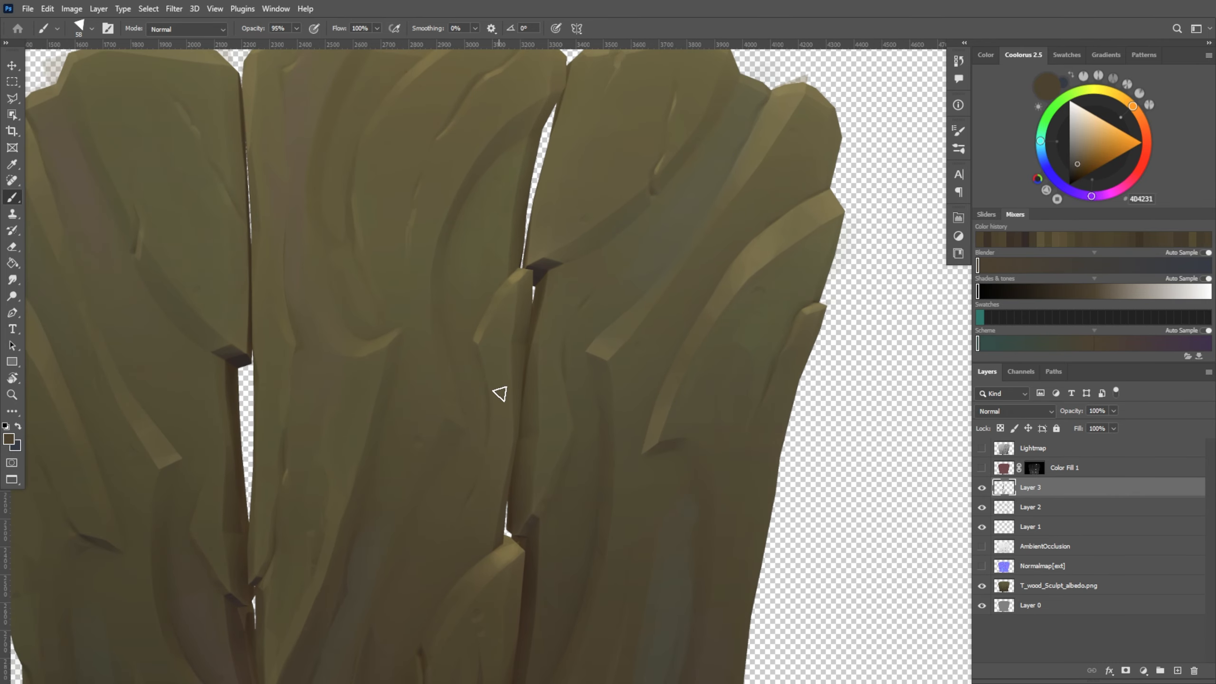
pyautogui.keyDown('alt'); pyautogui.click(493, 479); pyautogui.keyUp('alt')
pyautogui.keyDown('alt'); pyautogui.click(498, 508); pyautogui.keyUp('alt')
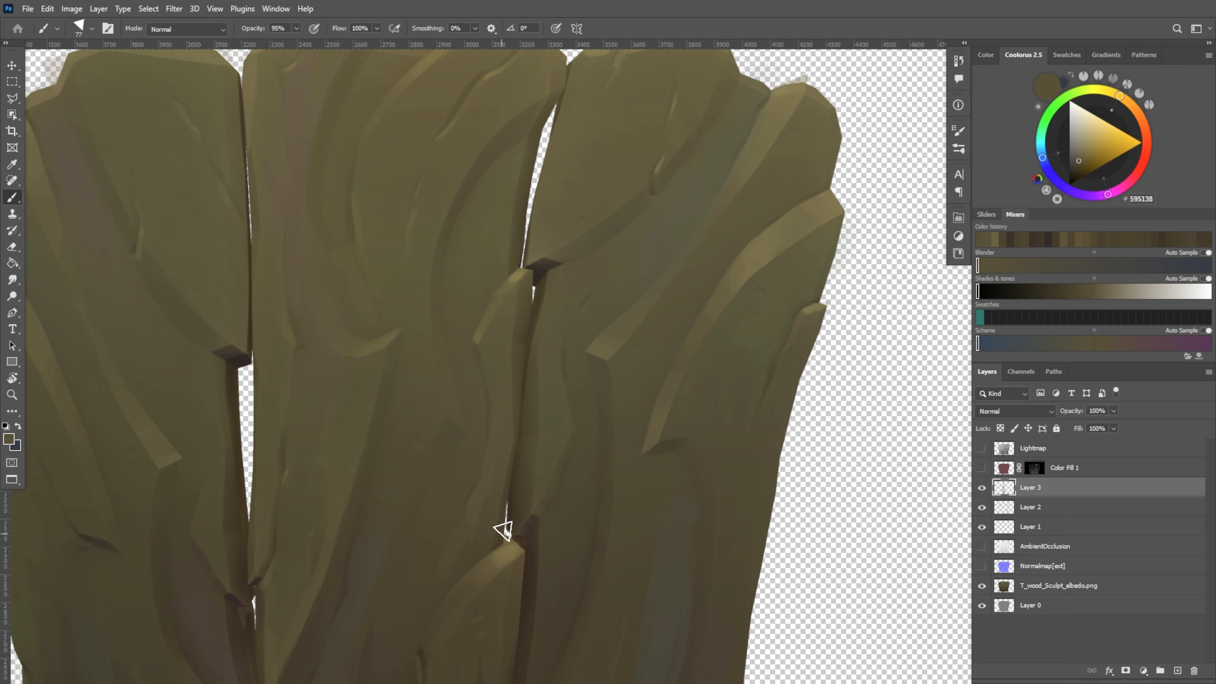
pyautogui.keyDown('alt'); pyautogui.click(492, 474); pyautogui.keyUp('alt')
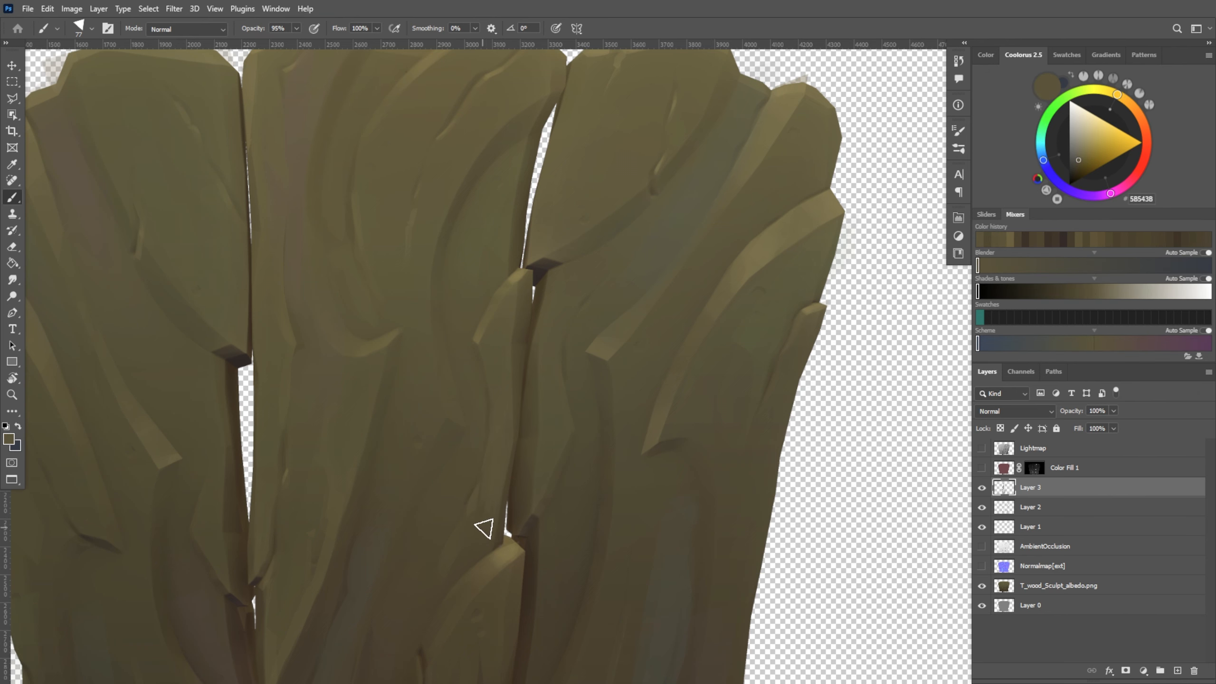
# Blend the beveled edge into the bark above the lower raised ridge with sampled tones 4C422F and 514A33
pyautogui.keyDown('alt'); pyautogui.click(448, 550); pyautogui.keyUp('alt')
pyautogui.keyDown('alt'); pyautogui.click(465, 556); pyautogui.keyUp('alt')
pyautogui.keyDown('alt'); pyautogui.click(467, 541); pyautogui.keyUp('alt')
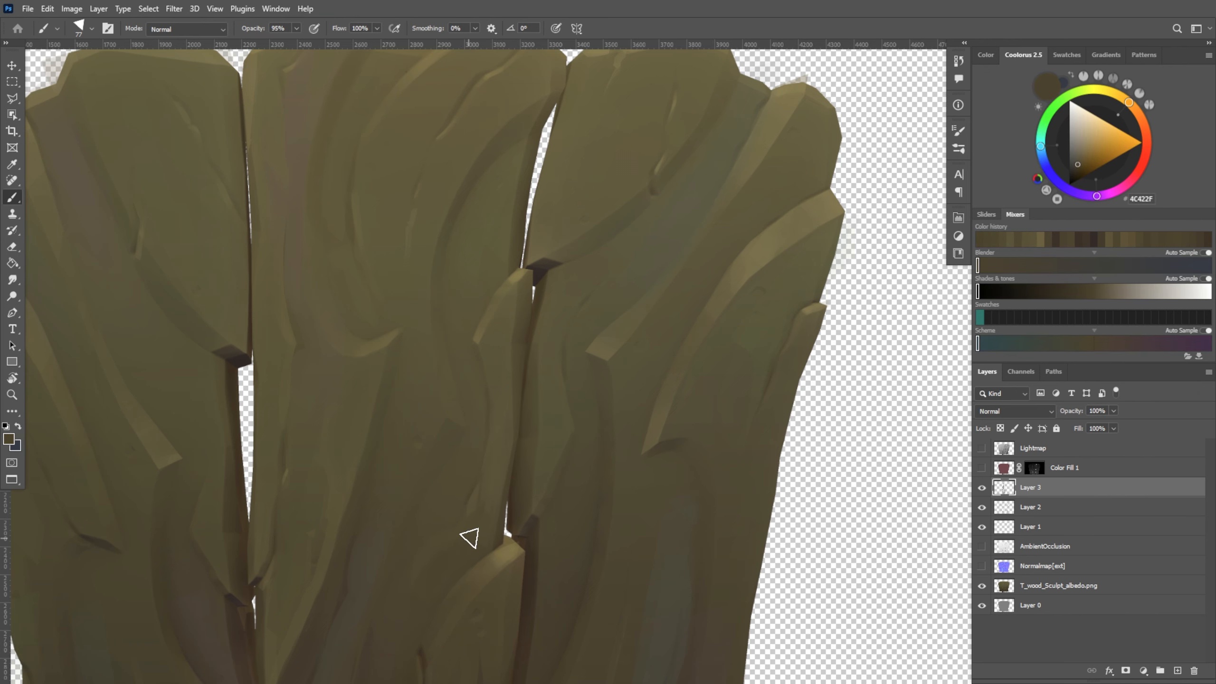
pyautogui.keyDown('alt'); pyautogui.scroll(-3, 502, 501); pyautogui.keyUp('alt')
pyautogui.keyDown('alt'); pyautogui.scroll(3, 497, 504); pyautogui.keyUp('alt')
pyautogui.keyDown('alt'); pyautogui.click(505, 507); pyautogui.keyUp('alt')
pyautogui.keyDown('alt'); pyautogui.click(515, 495); pyautogui.keyUp('alt')
pyautogui.keyDown('alt'); pyautogui.click(504, 523); pyautogui.keyUp('alt')
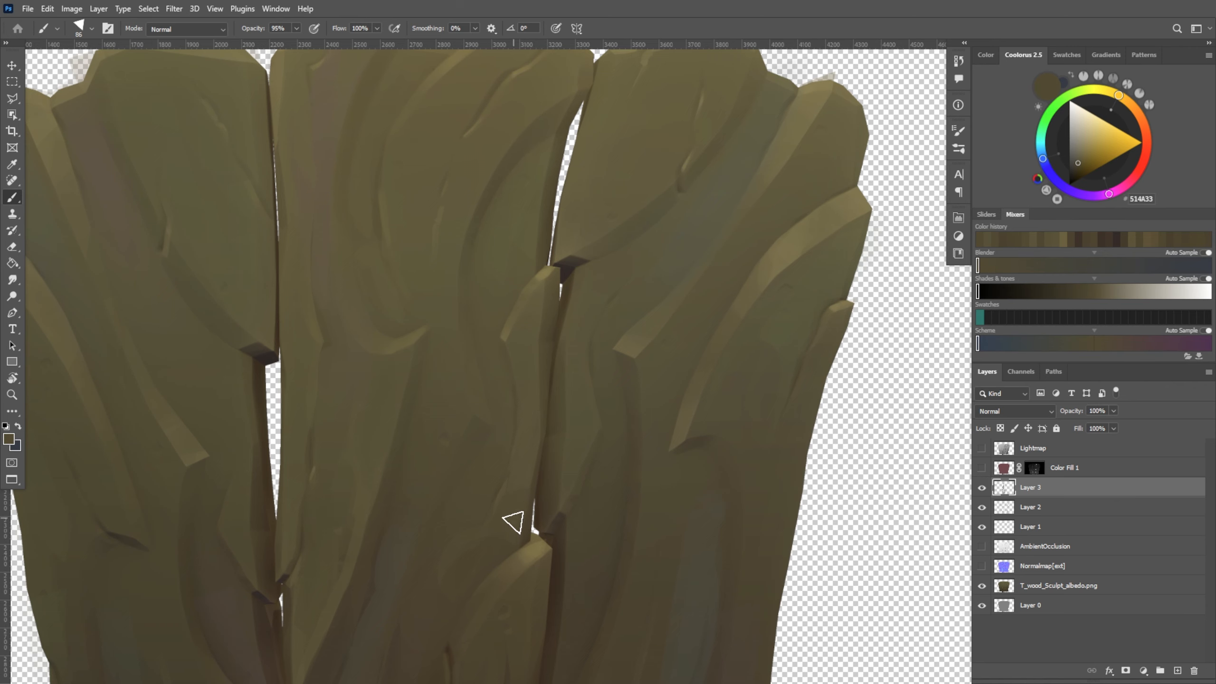
# Define the lower tip of the middle plank's long curved groove with sampled 6F6542 and 585238 using a 60 px brush
pyautogui.moveTo(725, 402); pyautogui.dragTo(778, 339)
pyautogui.moveTo(622, 385); pyautogui.dragTo(586, 547)
pyautogui.keyDown('alt'); pyautogui.moveTo(492, 458); pyautogui.dragTo(484, 459, button='right'); pyautogui.keyUp('alt')
pyautogui.moveTo(494, 579); pyautogui.dragTo(496, 550)
pyautogui.keyDown('alt'); pyautogui.click(523, 406); pyautogui.keyUp('alt')
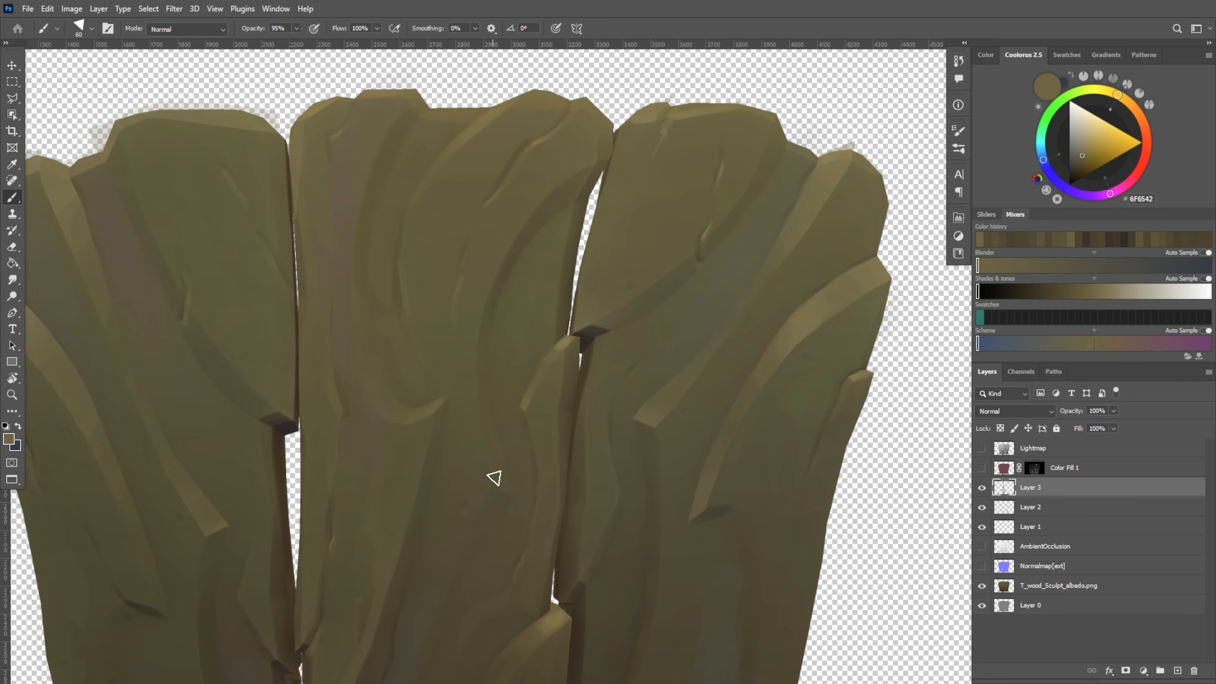
pyautogui.keyDown('alt'); pyautogui.click(490, 423); pyautogui.keyUp('alt')
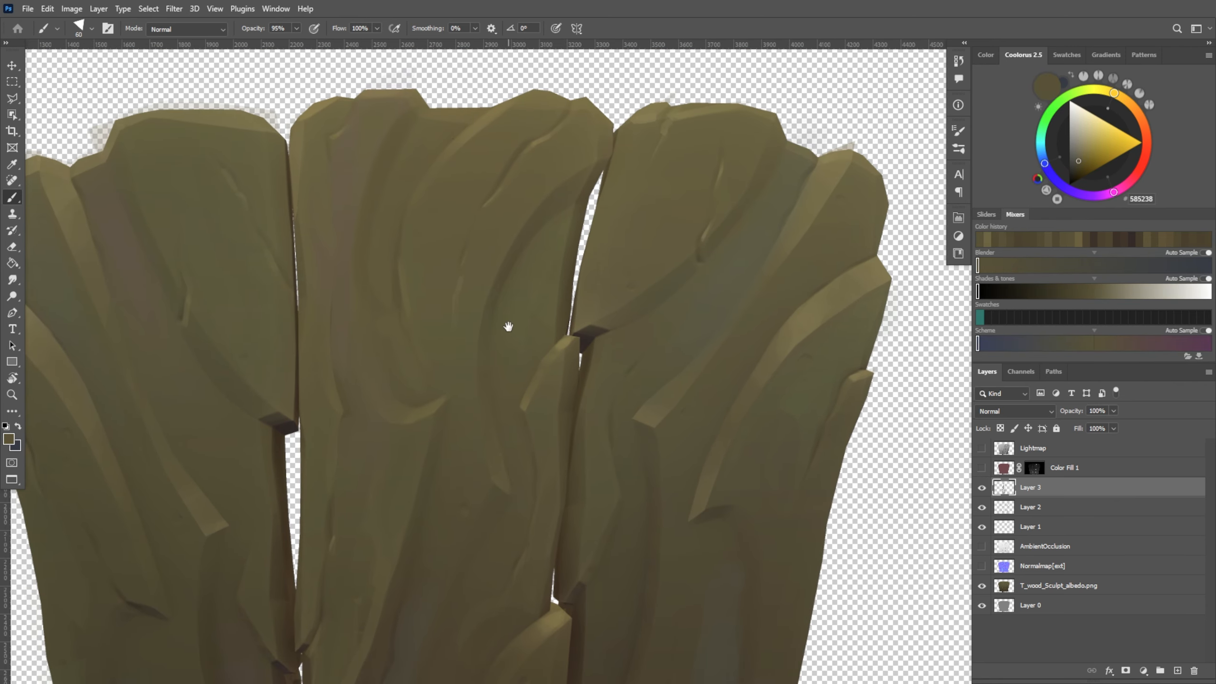
# Define the upper bend of the middle plank's long curved groove with sampled dark browns and a 34 px brush
pyautogui.keyDown('ctrl'); pyautogui.moveTo(508, 326); pyautogui.dragTo(484, 328); pyautogui.keyUp('ctrl')
pyautogui.keyDown('ctrl'); pyautogui.moveTo(535, 293); pyautogui.dragTo(559, 302); pyautogui.keyUp('ctrl')
pyautogui.moveTo(519, 506); pyautogui.dragTo(506, 533)
pyautogui.keyDown('alt'); pyautogui.click(585, 213); pyautogui.keyUp('alt')
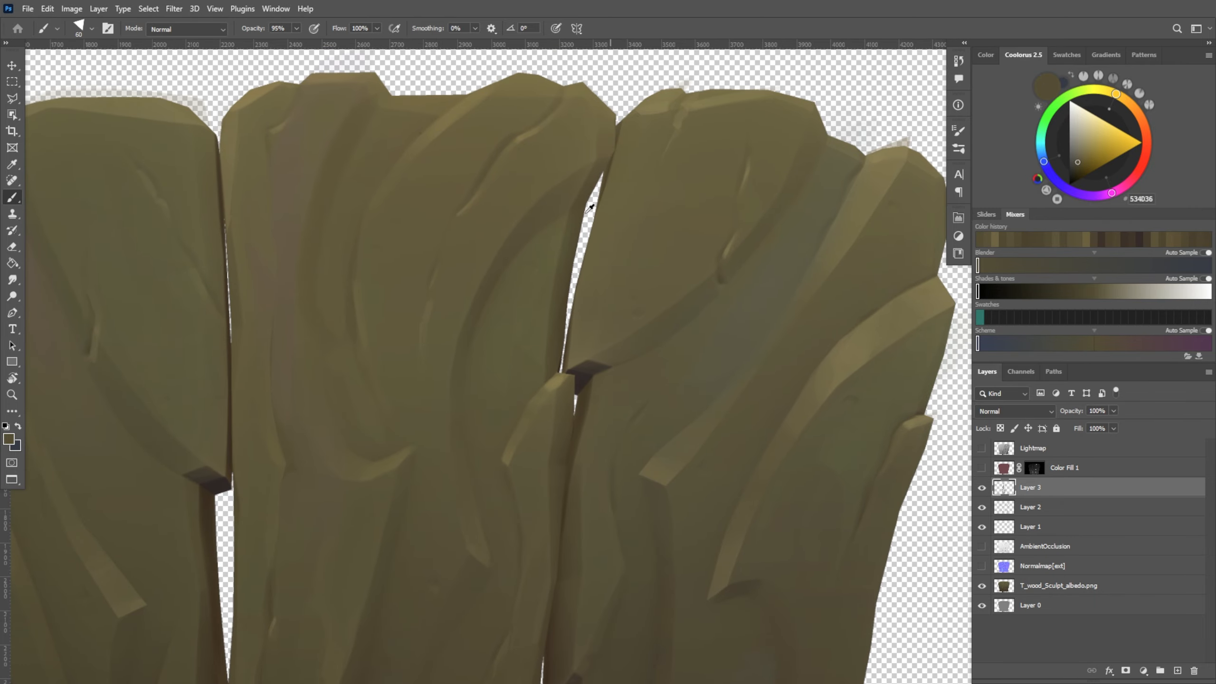
pyautogui.keyDown('alt'); pyautogui.click(591, 207); pyautogui.keyUp('alt')
pyautogui.keyDown('alt'); pyautogui.moveTo(547, 223); pyautogui.dragTo(511, 229, button='right'); pyautogui.keyUp('alt')
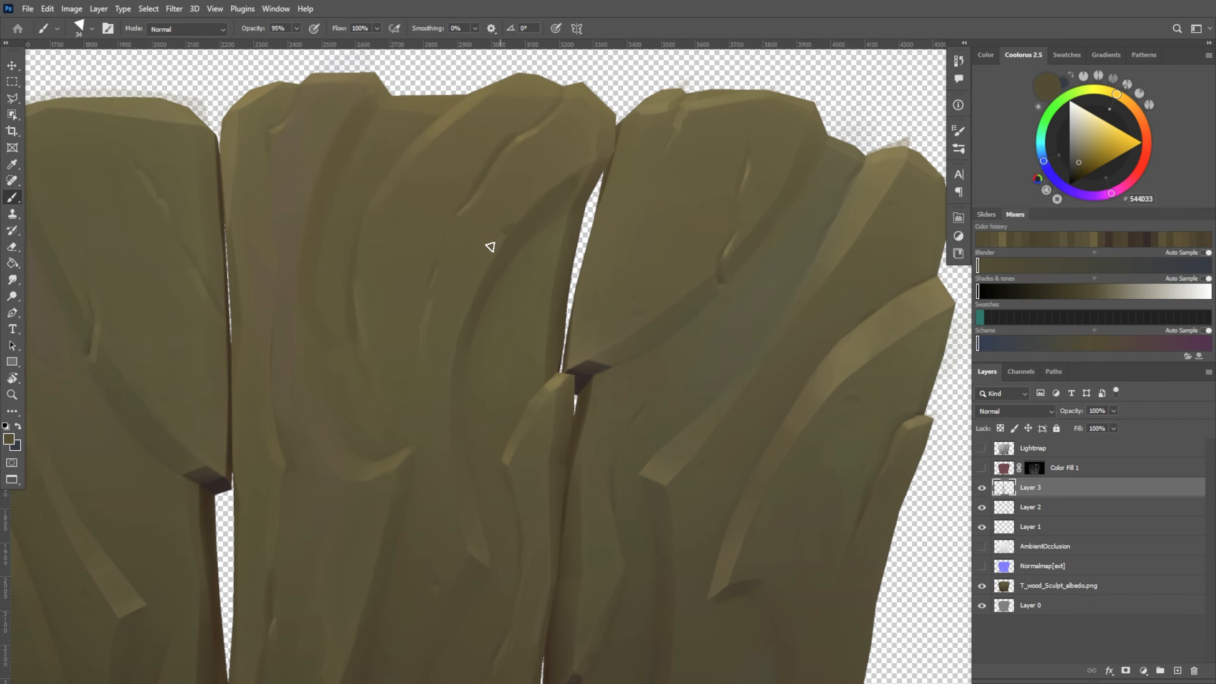
pyautogui.keyDown('alt'); pyautogui.click(468, 286); pyautogui.keyUp('alt')
pyautogui.moveTo(464, 285); pyautogui.dragTo(492, 257)
# Lighten the bark beside the upper bend of the curved groove with sampled 635C3D and the 34 px brush
pyautogui.moveTo(558, 157)
pyautogui.keyDown('ctrl'); pyautogui.mouseDown()
pyautogui.moveTo(532, 159)
pyautogui.moveTo(568, 158)
pyautogui.mouseUp(); pyautogui.keyUp('ctrl')
pyautogui.keyDown('alt'); pyautogui.click(512, 224); pyautogui.keyUp('alt')
pyautogui.keyDown('alt'); pyautogui.click(504, 216); pyautogui.keyUp('alt')
pyautogui.keyDown('ctrl'); pyautogui.moveTo(723, 106); pyautogui.dragTo(703, 110); pyautogui.keyUp('ctrl')
pyautogui.keyDown('ctrl'); pyautogui.moveTo(729, 120); pyautogui.dragTo(749, 119); pyautogui.keyUp('ctrl')
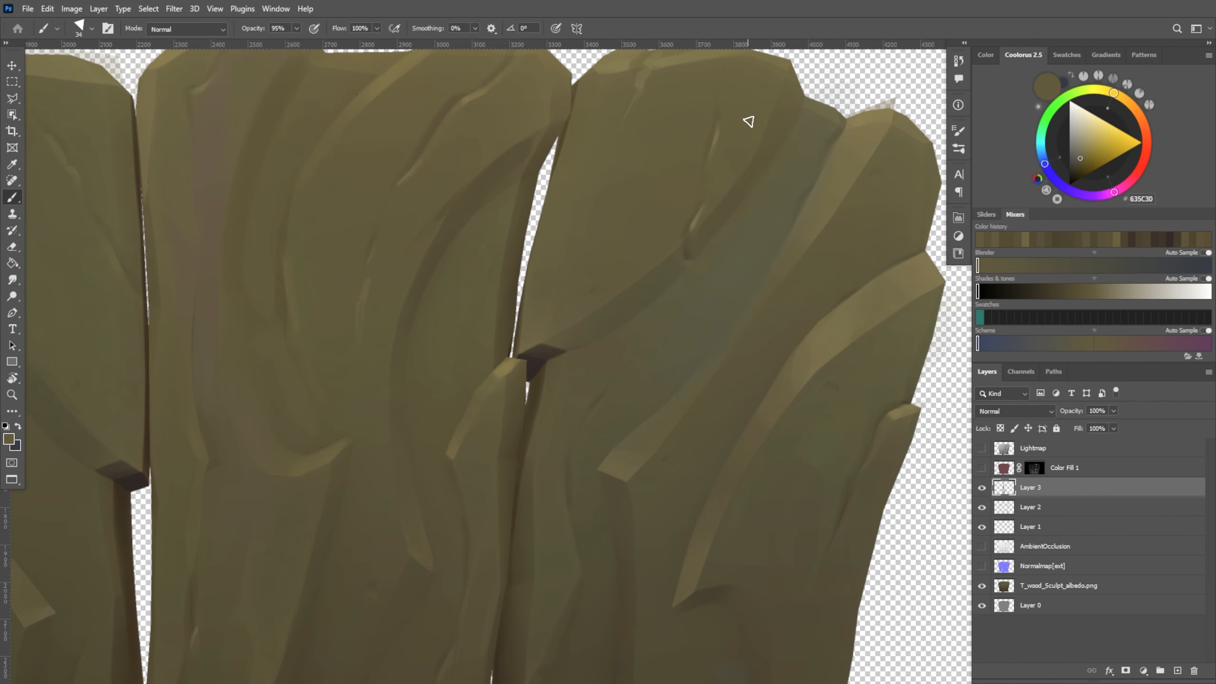
pyautogui.keyDown('alt'); pyautogui.click(472, 196); pyautogui.keyUp('alt')
# Even out the bark around the middle plank's curved groove with sampled 625B3D and a 64 px brush
pyautogui.keyDown('ctrl'); pyautogui.moveTo(587, 120); pyautogui.dragTo(609, 238); pyautogui.keyUp('ctrl')
pyautogui.keyDown('alt'); pyautogui.click(498, 434); pyautogui.keyUp('alt')
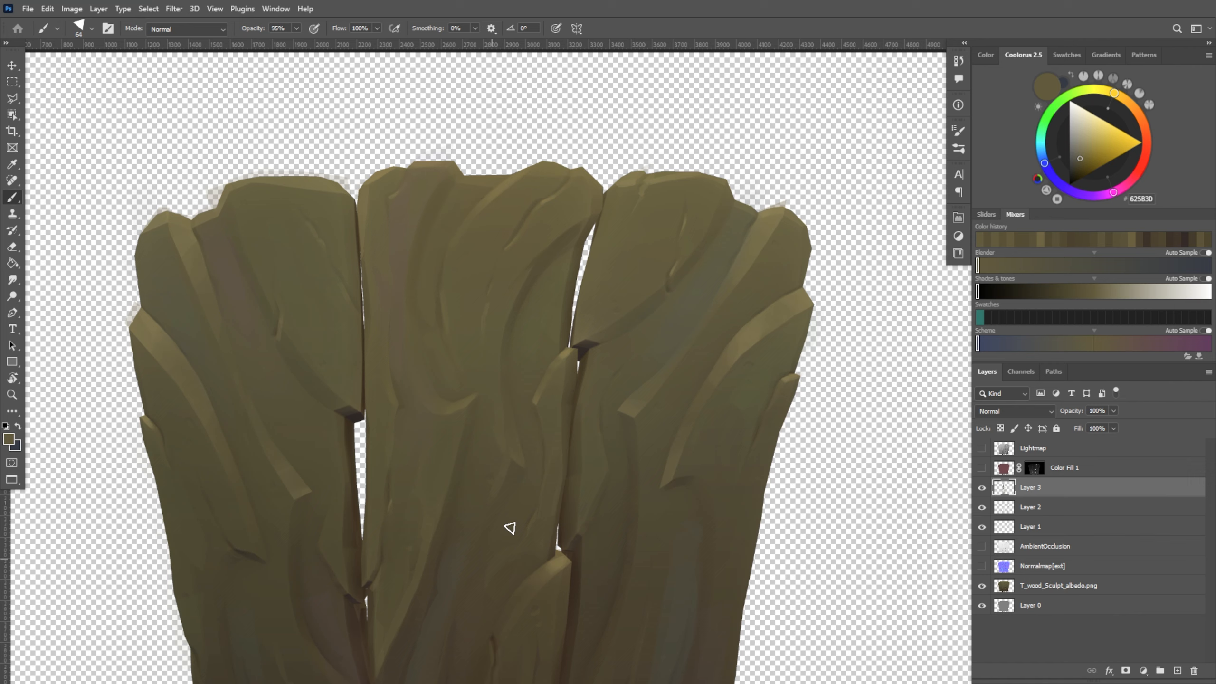
pyautogui.keyDown('alt'); pyautogui.click(539, 348); pyautogui.keyUp('alt')
pyautogui.moveTo(613, 562); pyautogui.dragTo(665, 369)
pyautogui.keyDown('alt'); pyautogui.click(609, 374); pyautogui.keyUp('alt')
pyautogui.moveTo(853, 352); pyautogui.dragTo(772, 596)
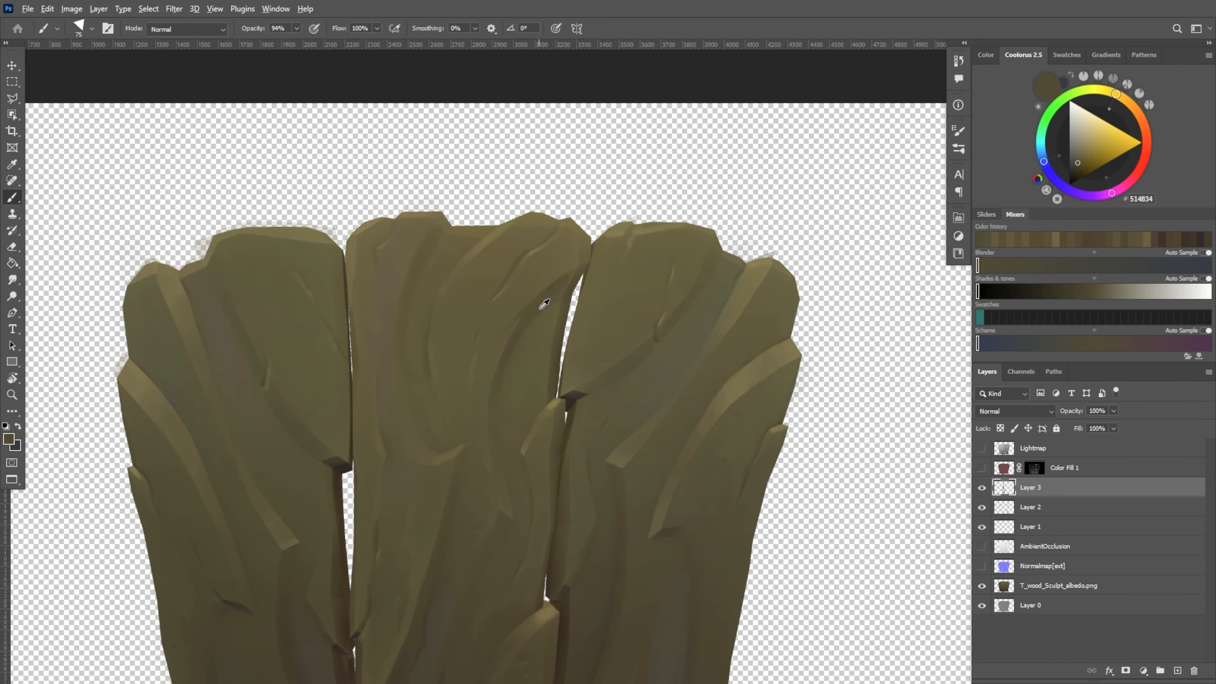
# Shade the lower bend of the middle plank's curved groove with sampled 5F5D3D and 504934 at 94% opacity
pyautogui.keyDown('alt'); pyautogui.click(533, 362); pyautogui.keyUp('alt')
pyautogui.keyDown('alt'); pyautogui.moveTo(543, 362); pyautogui.dragTo(541, 323, button='right'); pyautogui.keyUp('alt')
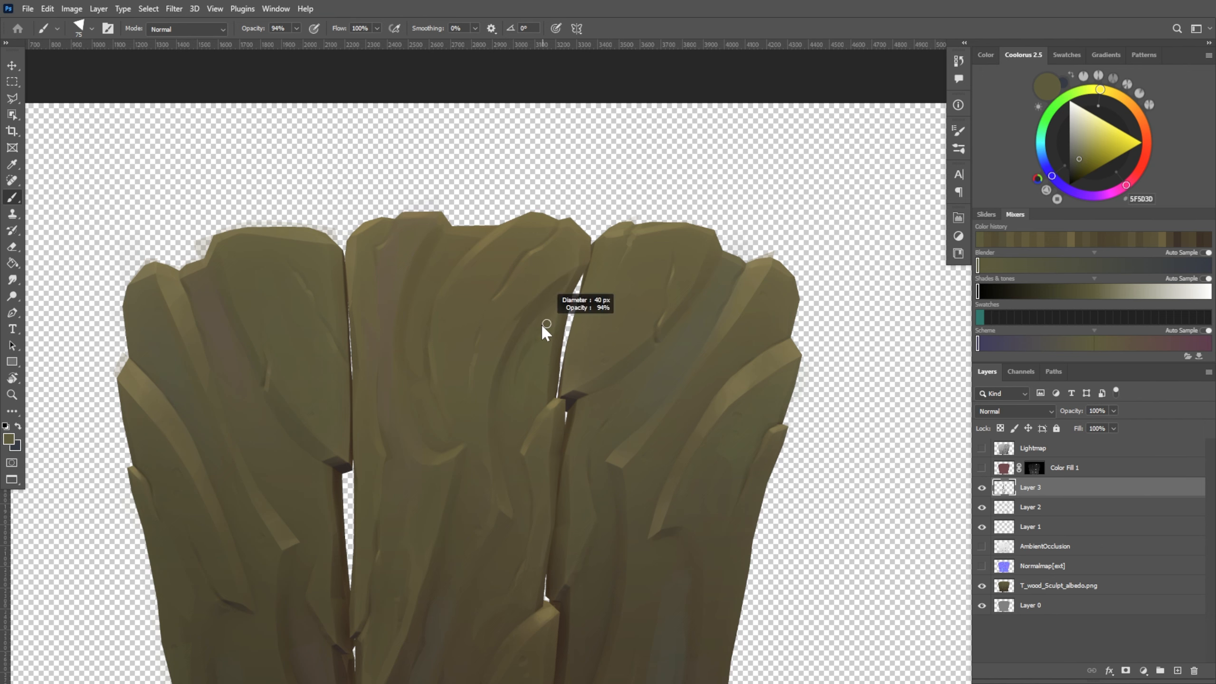
pyautogui.keyDown('alt'); pyautogui.click(522, 378); pyautogui.keyUp('alt')
pyautogui.hotkey('ctrl', 'z')
pyautogui.keyDown('alt'); pyautogui.click(519, 421); pyautogui.keyUp('alt')
pyautogui.moveTo(519, 421); pyautogui.dragTo(509, 458)
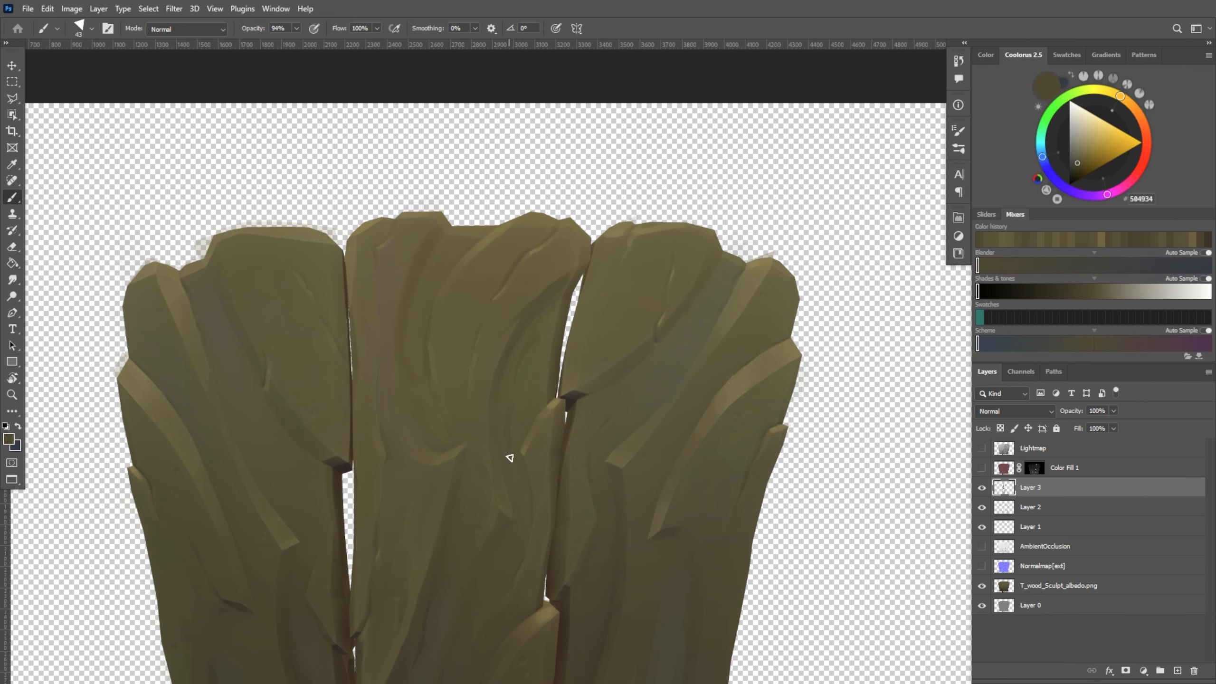
# Blend the bark between the curved groove and the plank's inner edge with sampled 5B563B
pyautogui.keyDown('alt'); pyautogui.click(512, 426); pyautogui.keyUp('alt')
pyautogui.keyDown('alt'); pyautogui.click(536, 359); pyautogui.keyUp('alt')
pyautogui.moveTo(535, 364); pyautogui.dragTo(522, 407)
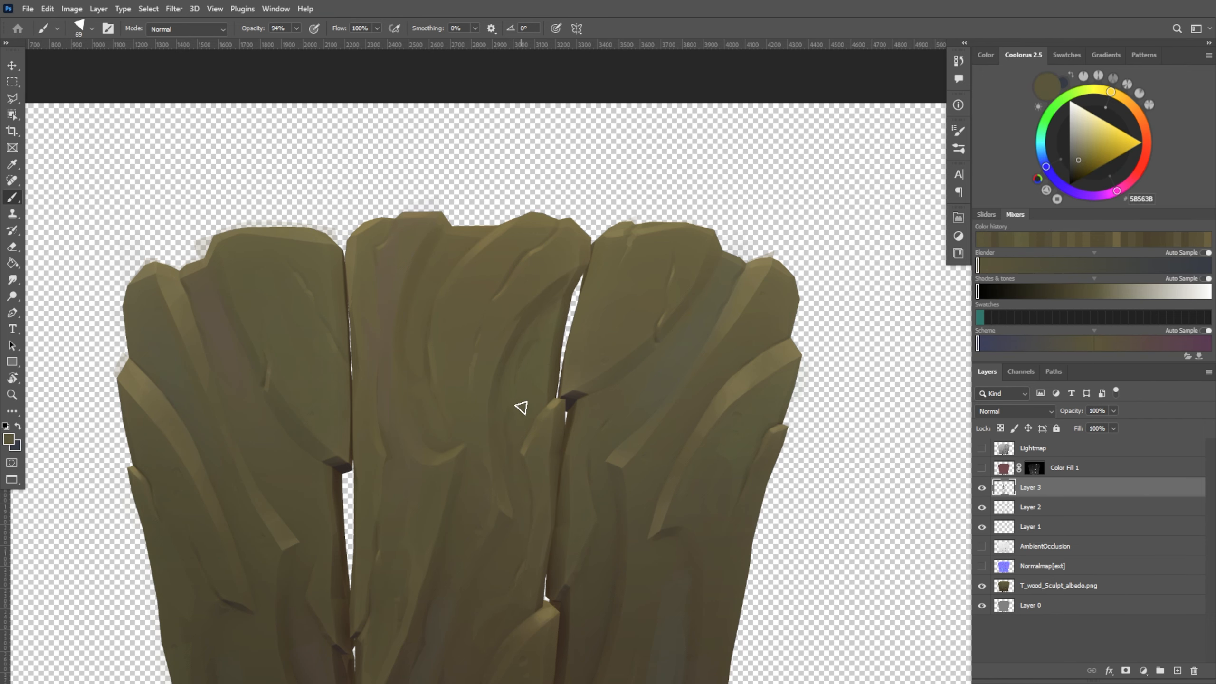
pyautogui.keyDown('alt'); pyautogui.click(540, 376); pyautogui.keyUp('alt')
# Refine the bark above and beside the middle plank's lower raised ridge with sampled 685C3D and 4A422E
pyautogui.keyDown('alt'); pyautogui.scroll(-2, 522, 486); pyautogui.keyUp('alt')
pyautogui.keyDown('alt'); pyautogui.scroll(1, 558, 508); pyautogui.keyUp('alt')
pyautogui.moveTo(560, 472); pyautogui.dragTo(554, 225)
pyautogui.keyDown('alt'); pyautogui.scroll(1, 496, 277); pyautogui.keyUp('alt')
pyautogui.moveTo(495, 278); pyautogui.dragTo(500, 320)
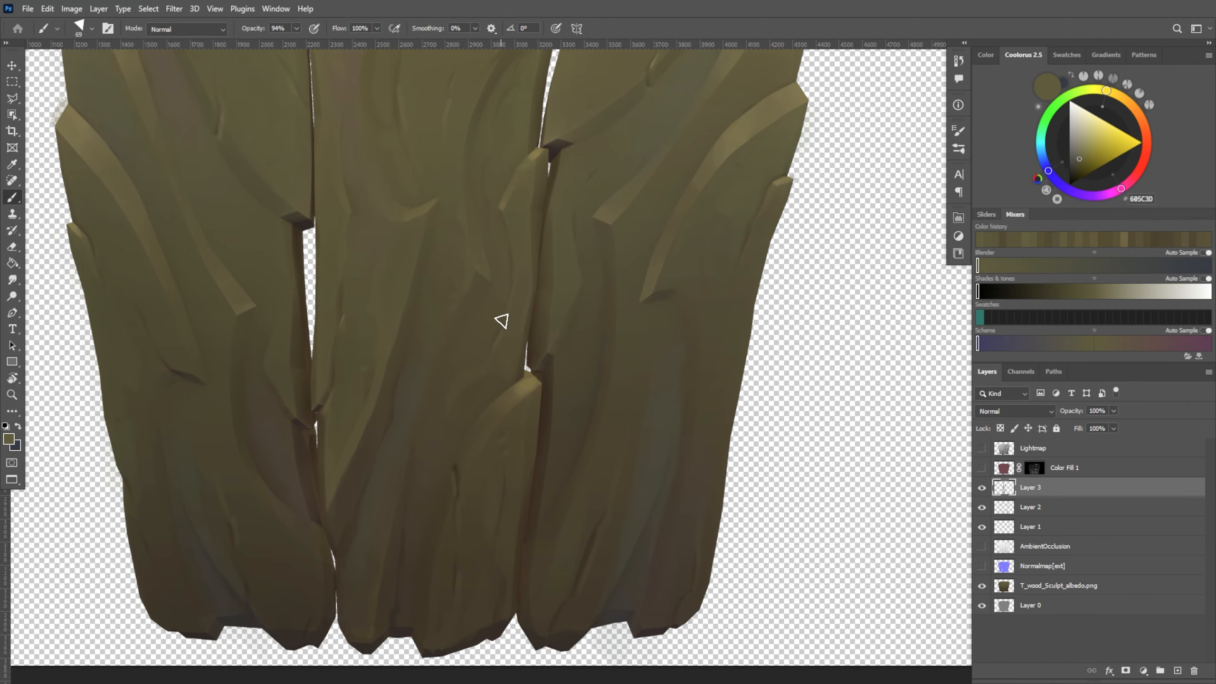
pyautogui.keyDown('alt'); pyautogui.click(457, 471); pyautogui.keyUp('alt')
pyautogui.keyDown('alt'); pyautogui.moveTo(445, 476); pyautogui.dragTo(442, 478, button='right'); pyautogui.keyUp('alt')
pyautogui.keyDown('alt'); pyautogui.click(452, 437); pyautogui.keyUp('alt')
pyautogui.keyDown('alt'); pyautogui.scroll(-3, 497, 375); pyautogui.keyUp('alt')
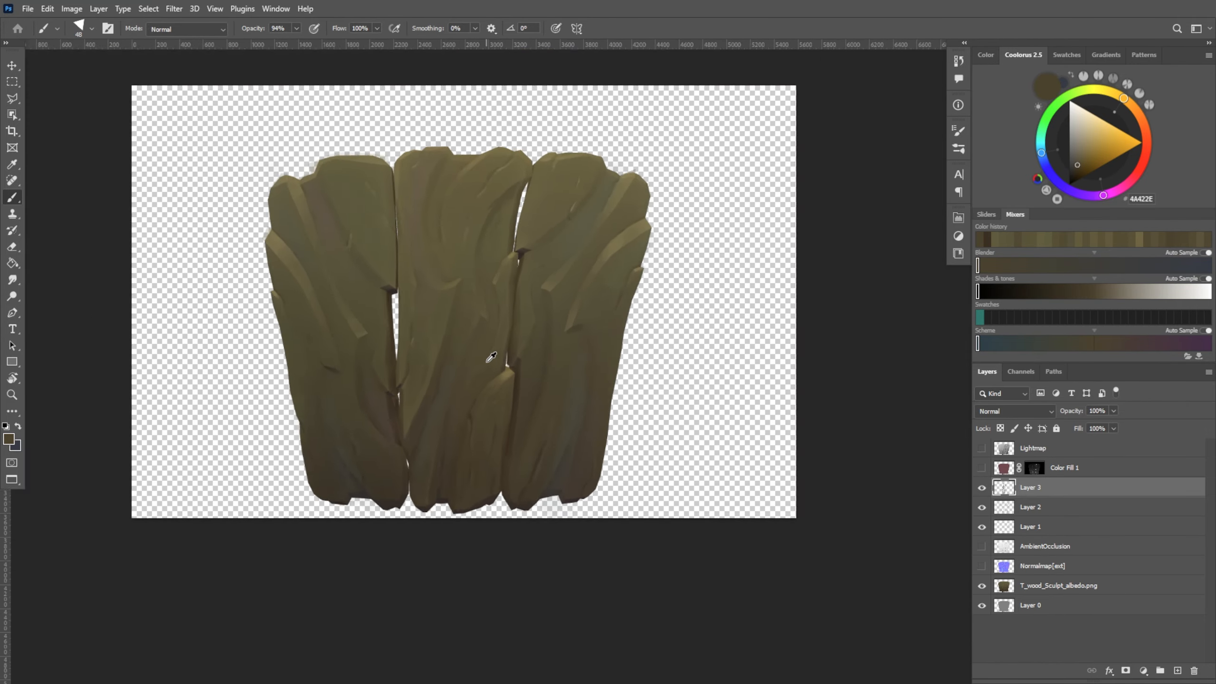
# Highlight the bark along the upper curved groove of the middle plank with sampled 776C45 and a 73 px brush
pyautogui.keyDown('alt'); pyautogui.scroll(3, 497, 383); pyautogui.keyUp('alt')
pyautogui.moveTo(531, 384); pyautogui.dragTo(540, 477)
pyautogui.keyDown('alt'); pyautogui.click(498, 282); pyautogui.keyUp('alt')
pyautogui.keyDown('alt'); pyautogui.moveTo(478, 331); pyautogui.dragTo(486, 327, button='right'); pyautogui.keyUp('alt')
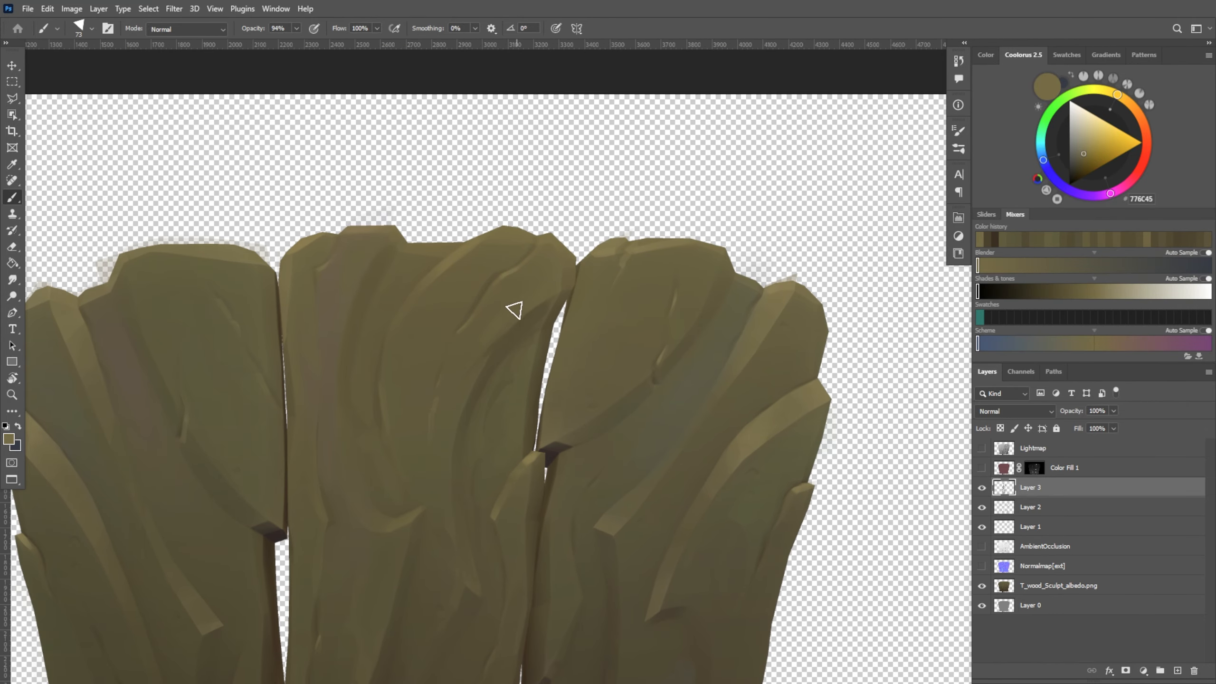
pyautogui.keyDown('alt'); pyautogui.click(507, 321); pyautogui.keyUp('alt')
pyautogui.moveTo(473, 350); pyautogui.dragTo(446, 413)
pyautogui.keyDown('alt'); pyautogui.click(443, 453); pyautogui.keyUp('alt')
pyautogui.keyDown('alt'); pyautogui.click(538, 282); pyautogui.keyUp('alt')
pyautogui.keyDown('alt'); pyautogui.click(537, 284); pyautogui.keyUp('alt')
pyautogui.moveTo(534, 285); pyautogui.dragTo(518, 297)
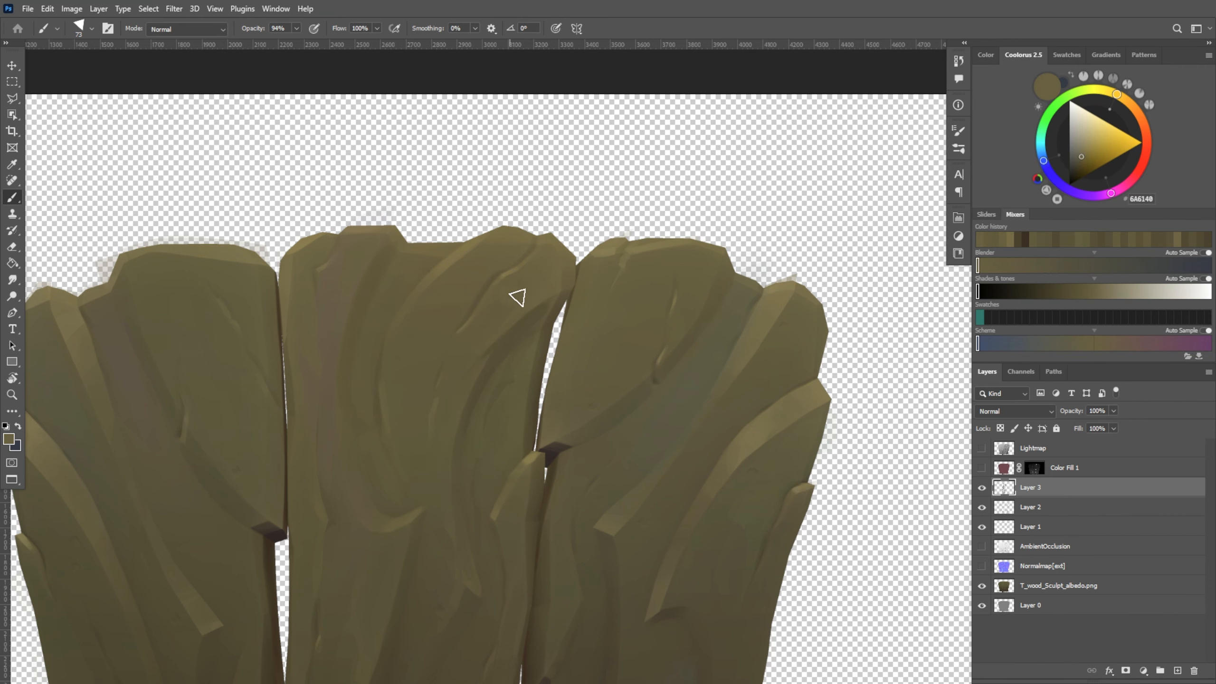
# Brighten the rounded top corner of the middle plank with sampled 827548 and a 110 px brush
pyautogui.keyDown('alt'); pyautogui.scroll(-3, 518, 297); pyautogui.keyUp('alt')
pyautogui.keyDown('alt'); pyautogui.click(502, 223); pyautogui.keyUp('alt')
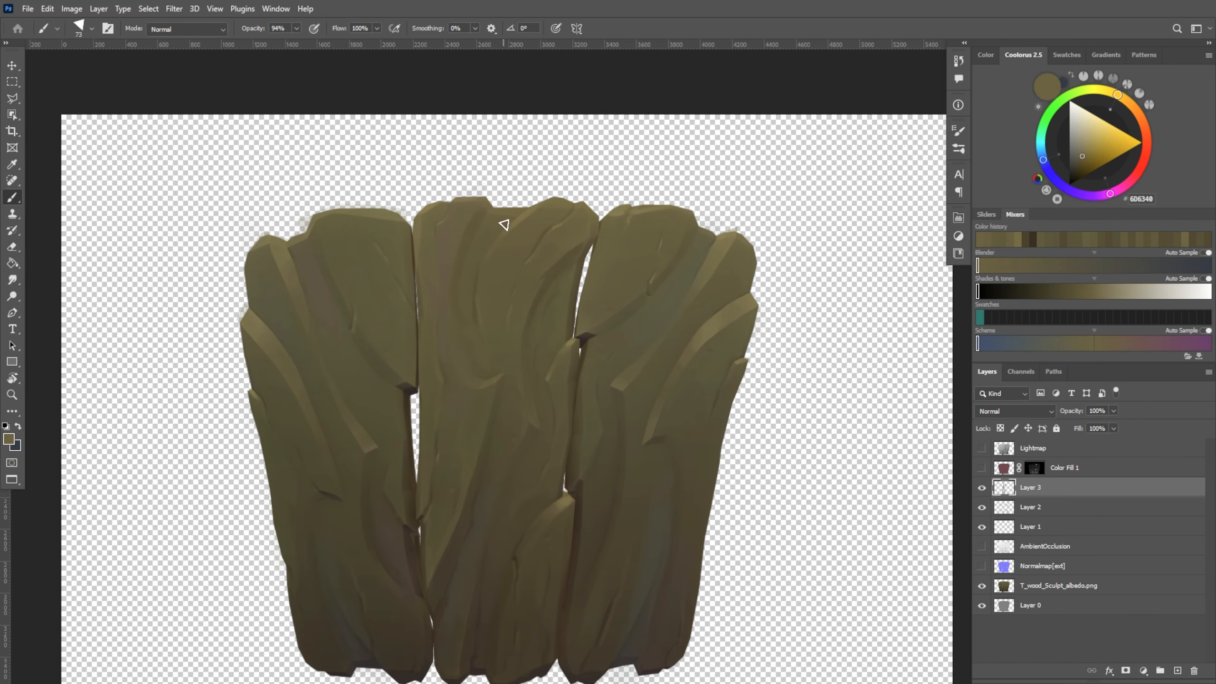
pyautogui.keyDown('alt'); pyautogui.scroll(2, 544, 240); pyautogui.keyUp('alt')
pyautogui.keyDown('alt'); pyautogui.click(602, 231); pyautogui.keyUp('alt')
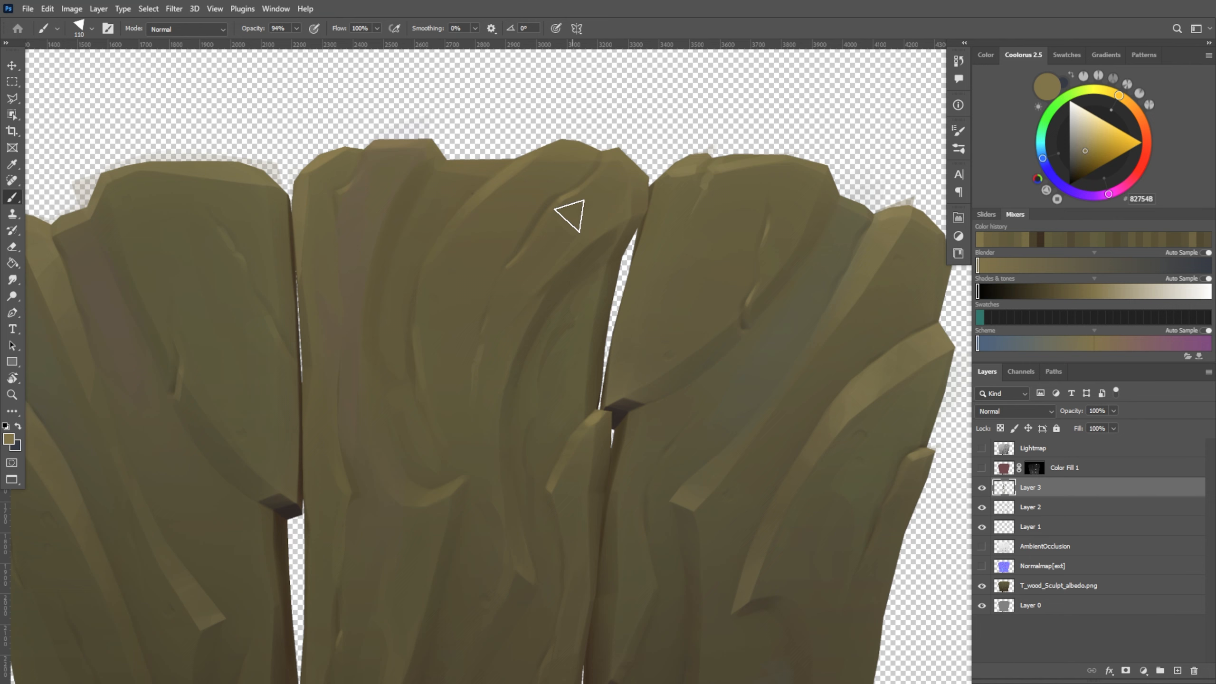
pyautogui.keyDown('alt'); pyautogui.click(579, 201); pyautogui.keyUp('alt')
pyautogui.keyDown('alt'); pyautogui.scroll(-2, 695, 159); pyautogui.keyUp('alt')
pyautogui.keyDown('alt'); pyautogui.scroll(1, 665, 182); pyautogui.keyUp('alt')
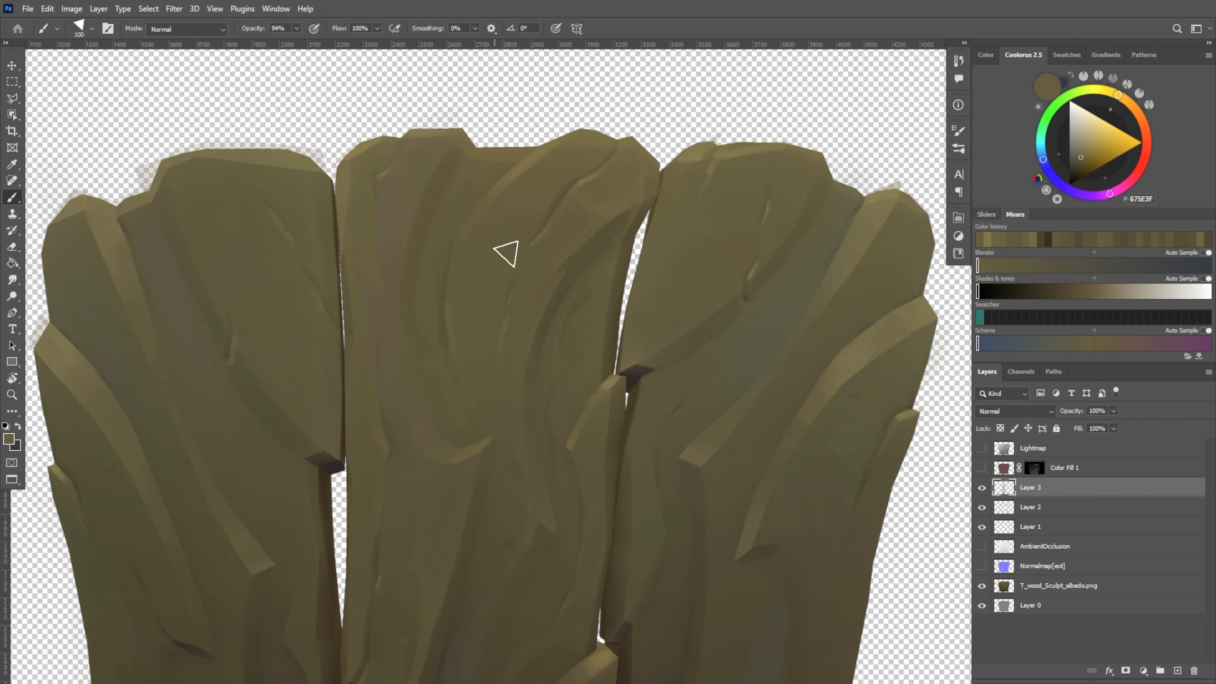
# Paint a thin highlight beside the short crease near the middle plank's top with a 28 px brush
pyautogui.keyDown('alt'); pyautogui.click(576, 222); pyautogui.keyUp('alt')
pyautogui.keyDown('alt'); pyautogui.moveTo(496, 235); pyautogui.dragTo(483, 239, button='right'); pyautogui.keyUp('alt')
pyautogui.keyDown('alt'); pyautogui.click(482, 258); pyautogui.keyUp('alt')
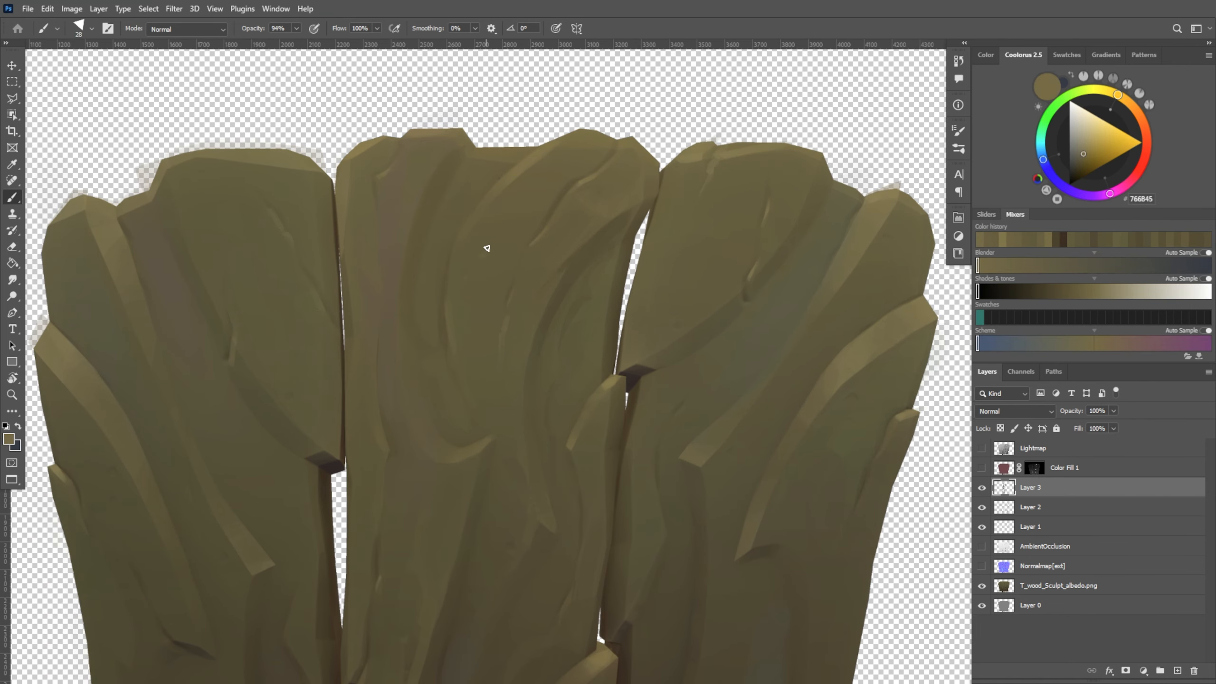
# Add small curved ridges to the upper part of the middle plank with a 63 px brush, blending in sampled 5A5237
pyautogui.keyDown('alt'); pyautogui.scroll(-3, 487, 247); pyautogui.keyUp('alt')
pyautogui.keyDown('alt'); pyautogui.scroll(1, 563, 408); pyautogui.keyUp('alt')
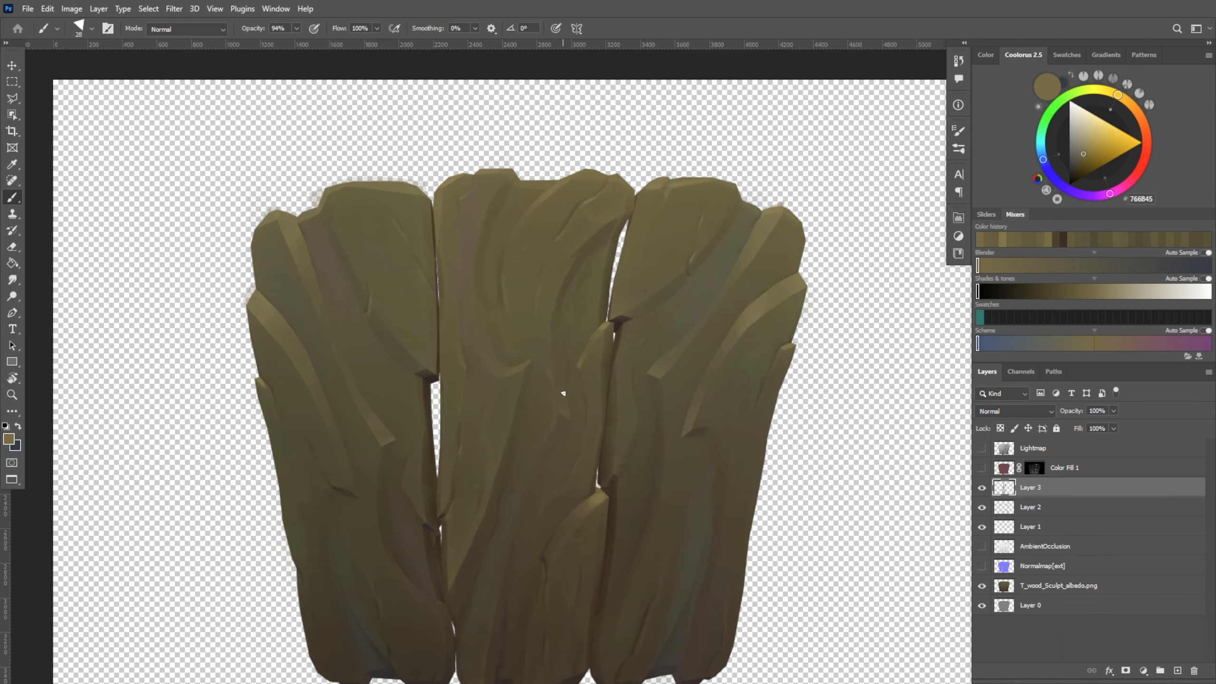
pyautogui.keyDown('alt'); pyautogui.moveTo(559, 199); pyautogui.dragTo(565, 199, button='right'); pyautogui.keyUp('alt')
pyautogui.keyDown('alt'); pyautogui.click(552, 197); pyautogui.keyUp('alt')
pyautogui.moveTo(547, 202); pyautogui.dragTo(535, 230)
pyautogui.keyDown('alt'); pyautogui.click(550, 221); pyautogui.keyUp('alt')
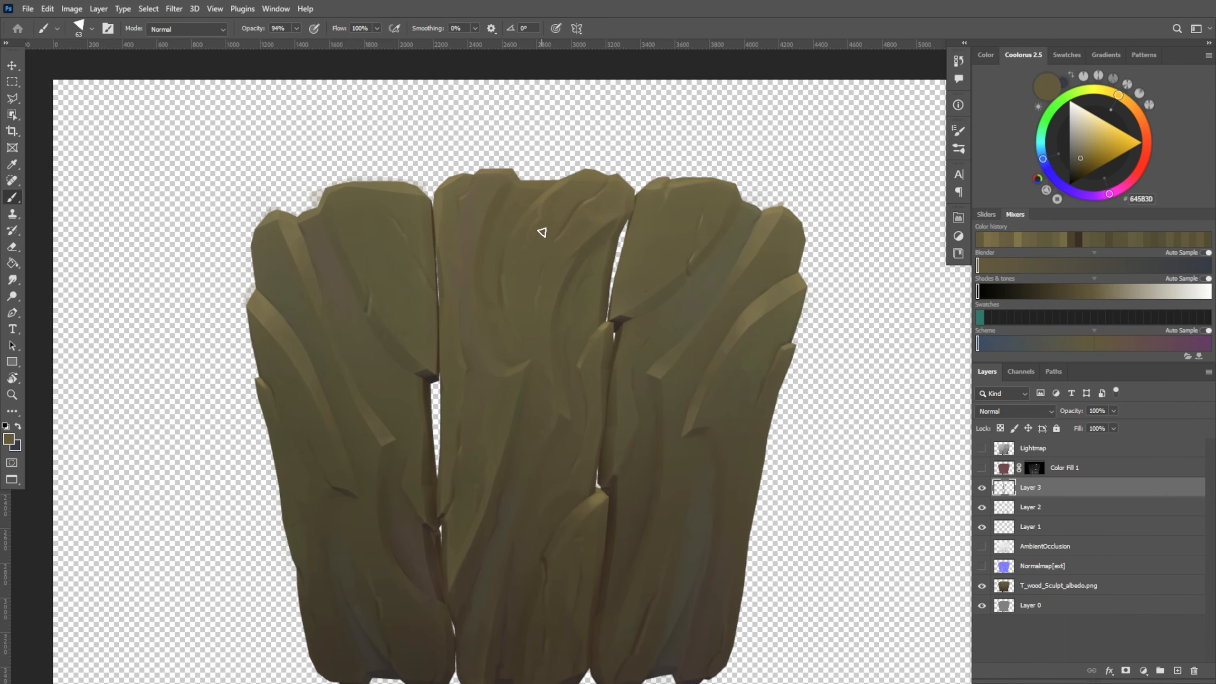
pyautogui.keyDown('alt'); pyautogui.click(504, 293); pyautogui.keyUp('alt')
pyautogui.keyDown('alt'); pyautogui.click(533, 240); pyautogui.keyUp('alt')
pyautogui.keyDown('alt'); pyautogui.moveTo(537, 237); pyautogui.dragTo(539, 236, button='right'); pyautogui.keyUp('alt')
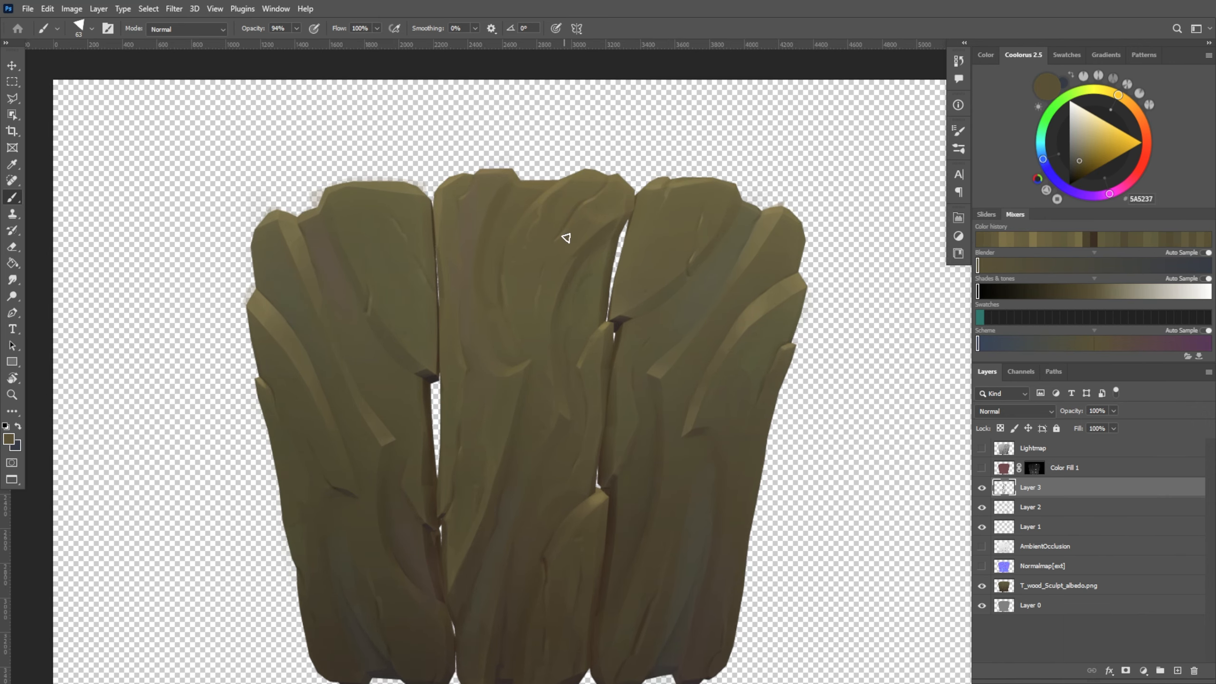
# Blend the new ridges into the middle plank's upper bark and top edge with sampled olive browns and a 54 px brush
pyautogui.keyDown('alt'); pyautogui.click(590, 180); pyautogui.keyUp('alt')
pyautogui.keyDown('alt'); pyautogui.click(531, 269); pyautogui.keyUp('alt')
pyautogui.keyDown('alt'); pyautogui.click(538, 266); pyautogui.keyUp('alt')
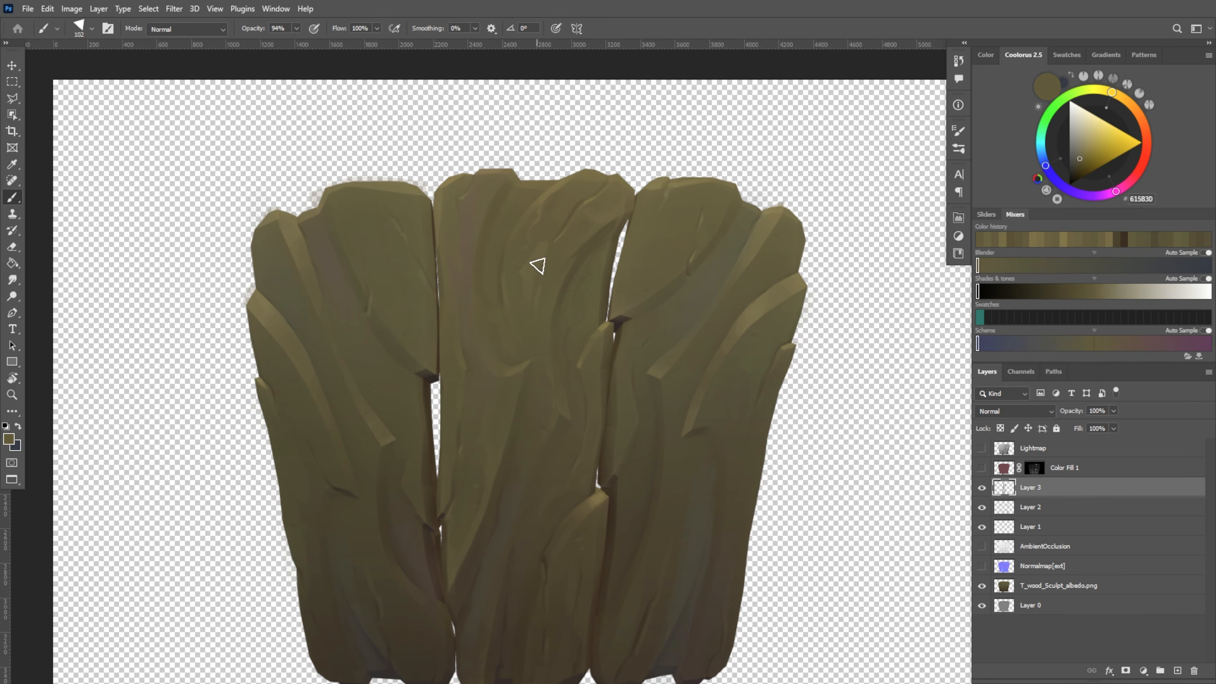
pyautogui.keyDown('alt'); pyautogui.scroll(1, 596, 155); pyautogui.keyUp('alt')
pyautogui.keyDown('alt'); pyautogui.moveTo(522, 175); pyautogui.dragTo(514, 174, button='right'); pyautogui.keyUp('alt')
pyautogui.keyDown('alt'); pyautogui.click(495, 174); pyautogui.keyUp('alt')
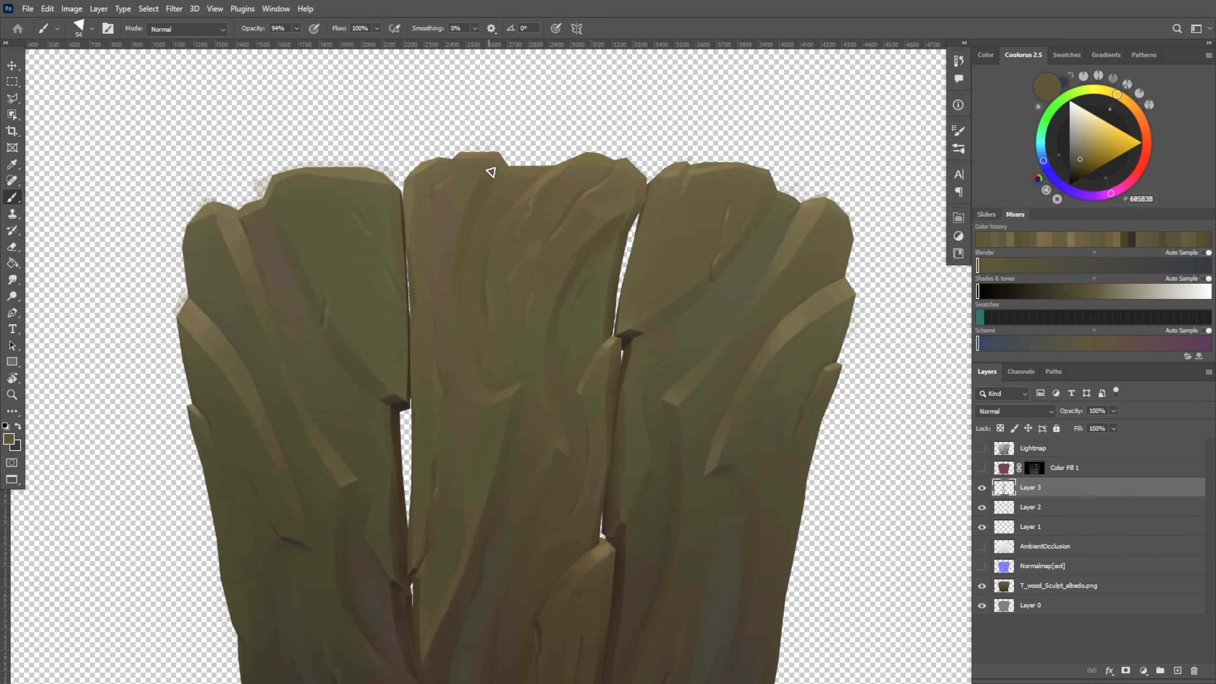
pyautogui.keyDown('alt'); pyautogui.click(535, 171); pyautogui.keyUp('alt')
pyautogui.keyDown('alt'); pyautogui.click(496, 198); pyautogui.keyUp('alt')
pyautogui.keyDown('alt'); pyautogui.click(533, 167); pyautogui.keyUp('alt')
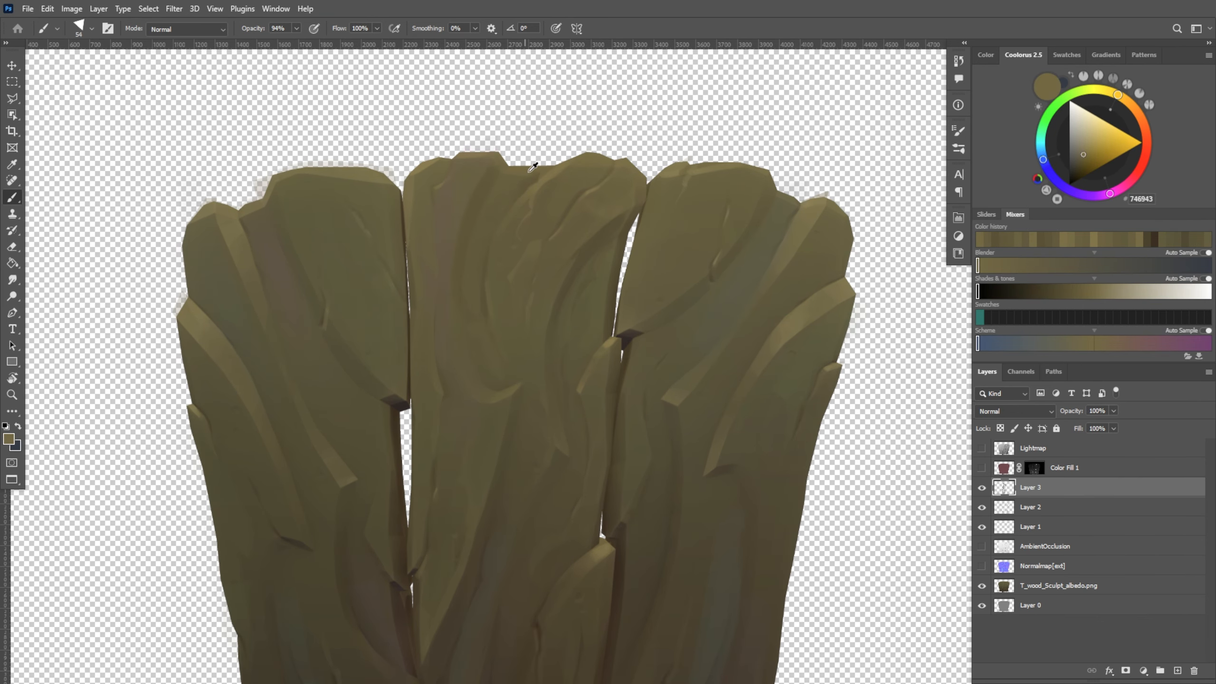
# Switch to 3DCoat and examine the painted bark on the model
pyautogui.keyDown('alt'); pyautogui.scroll(-1, 587, 155); pyautogui.keyUp('alt')
pyautogui.hotkey('alt', 'Tab')
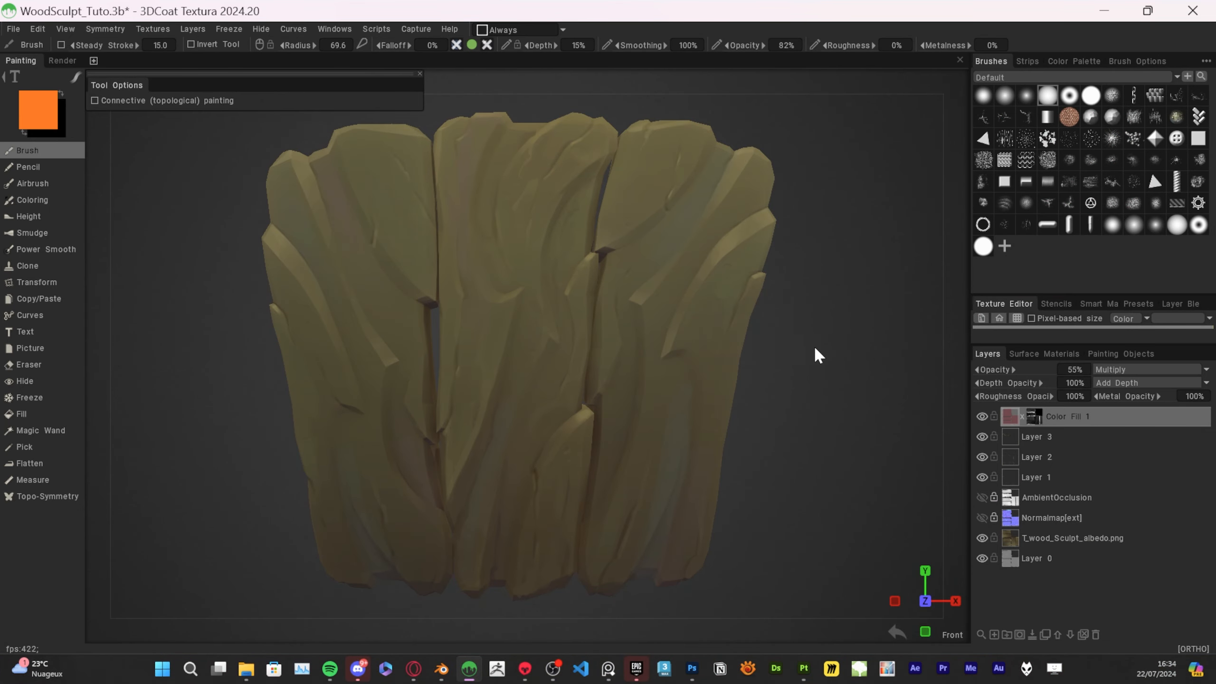
pyautogui.keyDown('alt'); pyautogui.moveTo(862, 426); pyautogui.dragTo(758, 466); pyautogui.keyUp('alt')
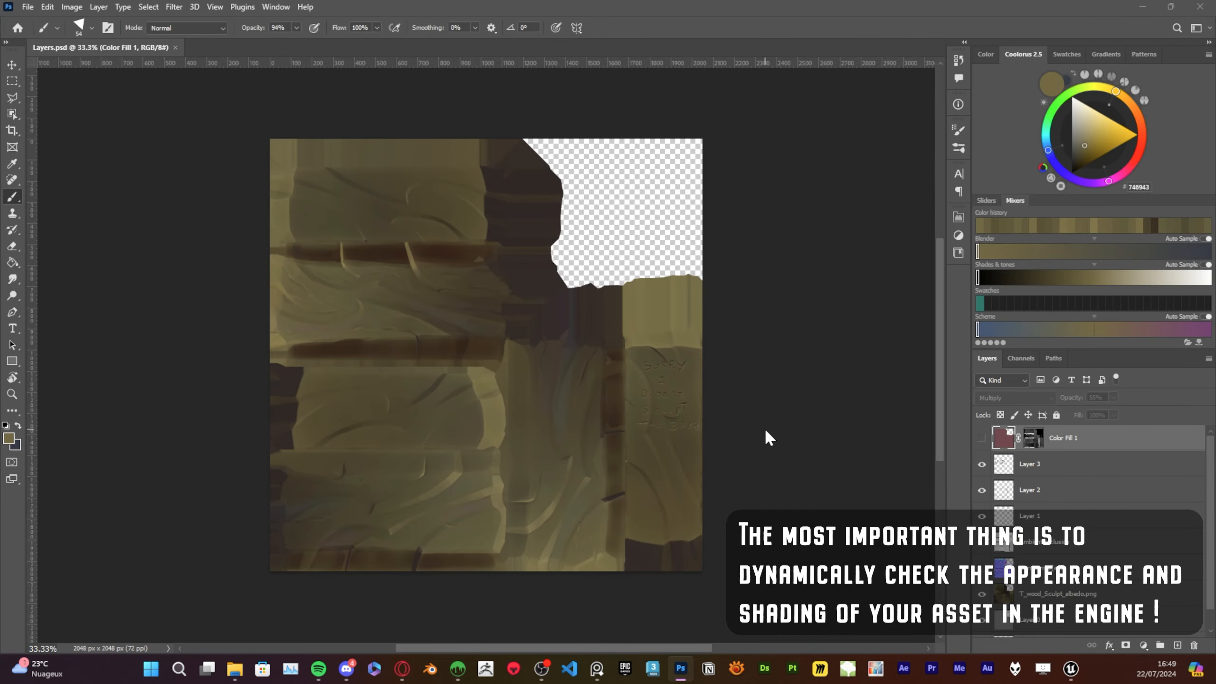
# Save the layered texture document as Woodsculpt_AOR.psd in the Woodsculpt folder
pyautogui.keyDown('alt'); pyautogui.scroll(3, 556, 331); pyautogui.keyUp('alt')
pyautogui.keyDown('alt'); pyautogui.scroll(-2, 488, 272); pyautogui.keyUp('alt')
pyautogui.hotkey('ctrl', 'shift', 's')
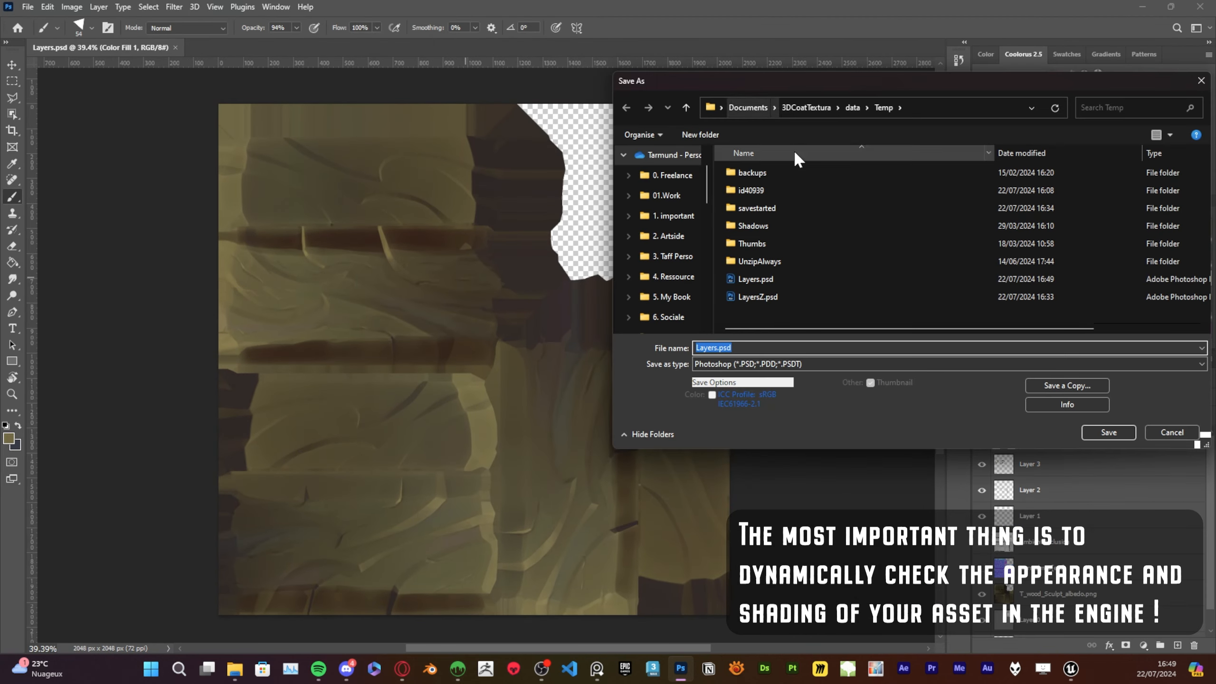
pyautogui.scroll(5, 666, 268)
pyautogui.click(668, 296)
pyautogui.write('Woods')
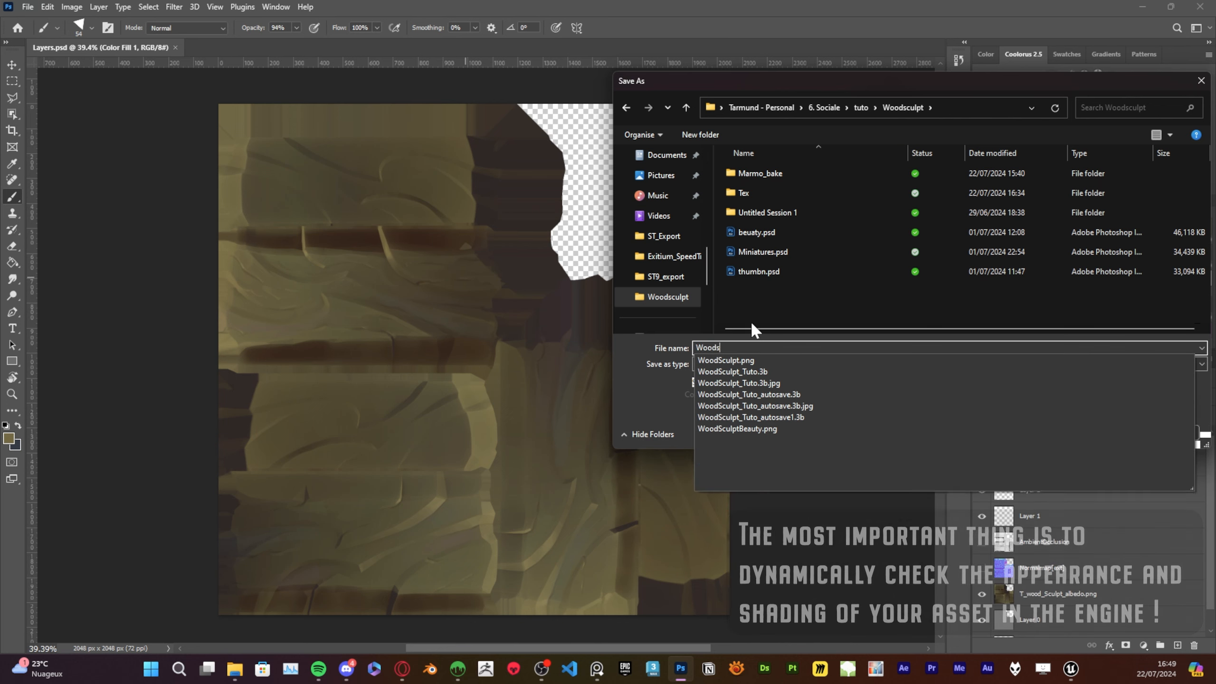
pyautogui.write('culpt_ALB')
pyautogui.press('Return')
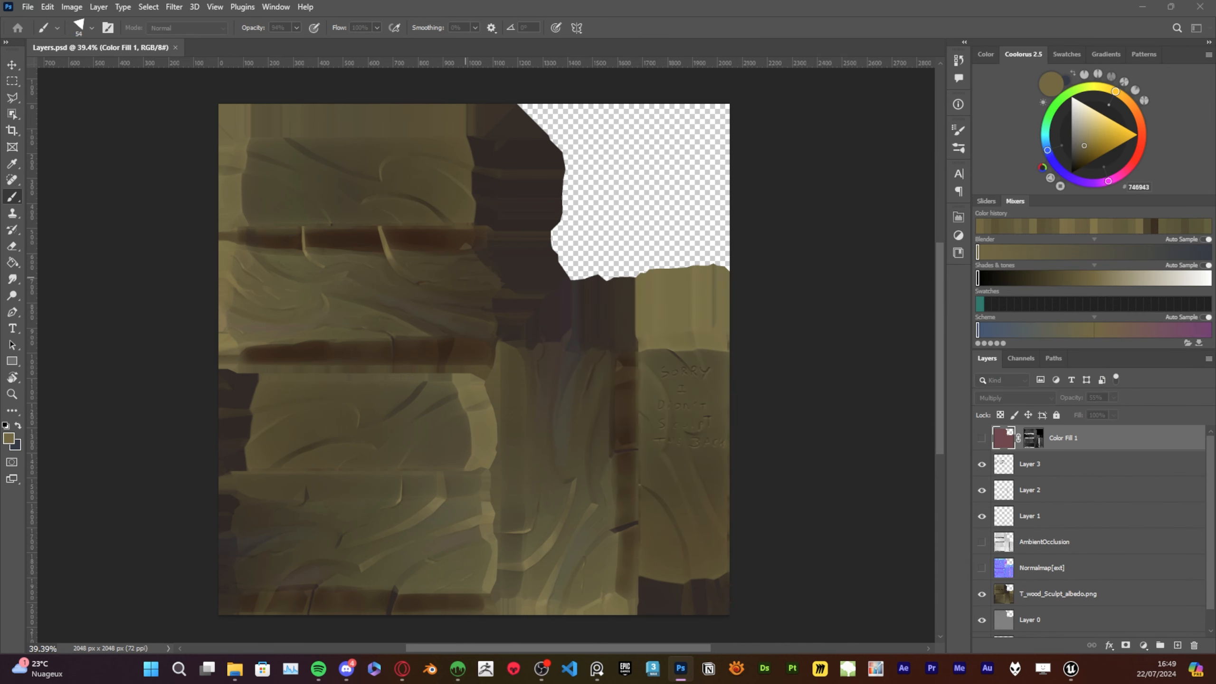
# Merge all layers beneath Color Fill 1 into a single layer and delete the Color Fill 1 layer
pyautogui.click(1048, 472)
pyautogui.scroll(-2, 1073, 591)
pyautogui.keyDown('shift'); pyautogui.click(1054, 619); pyautogui.keyUp('shift')
pyautogui.hotkey('ctrl', 'e')
pyautogui.scroll(1, 998, 460)
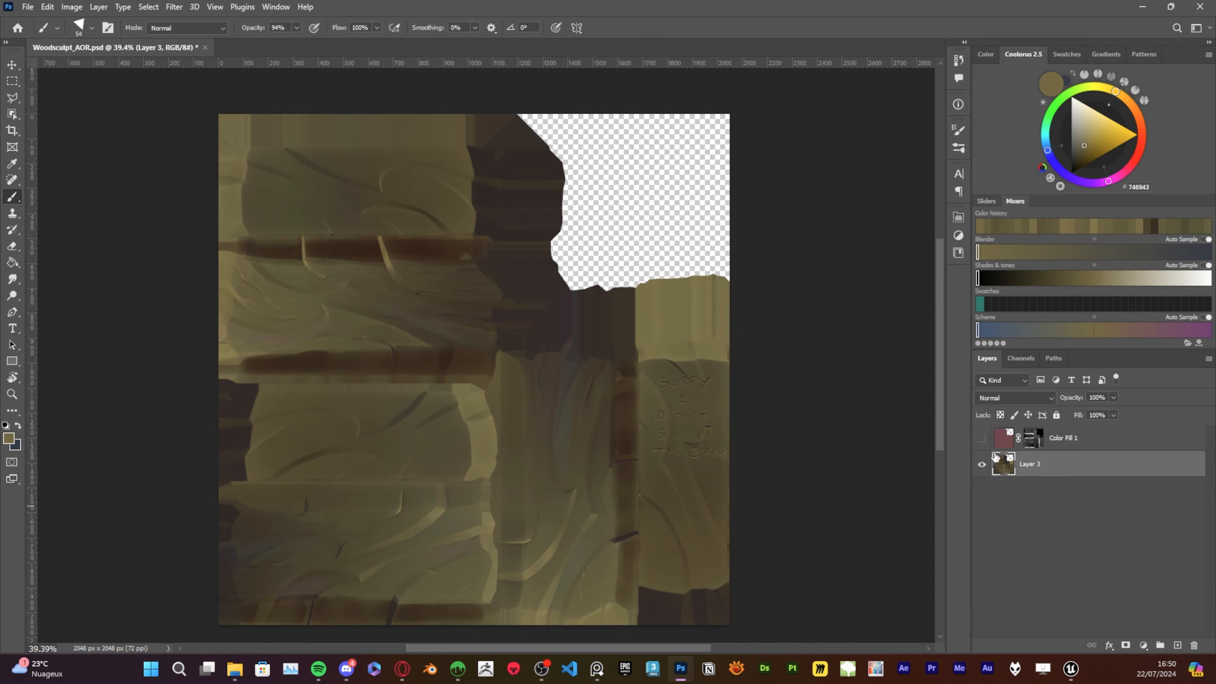
pyautogui.click(1099, 446)
pyautogui.press('Delete')
pyautogui.keyDown('alt'); pyautogui.scroll(6, 407, 480); pyautogui.keyUp('alt')
# Rotate the canvas view to 90° and examine the planks of the merged texture upright
pyautogui.press('r')
pyautogui.moveTo(555, 238); pyautogui.dragTo(511, 389)
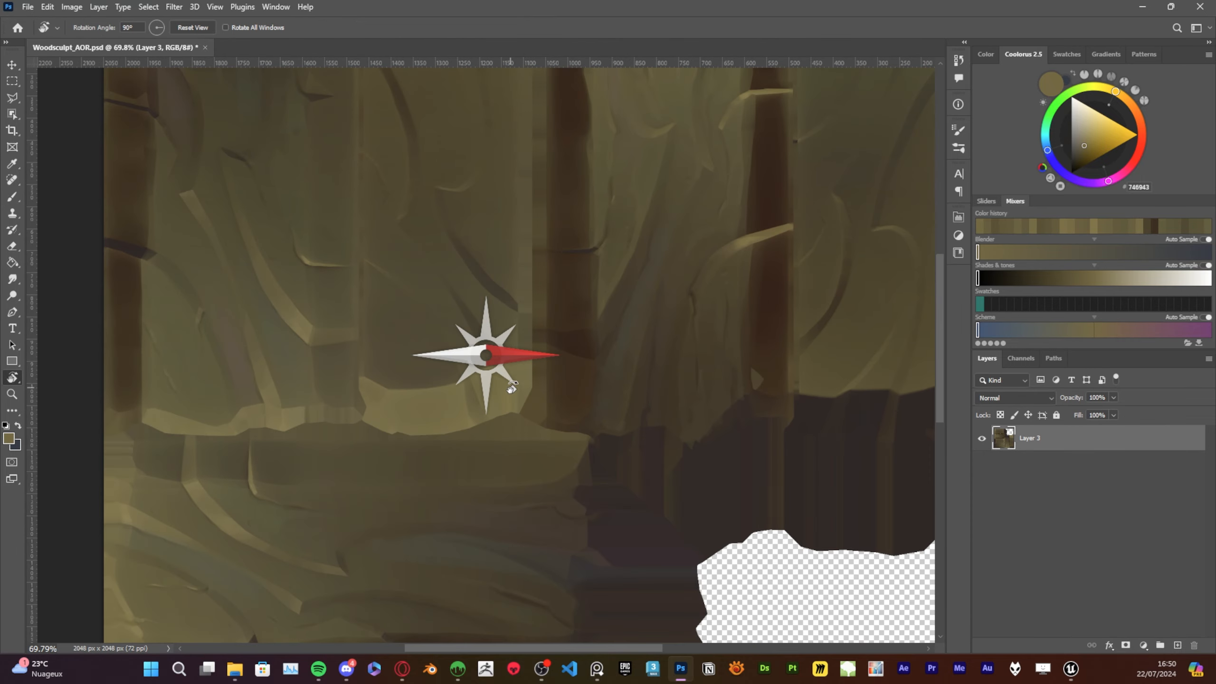
pyautogui.moveTo(737, 242); pyautogui.dragTo(515, 407)
pyautogui.keyDown('alt'); pyautogui.scroll(3, 516, 407); pyautogui.keyUp('alt')
pyautogui.keyDown('alt'); pyautogui.scroll(-2, 527, 416); pyautogui.keyUp('alt')
pyautogui.keyDown('alt'); pyautogui.scroll(-1, 610, 407); pyautogui.keyUp('alt')
pyautogui.moveTo(589, 448); pyautogui.dragTo(587, 421)
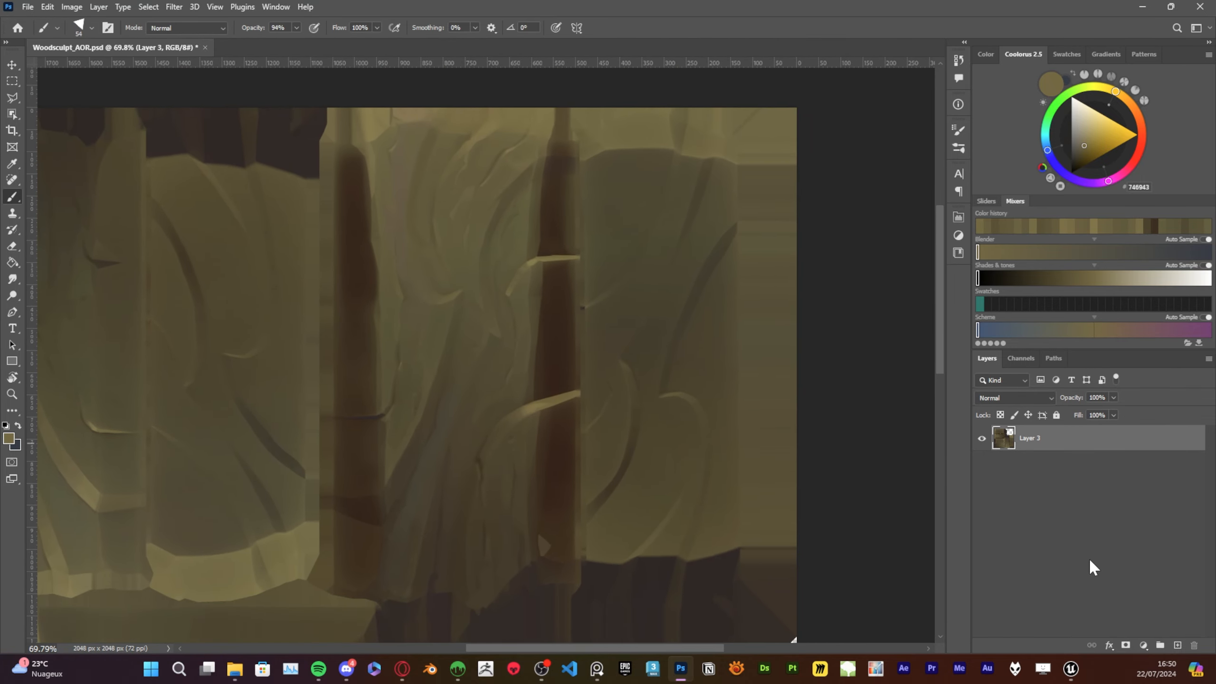
# Duplicate the merged Layer 3 and fully desaturate the copy into a greyscale image
pyautogui.hotkey('ctrl', 'u')
pyautogui.press('Escape')
pyautogui.hotkey('ctrl', 'j')
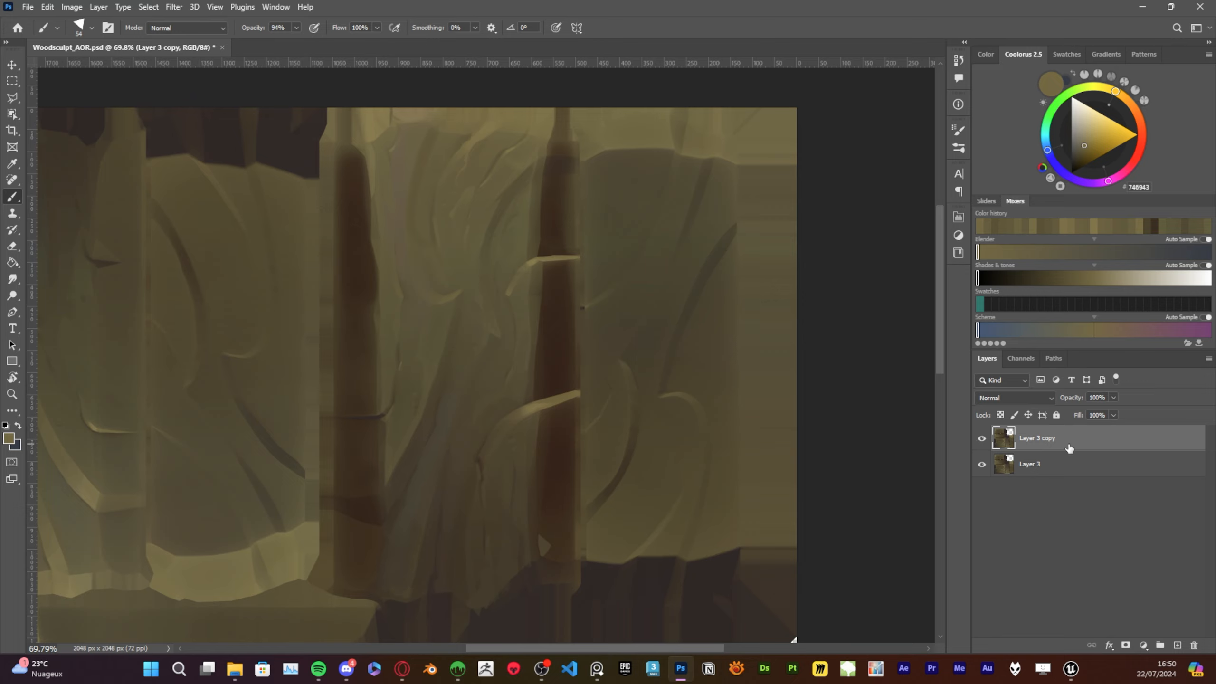
pyautogui.hotkey('ctrl', 'u')
pyautogui.moveTo(532, 343); pyautogui.dragTo(468, 349)
pyautogui.press('Return')
pyautogui.keyDown('alt'); pyautogui.scroll(-3, 465, 295); pyautogui.keyUp('alt')
pyautogui.moveTo(559, 278); pyautogui.dragTo(564, 384)
pyautogui.moveTo(625, 435); pyautogui.dragTo(656, 354)
pyautogui.hotkey('ctrl', 'z')
# Try to brighten the greyscale copy with a Curves adjustment that raises the darker midtones
pyautogui.click(1143, 644)
pyautogui.click(1135, 495)
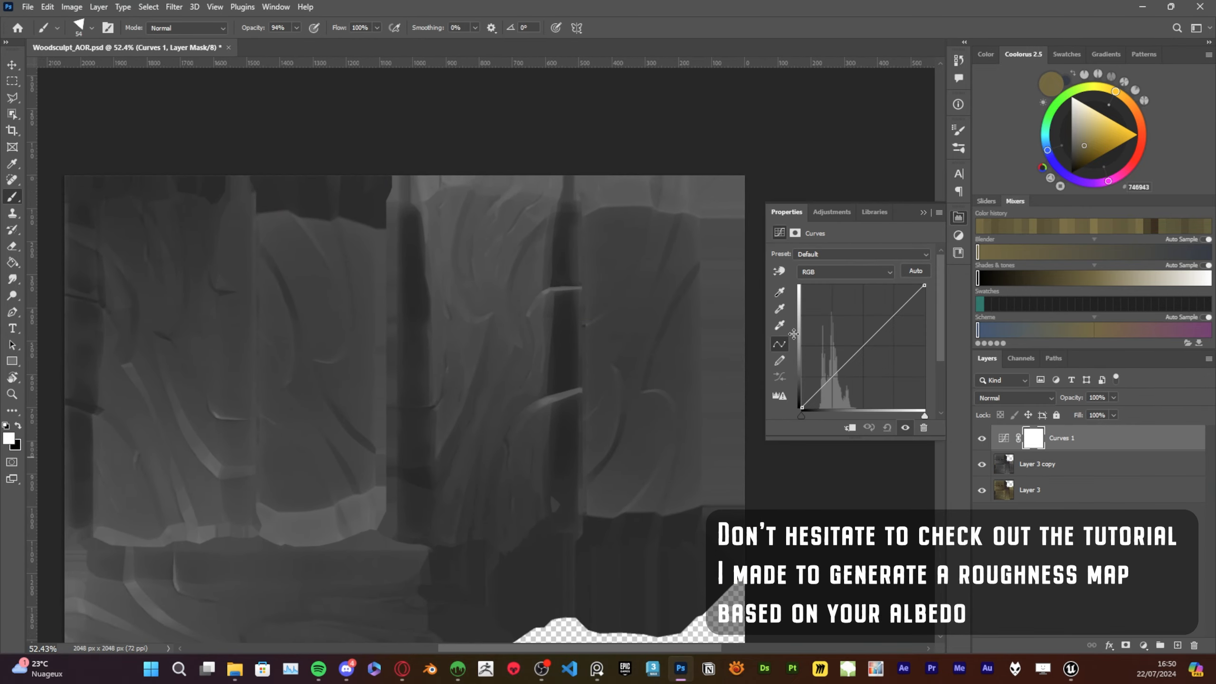
pyautogui.moveTo(837, 373); pyautogui.dragTo(837, 339)
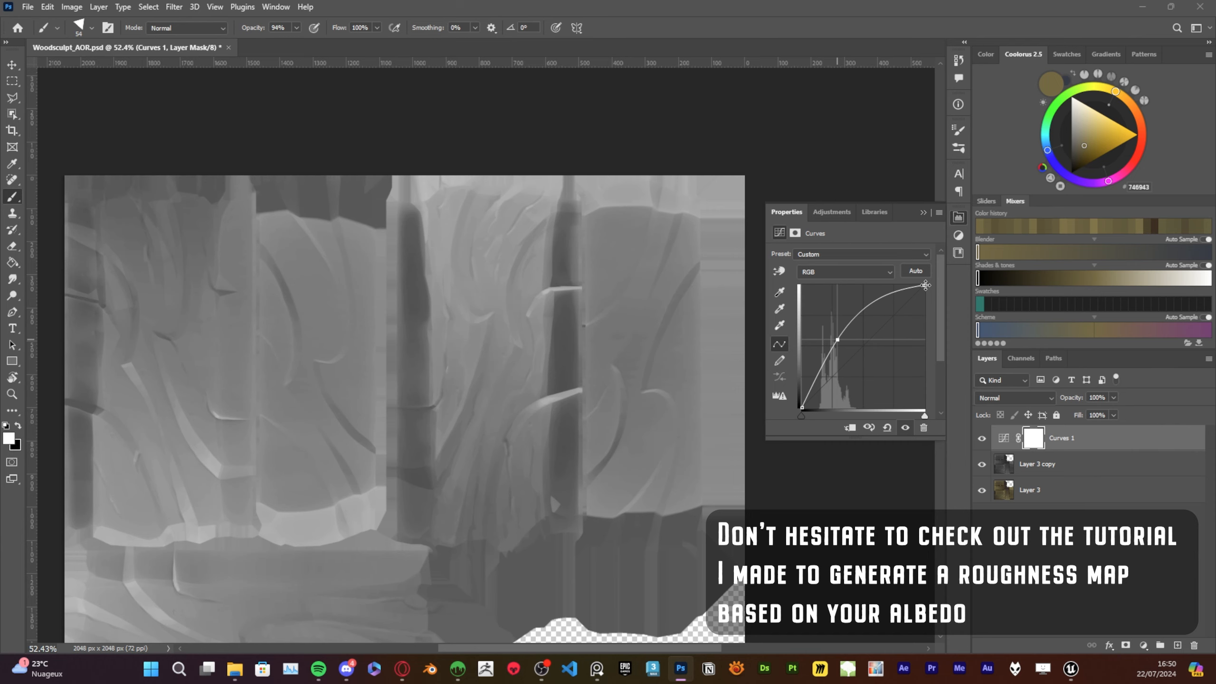
# Invert the tones of the greyscale Layer 3 copy and hide the Curves adjustment above it
pyautogui.click(1070, 469)
pyautogui.hotkey('ctrl', 'i')
pyautogui.click(1051, 437)
pyautogui.click(905, 427)
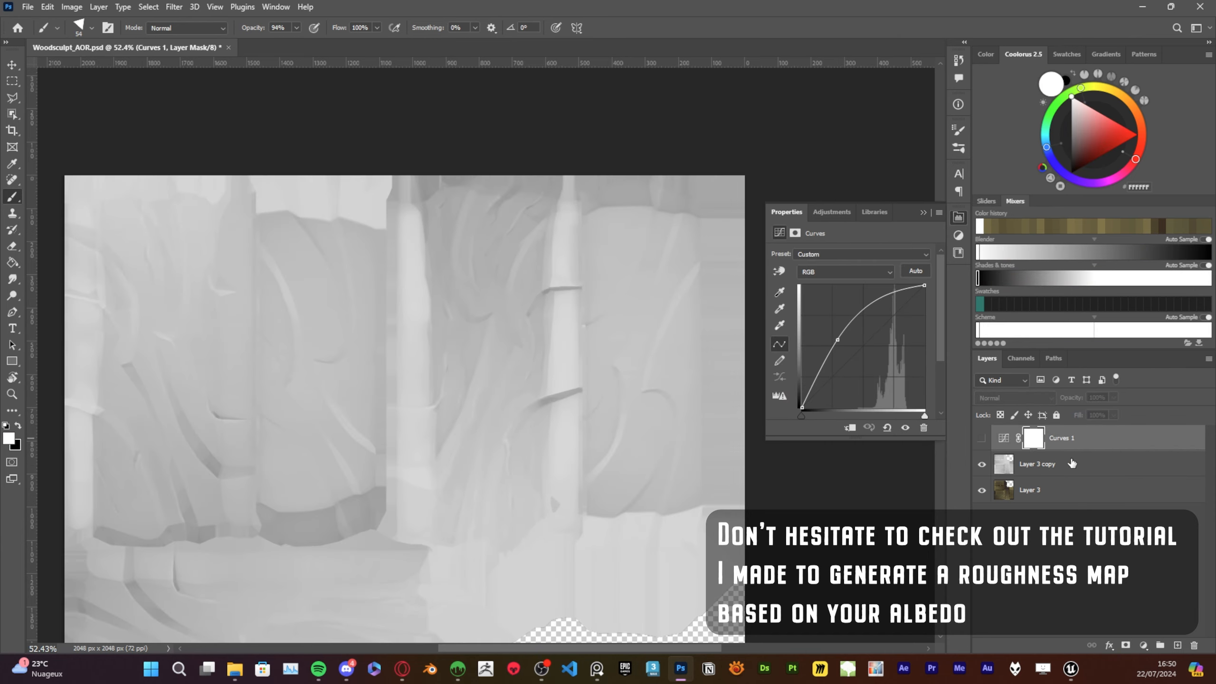
# Replace the hidden Curves adjustment with a new default Curves adjustment above the inverted copy
pyautogui.click(1195, 646)
pyautogui.click(1195, 646)
pyautogui.click(1144, 644)
pyautogui.click(1136, 493)
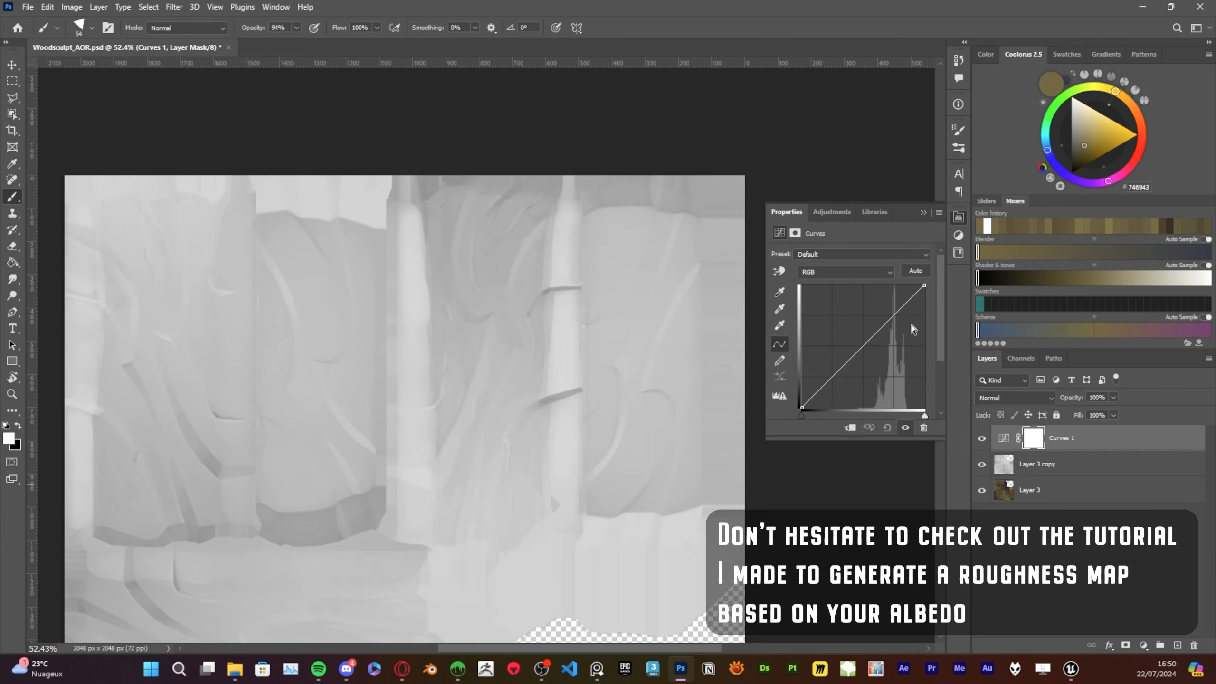
# Darken the greyscale copy's tones with the Curves adjustment, and group both layers under the name Roughness
pyautogui.moveTo(863, 345)
pyautogui.mouseDown()
pyautogui.moveTo(871, 382)
pyautogui.moveTo(864, 337)
pyautogui.mouseUp()
pyautogui.keyDown('shift'); pyautogui.click(1039, 463); pyautogui.keyUp('shift')
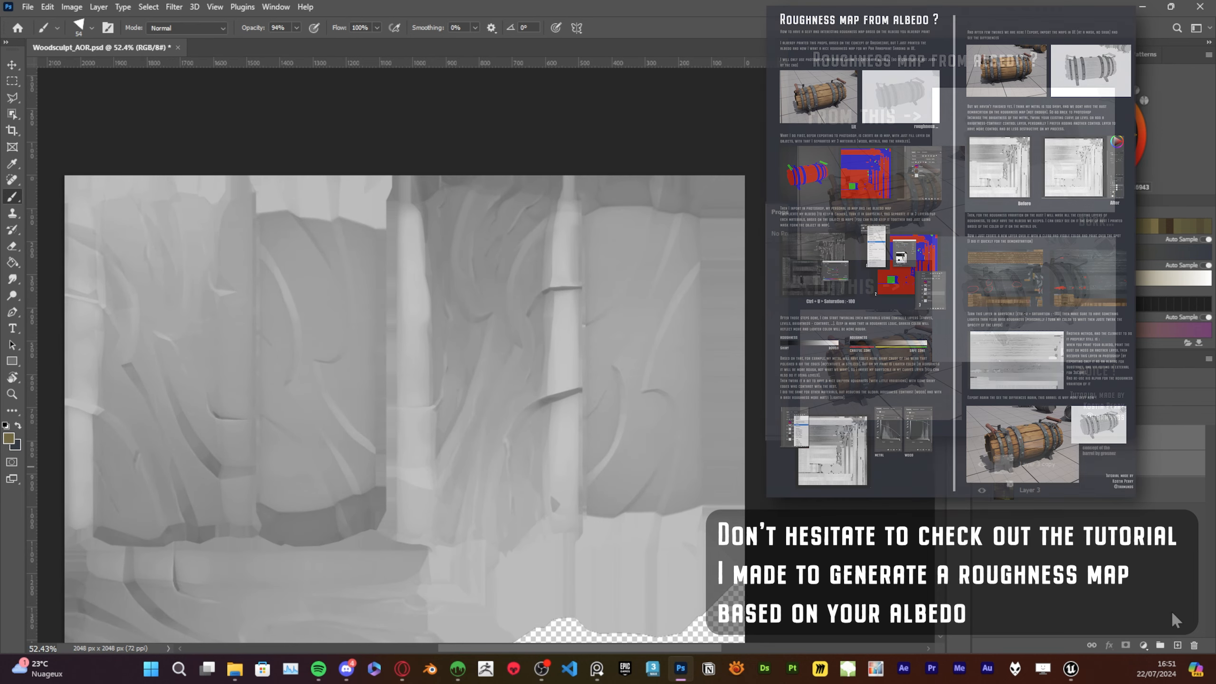
pyautogui.click(1160, 645)
pyautogui.keyDown('alt'); pyautogui.scroll(-6, 539, 321); pyautogui.keyUp('alt')
pyautogui.moveTo(757, 498); pyautogui.dragTo(743, 423)
pyautogui.doubleClick(13, 378)
# Place the WoodSculpt_ao.tga ambient occlusion map as a full-canvas layer above the Roughness group
pyautogui.click(235, 670)
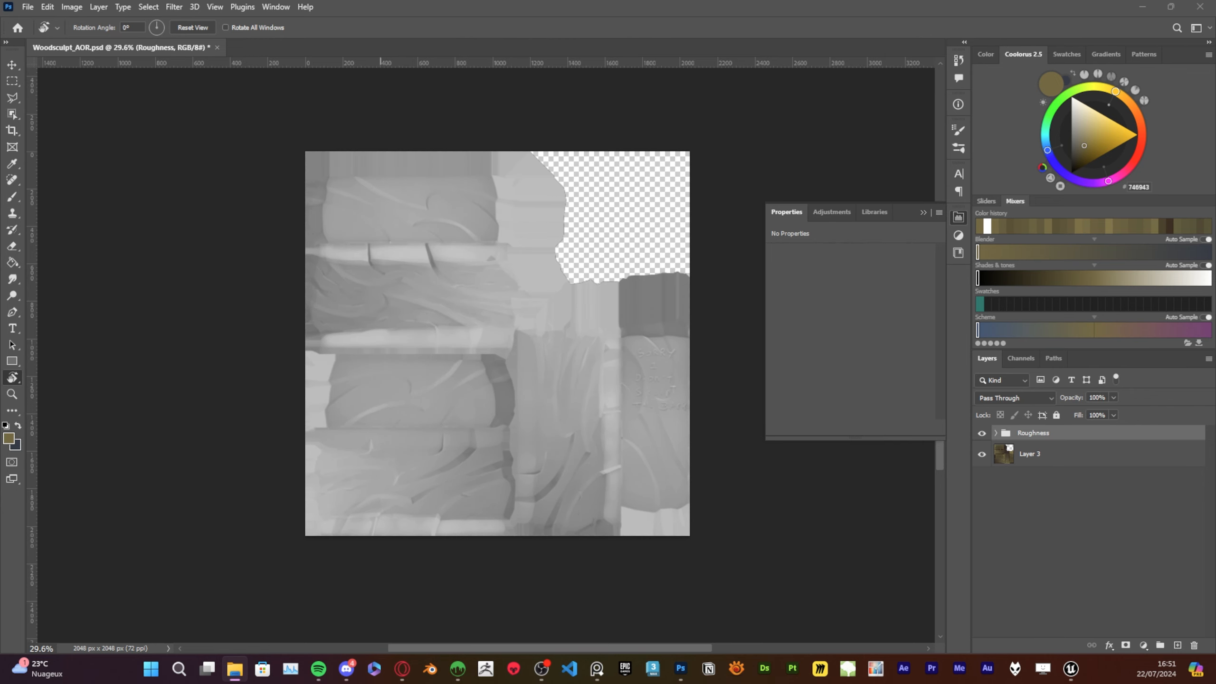
pyautogui.moveTo(380, 288); pyautogui.dragTo(605, 290)
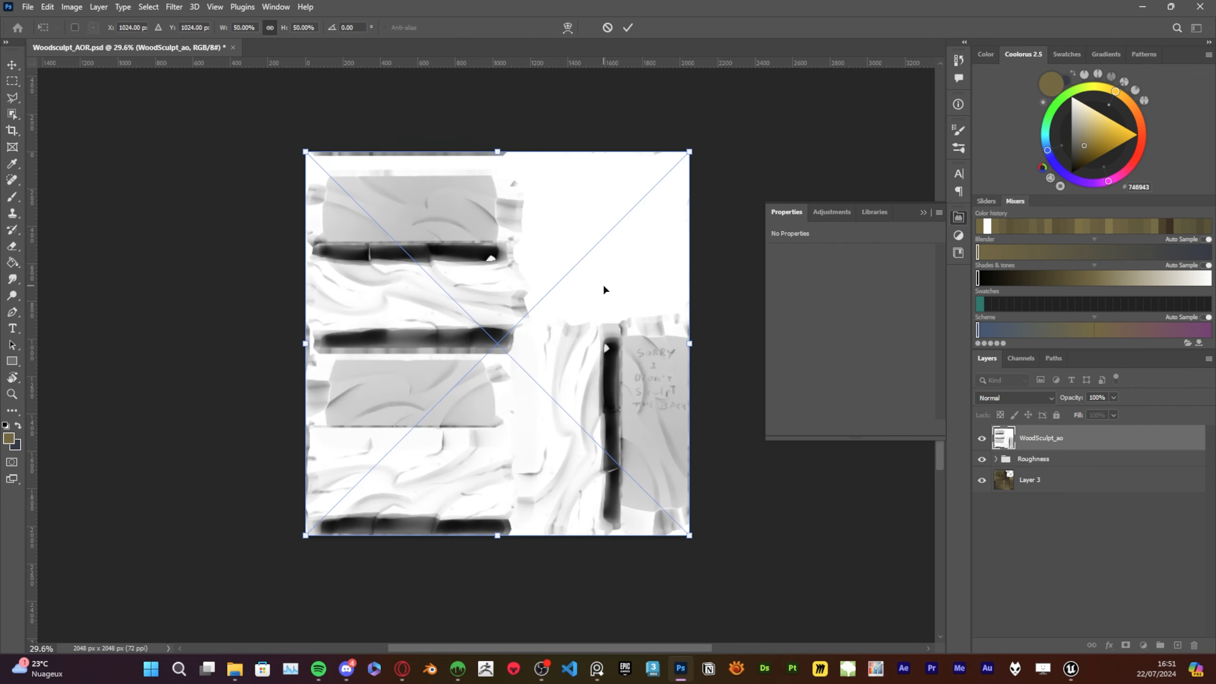
pyautogui.click(819, 453)
pyautogui.keyDown('alt'); pyautogui.scroll(3, 615, 365); pyautogui.keyUp('alt')
pyautogui.keyDown('alt'); pyautogui.scroll(-1, 661, 374); pyautogui.keyUp('alt')
# Rasterize the WoodSculpt_ao layer and save the document
pyautogui.rightClick(1052, 445)
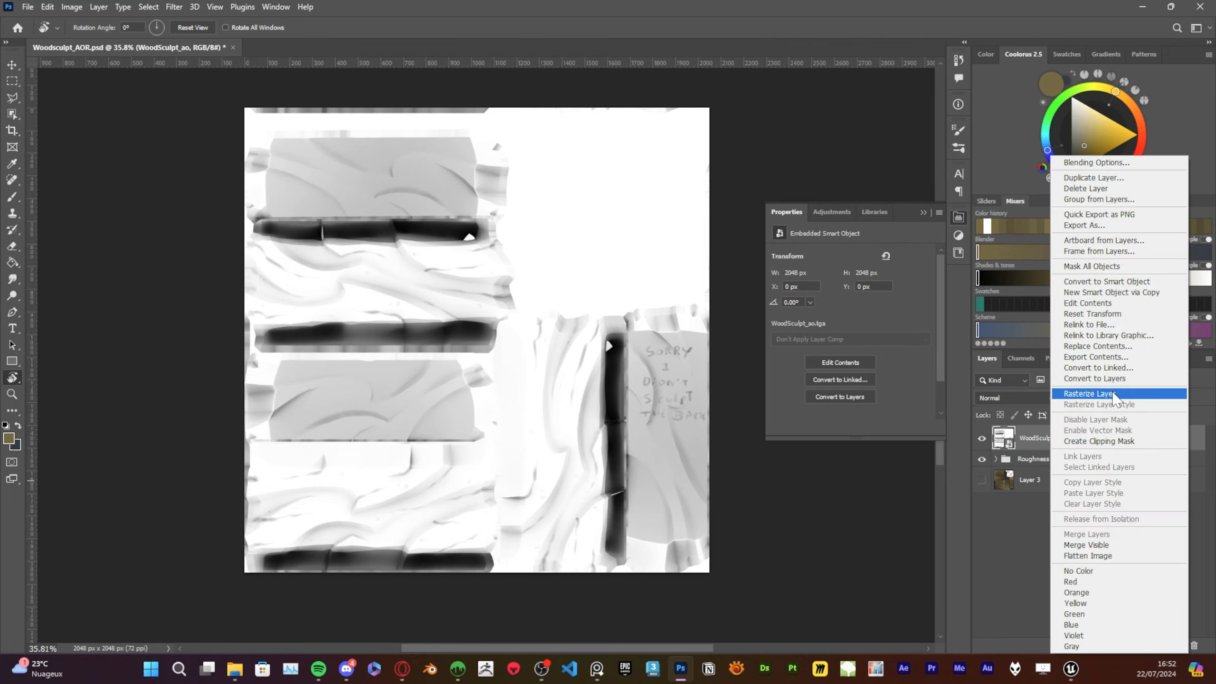
pyautogui.click(1114, 395)
pyautogui.keyDown('alt'); pyautogui.scroll(3, 448, 330); pyautogui.keyUp('alt')
pyautogui.keyDown('alt'); pyautogui.scroll(-3, 448, 330); pyautogui.keyUp('alt')
pyautogui.keyDown('alt'); pyautogui.scroll(1, 488, 243); pyautogui.keyUp('alt')
pyautogui.hotkey('ctrl', 's')
# Restrict the WoodSculpt_ao layer's blending to the red channel by excluding green and blue
pyautogui.rightClick(1074, 441)
pyautogui.click(1048, 451)
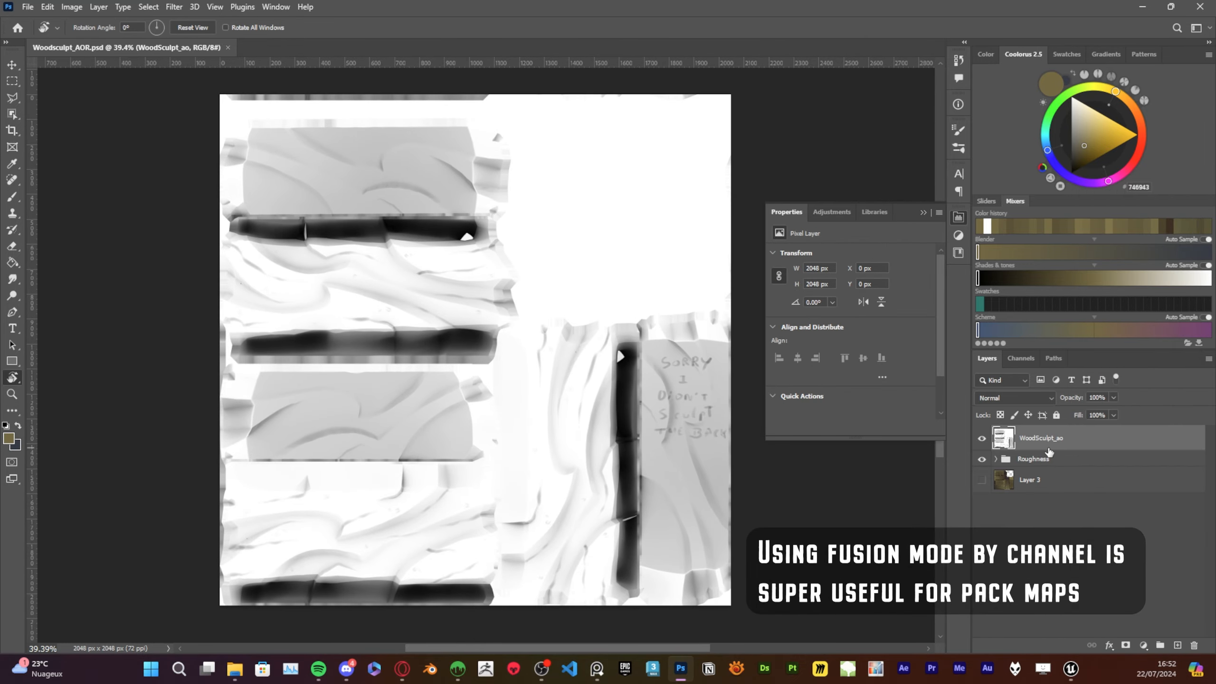
pyautogui.doubleClick(1168, 445)
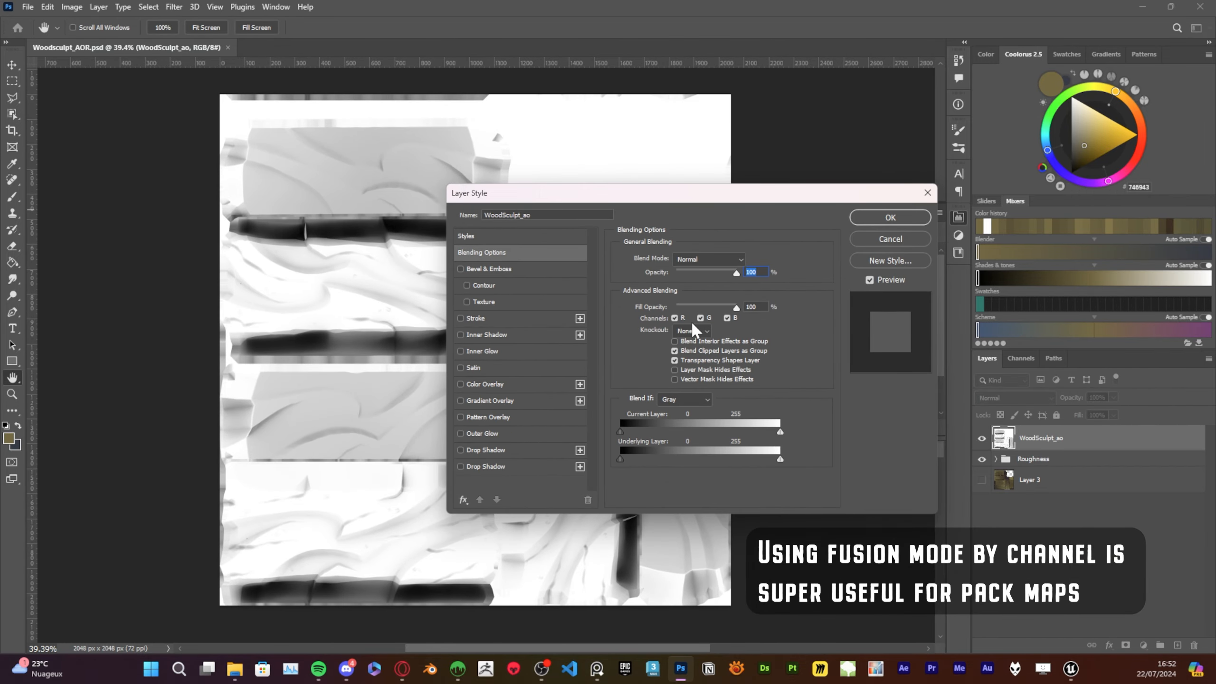
pyautogui.click(702, 318)
pyautogui.click(727, 319)
pyautogui.click(904, 222)
# Restrict the Roughness group's blending to the green channel by excluding red and blue
pyautogui.click(1190, 464)
pyautogui.doubleClick(1190, 464)
pyautogui.click(704, 319)
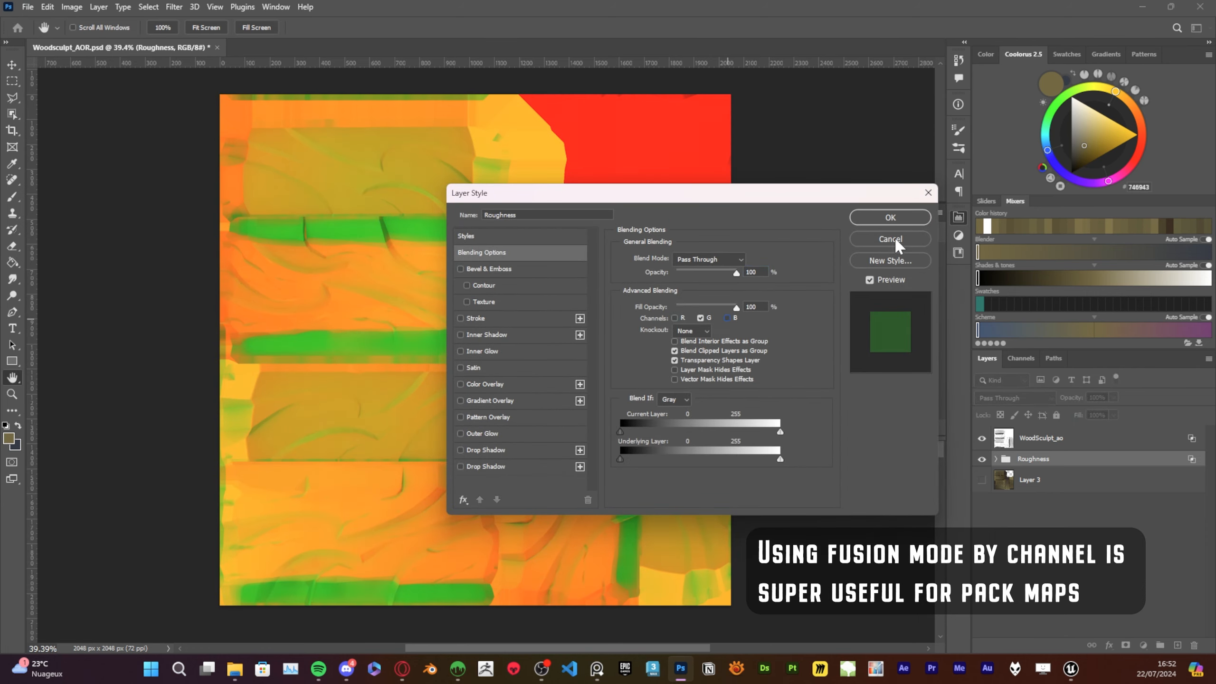
pyautogui.press('Return')
pyautogui.keyDown('alt'); pyautogui.scroll(1, 620, 282); pyautogui.keyUp('alt')
pyautogui.keyDown('alt'); pyautogui.scroll(-1, 620, 283); pyautogui.keyUp('alt')
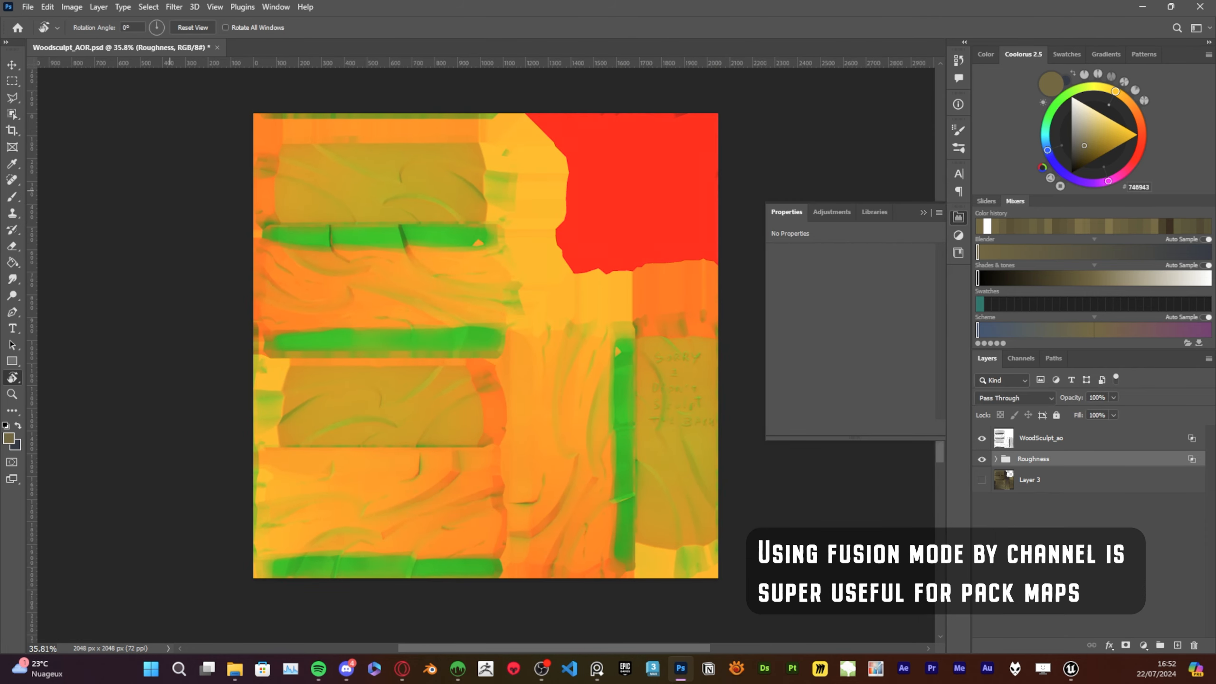
# Export the packed map as Woodsculpt_AOR.png into the Tex folder of the Woodsculpt project
pyautogui.click(27, 7)
pyautogui.moveTo(158, 200)
pyautogui.click(229, 200)
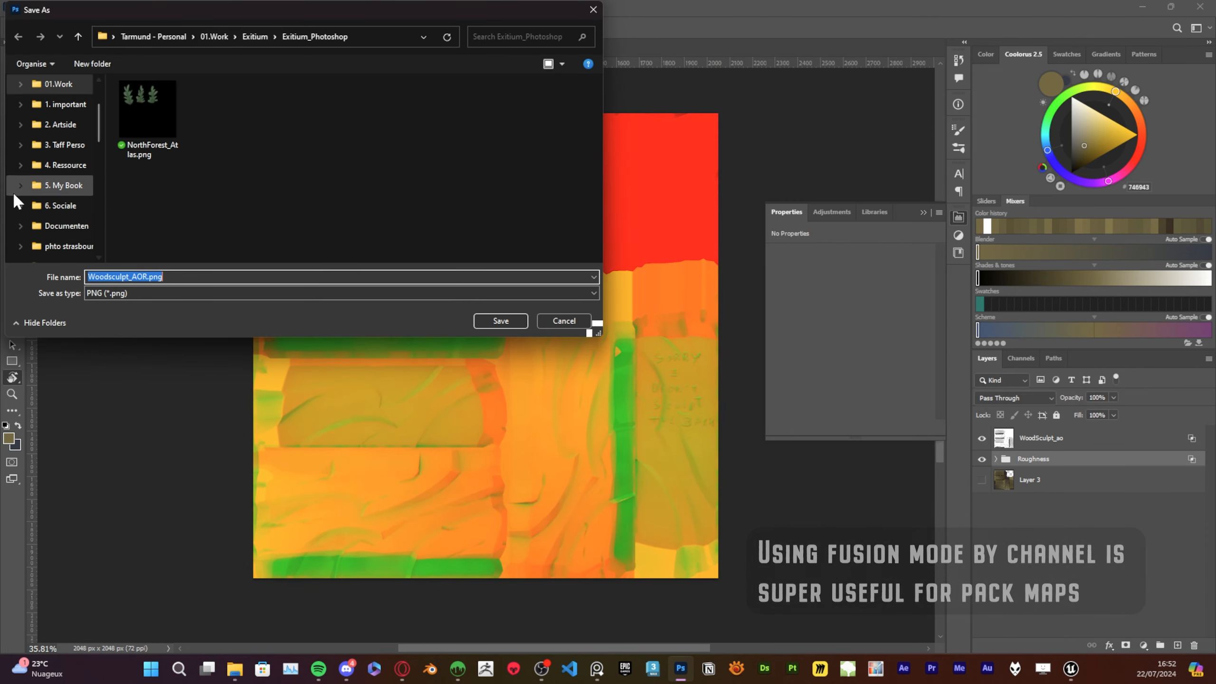
pyautogui.scroll(-5, 28, 194)
pyautogui.click(58, 166)
pyautogui.click(188, 103)
pyautogui.doubleClick(188, 103)
pyautogui.click(286, 37)
pyautogui.doubleClick(163, 123)
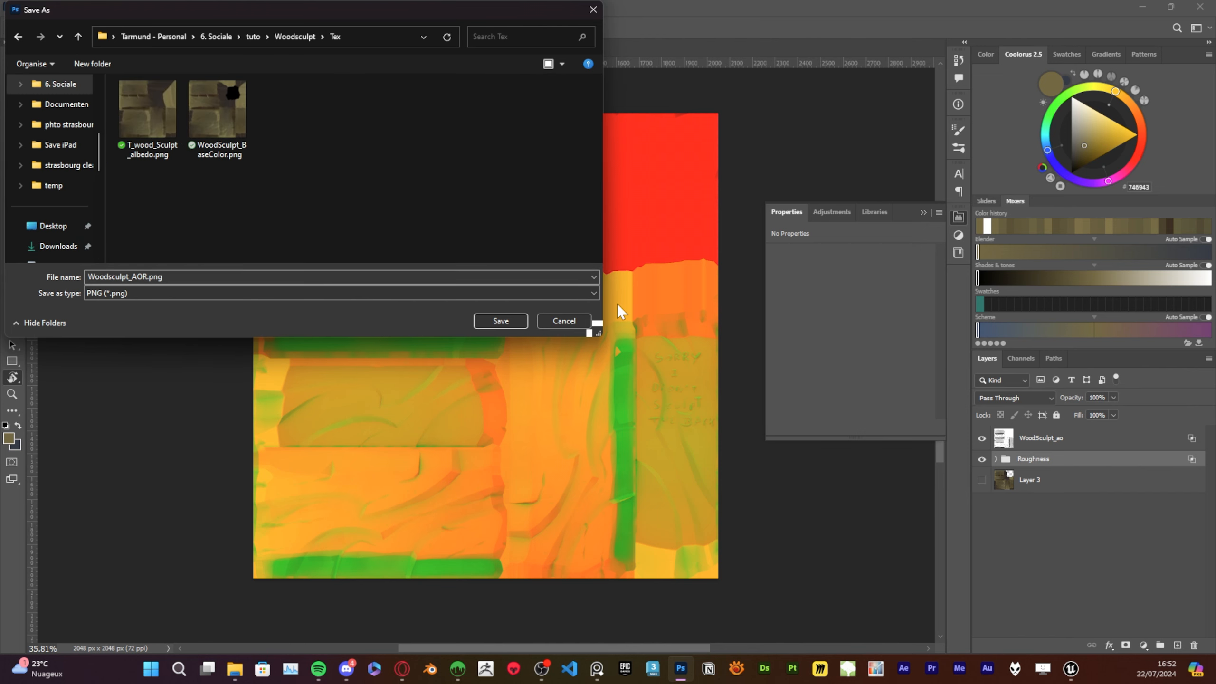
pyautogui.click(498, 318)
# Switch to 3DCoat, frame the boards from the front and send that view to Photoshop for projection painting
pyautogui.click(542, 668)
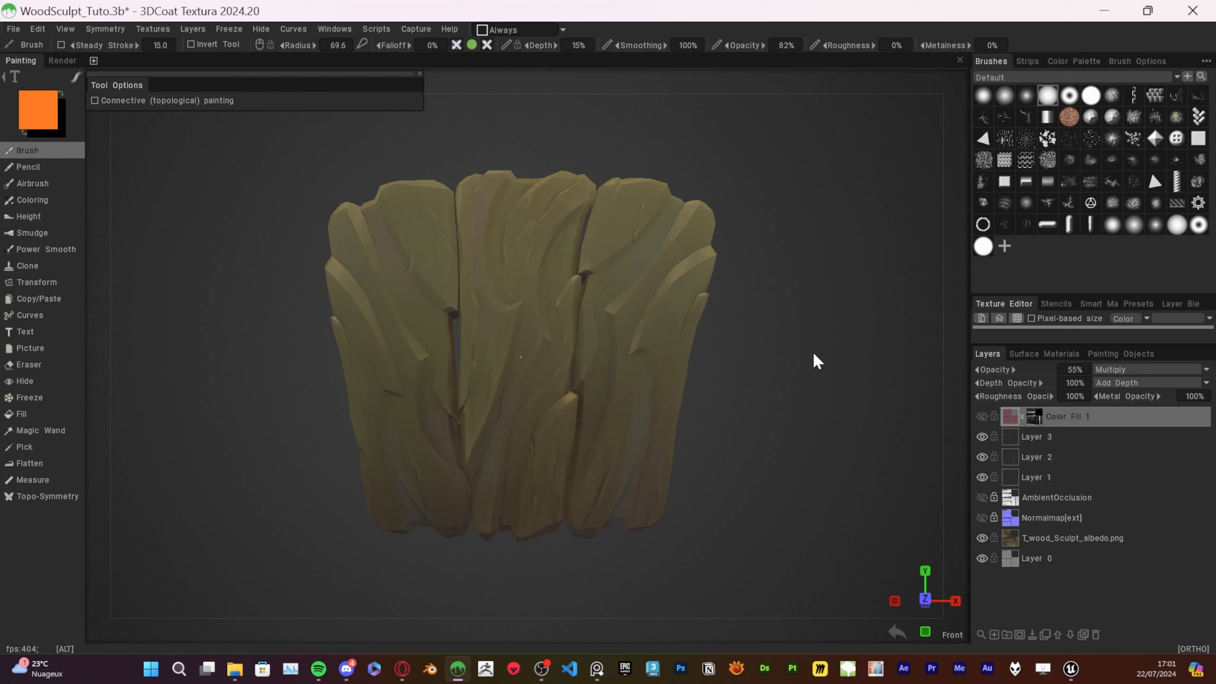
pyautogui.moveTo(778, 416)
pyautogui.mouseDown()
pyautogui.moveTo(771, 426)
pyautogui.moveTo(767, 416)
pyautogui.mouseUp()
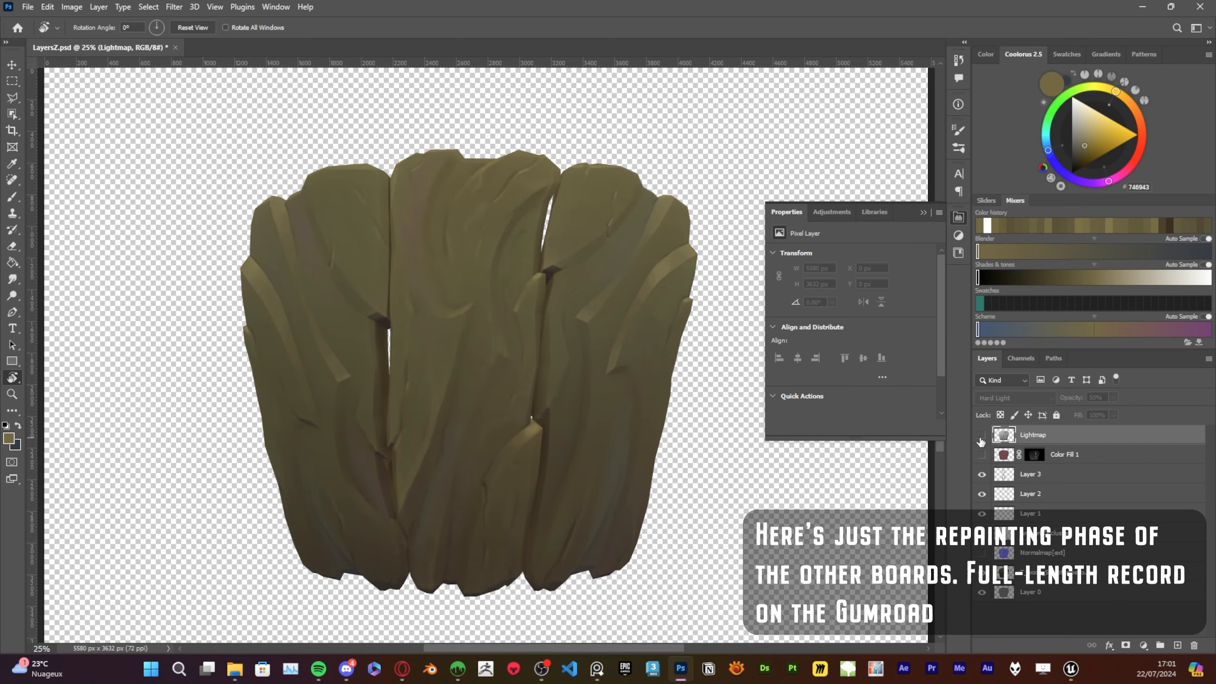
# Add a dark grey solid colour fill just above Layer 0 as a backdrop for the projected boards
pyautogui.click(1043, 474)
pyautogui.keyDown('alt'); pyautogui.scroll(3, 605, 545); pyautogui.keyUp('alt')
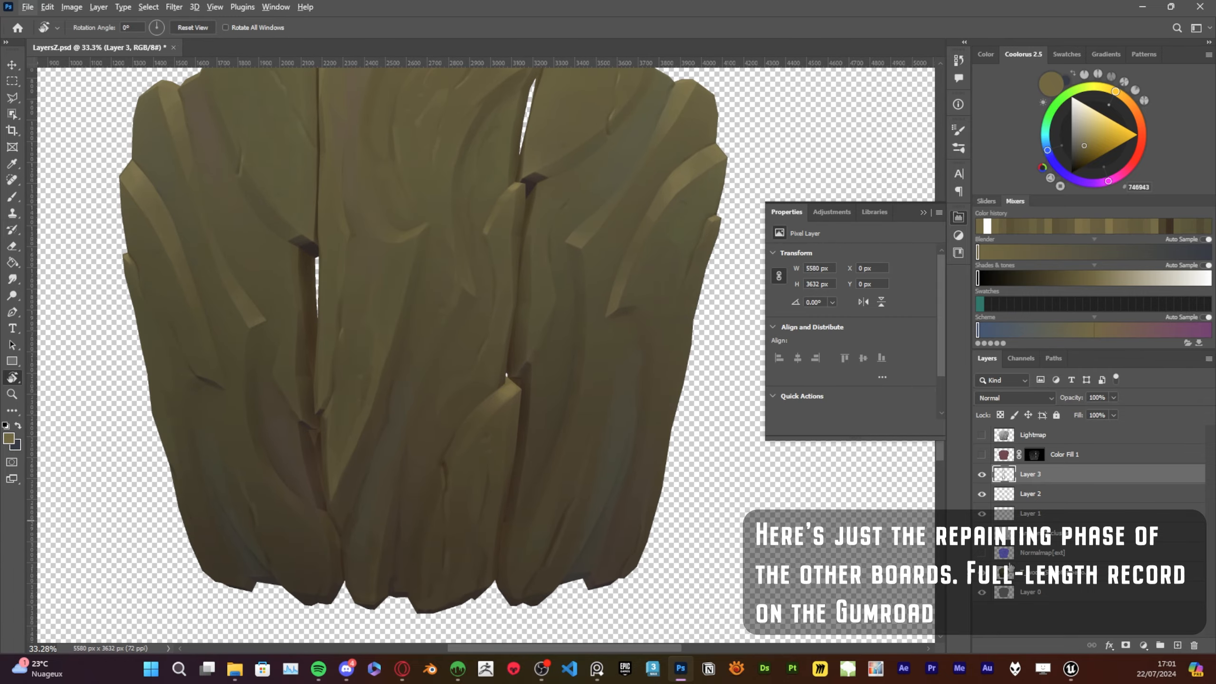
pyautogui.click(923, 212)
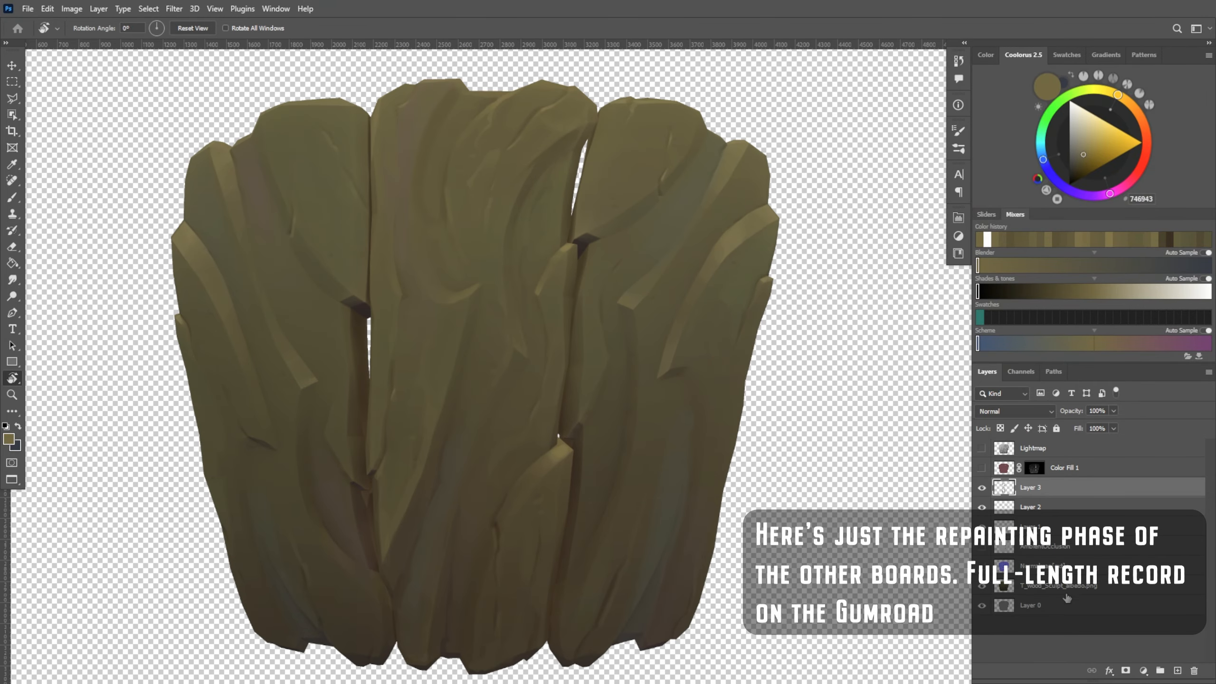
pyautogui.doubleClick(1004, 605)
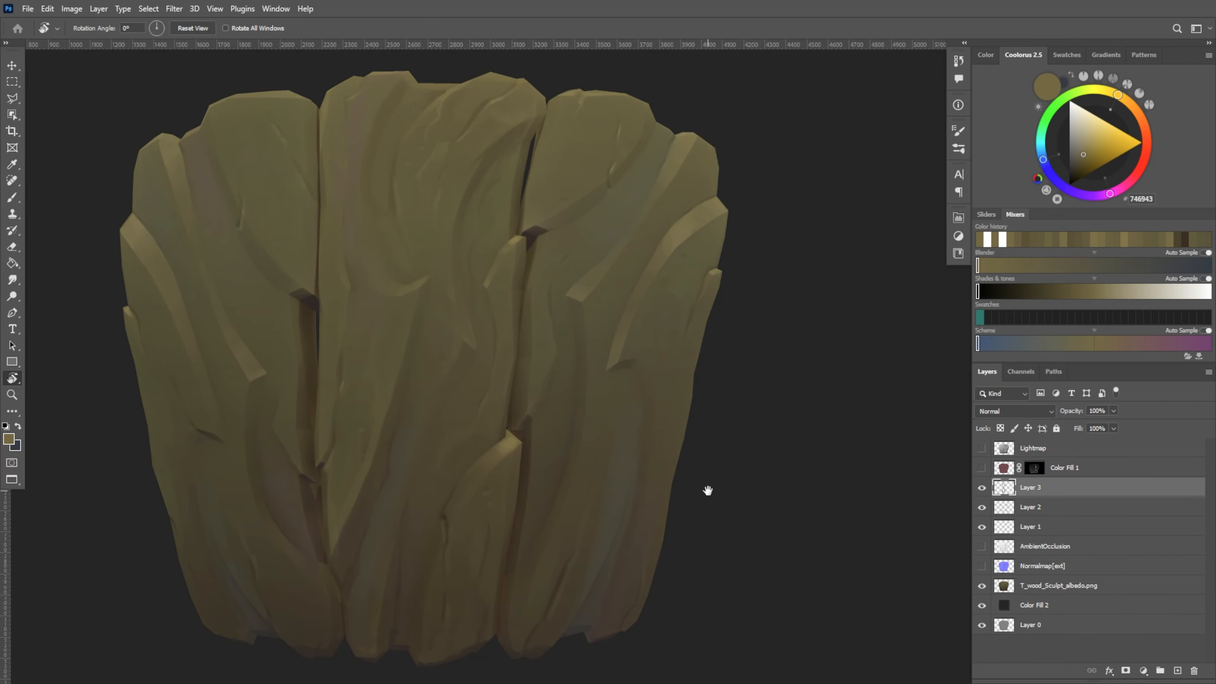
# Brush sampled olive-brown tones such as #504A37 along the outer edge of the right board on Layer 3
pyautogui.click(13, 198)
pyautogui.keyDown('alt'); pyautogui.click(677, 430); pyautogui.keyUp('alt')
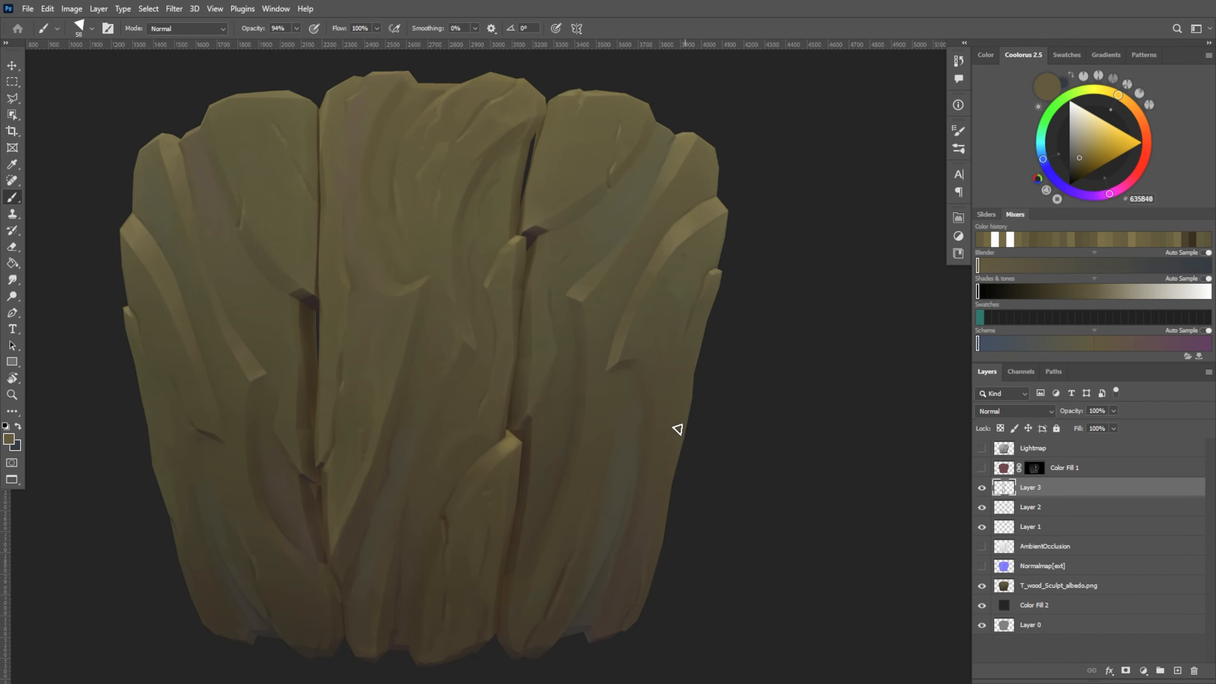
pyautogui.keyDown('alt'); pyautogui.click(657, 483); pyautogui.keyUp('alt')
pyautogui.moveTo(655, 483)
pyautogui.mouseDown()
pyautogui.moveTo(668, 417)
pyautogui.moveTo(669, 466)
pyautogui.mouseUp()
pyautogui.keyDown('alt'); pyautogui.click(660, 489); pyautogui.keyUp('alt')
pyautogui.keyDown('alt'); pyautogui.click(676, 418); pyautogui.keyUp('alt')
pyautogui.keyDown('alt'); pyautogui.click(663, 418); pyautogui.keyUp('alt')
pyautogui.keyDown('alt'); pyautogui.click(667, 416); pyautogui.keyUp('alt')
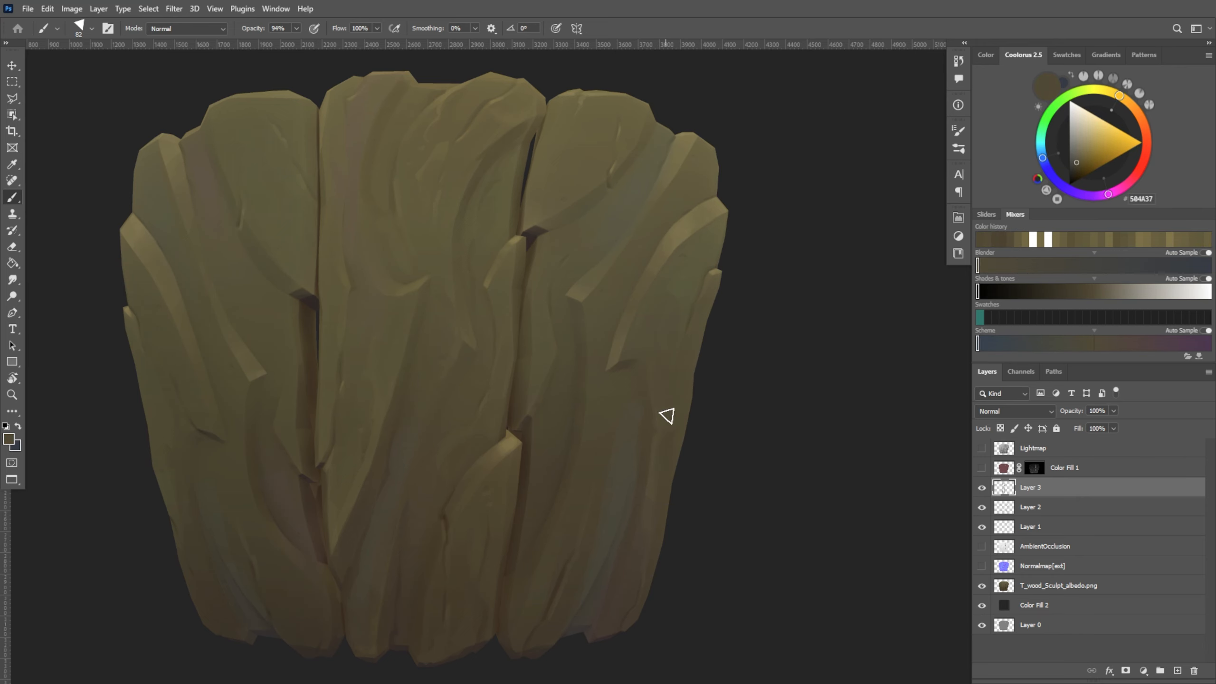
pyautogui.keyDown('alt'); pyautogui.click(701, 301); pyautogui.keyUp('alt')
pyautogui.moveTo(699, 306); pyautogui.dragTo(684, 350)
pyautogui.keyDown('alt'); pyautogui.click(688, 374); pyautogui.keyUp('alt')
# Paint dark brown grain shading with tones such as #433B2C and #4C4735 down the right board's lower middle
pyautogui.moveTo(736, 452); pyautogui.dragTo(749, 380)
pyautogui.keyDown('alt'); pyautogui.click(612, 479); pyautogui.keyUp('alt')
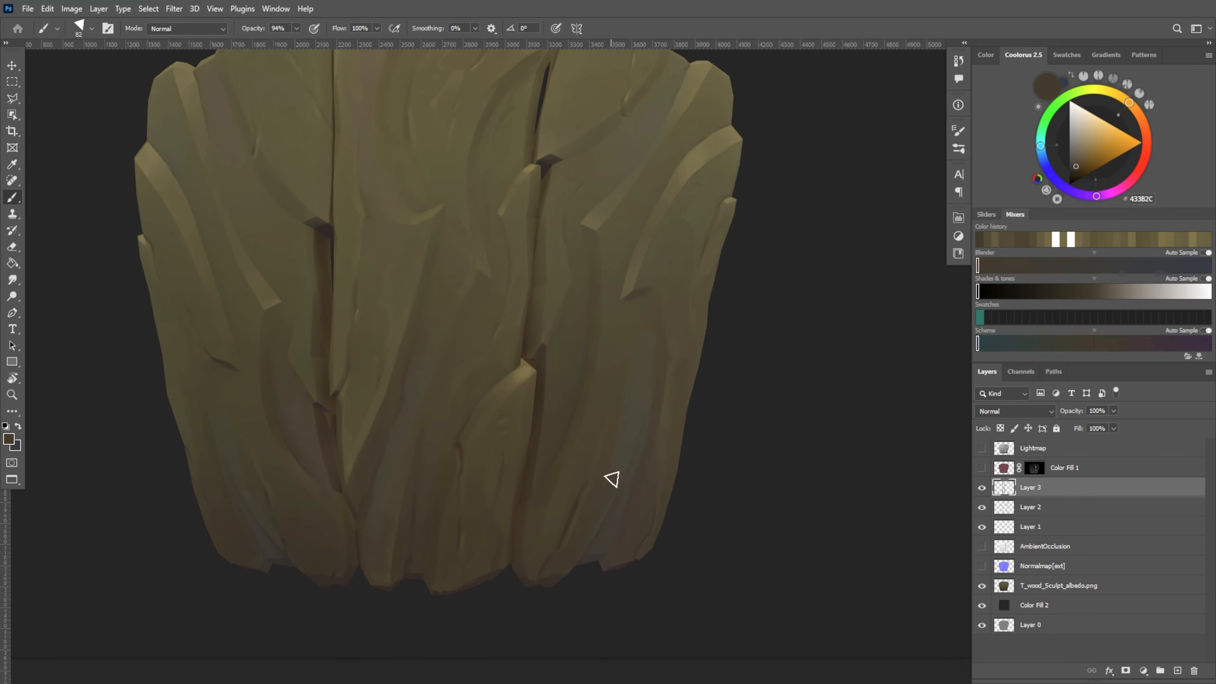
pyautogui.keyDown('alt'); pyautogui.click(625, 358); pyautogui.keyUp('alt')
pyautogui.moveTo(630, 379); pyautogui.dragTo(622, 455)
pyautogui.keyDown('alt'); pyautogui.click(594, 483); pyautogui.keyUp('alt')
pyautogui.moveTo(581, 540); pyautogui.dragTo(628, 443)
pyautogui.keyDown('alt'); pyautogui.click(582, 522); pyautogui.keyUp('alt')
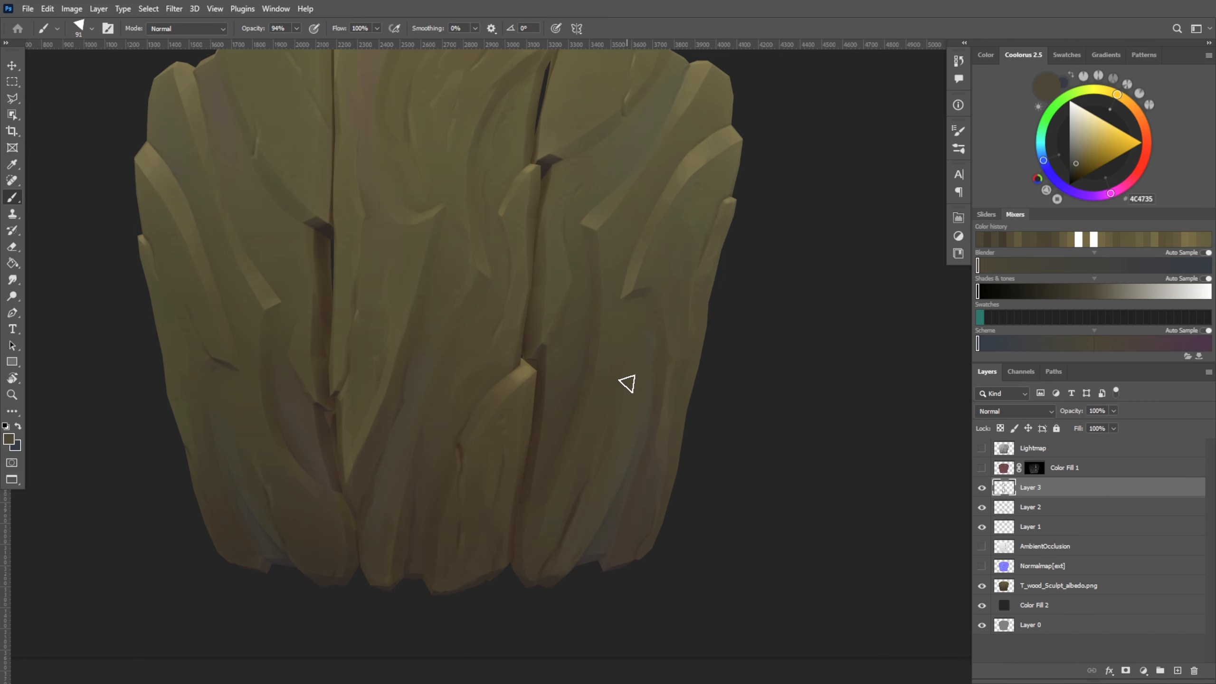
pyautogui.keyDown('alt'); pyautogui.click(607, 459); pyautogui.keyUp('alt')
pyautogui.keyDown('alt'); pyautogui.click(608, 444); pyautogui.keyUp('alt')
pyautogui.keyDown('alt'); pyautogui.moveTo(578, 517); pyautogui.dragTo(588, 517, button='right'); pyautogui.keyUp('alt')
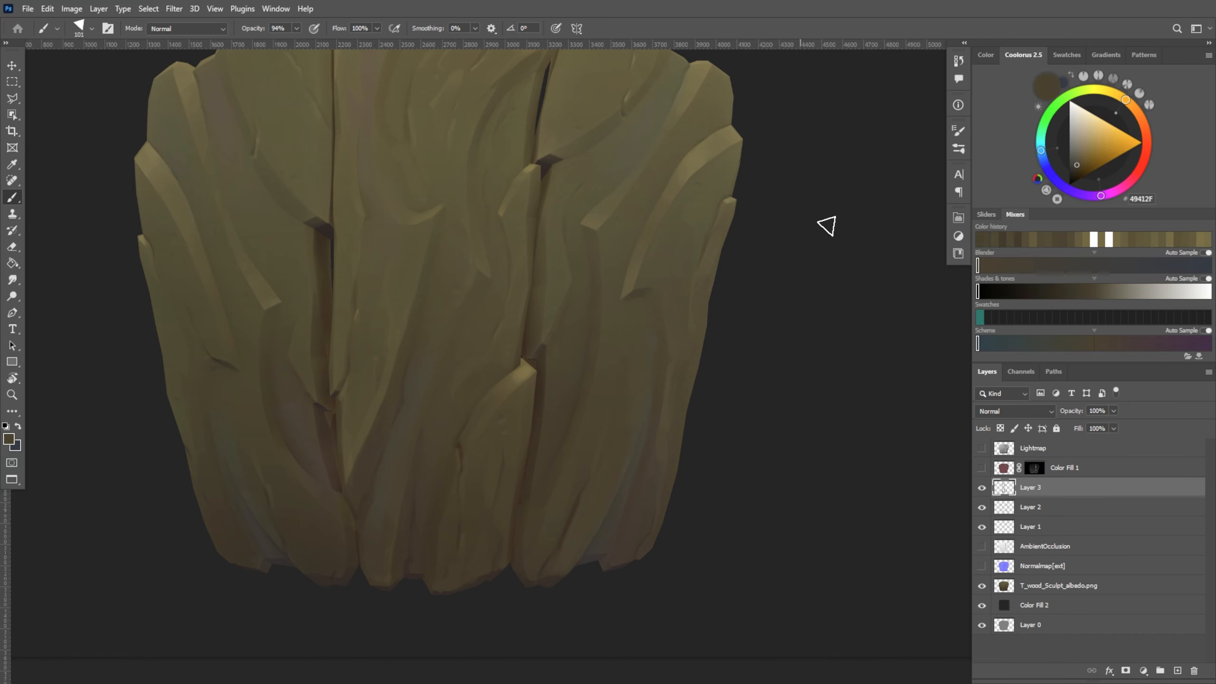
# Refine the shadowed grain lines on the right board's lower half with sampled browns such as #494330
pyautogui.keyDown('alt'); pyautogui.moveTo(622, 376); pyautogui.dragTo(633, 376, button='right'); pyautogui.keyUp('alt')
pyautogui.keyDown('alt'); pyautogui.click(625, 390); pyautogui.keyUp('alt')
pyautogui.keyDown('alt'); pyautogui.moveTo(595, 490); pyautogui.dragTo(583, 489, button='right'); pyautogui.keyUp('alt')
pyautogui.keyDown('alt'); pyautogui.click(582, 489); pyautogui.keyUp('alt')
pyautogui.keyDown('alt'); pyautogui.click(594, 433); pyautogui.keyUp('alt')
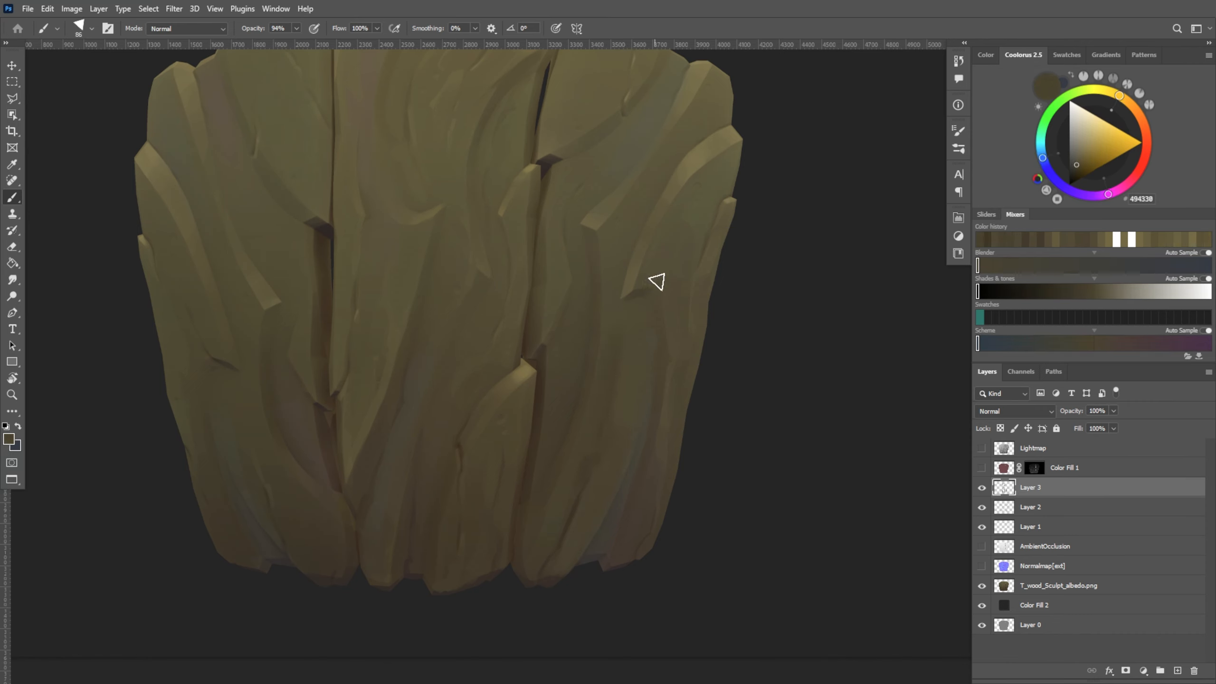
pyautogui.keyDown('alt'); pyautogui.moveTo(606, 404); pyautogui.dragTo(602, 404, button='right'); pyautogui.keyUp('alt')
pyautogui.keyDown('alt'); pyautogui.click(603, 406); pyautogui.keyUp('alt')
pyautogui.keyDown('alt'); pyautogui.click(611, 314); pyautogui.keyUp('alt')
pyautogui.moveTo(582, 481); pyautogui.dragTo(584, 515)
# Touch up the grain near the right board's lower end, sampling a lighter #625B3F and a darker #4C4431
pyautogui.keyDown('alt'); pyautogui.click(643, 383); pyautogui.keyUp('alt')
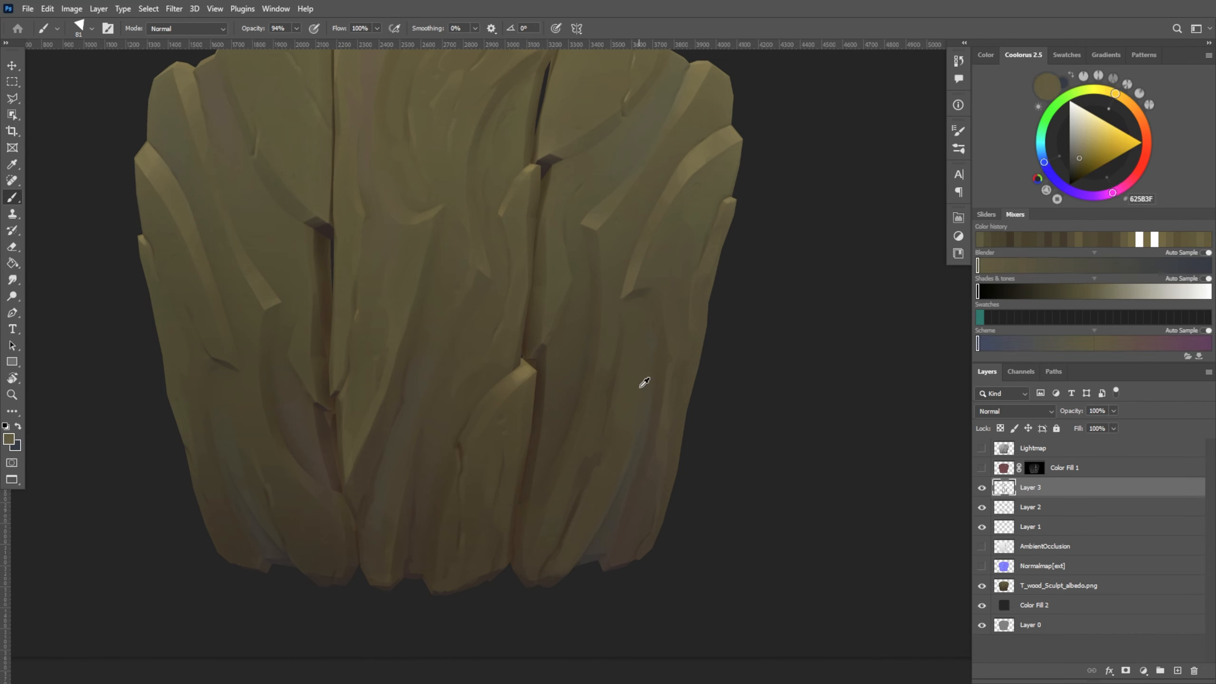
pyautogui.keyDown('alt'); pyautogui.click(604, 485); pyautogui.keyUp('alt')
pyautogui.keyDown('alt'); pyautogui.moveTo(605, 486); pyautogui.dragTo(600, 486, button='right'); pyautogui.keyUp('alt')
pyautogui.keyDown('alt'); pyautogui.click(612, 458); pyautogui.keyUp('alt')
pyautogui.keyDown('alt'); pyautogui.click(605, 479); pyautogui.keyUp('alt')
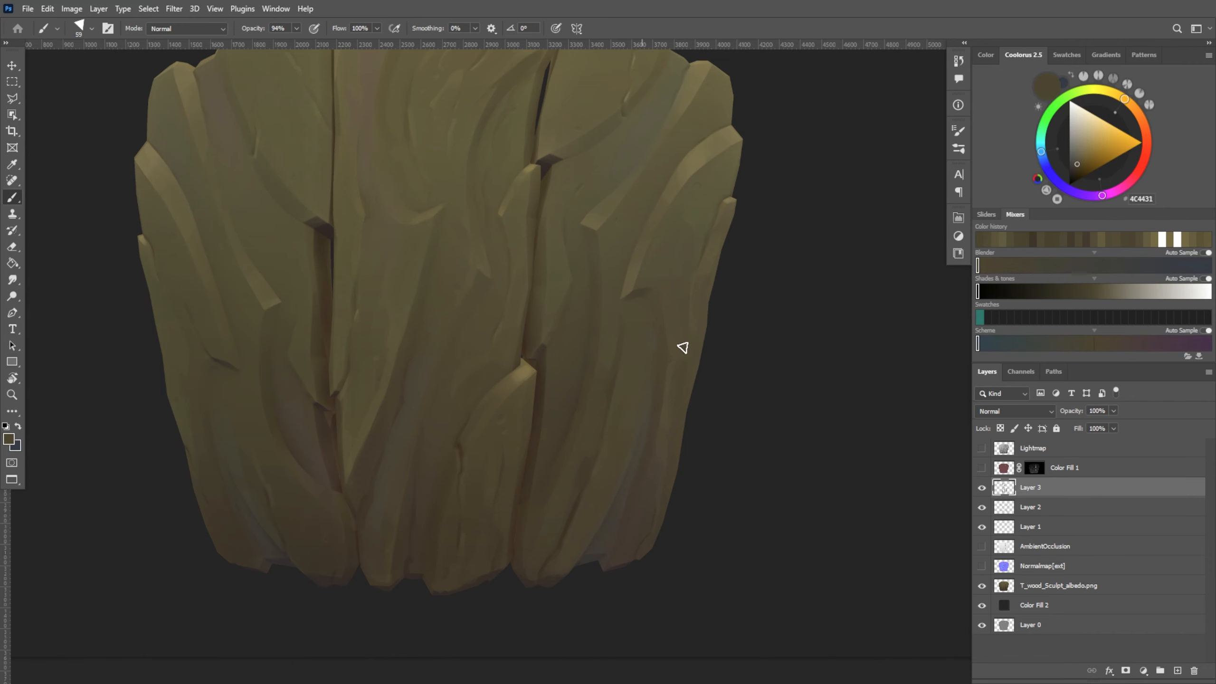
# Paint fine grain strokes below the chipped ridge on the right board with browns around #4F4934
pyautogui.moveTo(743, 469); pyautogui.dragTo(792, 455)
pyautogui.keyDown('alt'); pyautogui.click(667, 386); pyautogui.keyUp('alt')
pyautogui.keyDown('alt'); pyautogui.moveTo(667, 386); pyautogui.dragTo(671, 386, button='right'); pyautogui.keyUp('alt')
pyautogui.keyDown('alt'); pyautogui.click(659, 384); pyautogui.keyUp('alt')
pyautogui.moveTo(669, 354); pyautogui.dragTo(684, 373)
pyautogui.keyDown('alt'); pyautogui.click(694, 311); pyautogui.keyUp('alt')
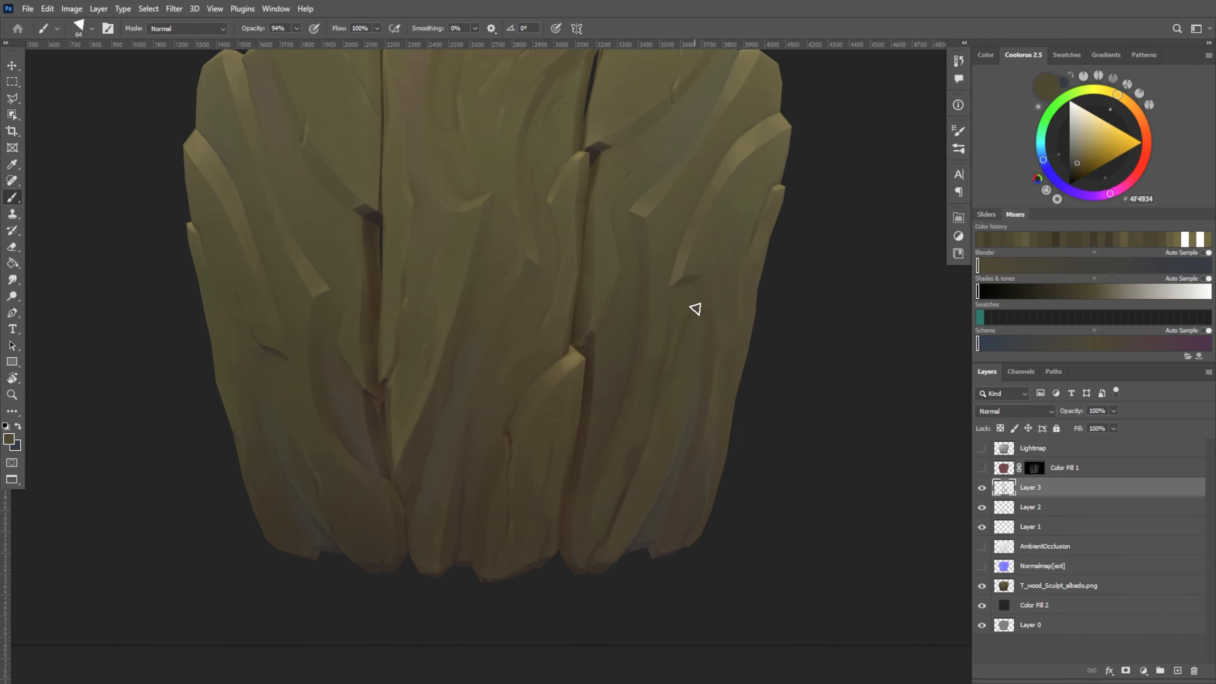
pyautogui.keyDown('alt'); pyautogui.click(676, 342); pyautogui.keyUp('alt')
pyautogui.keyDown('alt'); pyautogui.moveTo(678, 342); pyautogui.dragTo(676, 342, button='right'); pyautogui.keyUp('alt')
pyautogui.moveTo(681, 343); pyautogui.dragTo(677, 371)
pyautogui.keyDown('alt'); pyautogui.click(678, 337); pyautogui.keyUp('alt')
pyautogui.keyDown('alt'); pyautogui.click(675, 357); pyautogui.keyUp('alt')
pyautogui.keyDown('alt'); pyautogui.click(686, 380); pyautogui.keyUp('alt')
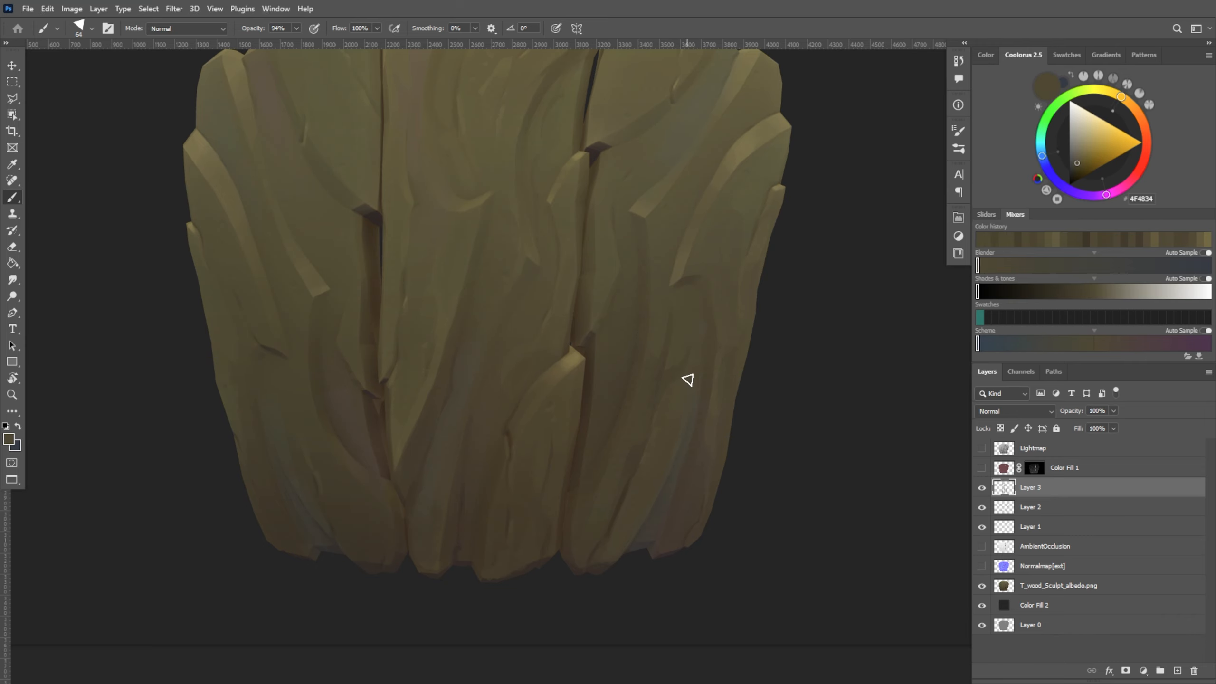
pyautogui.keyDown('alt'); pyautogui.moveTo(678, 378); pyautogui.dragTo(672, 378, button='right'); pyautogui.keyUp('alt')
# Shade the right board's inner edge beside the gap to the middle board with browns such as #453D2C
pyautogui.moveTo(692, 438); pyautogui.dragTo(725, 442)
pyautogui.keyDown('alt'); pyautogui.click(702, 386); pyautogui.keyUp('alt')
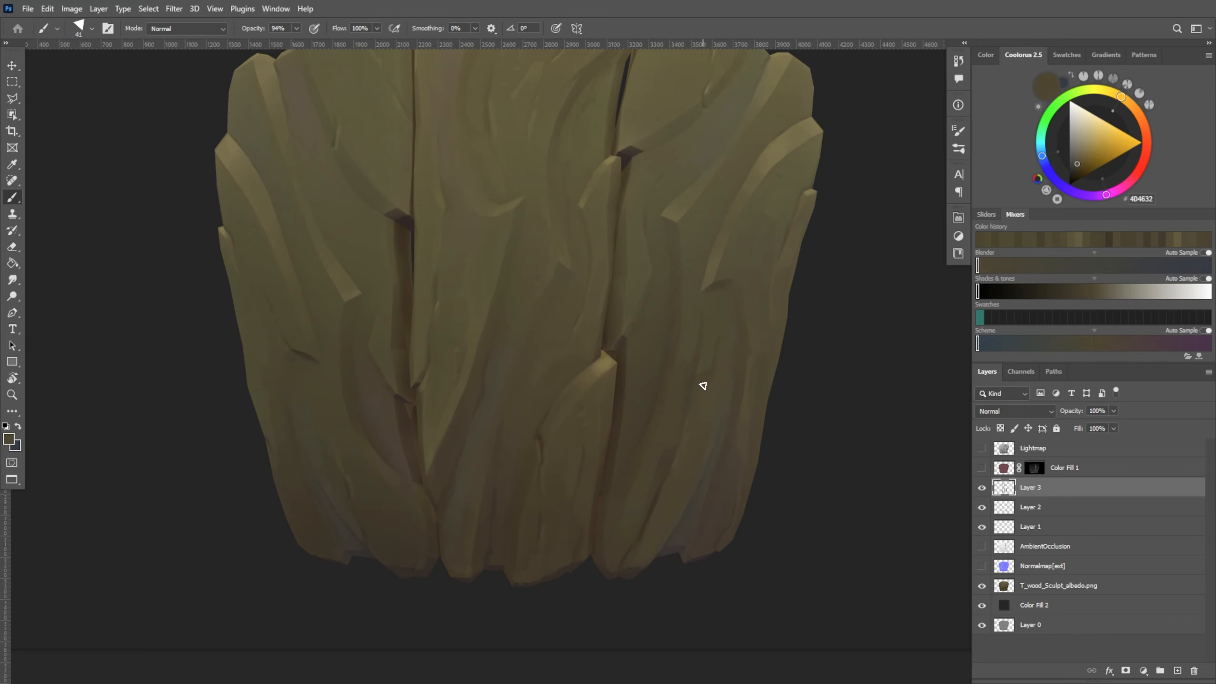
pyautogui.keyDown('alt'); pyautogui.click(646, 423); pyautogui.keyUp('alt')
pyautogui.keyDown('alt'); pyautogui.moveTo(638, 382); pyautogui.dragTo(646, 381, button='right'); pyautogui.keyUp('alt')
pyautogui.keyDown('alt'); pyautogui.click(637, 381); pyautogui.keyUp('alt')
pyautogui.moveTo(637, 380); pyautogui.dragTo(629, 421)
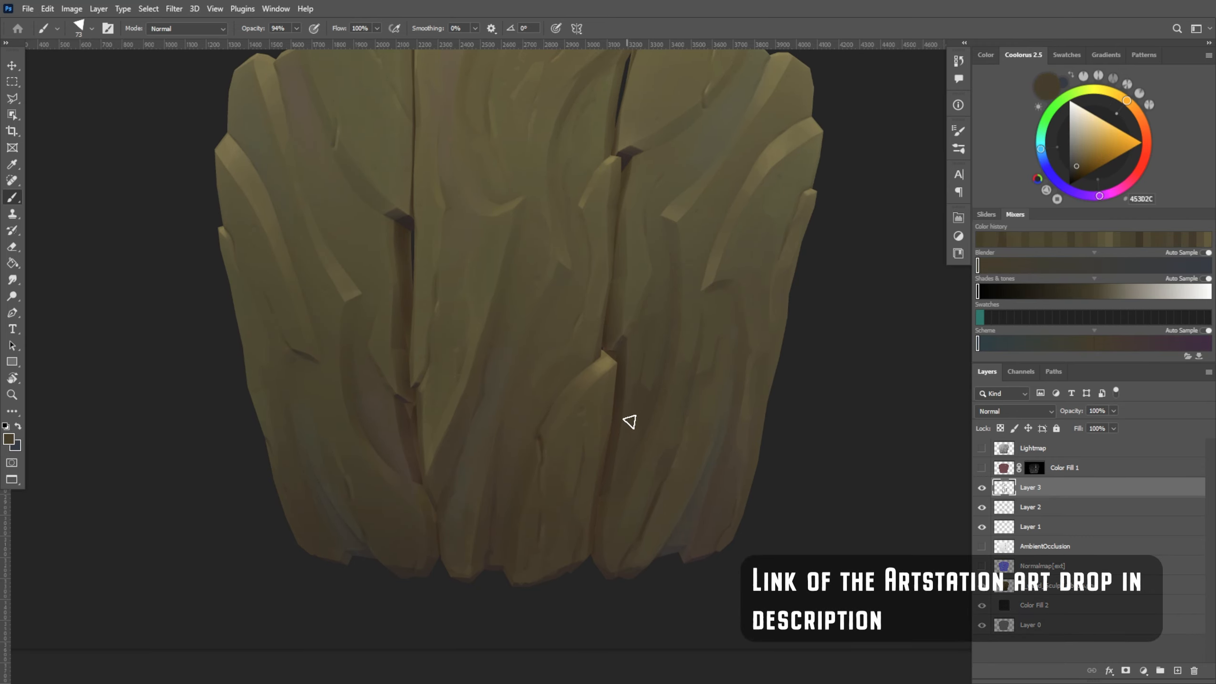
pyautogui.keyDown('alt'); pyautogui.click(659, 424); pyautogui.keyUp('alt')
pyautogui.moveTo(855, 324); pyautogui.dragTo(847, 375)
pyautogui.keyDown('alt'); pyautogui.click(641, 421); pyautogui.keyUp('alt')
pyautogui.keyDown('alt'); pyautogui.click(654, 360); pyautogui.keyUp('alt')
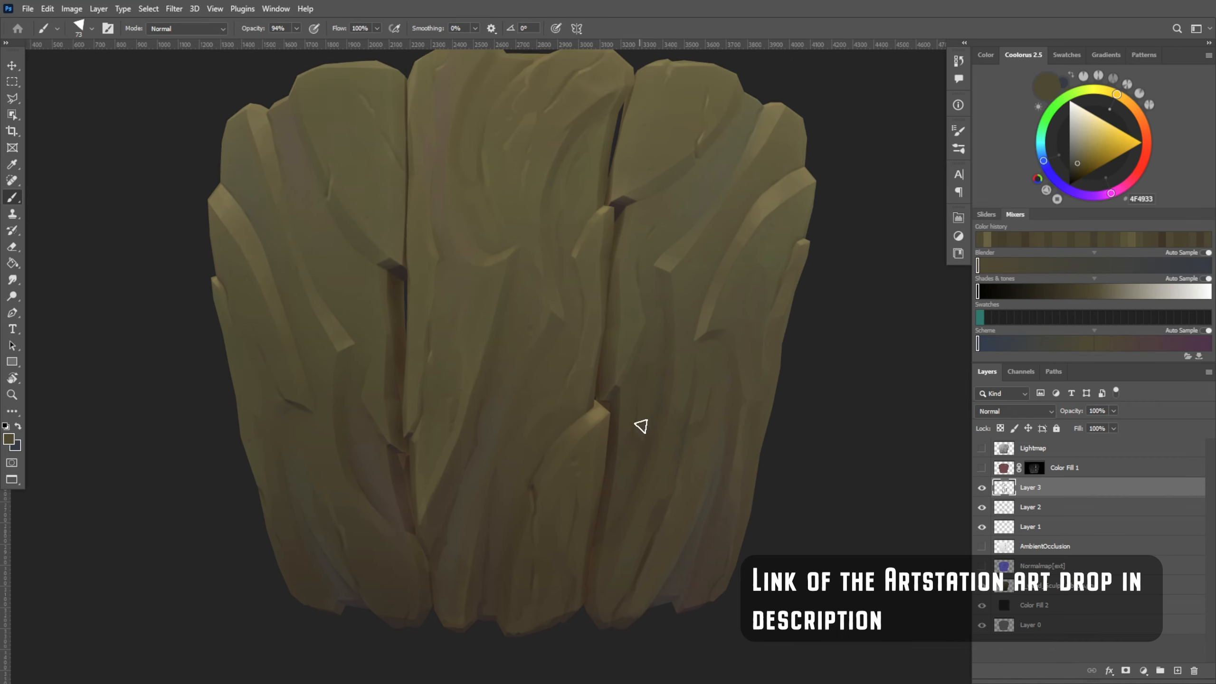